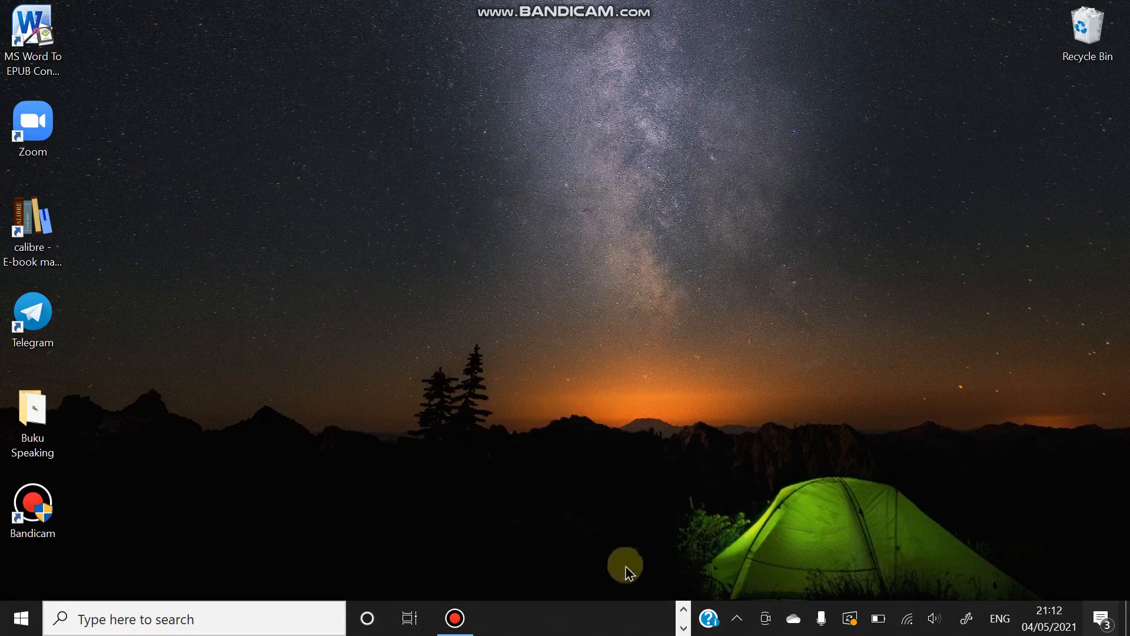
# Open the Word document "1. Karya Cerpen Guru [EDIT]" and look through its front matter from the title page to the table of contents.
pyautogui.moveTo(657, 623)
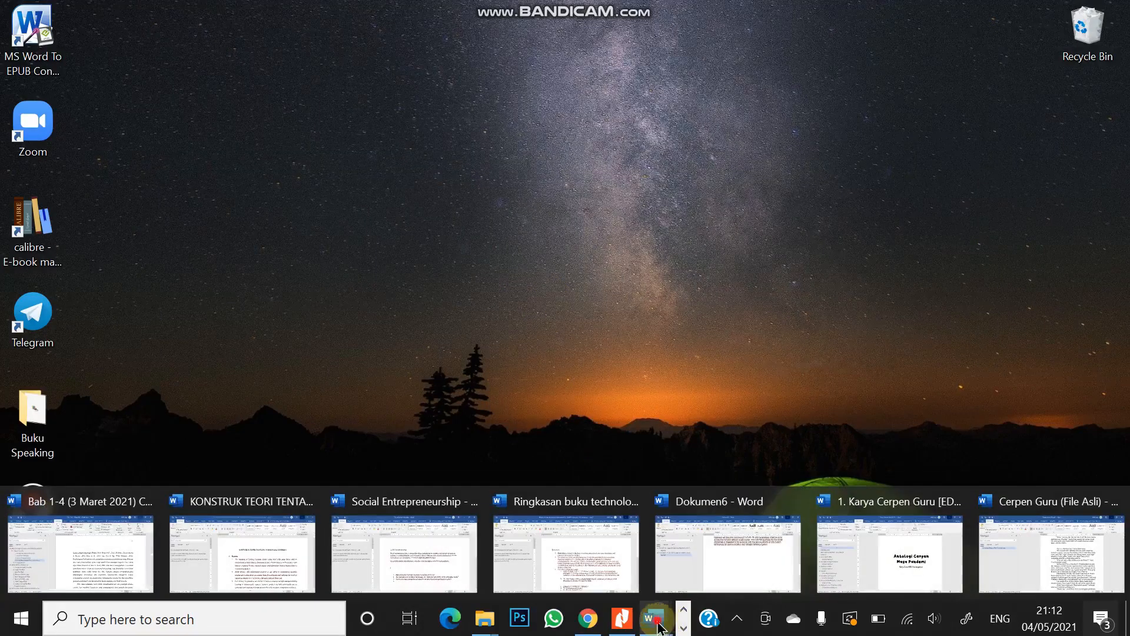
pyautogui.click(865, 576)
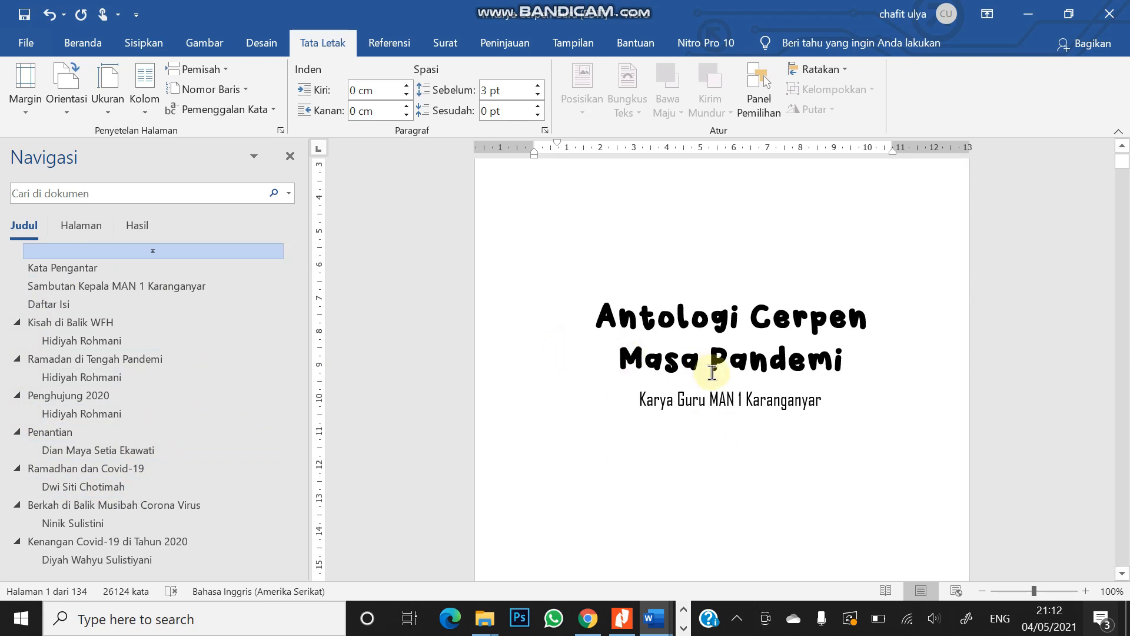
pyautogui.scroll(-15, 713, 372)
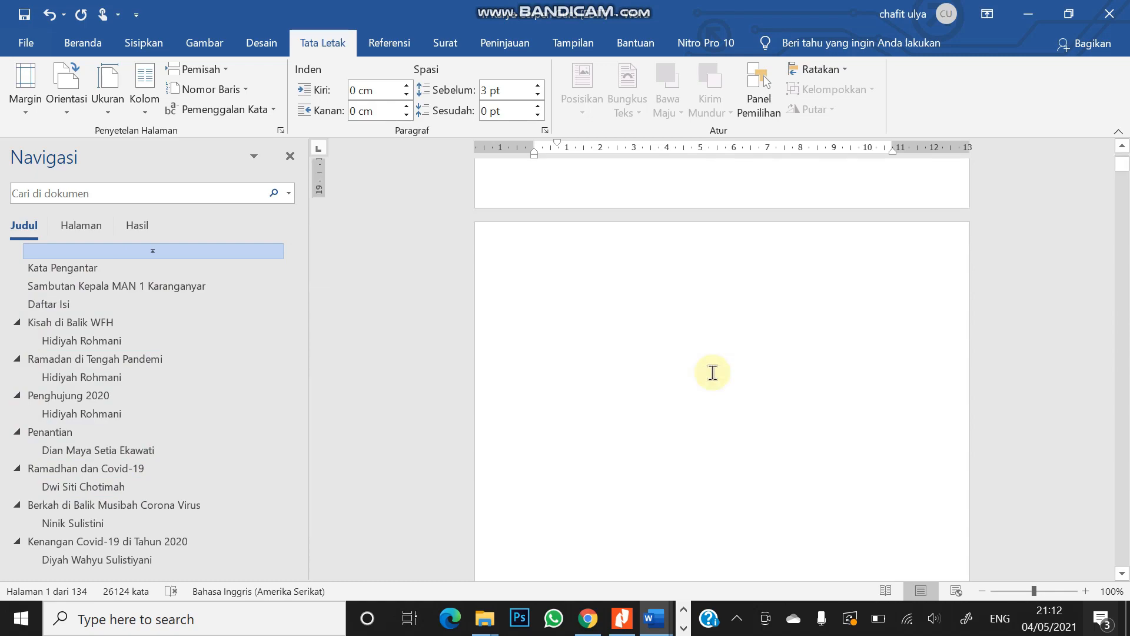
pyautogui.scroll(-20, 713, 372)
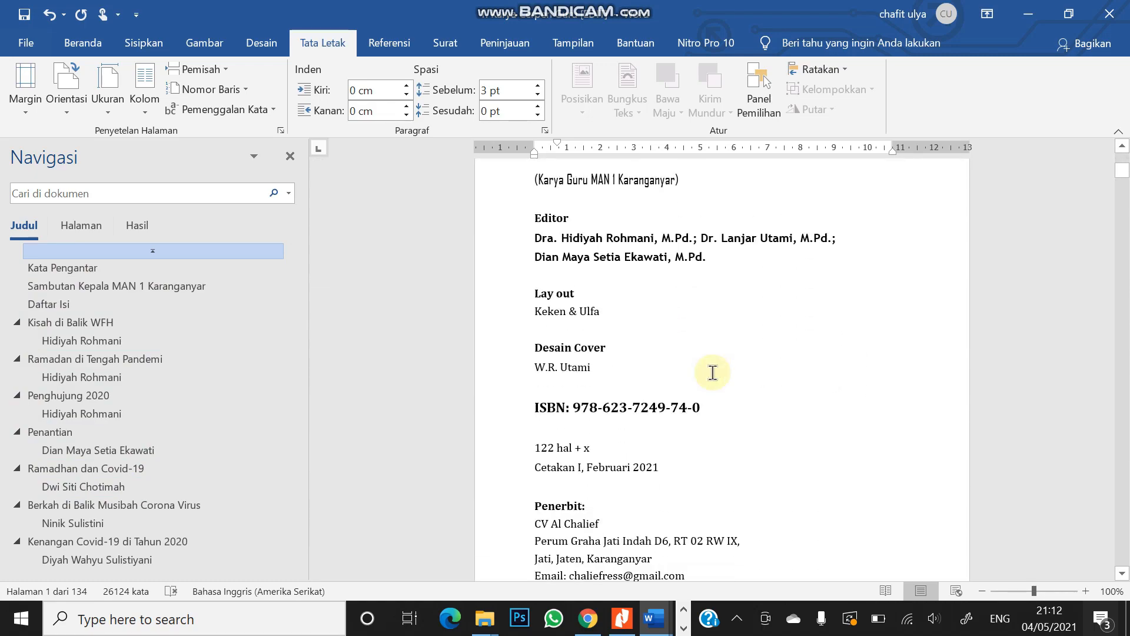
pyautogui.scroll(-1, 713, 375)
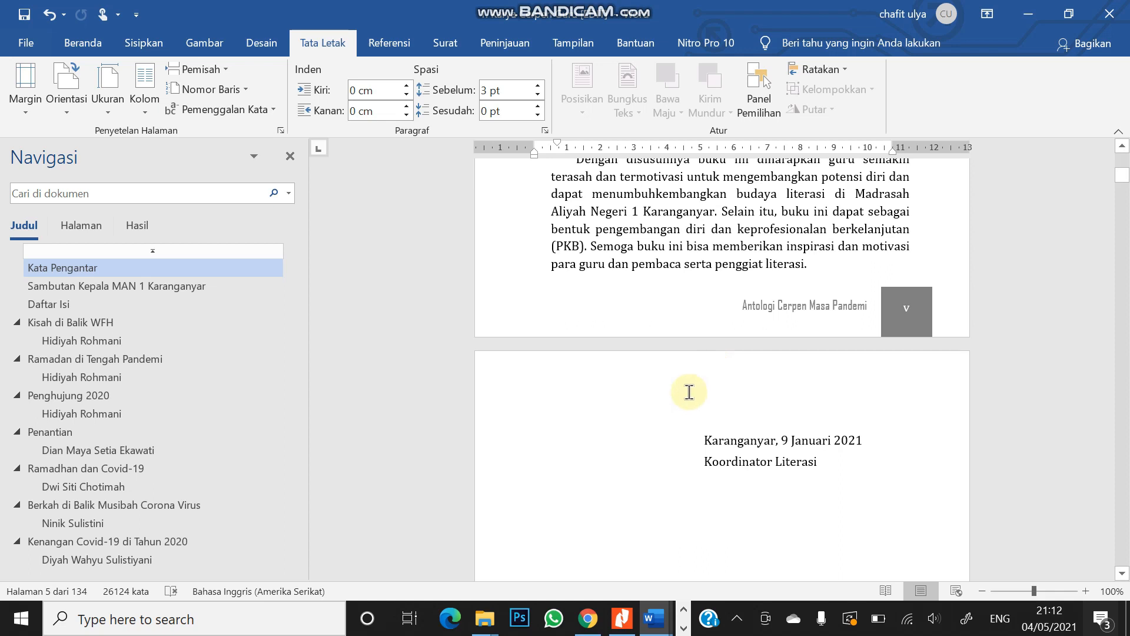
pyautogui.scroll(-8, 689, 389)
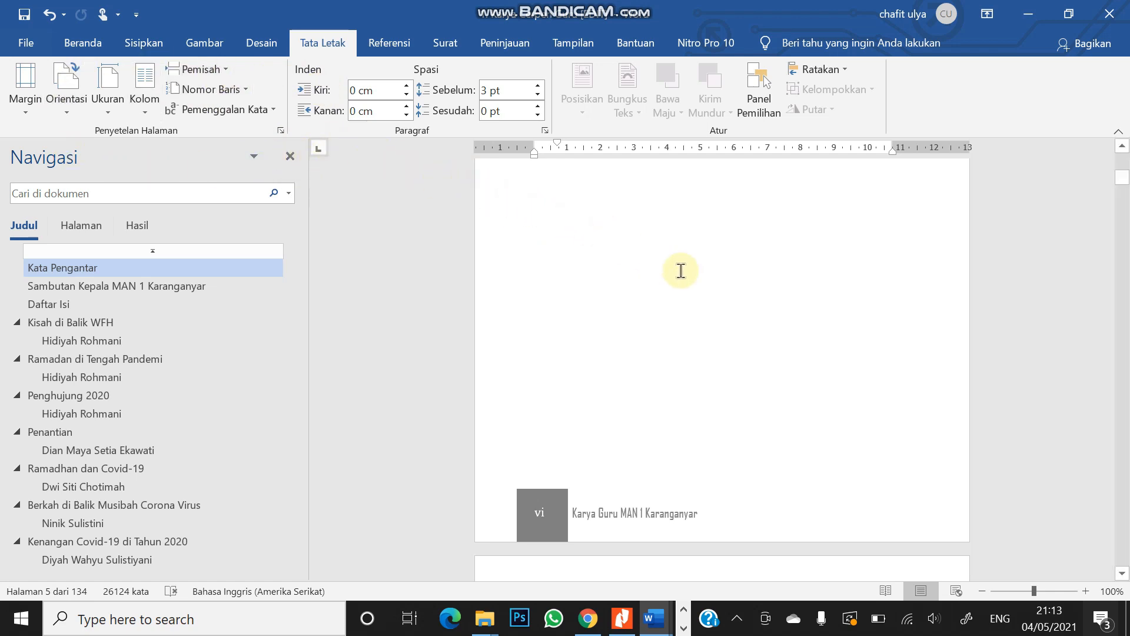
pyautogui.scroll(-8, 681, 271)
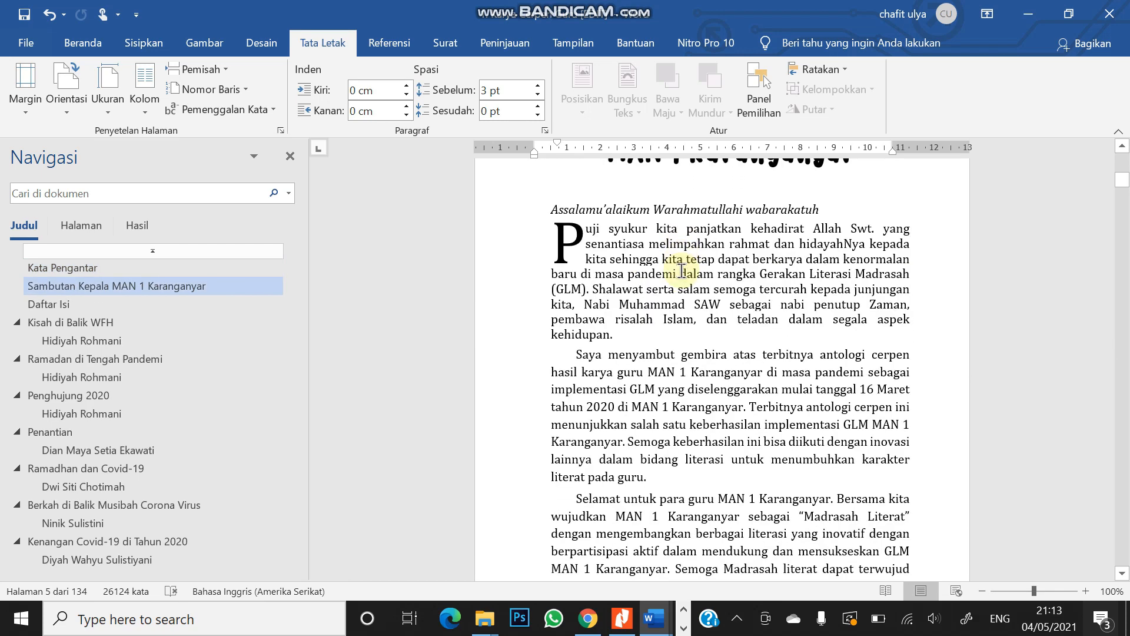
pyautogui.scroll(3, 681, 271)
pyautogui.scroll(-15, 681, 271)
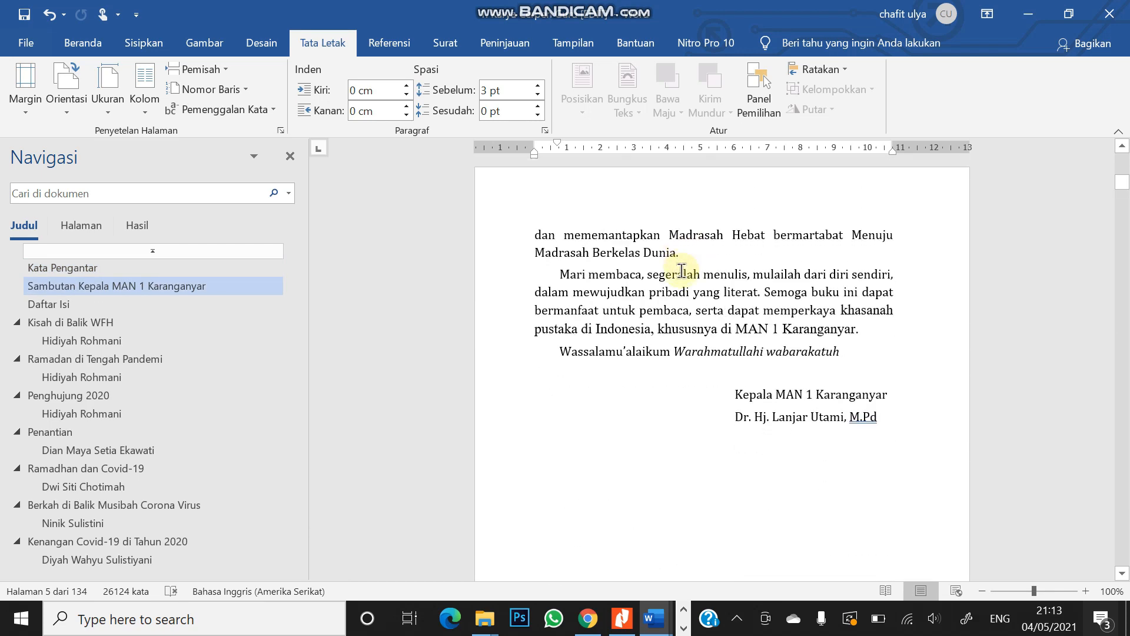
pyautogui.scroll(-20, 681, 270)
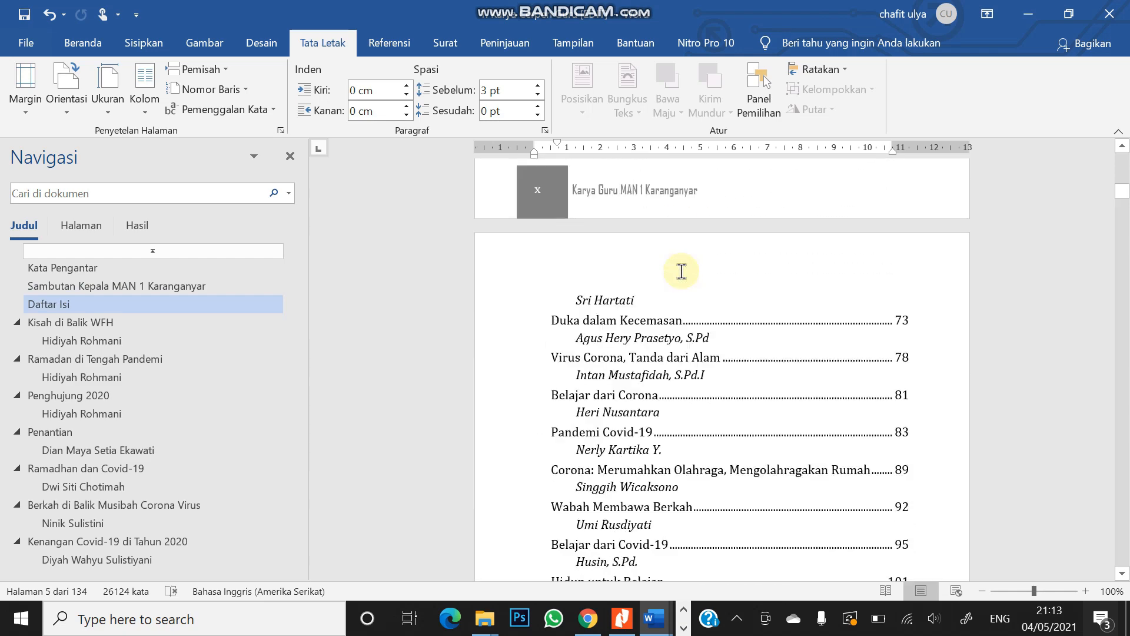
# Examine the opening pages of the story "Kisah di Balik WFH", including the title, drop cap and the differing odd and even footers.
pyautogui.scroll(-8, 765, 353)
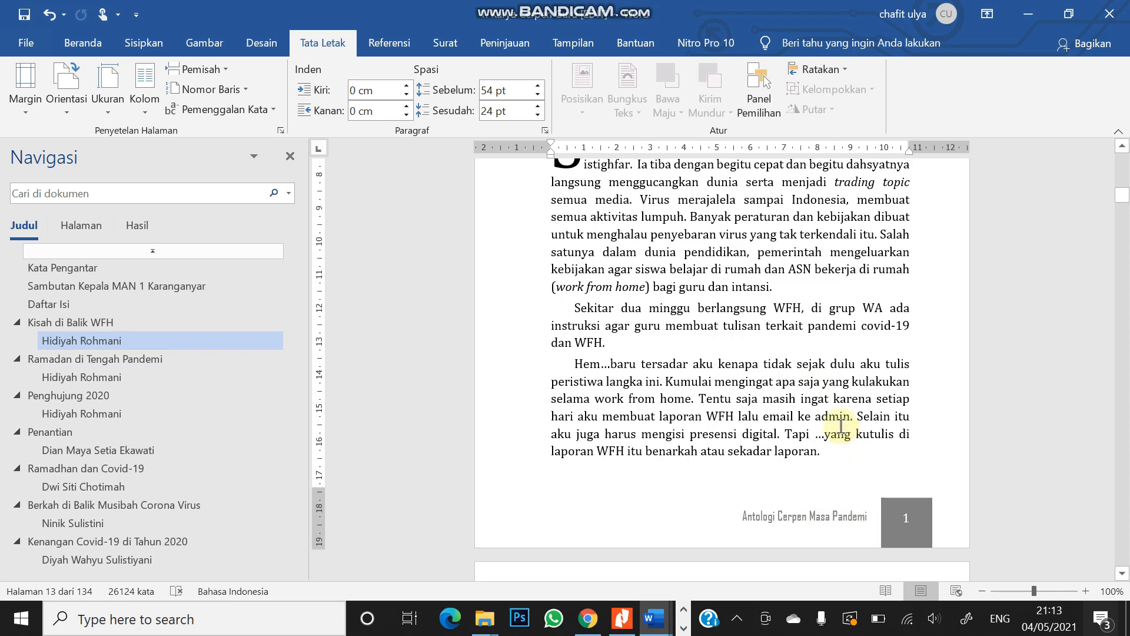
pyautogui.scroll(5, 840, 426)
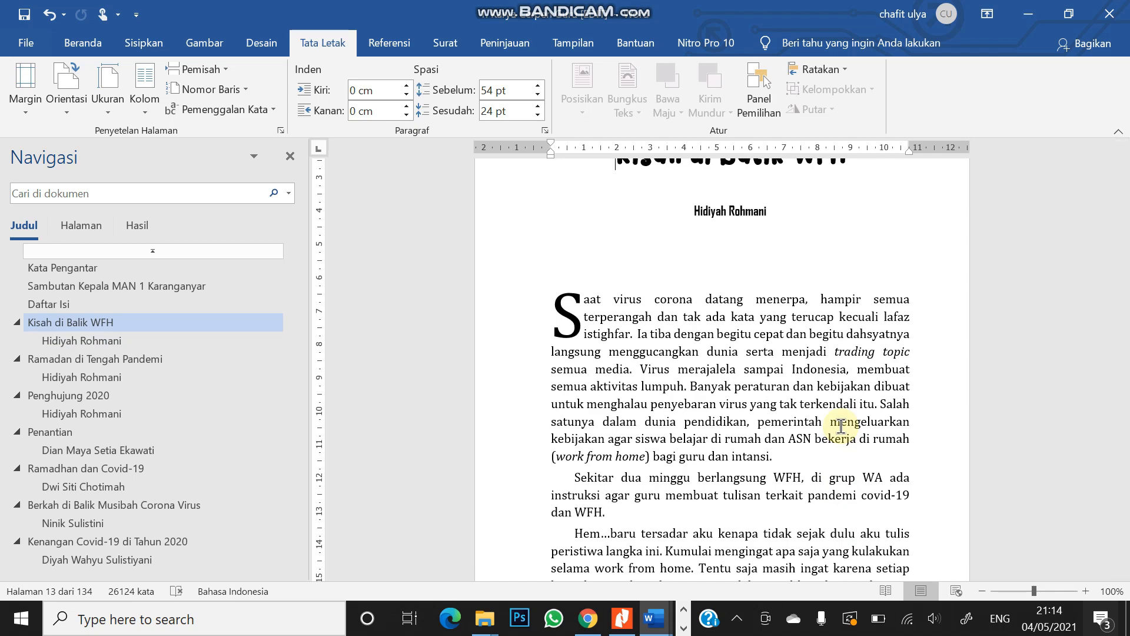
pyautogui.scroll(-5, 840, 423)
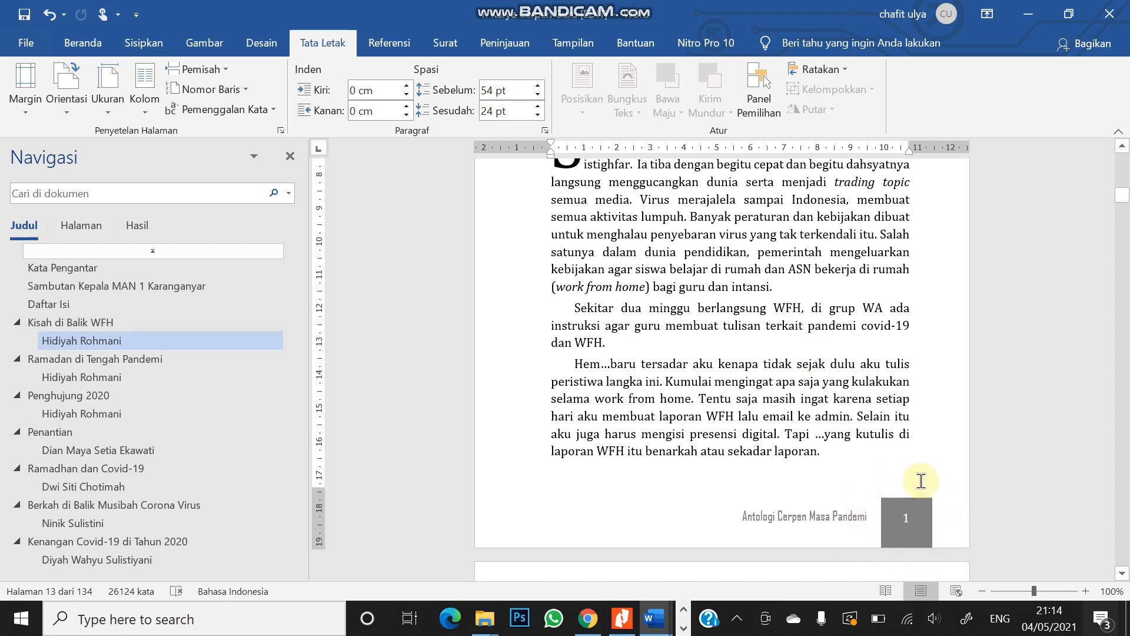
pyautogui.scroll(-15, 818, 473)
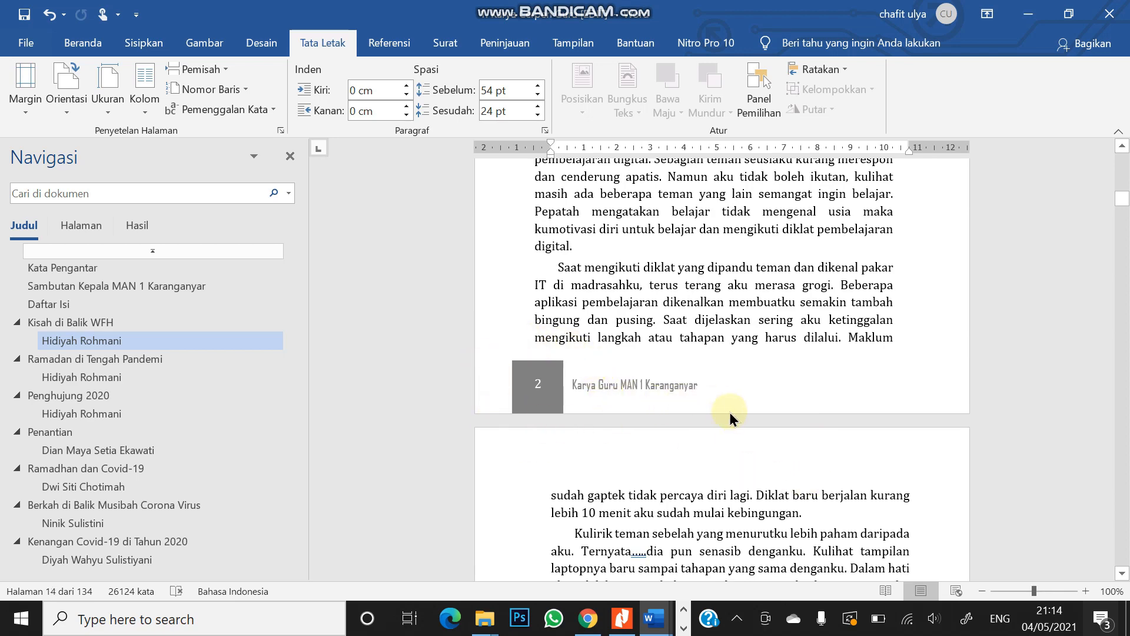
pyautogui.scroll(6, 730, 408)
pyautogui.scroll(12, 730, 407)
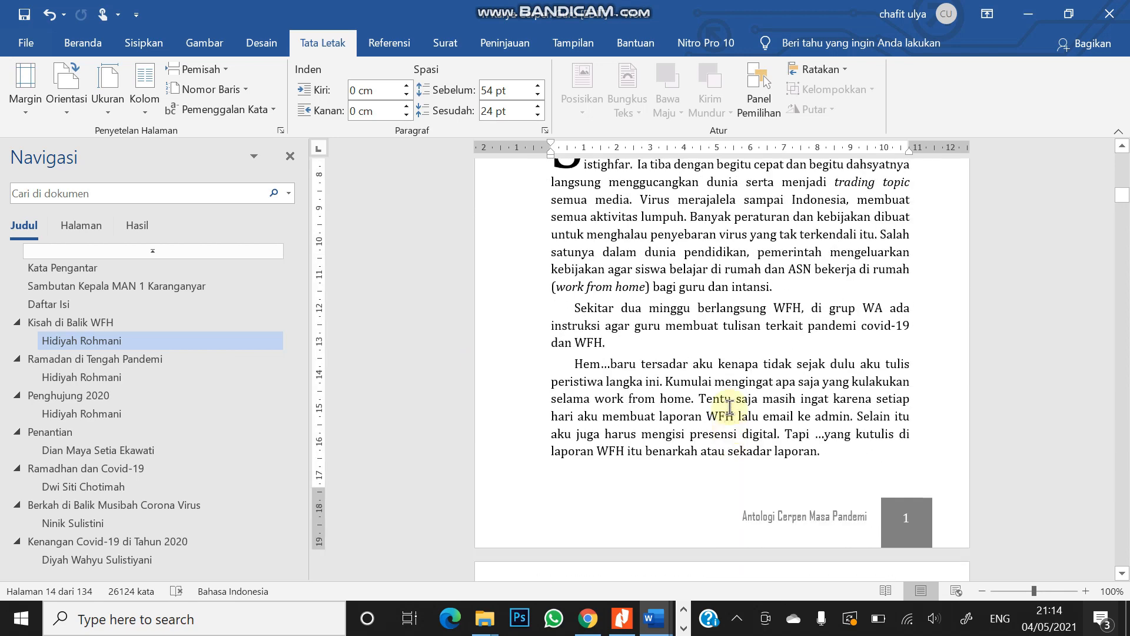
pyautogui.scroll(3, 863, 300)
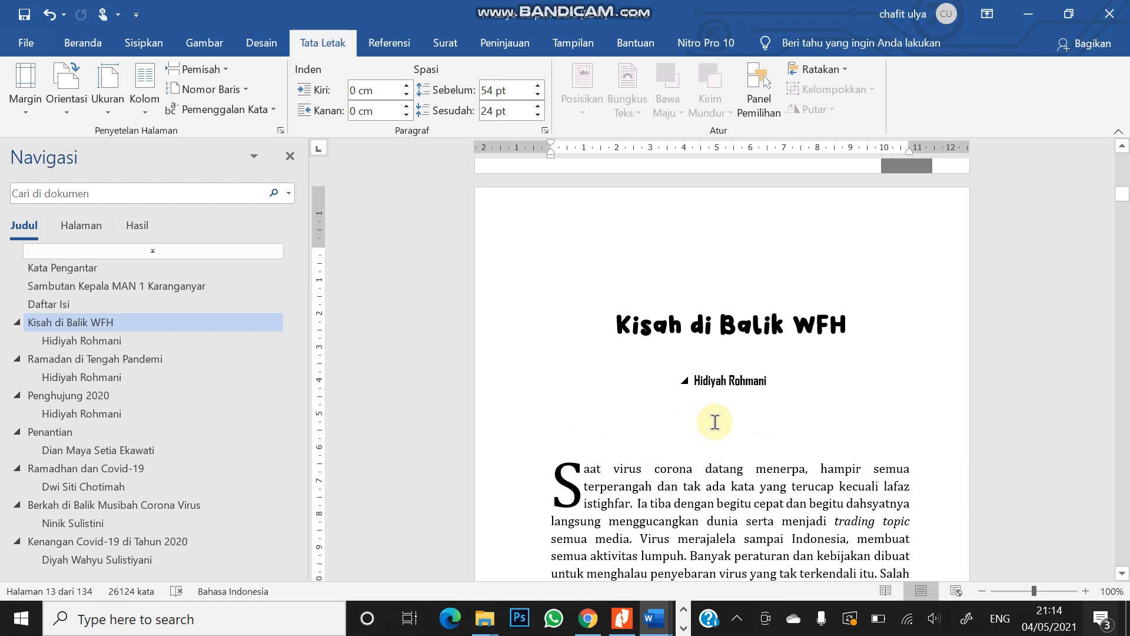
# Draw a rectangle about 6.83 cm wide and 1.99 cm high over the footer of page 1.
pyautogui.scroll(-12, 715, 422)
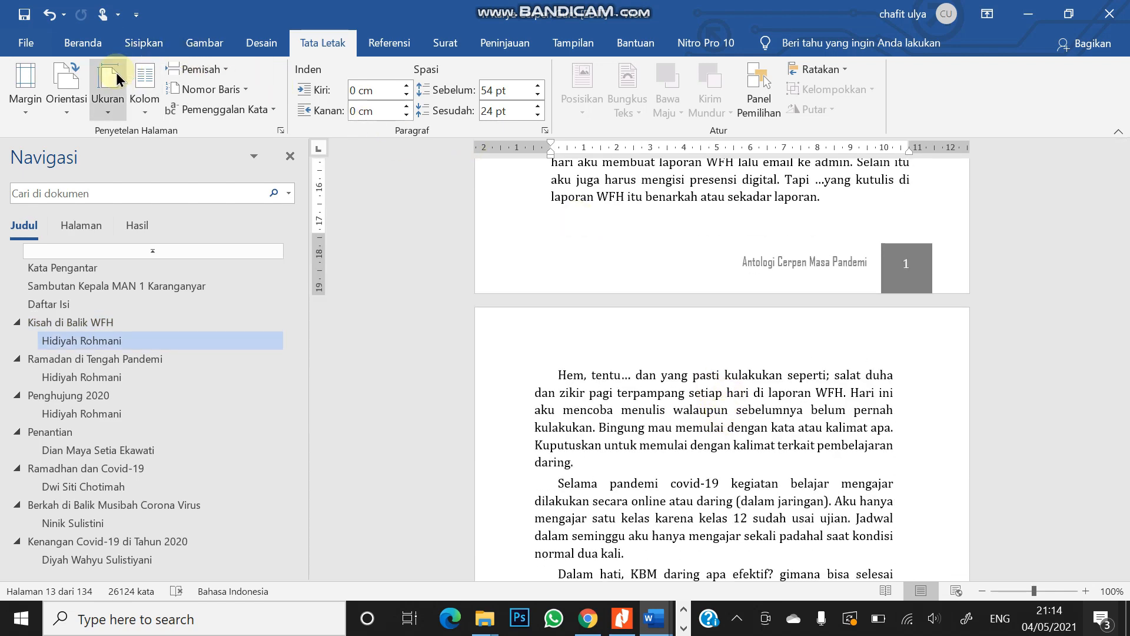
pyautogui.click(139, 46)
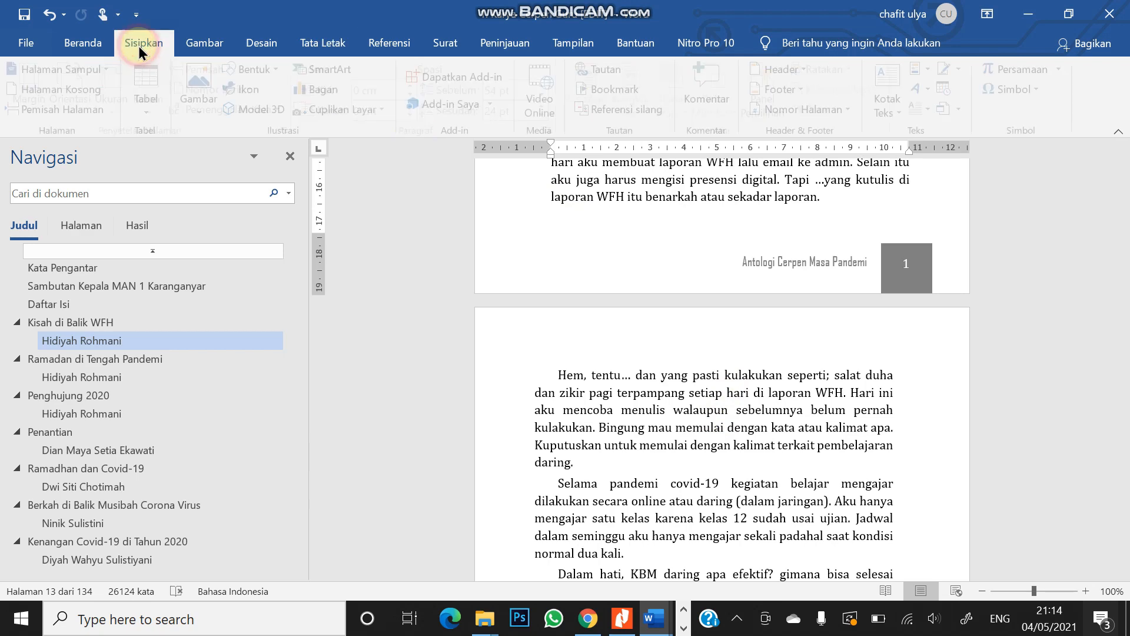
pyautogui.click(277, 72)
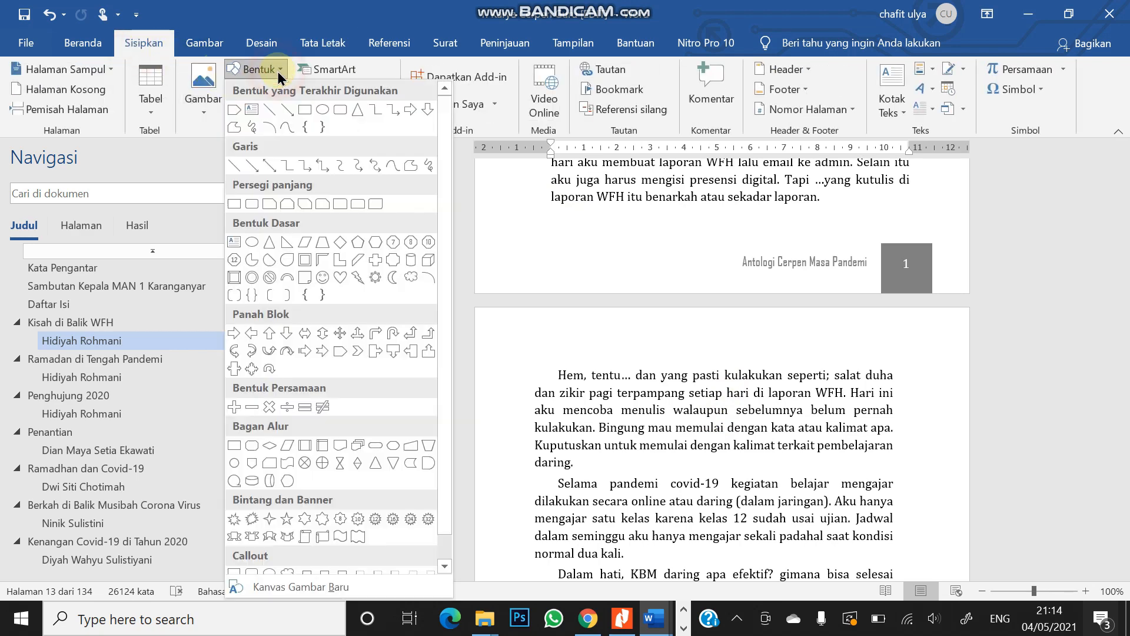
pyautogui.click(295, 106)
pyautogui.moveTo(718, 226); pyautogui.dragTo(948, 294)
# Remove the footer rectangle's outline, fill it with white and deselect it.
pyautogui.click(435, 94)
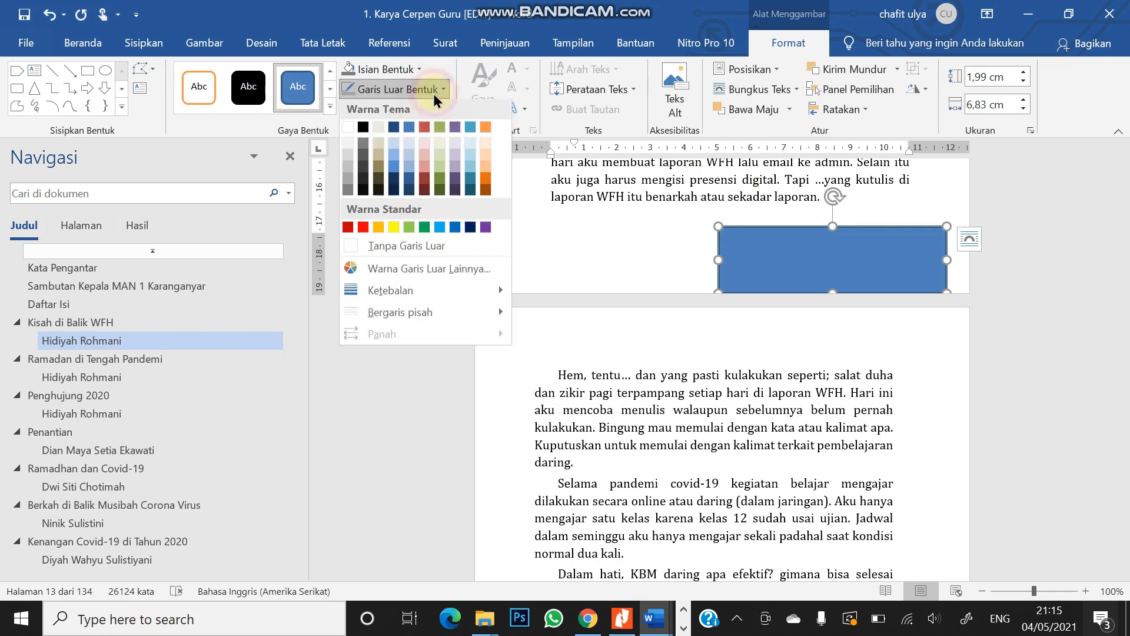
pyautogui.click(401, 248)
pyautogui.click(406, 69)
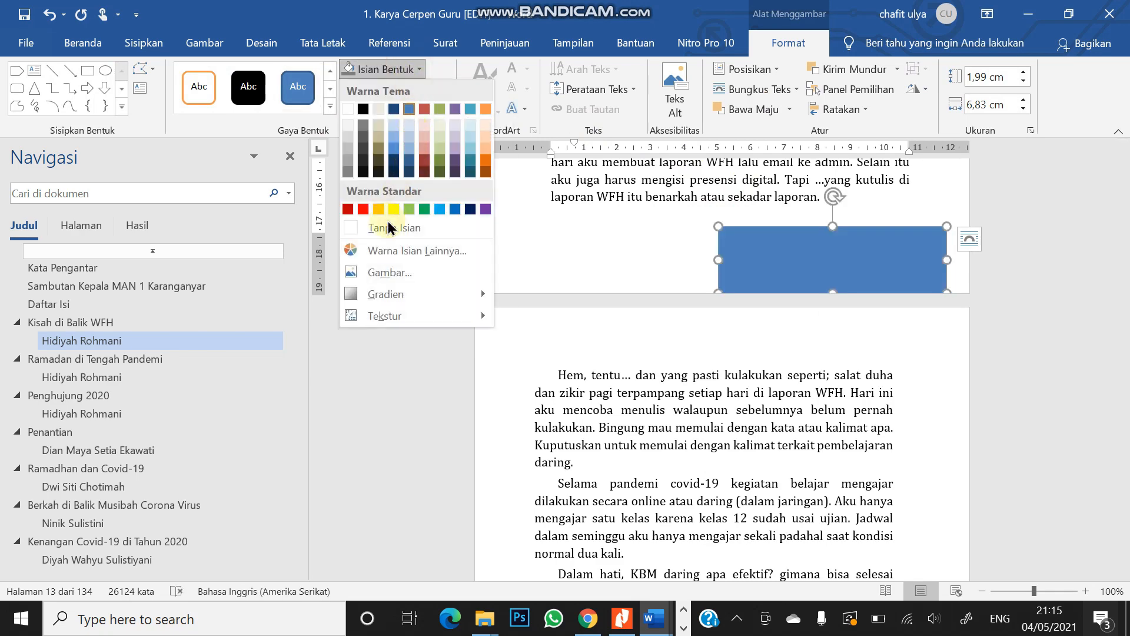
pyautogui.click(388, 227)
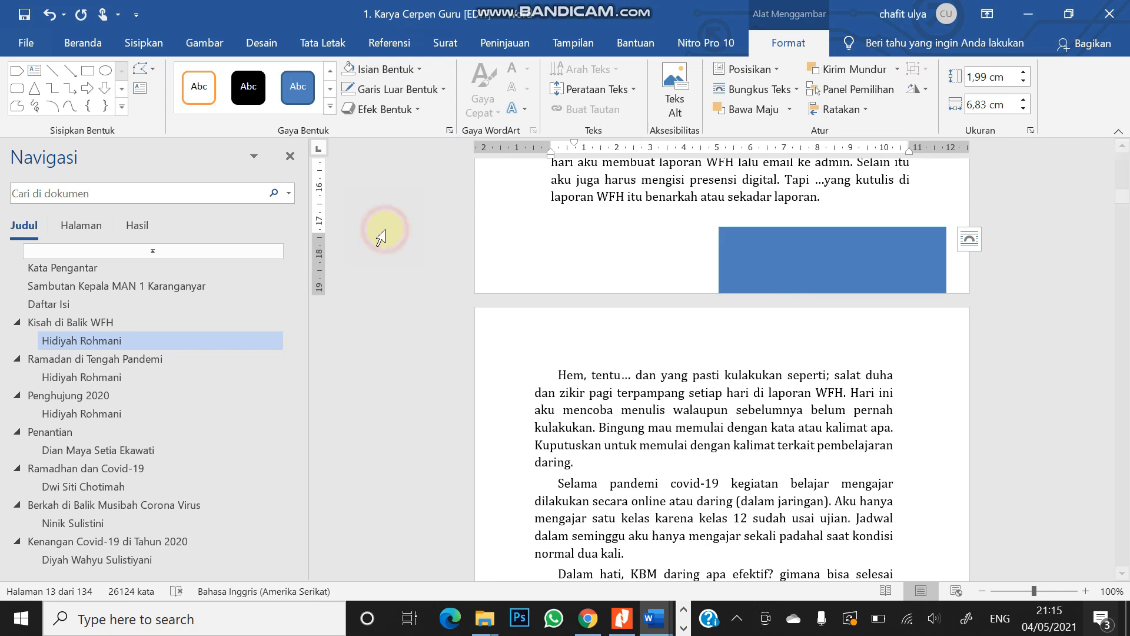
pyautogui.click(388, 68)
pyautogui.click(347, 105)
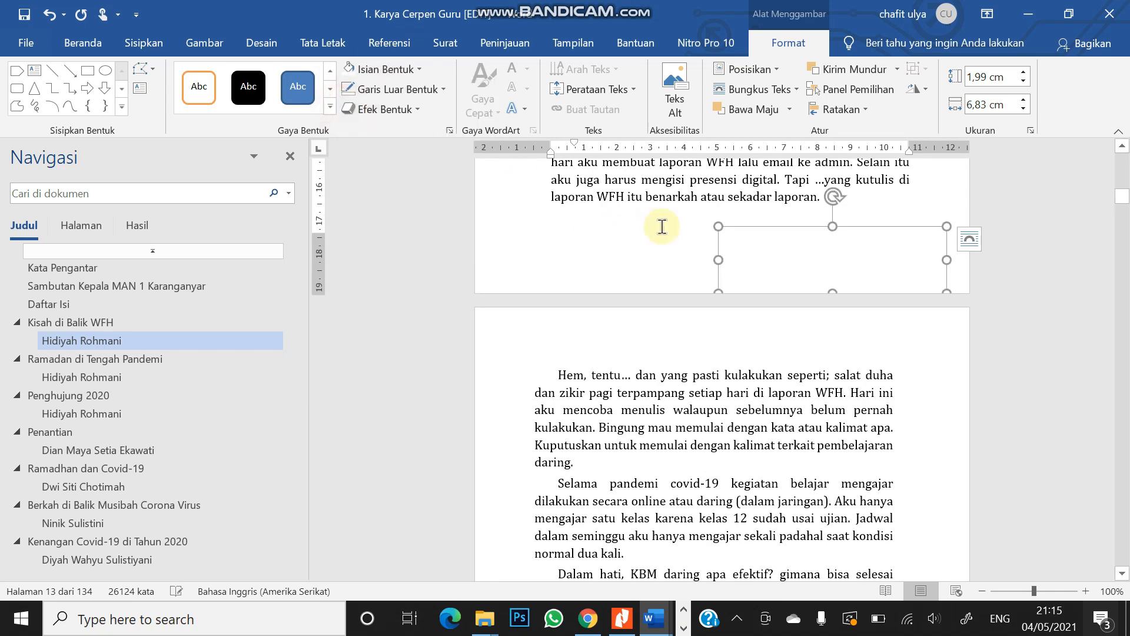
pyautogui.click(663, 223)
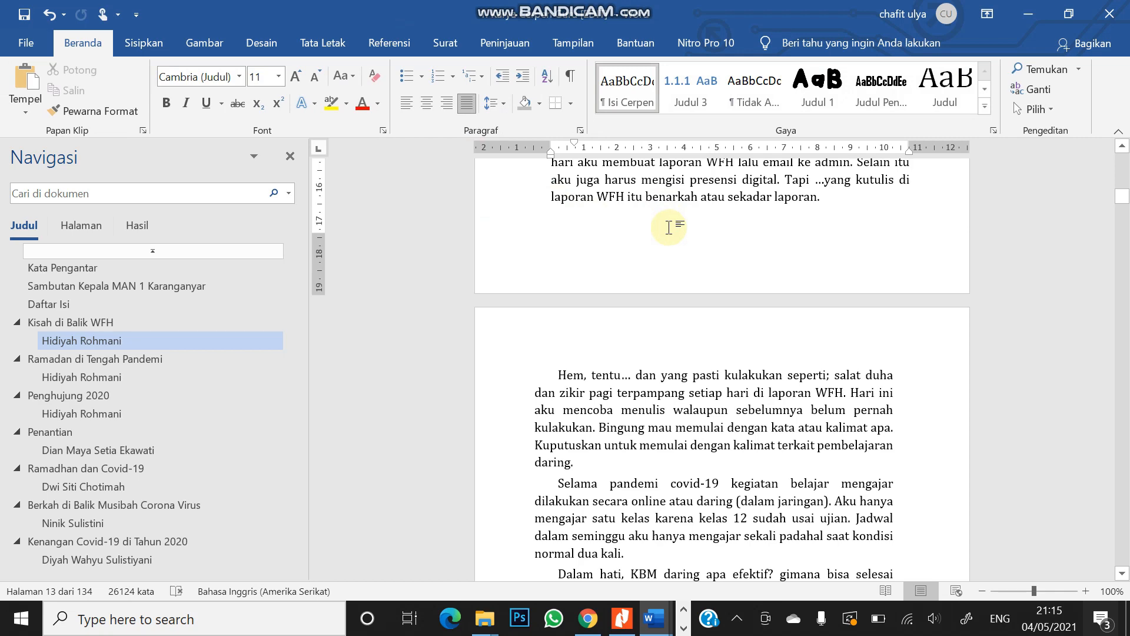
# Delete the white rectangle covering the footer of page 1.
pyautogui.click(774, 254)
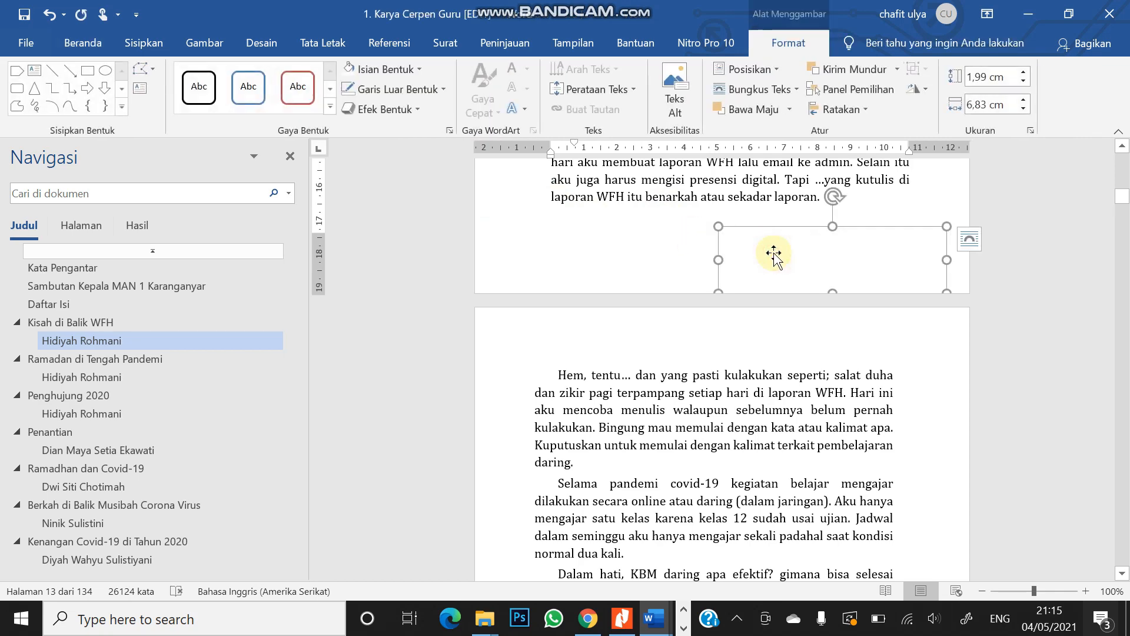
pyautogui.press('Delete')
# Examine the footer page numbering from the Roman-numbered page before "Kisah di Balik WFH" through the story's first two pages.
pyautogui.scroll(3, 695, 252)
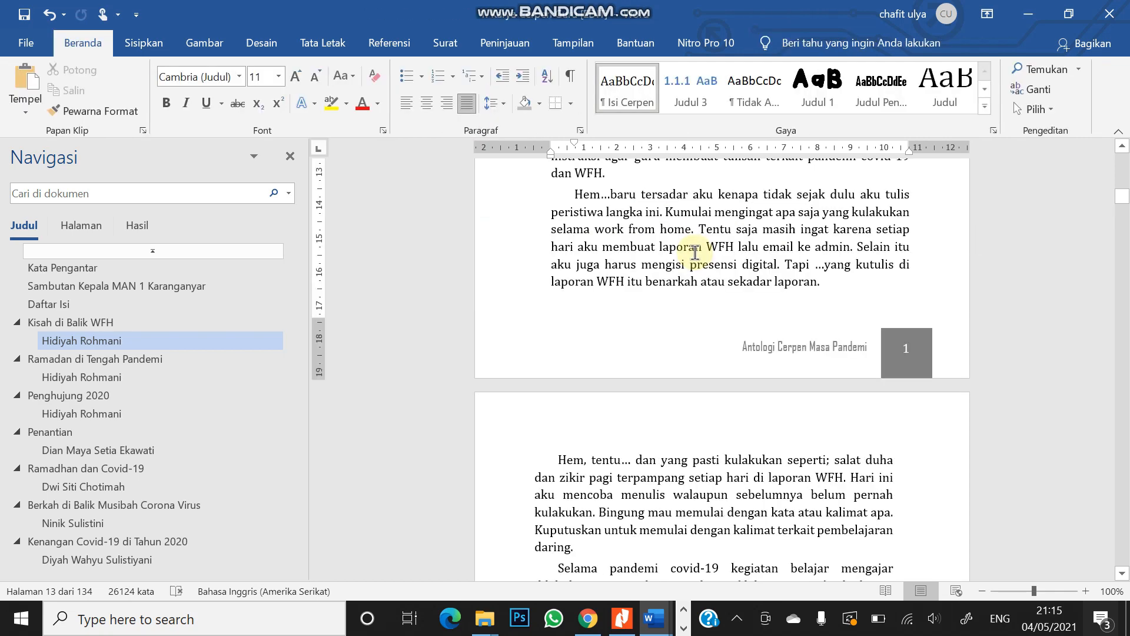
pyautogui.scroll(6, 698, 252)
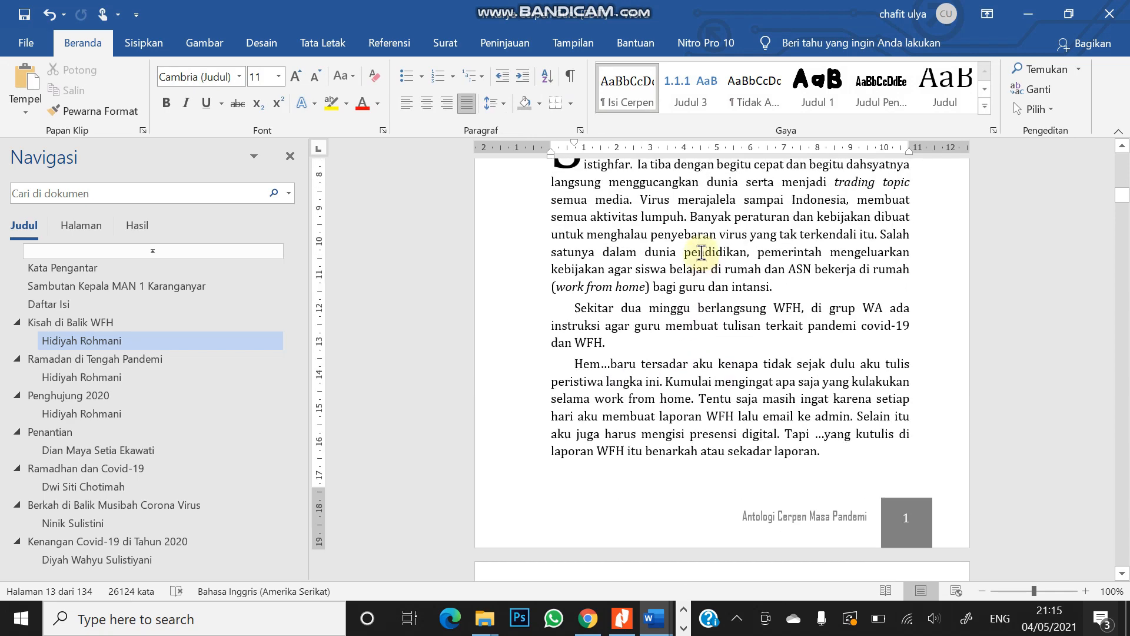
pyautogui.scroll(9, 702, 253)
pyautogui.scroll(2, 704, 259)
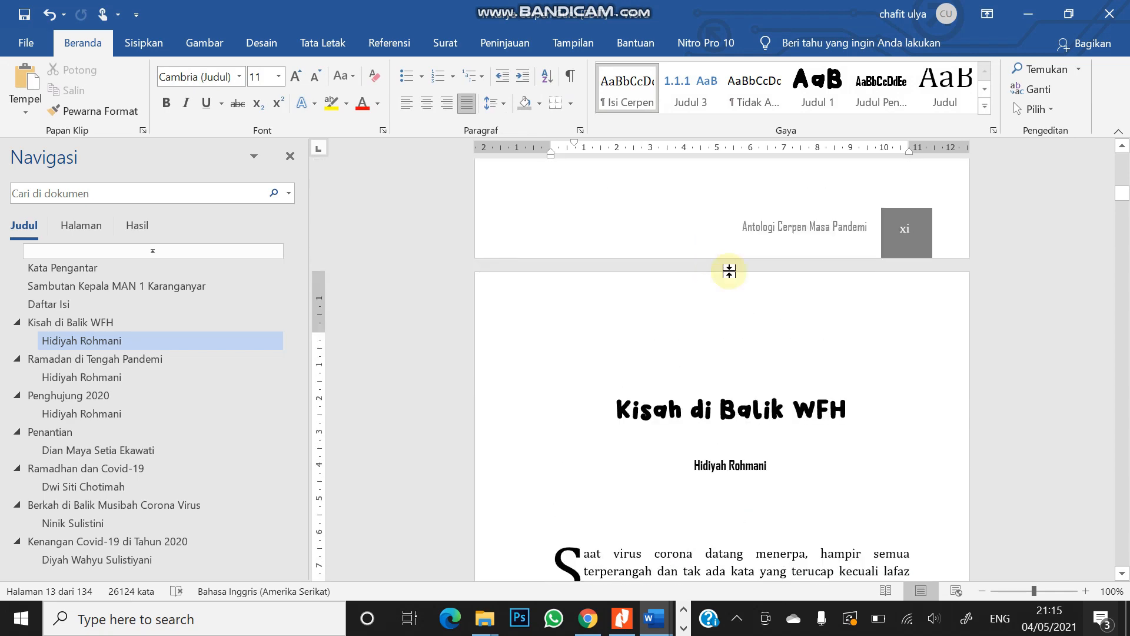
pyautogui.scroll(-10, 817, 373)
pyautogui.scroll(-1, 830, 370)
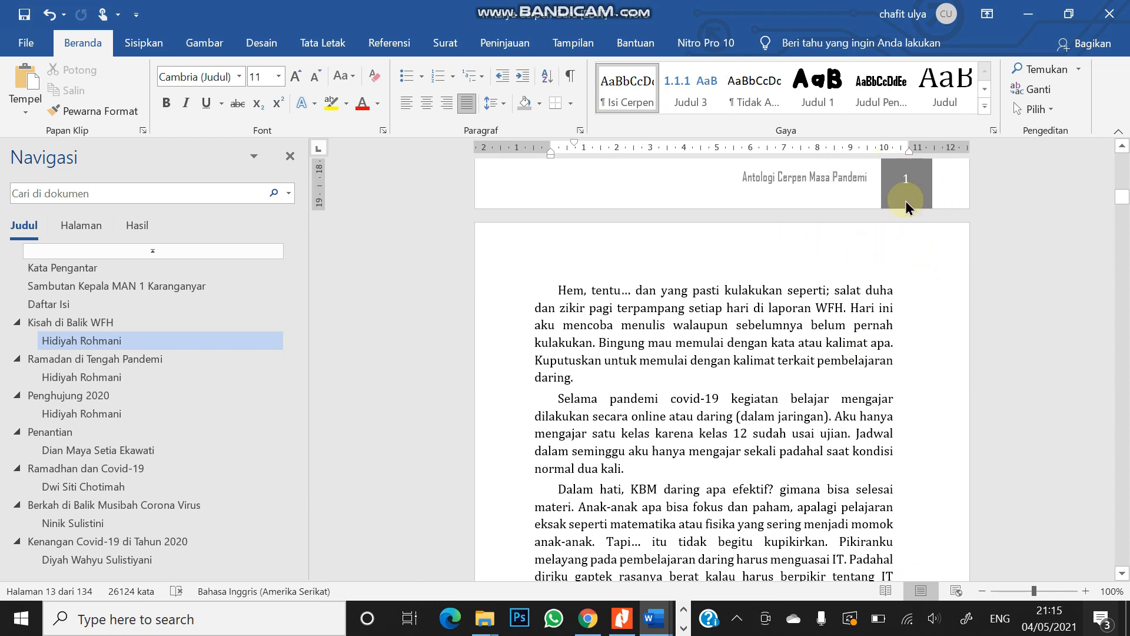
pyautogui.scroll(-7, 694, 373)
pyautogui.scroll(-1, 585, 462)
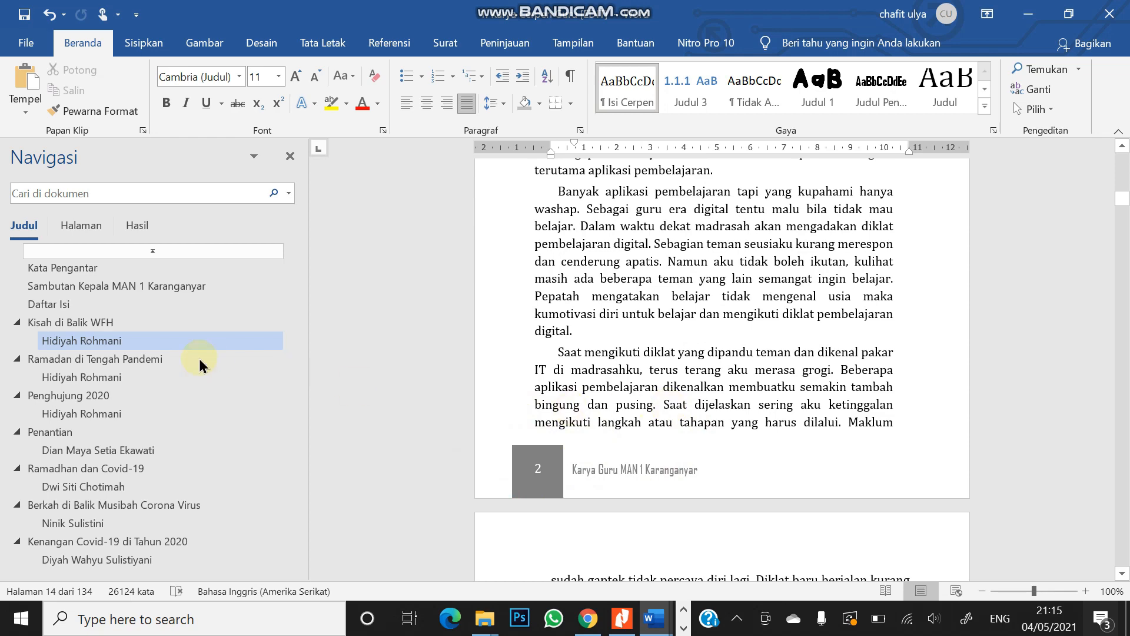
# Review the entries of the Daftar Isi, and place the cursor in the "Kisah di Balik WFH" heading.
pyautogui.click(124, 305)
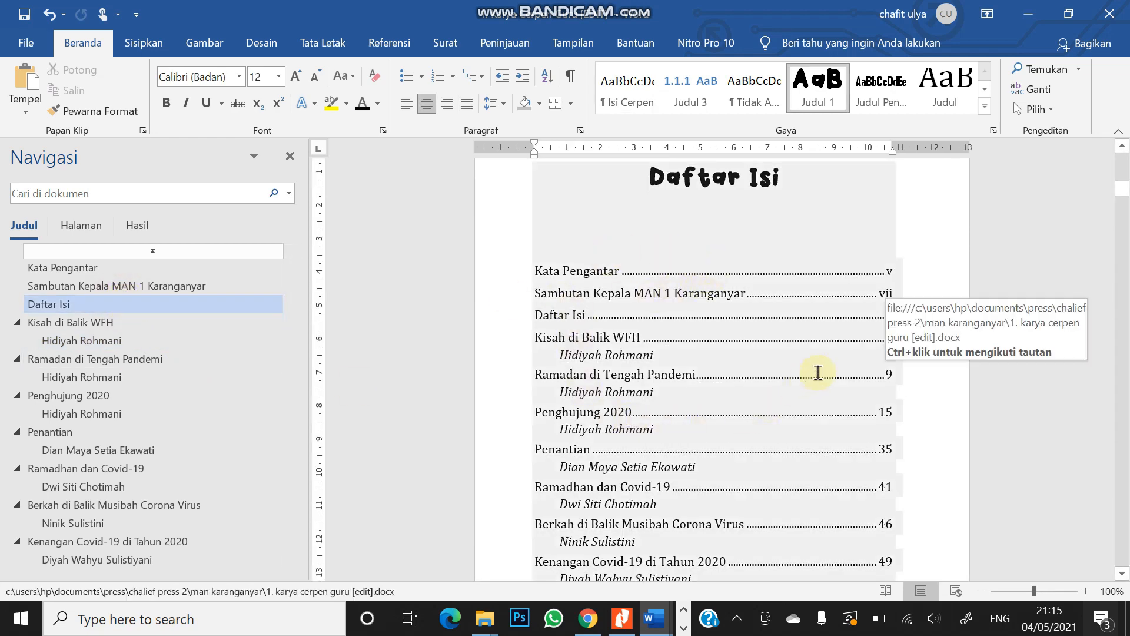
pyautogui.scroll(-12, 835, 412)
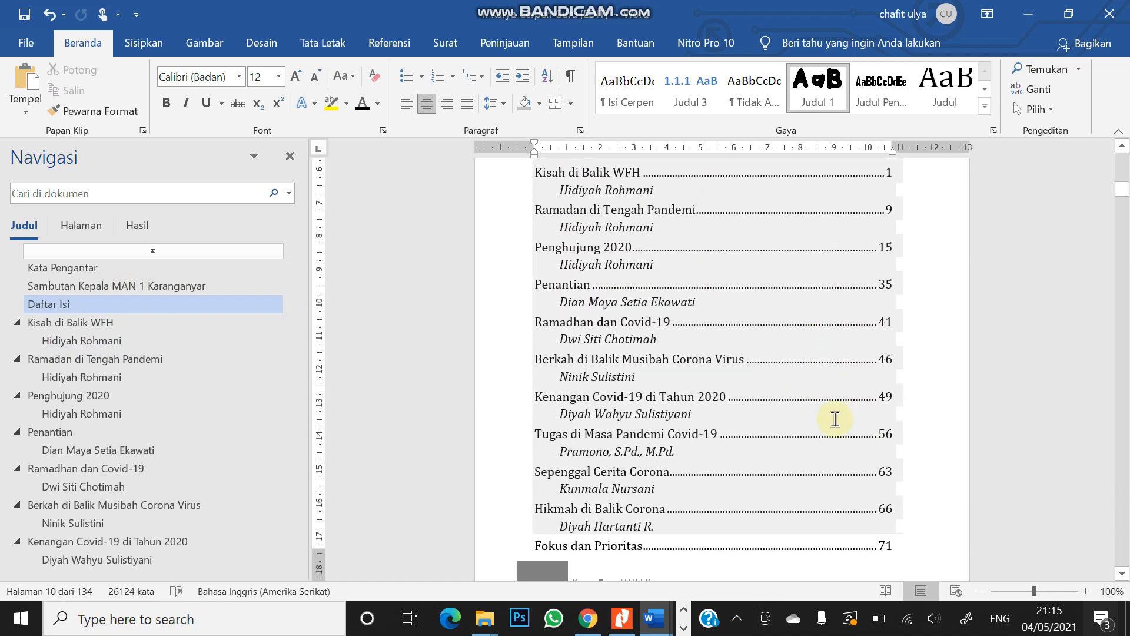
pyautogui.scroll(3, 833, 417)
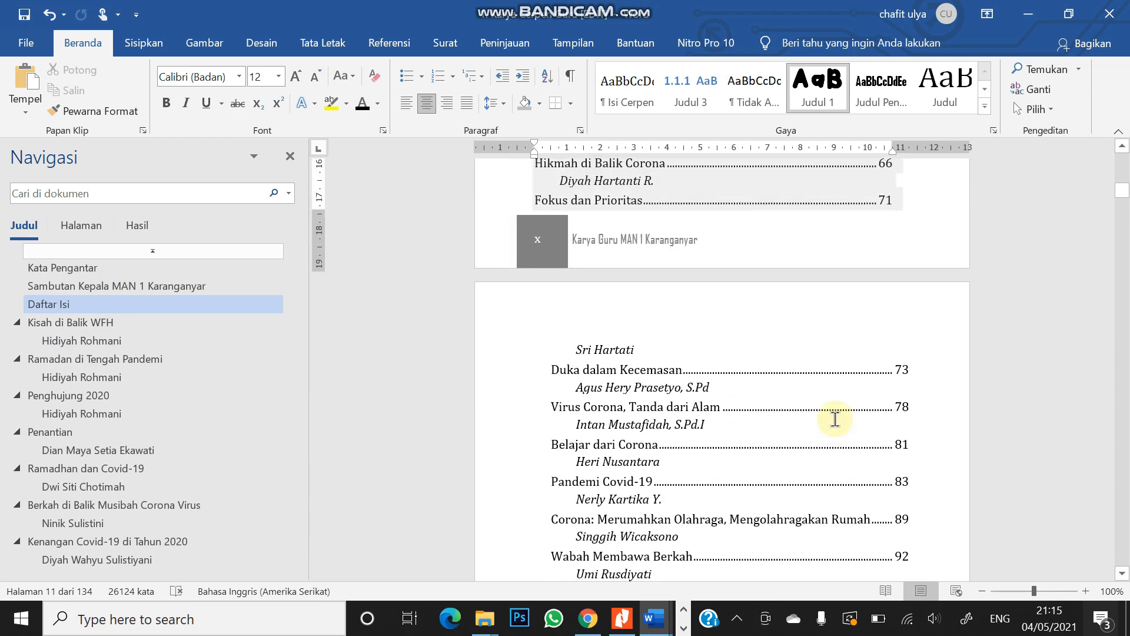
pyautogui.click(97, 325)
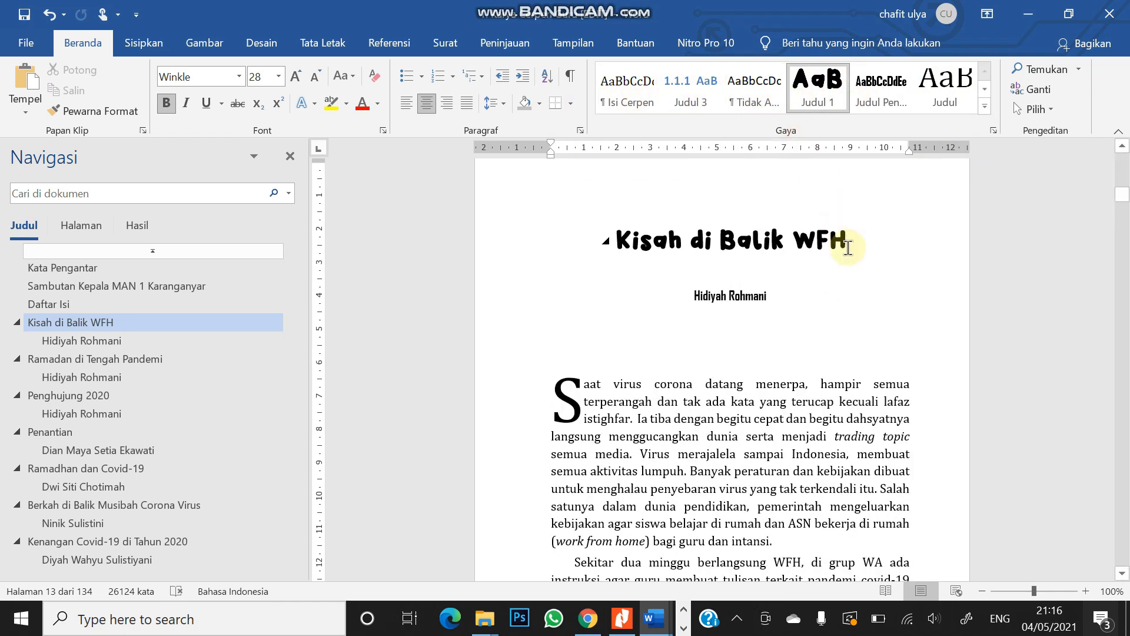
pyautogui.click(752, 241)
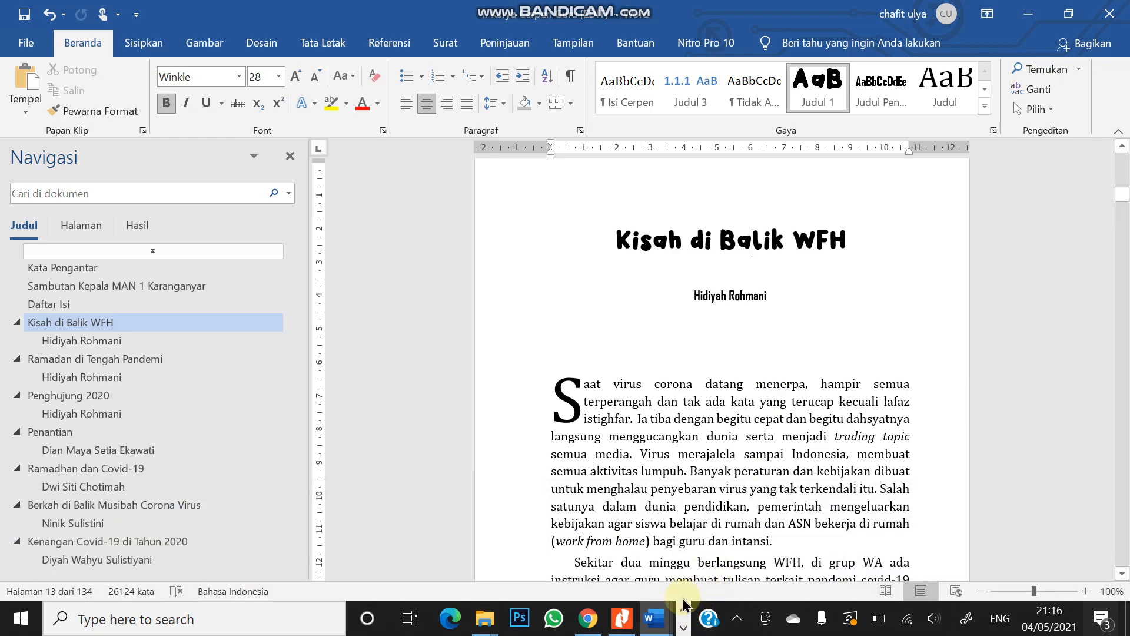
# Switch to the Word document "Cerpen Guru (File Asli)".
pyautogui.moveTo(654, 618)
pyautogui.click(1033, 566)
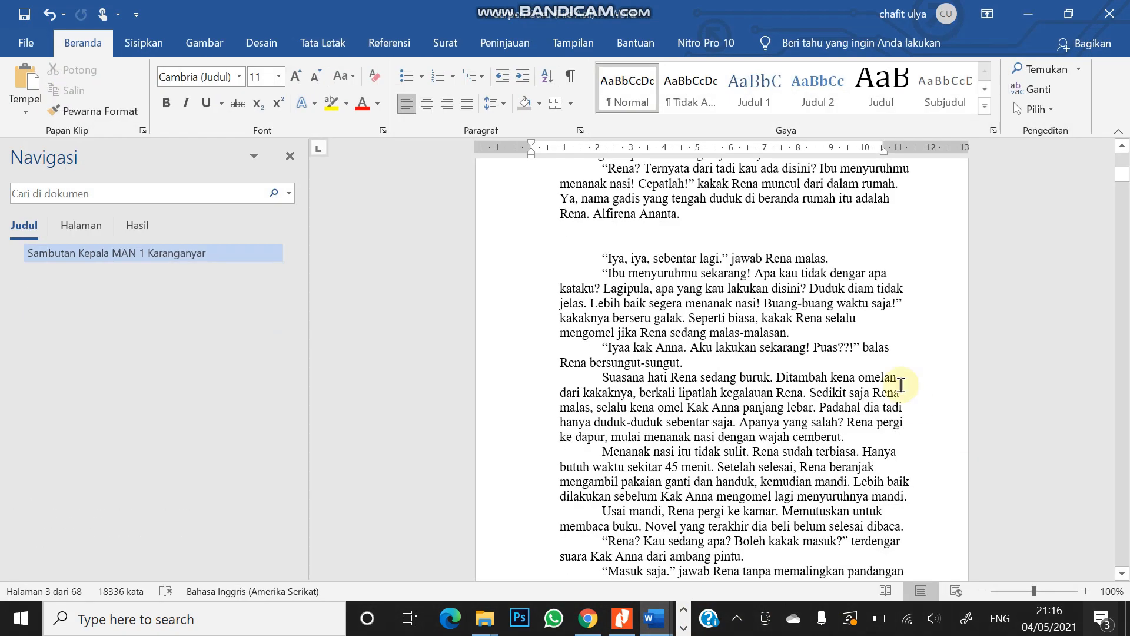
# Examine the unformatted manuscript from page 3 back to the "Sambutan Kepala MAN 1 Karanganyar" foreword.
pyautogui.scroll(8, 758, 329)
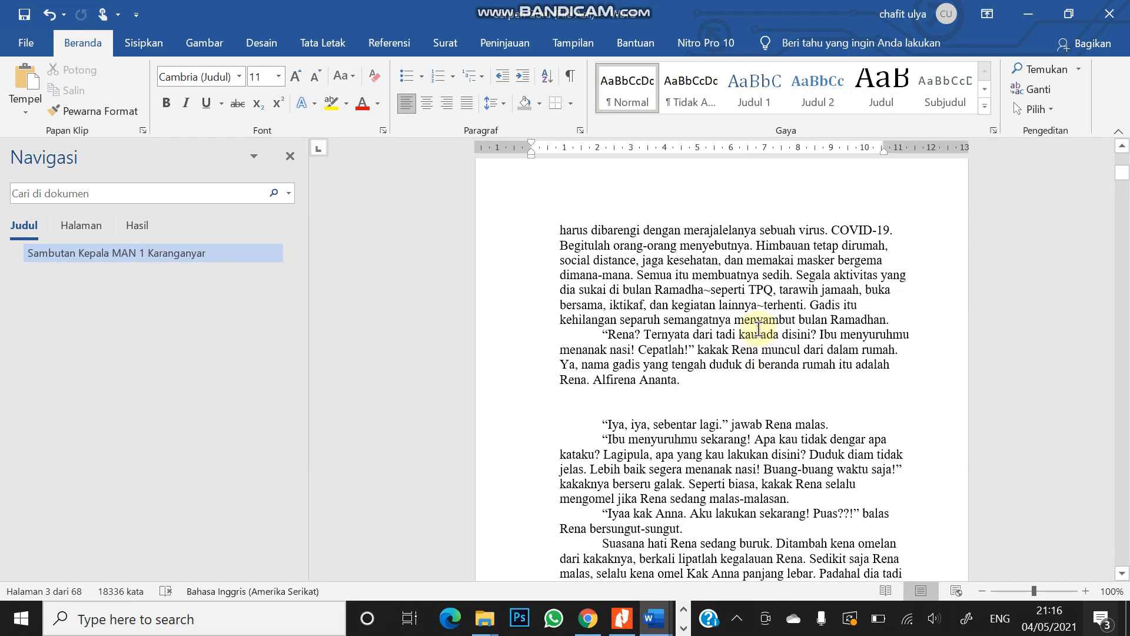
pyautogui.scroll(6, 758, 330)
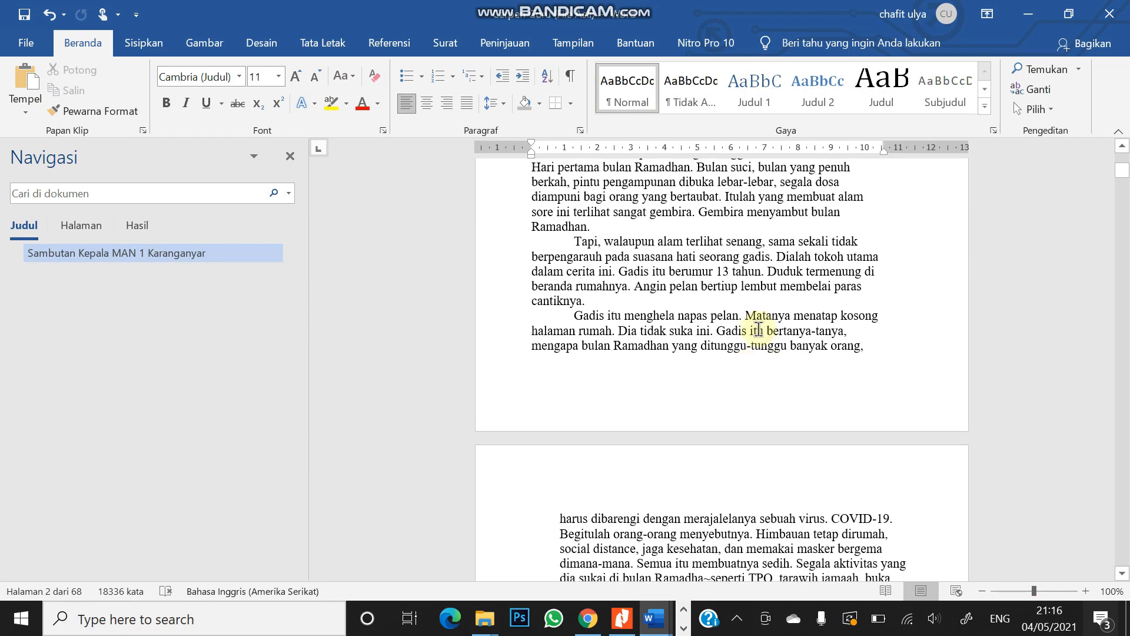
pyautogui.scroll(7, 758, 330)
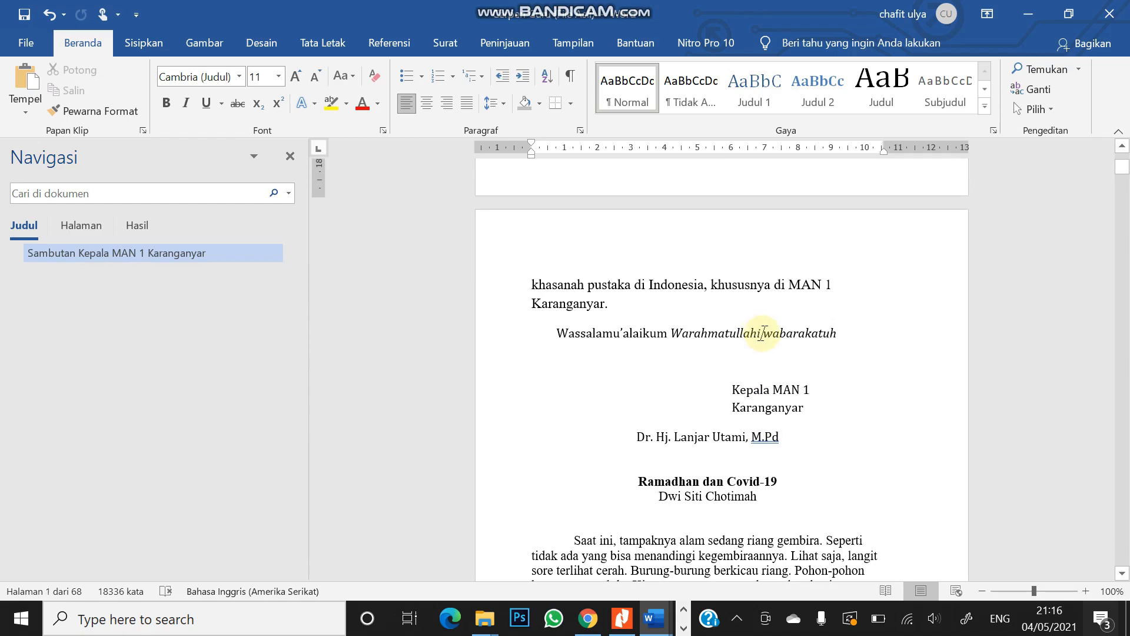
pyautogui.scroll(14, 762, 319)
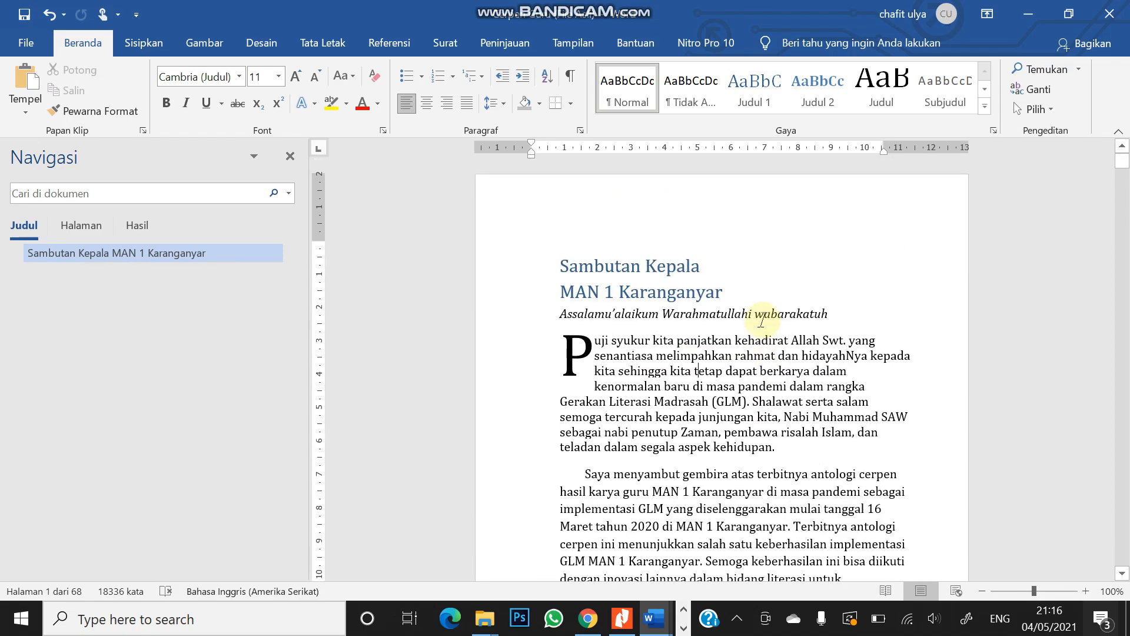
pyautogui.scroll(-12, 761, 321)
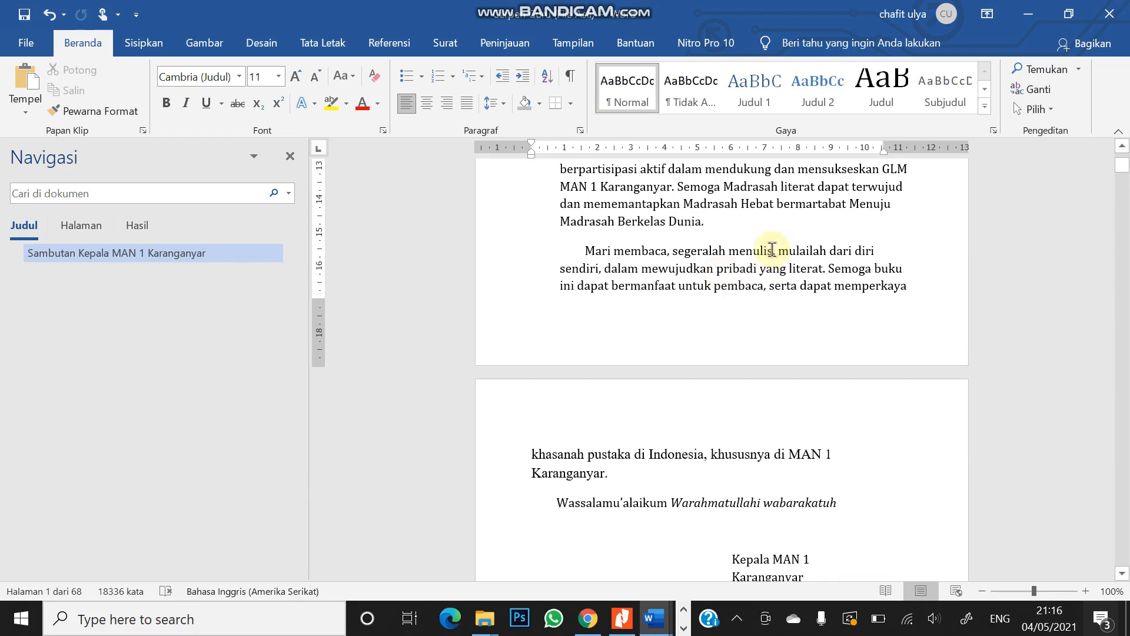
# Set the paper size to A4 210 x 297 mm in the page setup for the whole document.
pyautogui.click(330, 46)
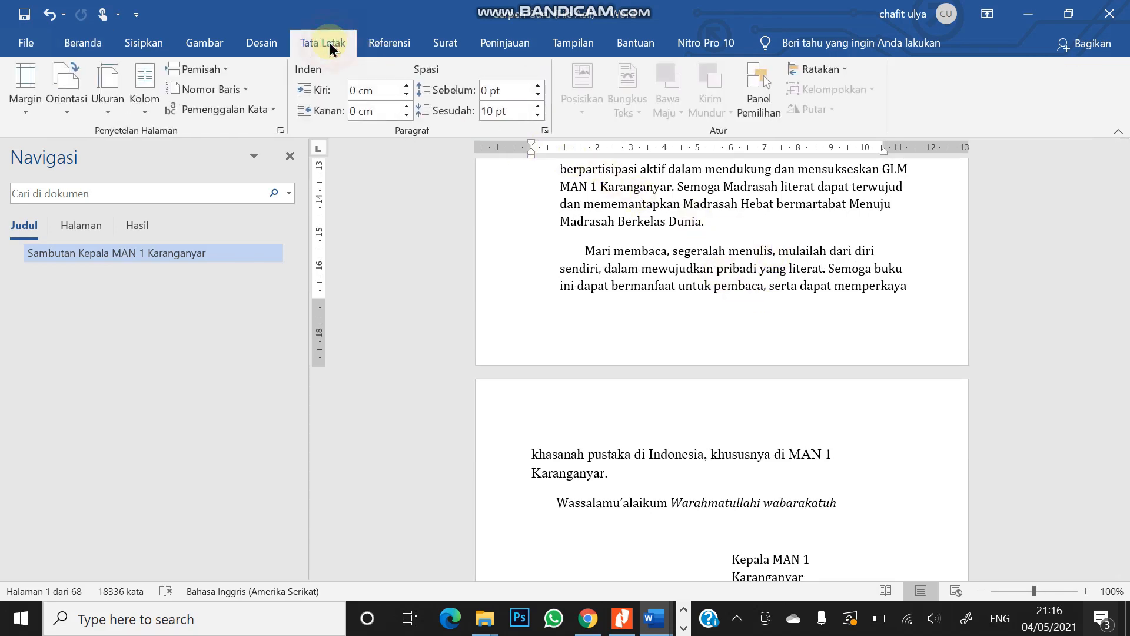
pyautogui.click(281, 131)
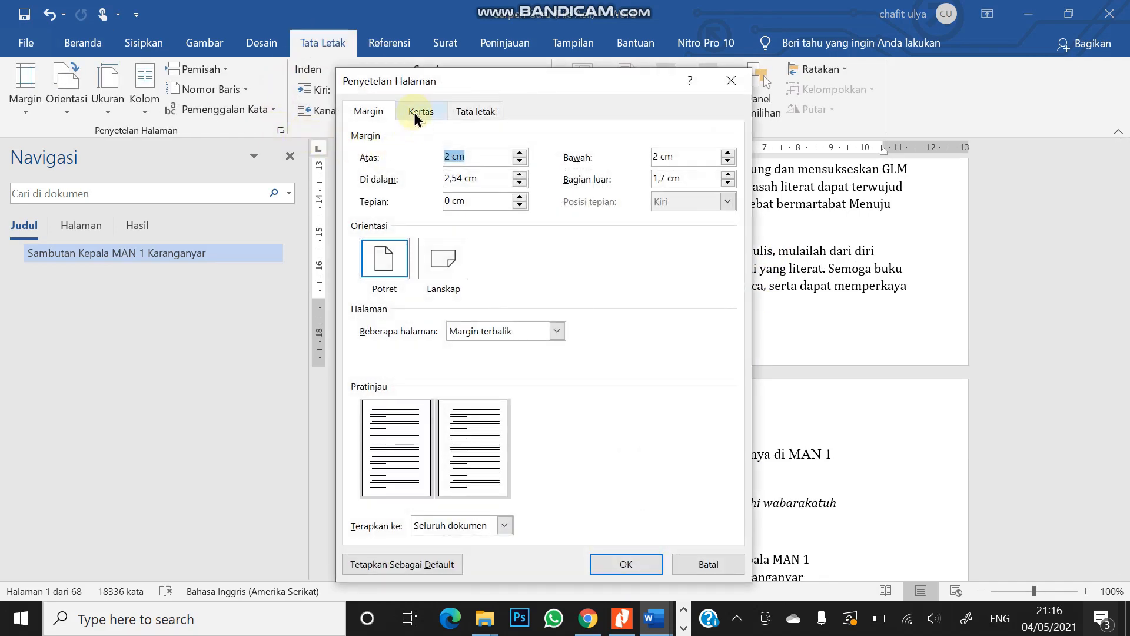
pyautogui.click(415, 111)
pyautogui.click(449, 162)
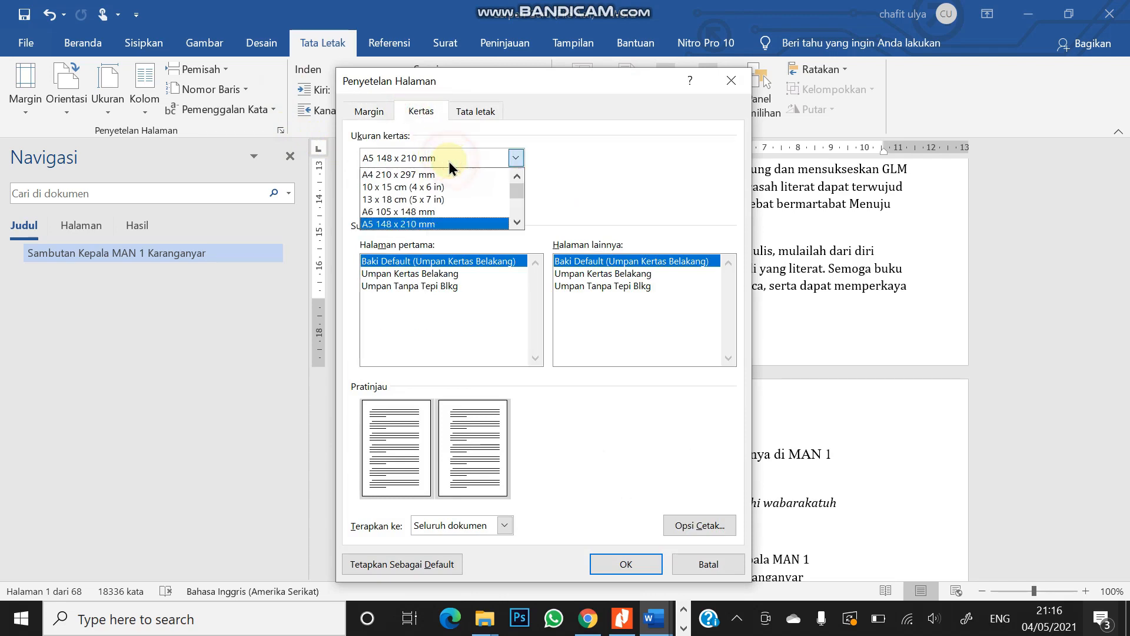
pyautogui.click(421, 175)
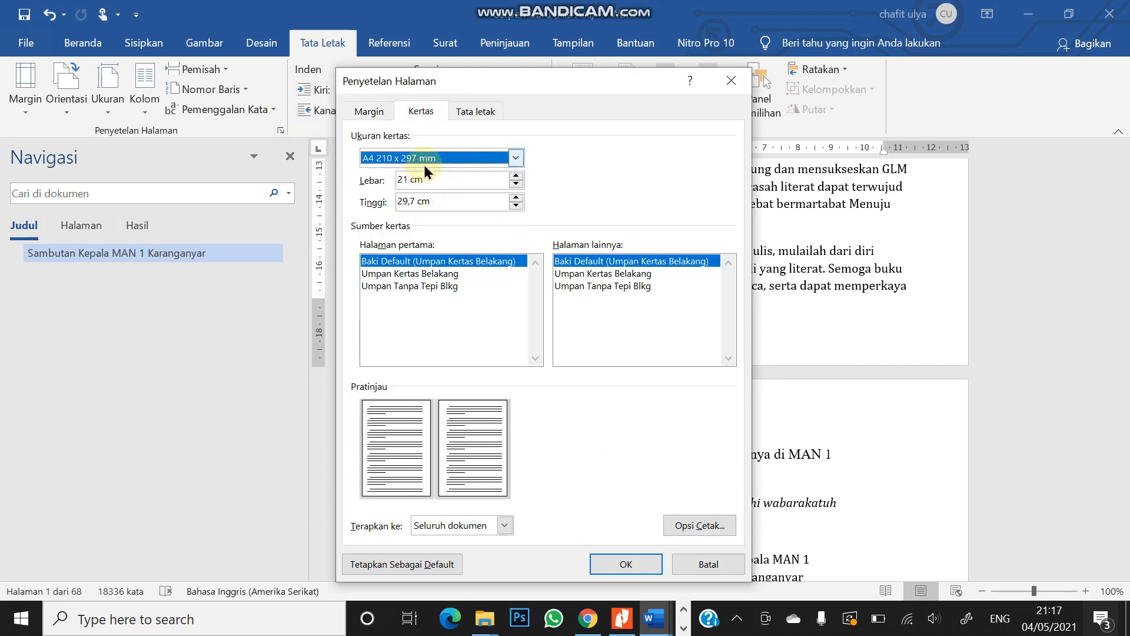
# Set the multiple pages option to "Lipatan buku" in the page setup.
pyautogui.click(374, 111)
pyautogui.click(513, 334)
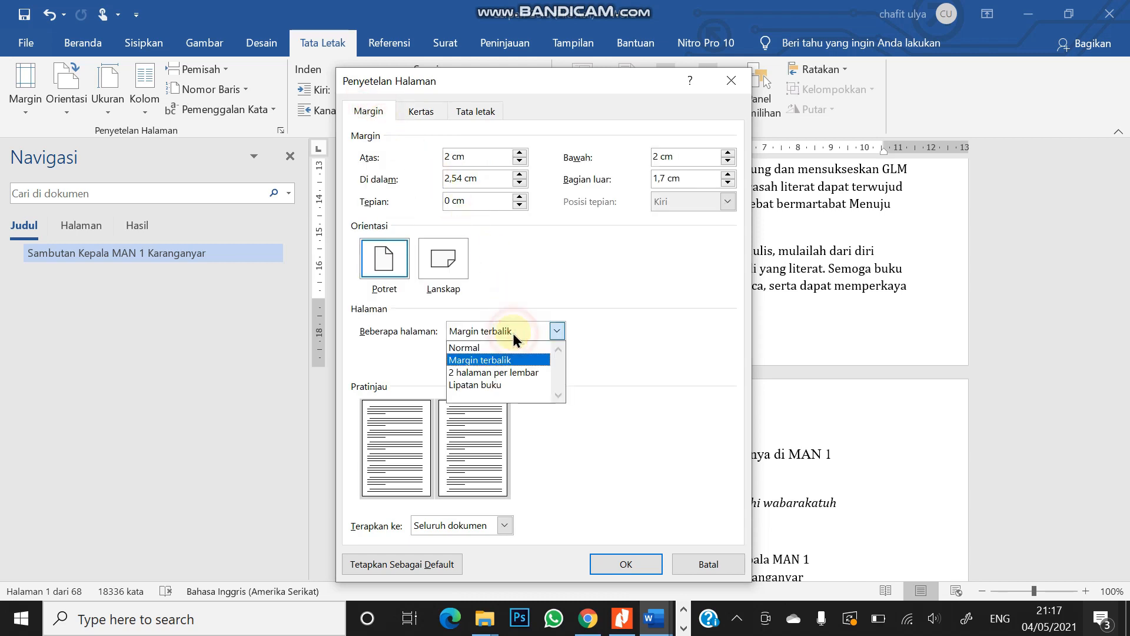
pyautogui.click(495, 379)
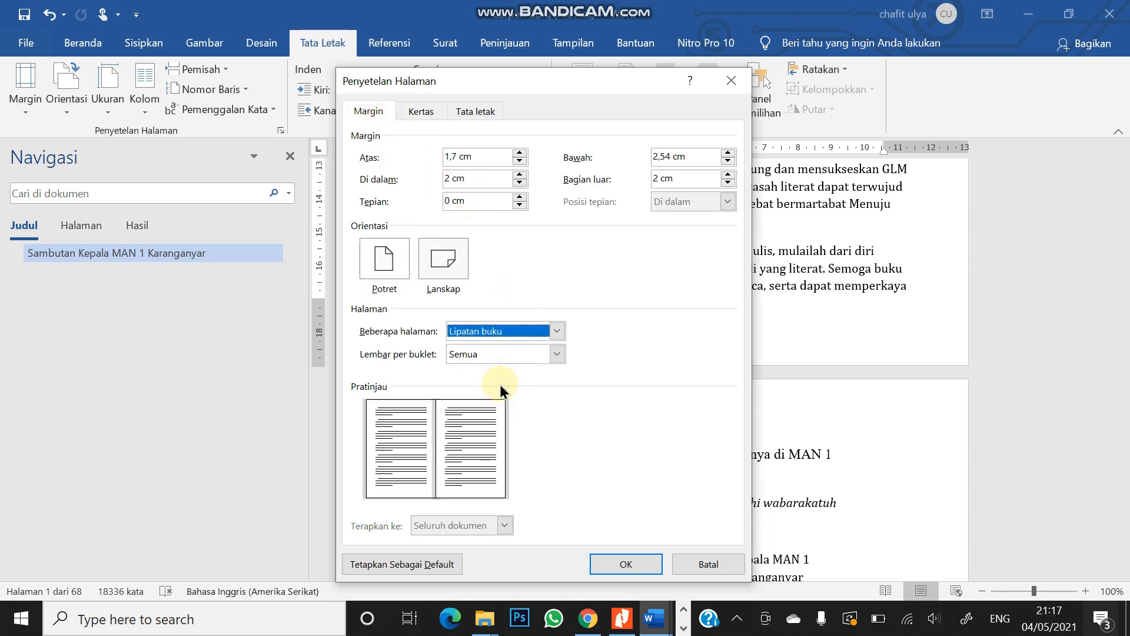
# Set the top and bottom margins to 2 cm each.
pyautogui.click(520, 153)
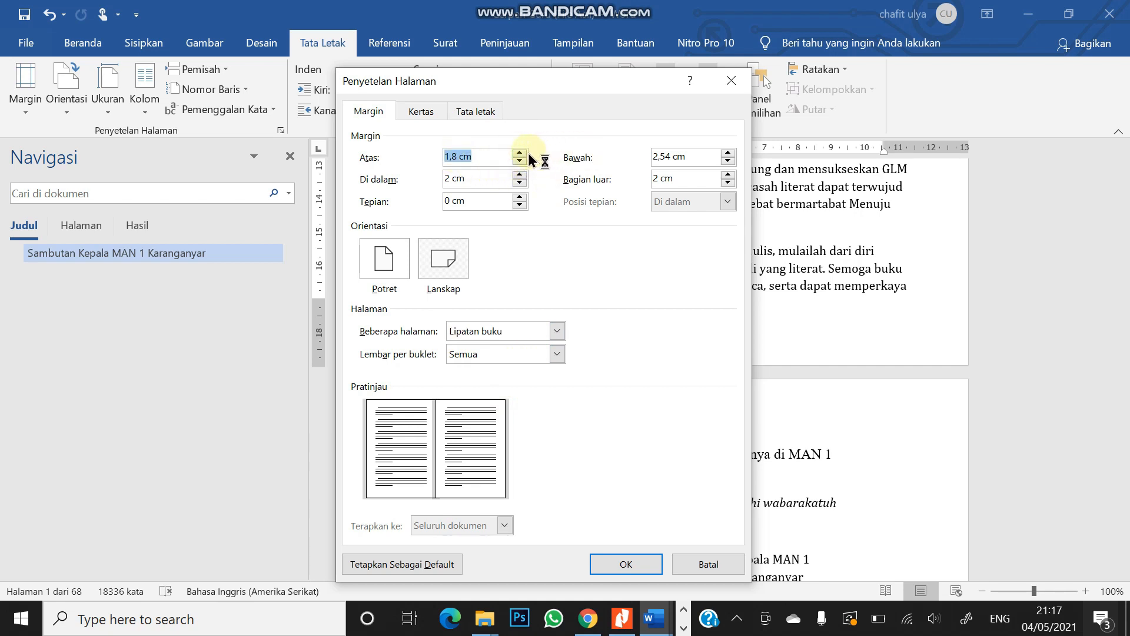
pyautogui.click(520, 153)
pyautogui.click(520, 153)
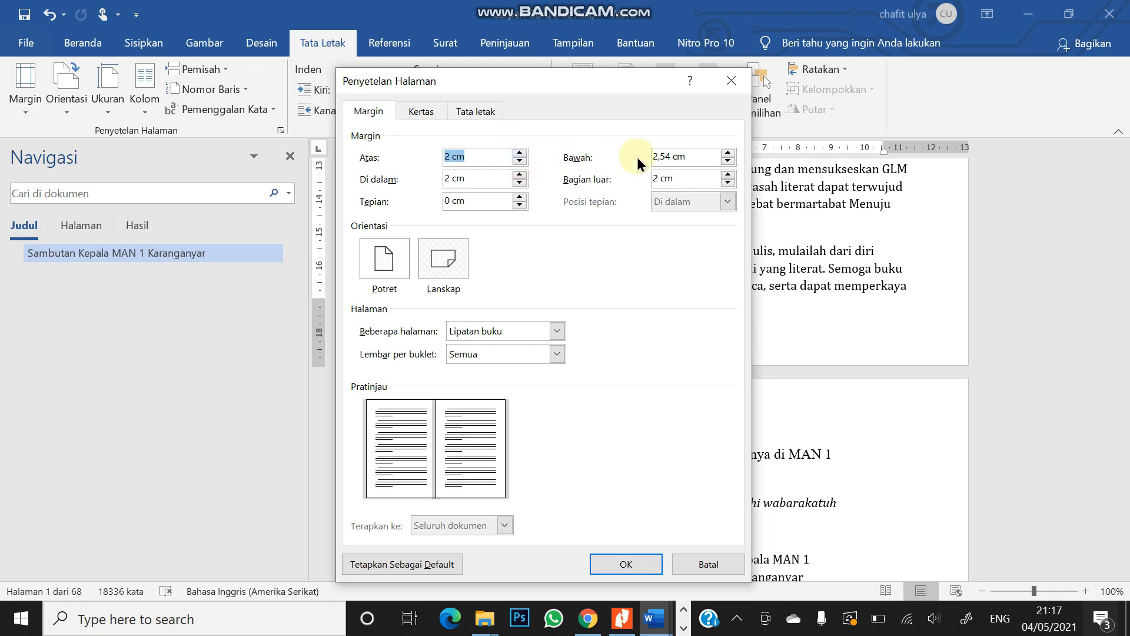
pyautogui.click(728, 160)
pyautogui.click(728, 161)
pyautogui.click(728, 160)
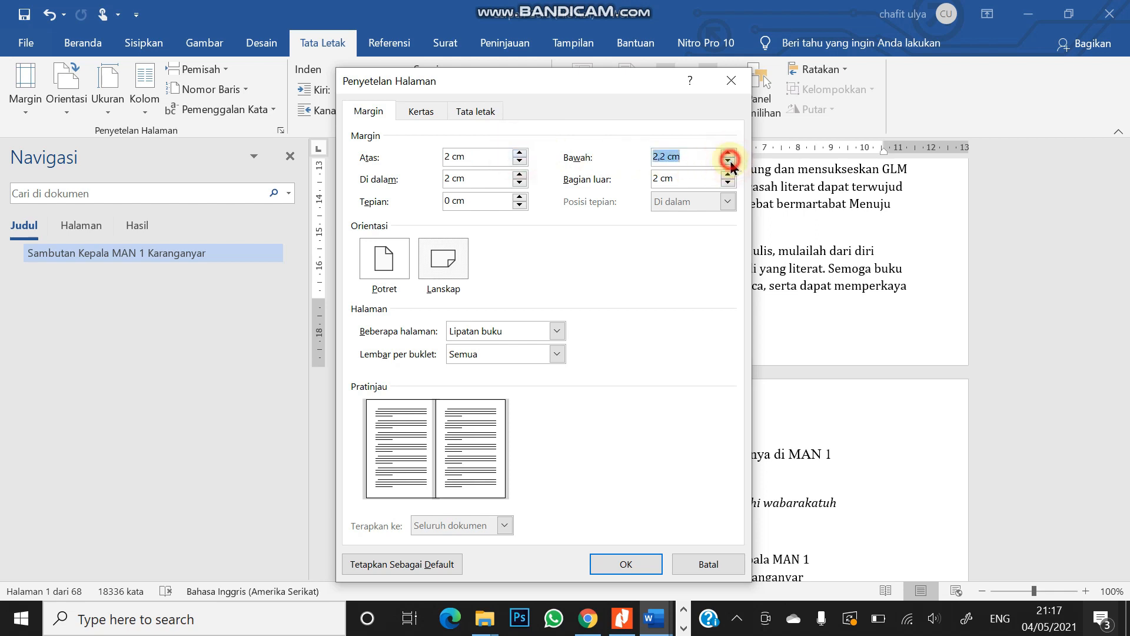
pyautogui.click(728, 161)
pyautogui.click(729, 161)
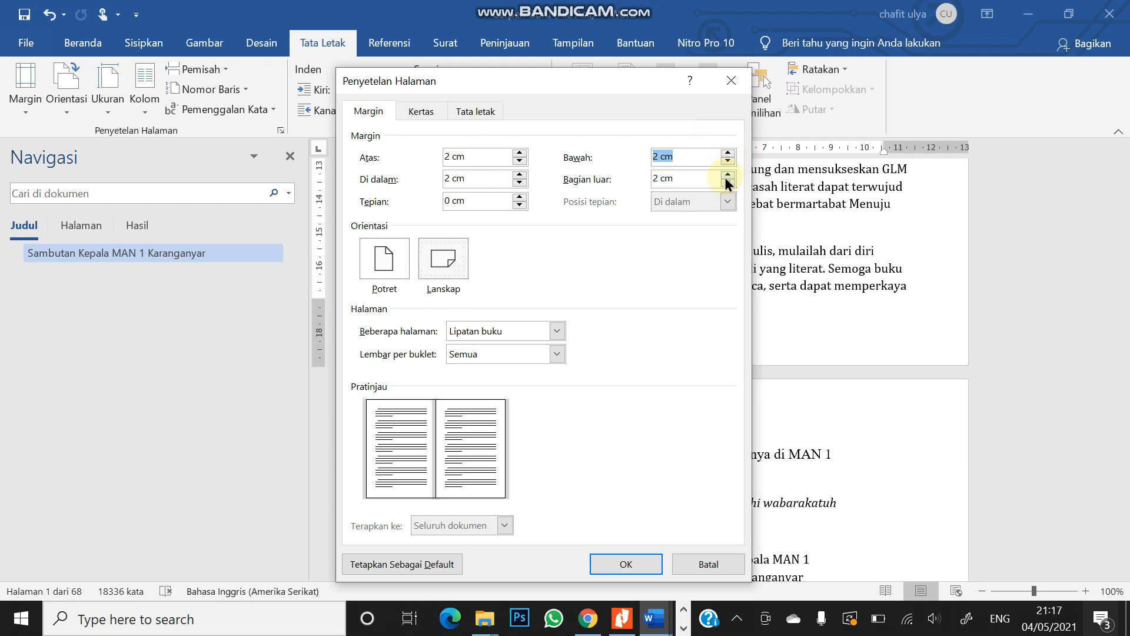
# Set the outside margin to 2,3 cm and the inside margin to 1,8 cm, and apply the page setup.
pyautogui.click(728, 174)
pyautogui.click(728, 175)
pyautogui.click(727, 175)
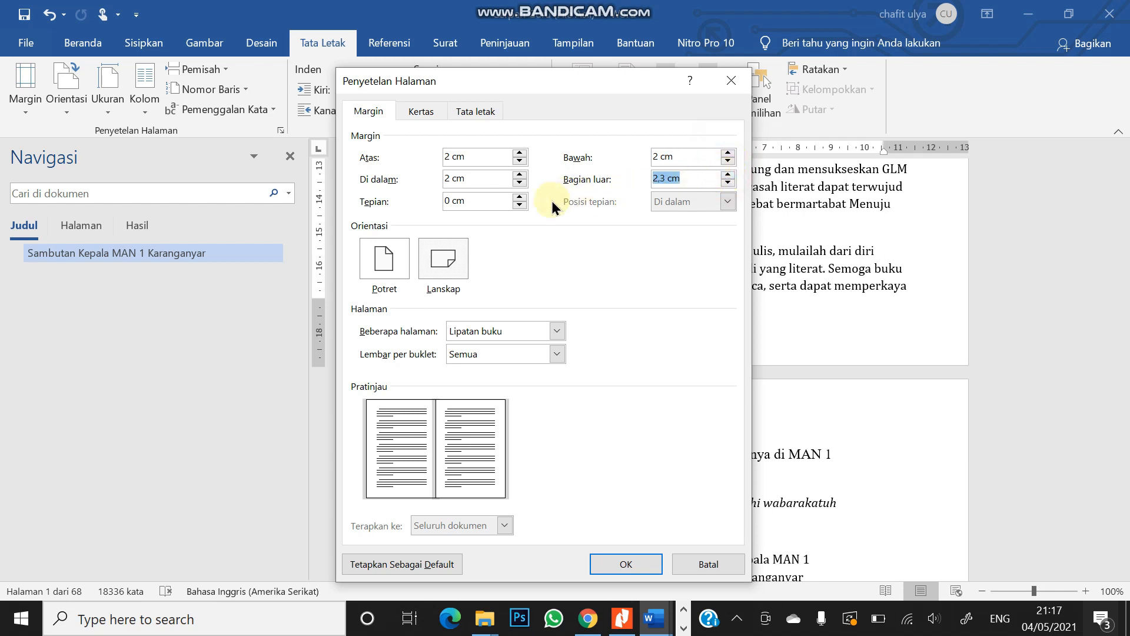
pyautogui.click(521, 182)
pyautogui.click(521, 183)
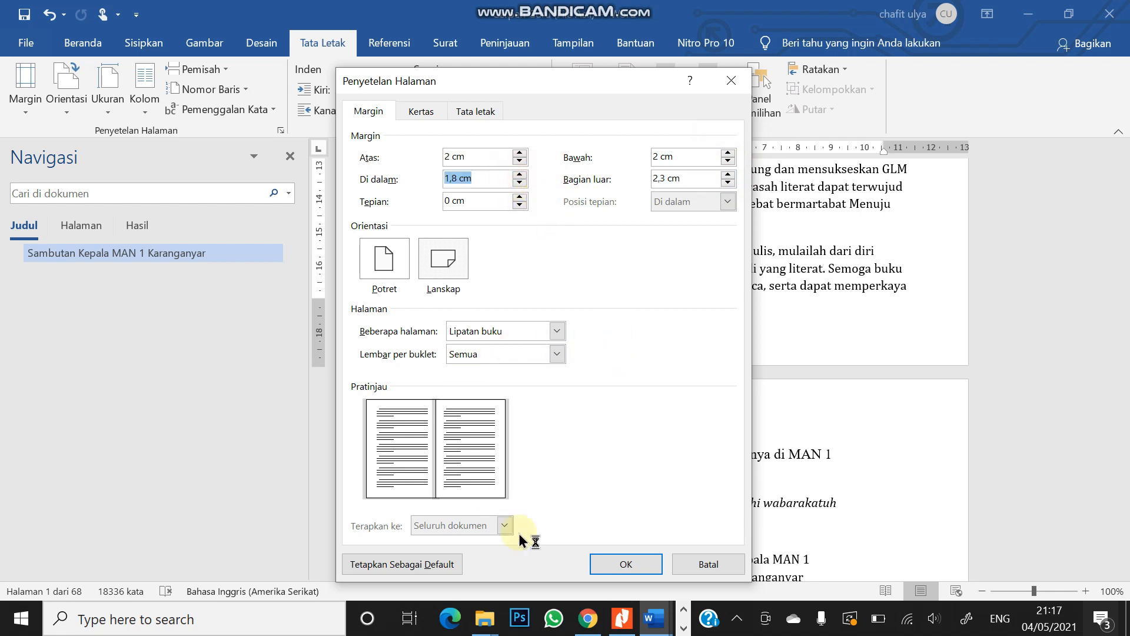
pyautogui.click(617, 564)
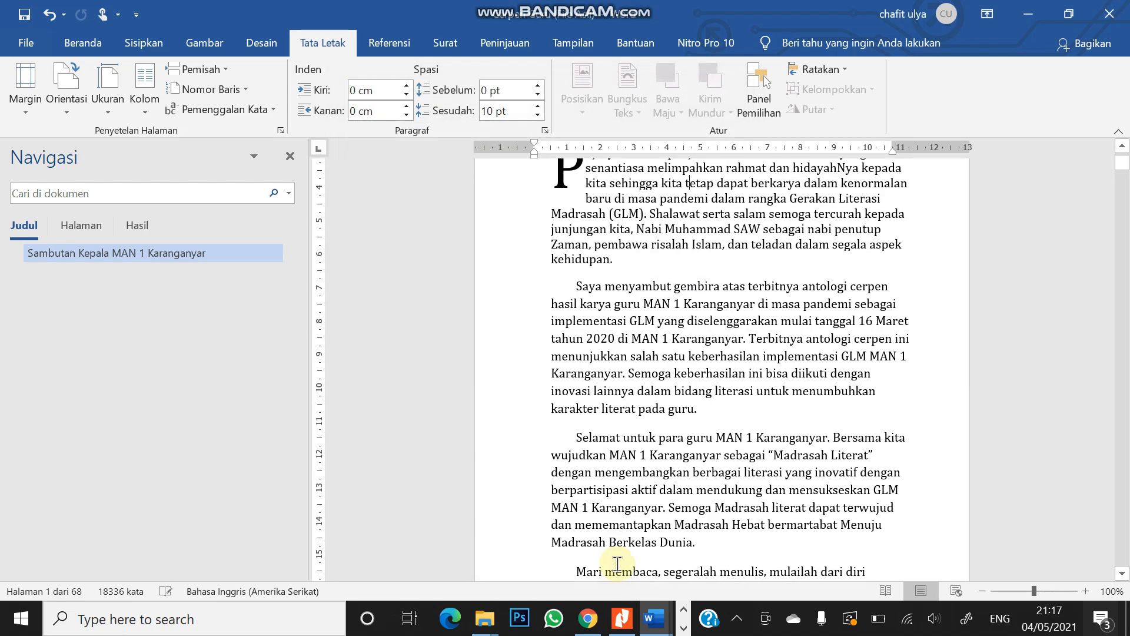
# Check the new book-fold layout and alternating inner and outer margins across the first three pages.
pyautogui.scroll(3, 730, 415)
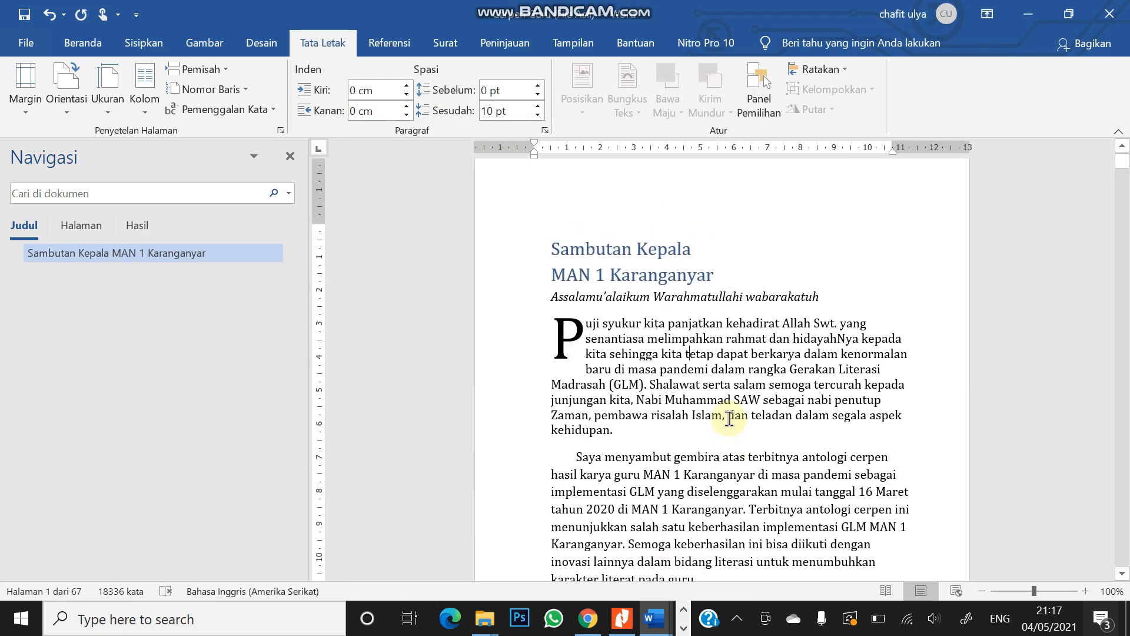
pyautogui.scroll(-15, 730, 417)
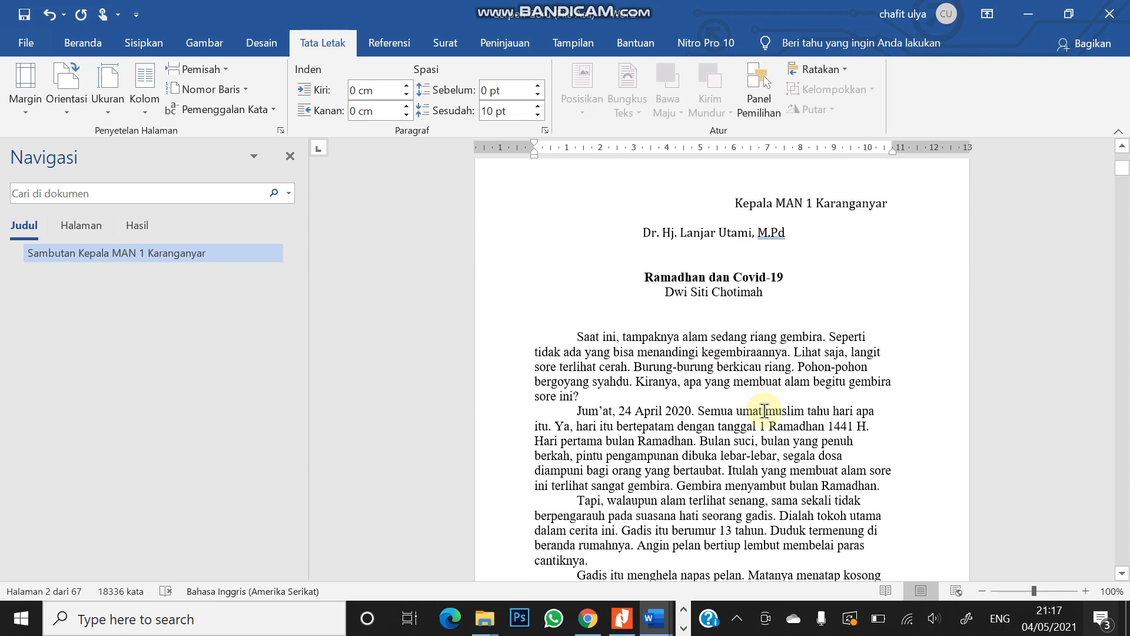
pyautogui.scroll(-6, 764, 411)
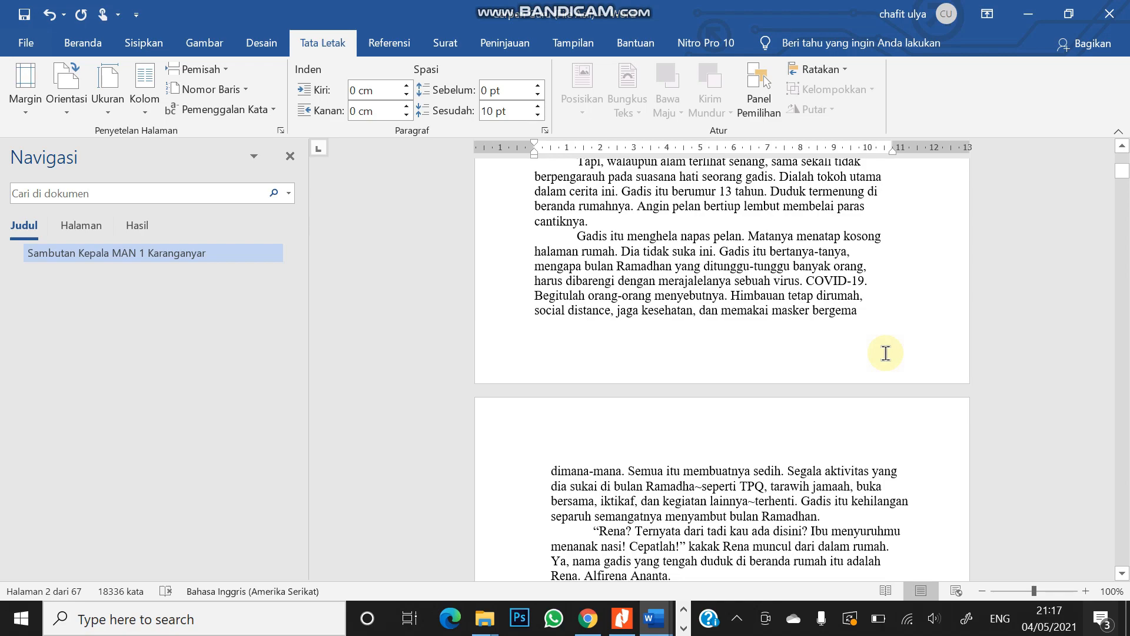
pyautogui.scroll(-4, 860, 368)
pyautogui.scroll(20, 860, 368)
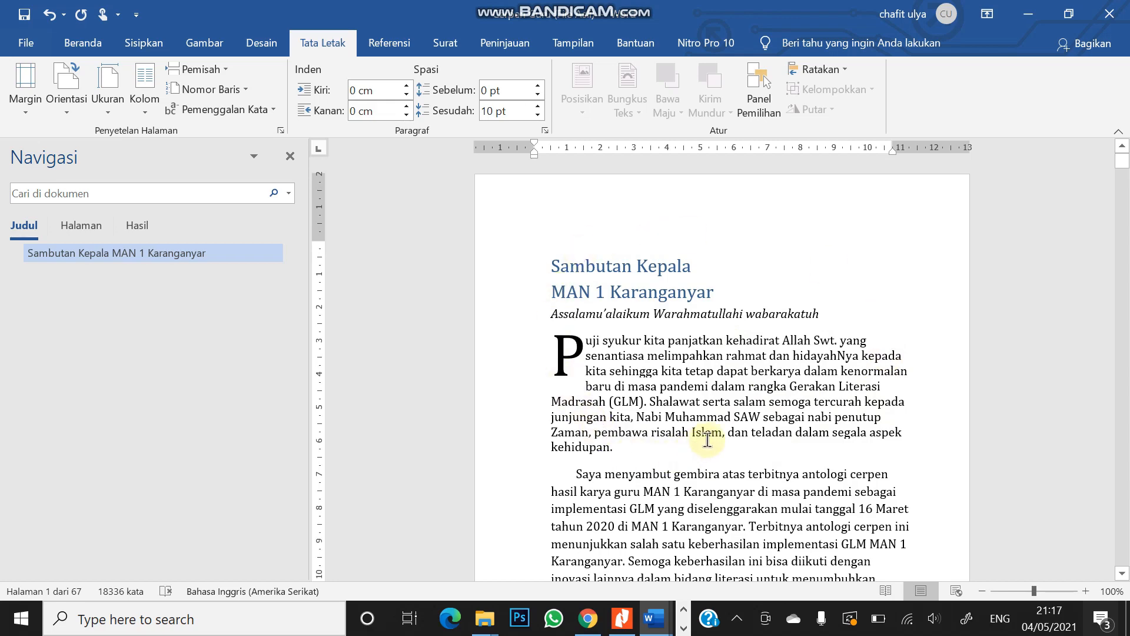
pyautogui.scroll(-5, 707, 438)
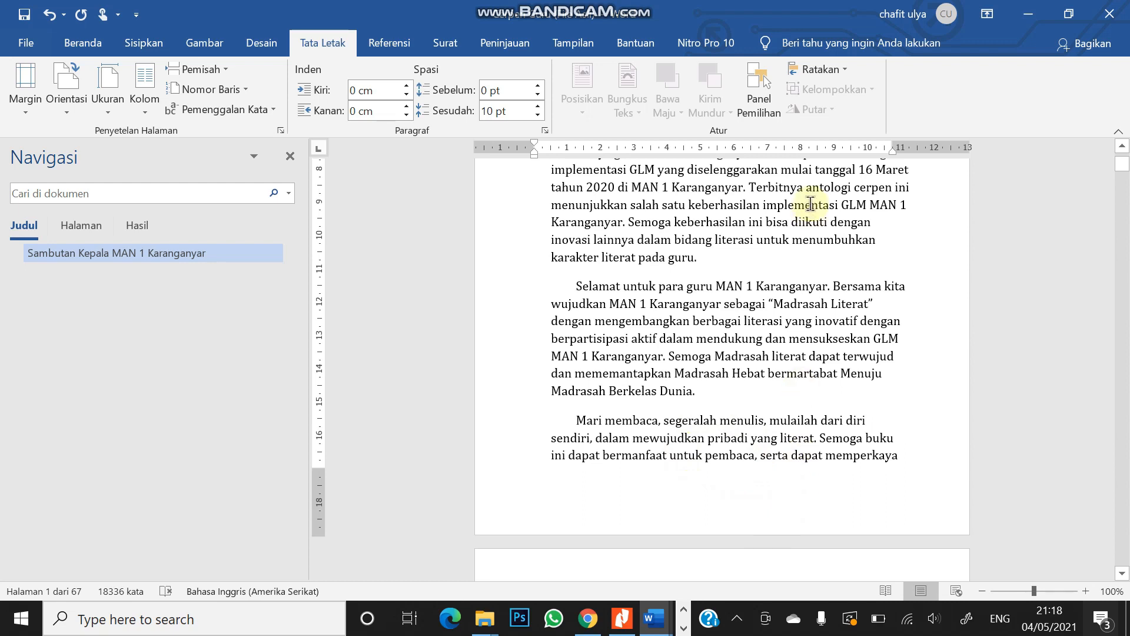
# Insert a page number in the footer of page 1 using the bottom-of-page style "Bilah Aksen 4".
pyautogui.click(144, 48)
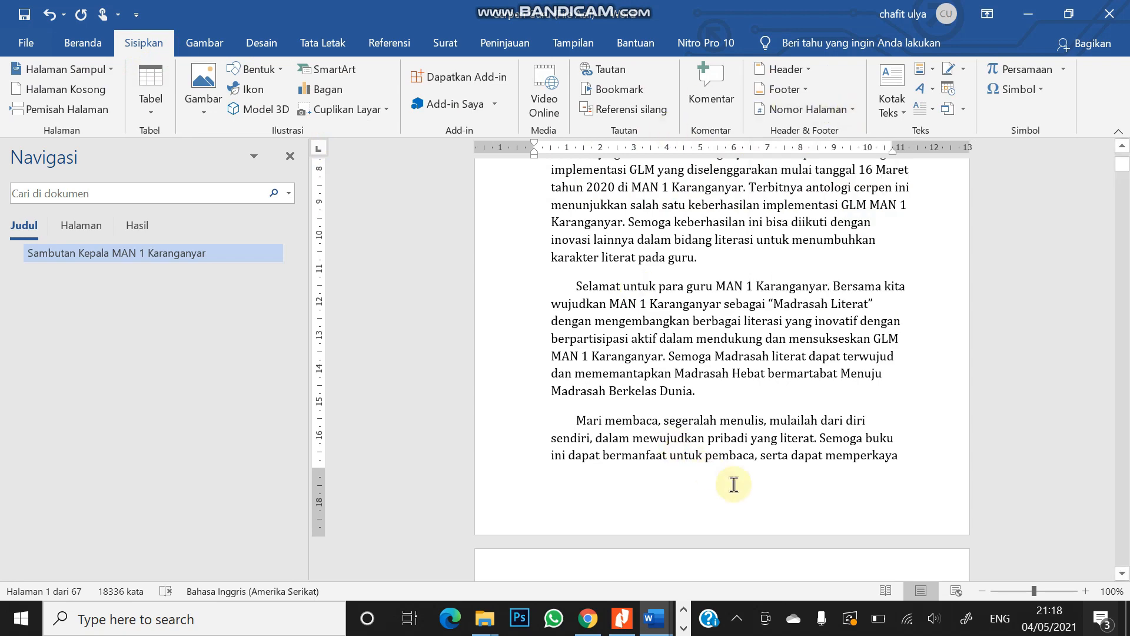
pyautogui.doubleClick(809, 517)
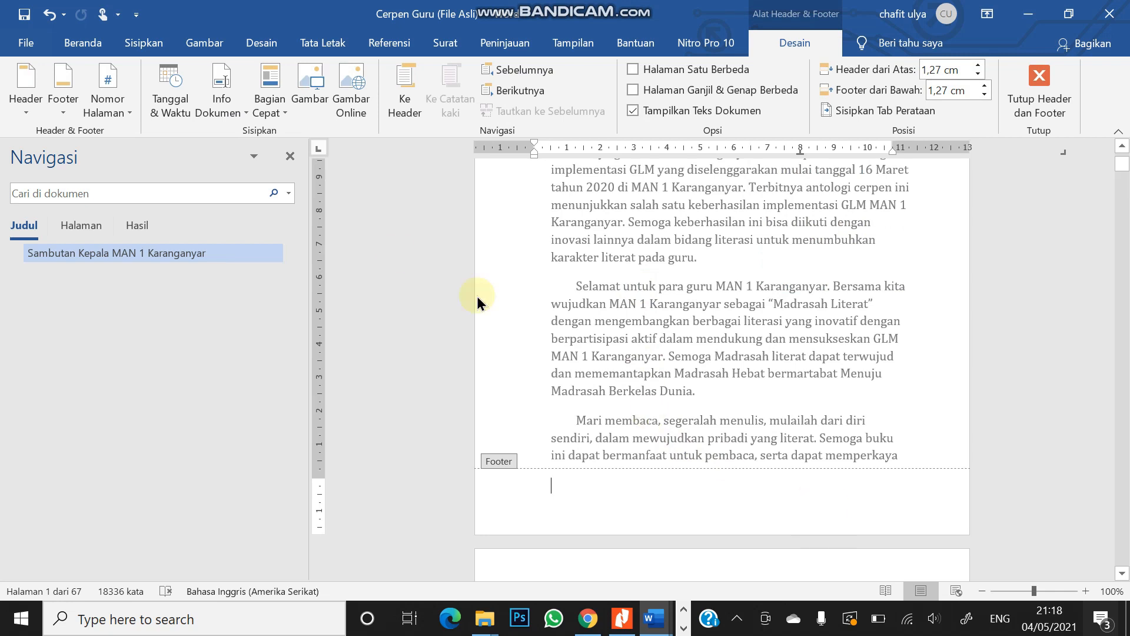
pyautogui.click(125, 114)
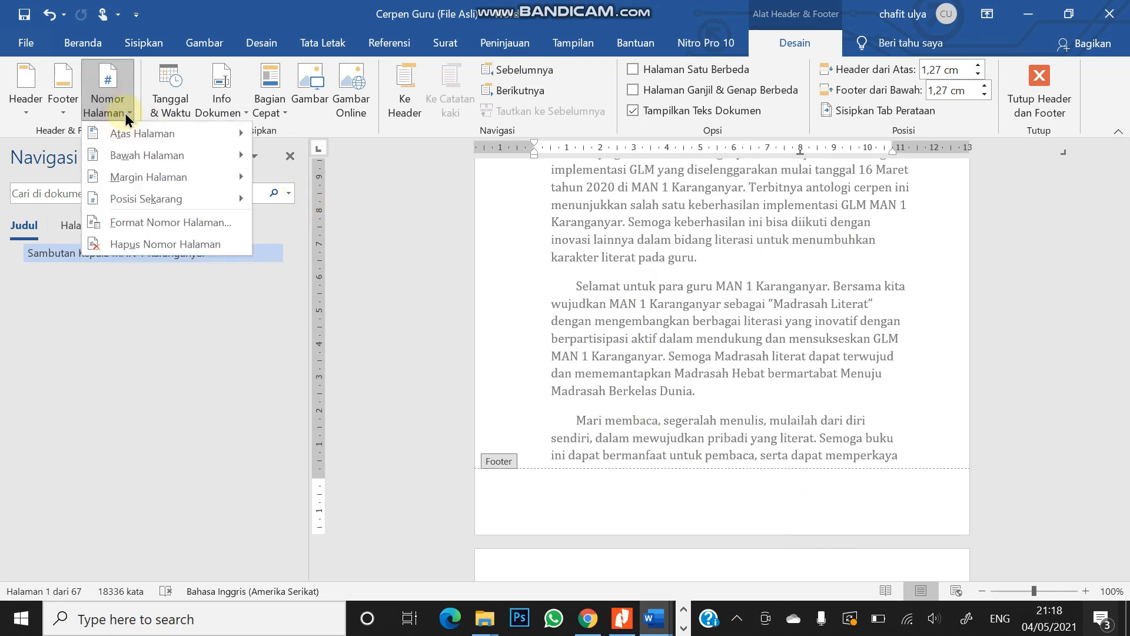
pyautogui.moveTo(156, 153)
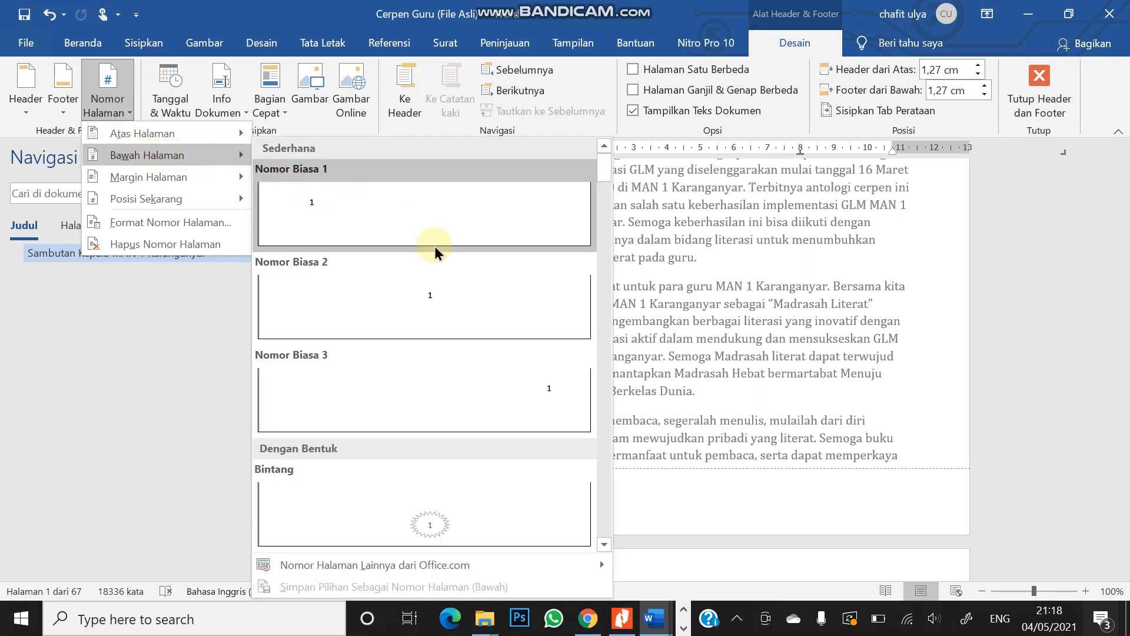
pyautogui.scroll(-3, 493, 355)
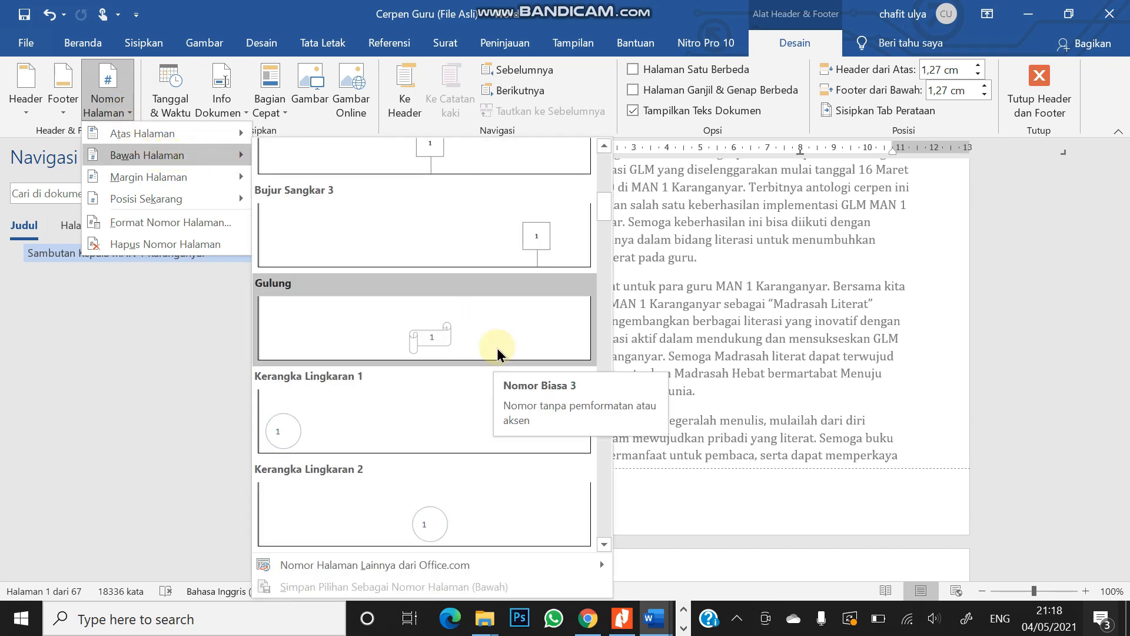
pyautogui.scroll(-5, 497, 348)
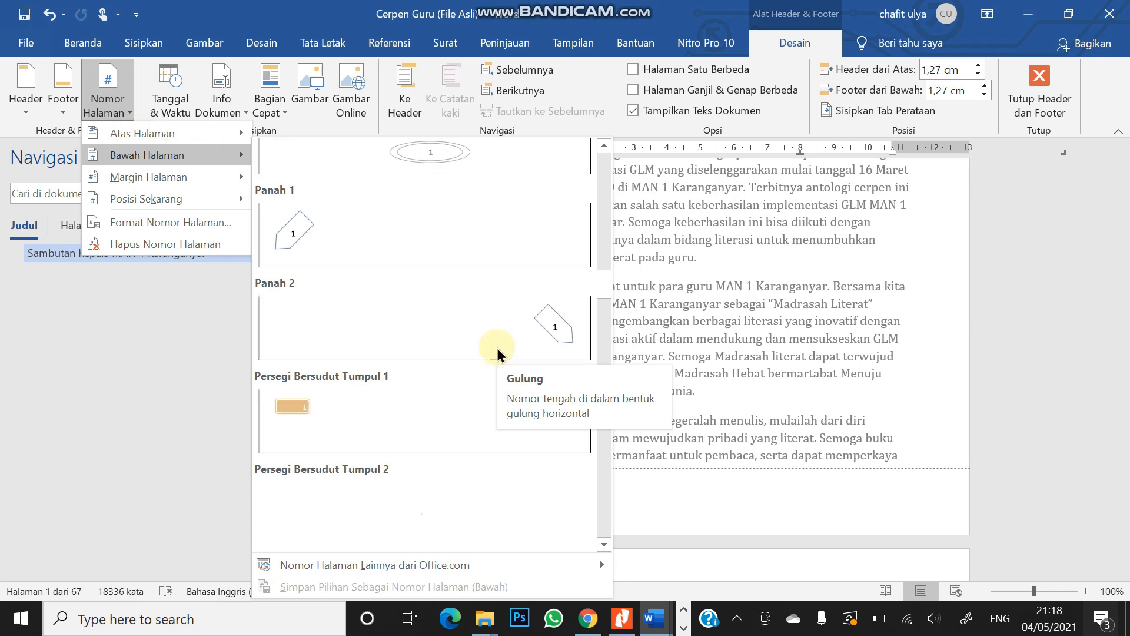
pyautogui.scroll(-4, 463, 353)
pyautogui.scroll(-4, 457, 340)
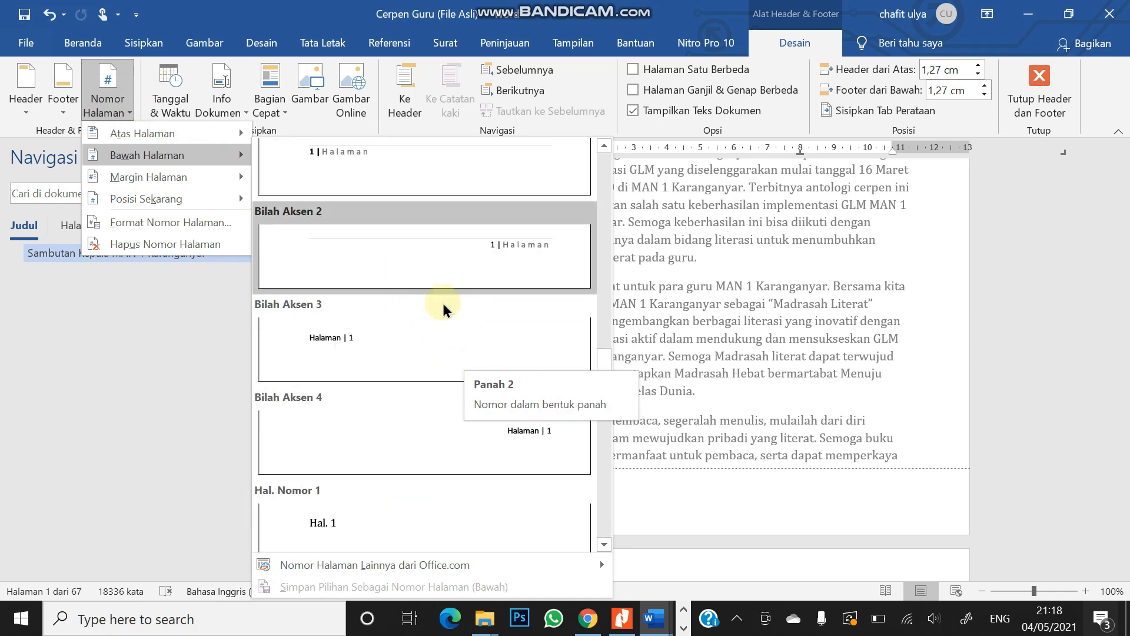
pyautogui.click(467, 429)
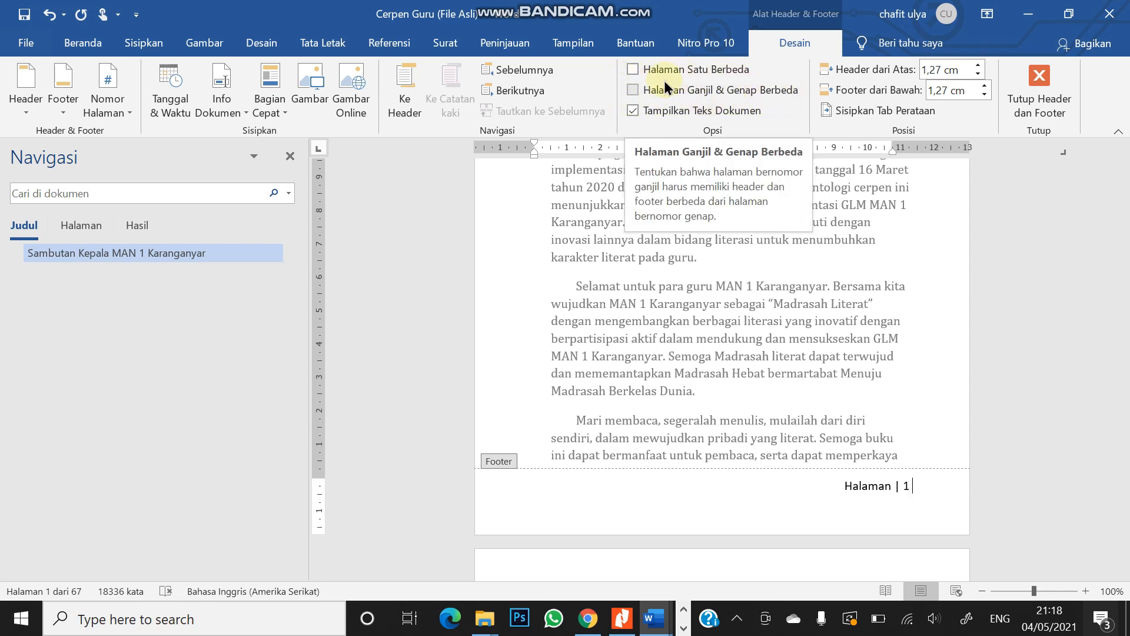
# Try using different footers for odd and even pages, check page 2's footer, and turn the option off again.
pyautogui.click(633, 91)
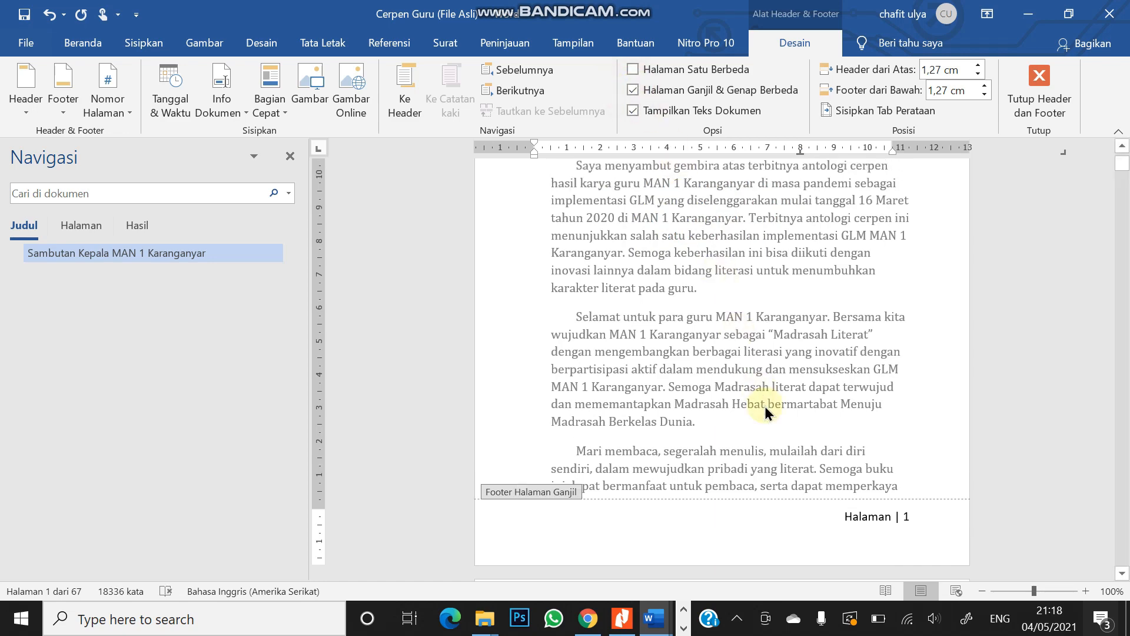
pyautogui.scroll(-15, 769, 421)
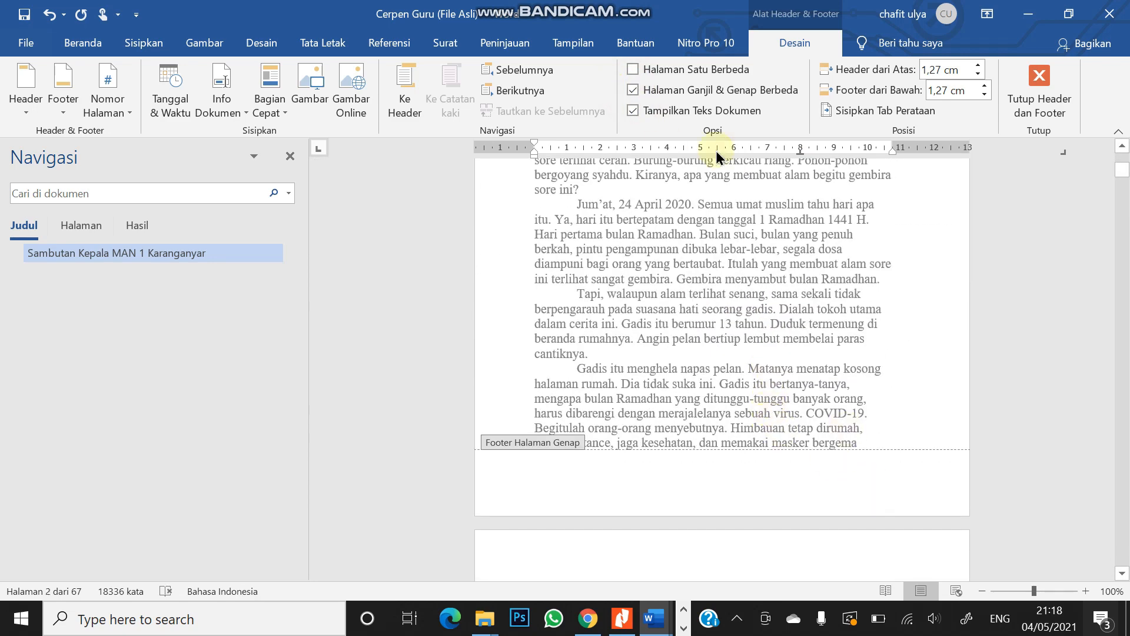
pyautogui.click(632, 91)
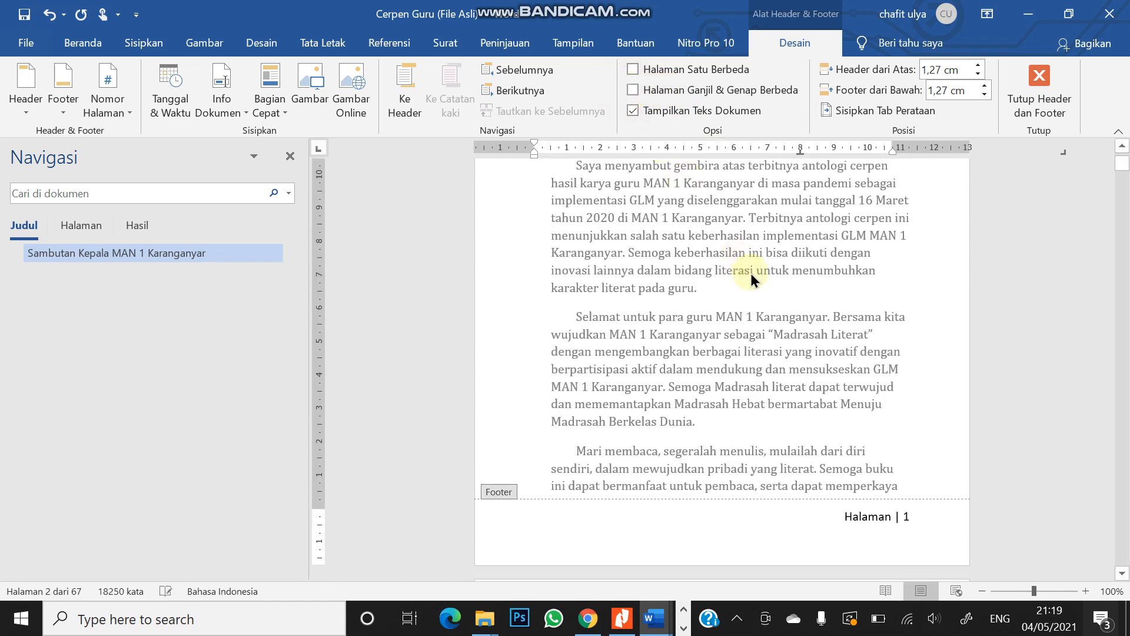
pyautogui.scroll(3, 836, 282)
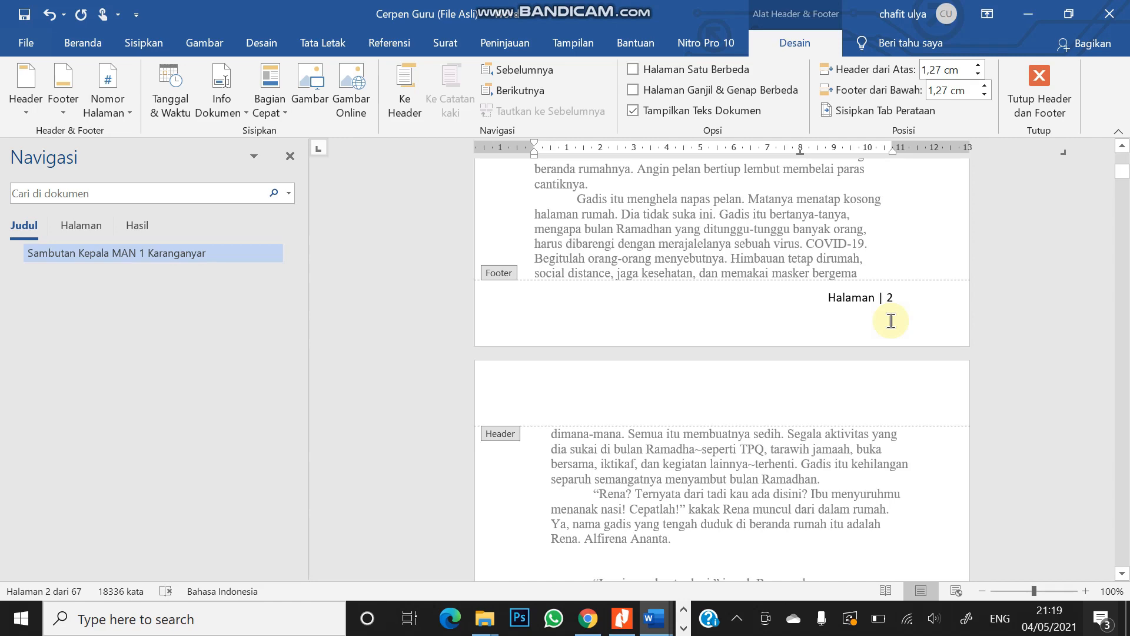
# Turn on different headers and footers for odd and even pages and check the footers of pages 1 and 2.
pyautogui.click(630, 93)
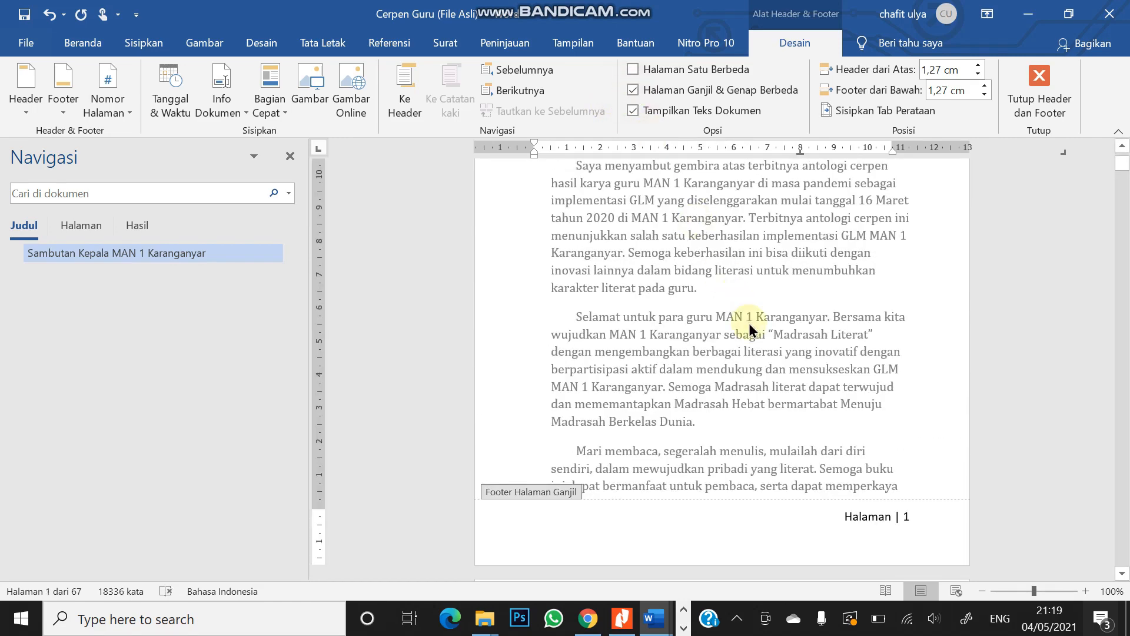
pyautogui.scroll(6, 748, 330)
pyautogui.scroll(-13, 749, 331)
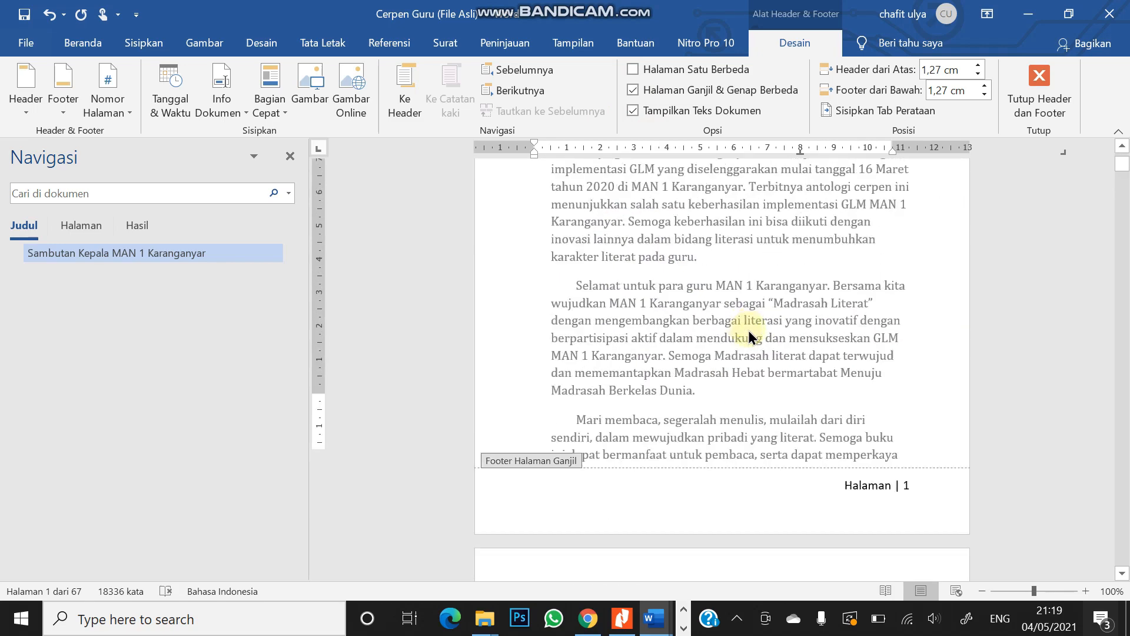
pyautogui.scroll(-15, 749, 336)
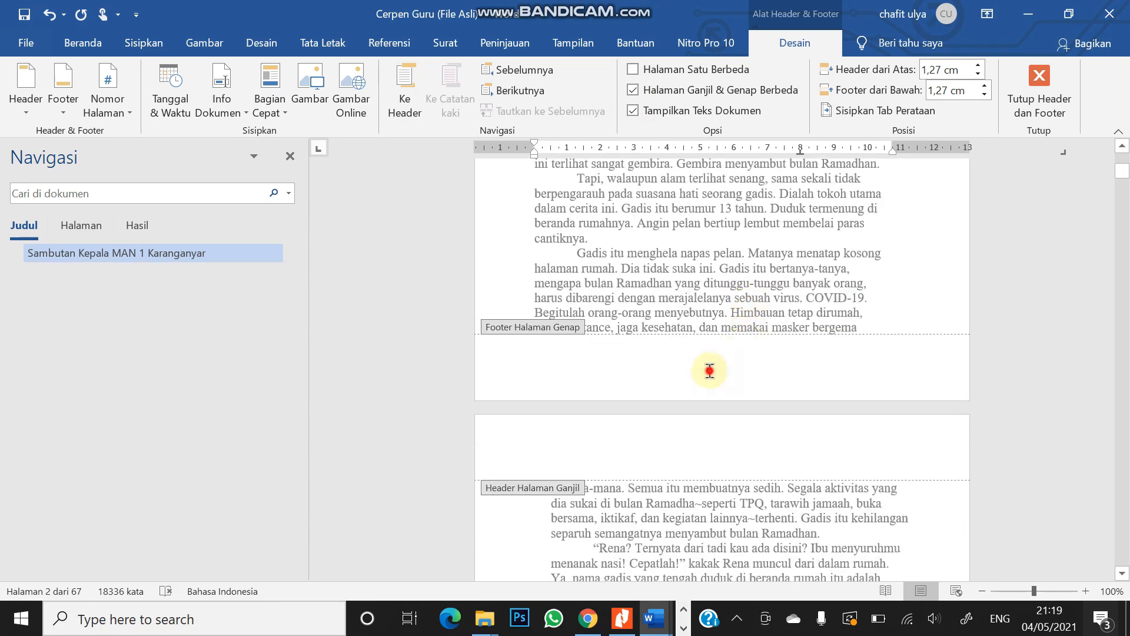
# Insert a page number in the even-page footer of page 2 using the bottom-of-page style "Bilah Aksen 3".
pyautogui.click(709, 371)
pyautogui.click(106, 112)
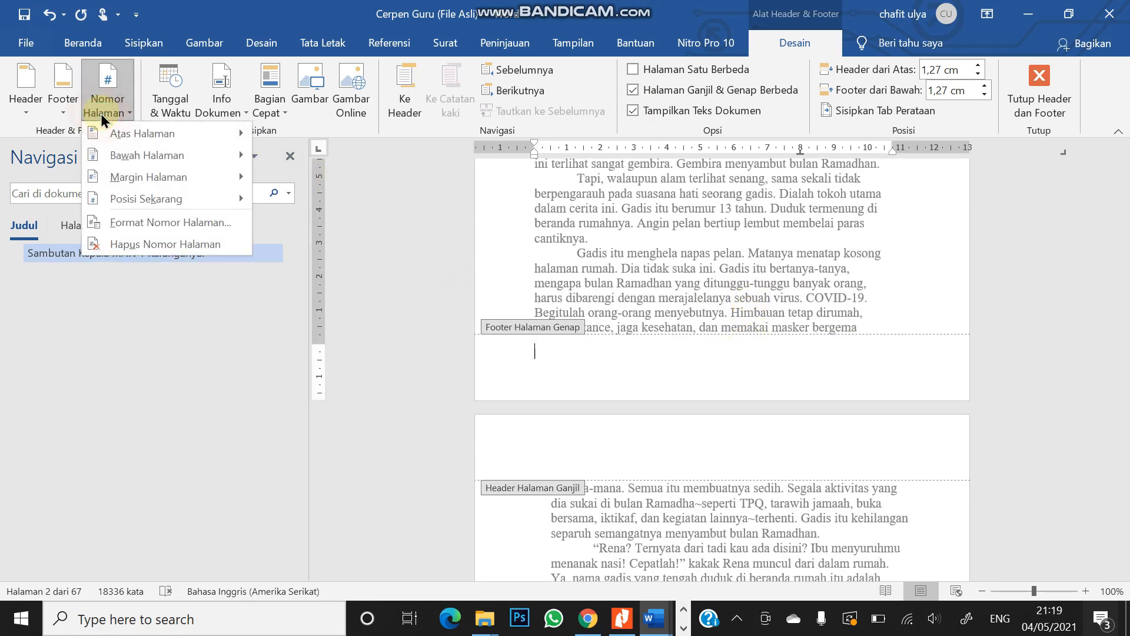
pyautogui.moveTo(125, 157)
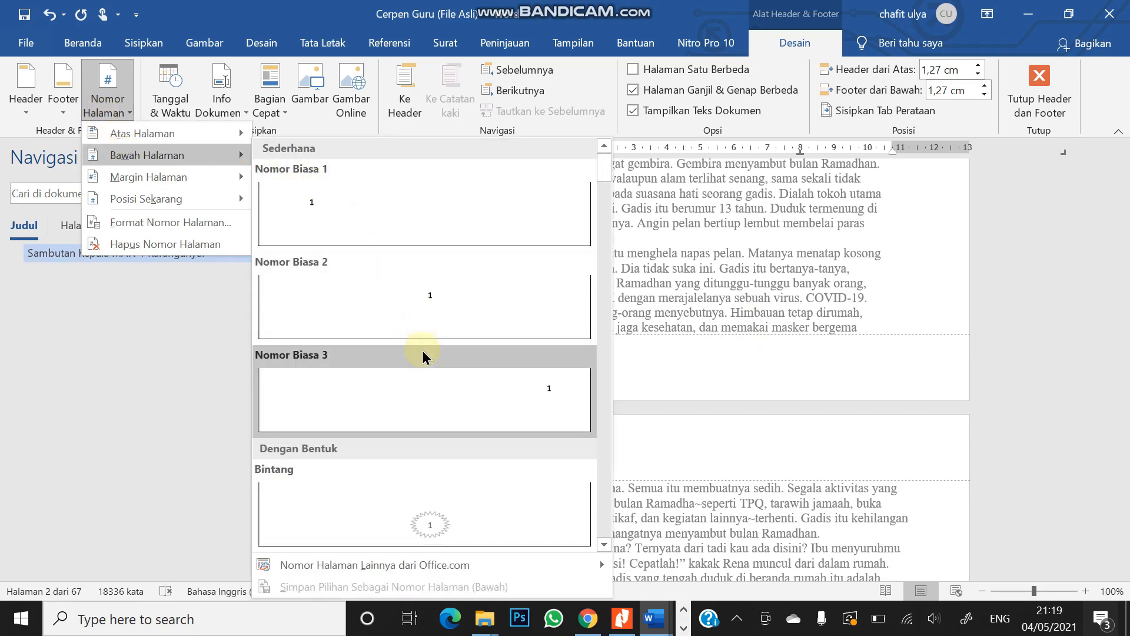
pyautogui.scroll(-5, 424, 356)
pyautogui.scroll(-10, 424, 356)
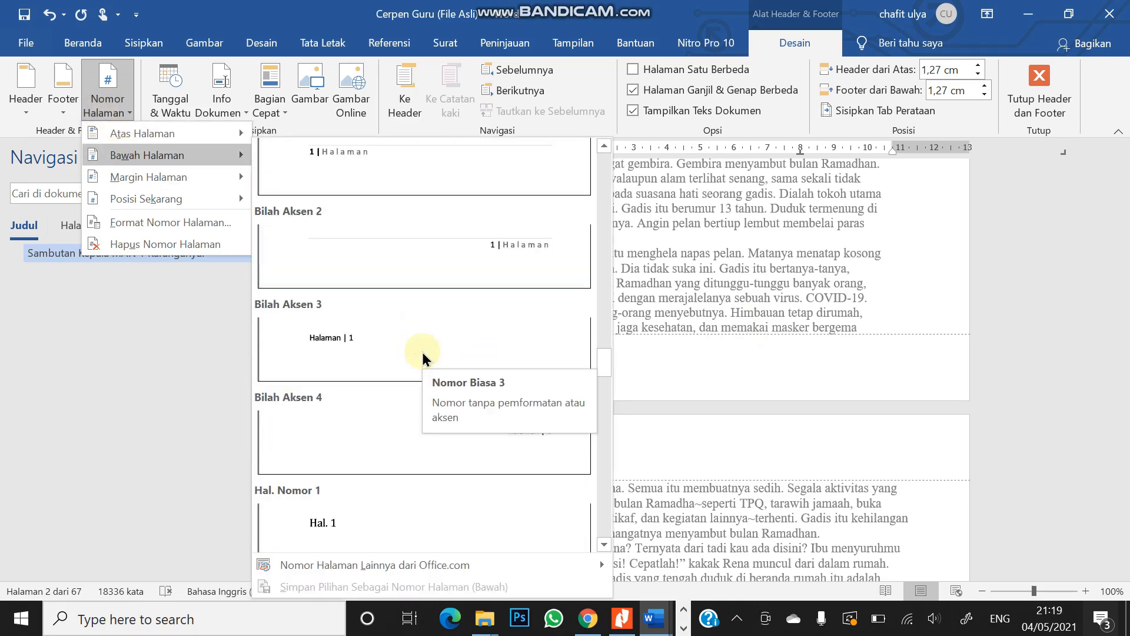
pyautogui.click(387, 337)
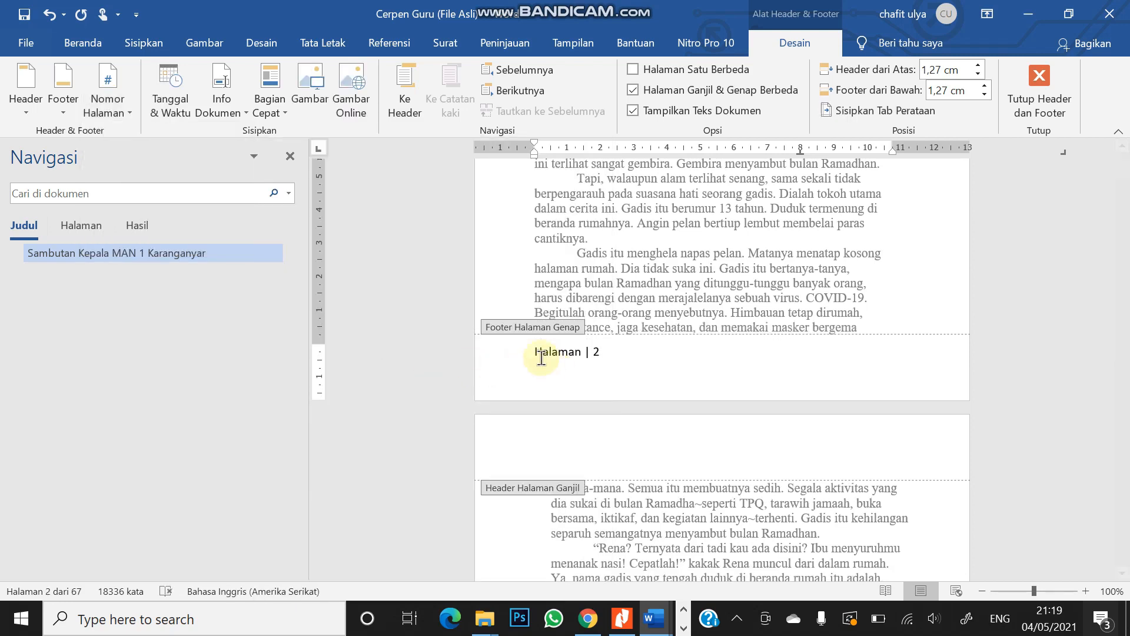
# Rearrange the even-page footer on page 2 so the page number comes first, reading "2 | Halaman".
pyautogui.scroll(15, 676, 423)
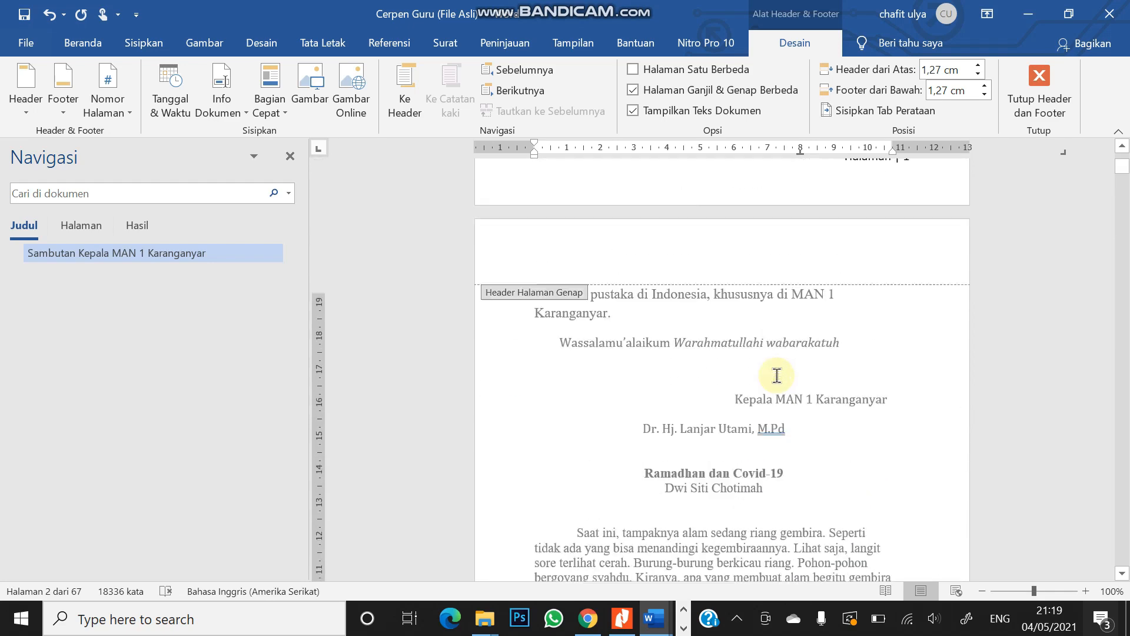
pyautogui.scroll(-10, 765, 388)
pyautogui.scroll(-6, 748, 407)
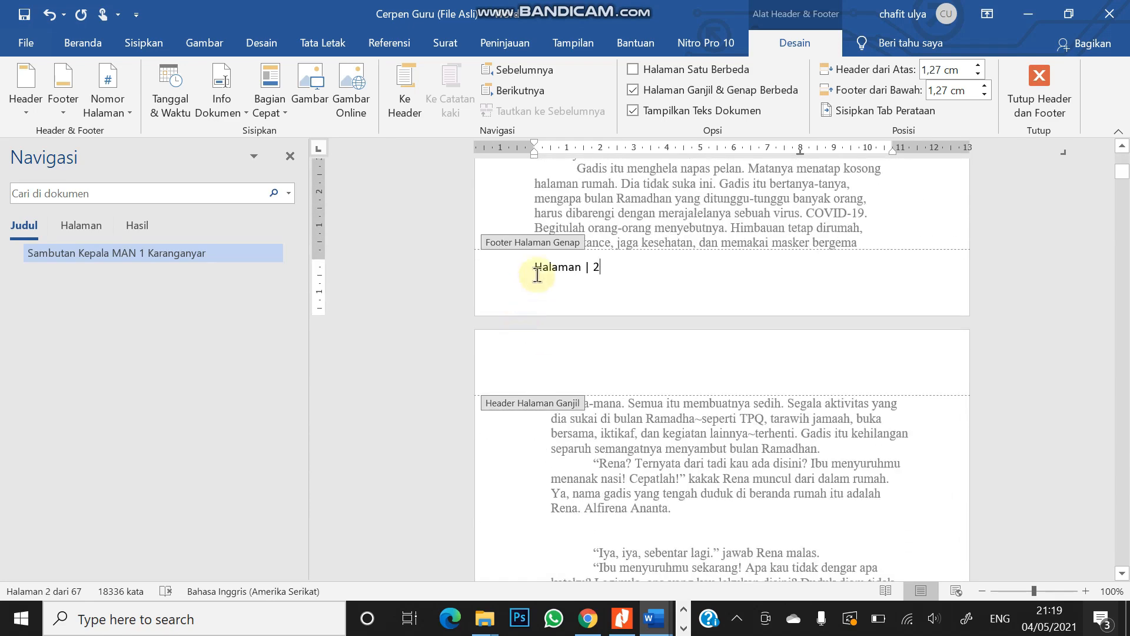
pyautogui.doubleClick(541, 267)
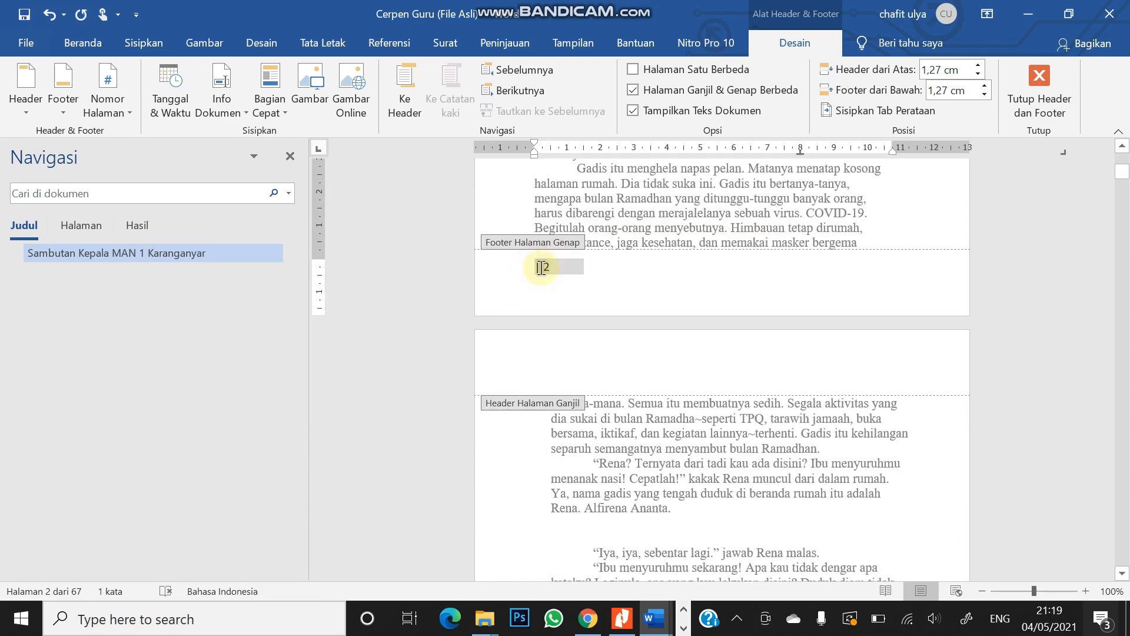
pyautogui.press('Delete')
pyautogui.write('Halaman')
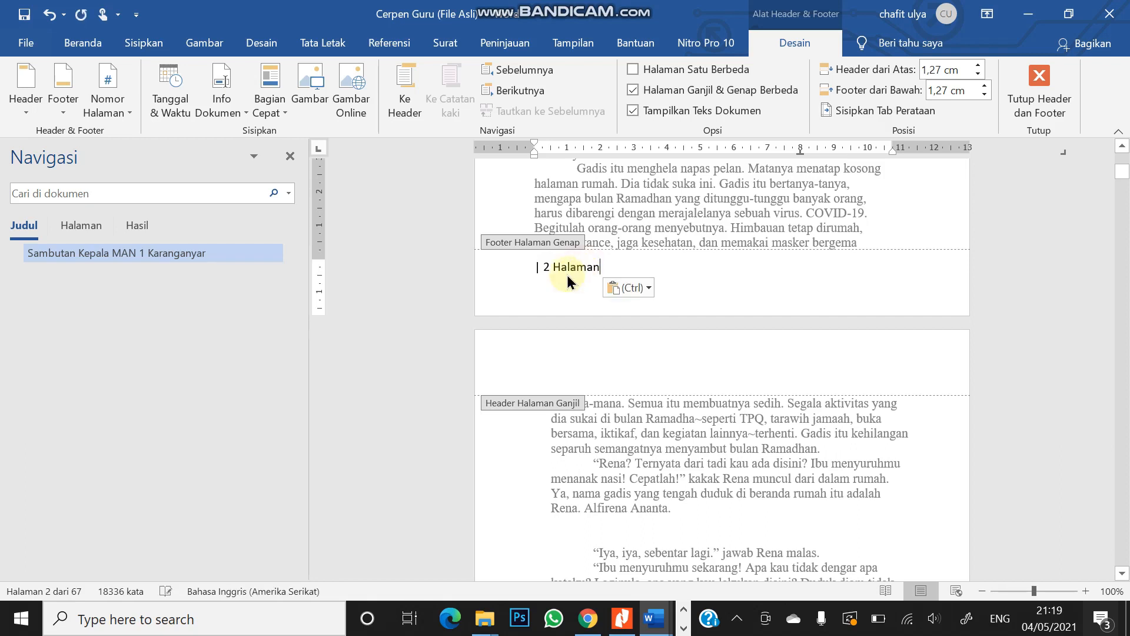
pyautogui.doubleClick(547, 268)
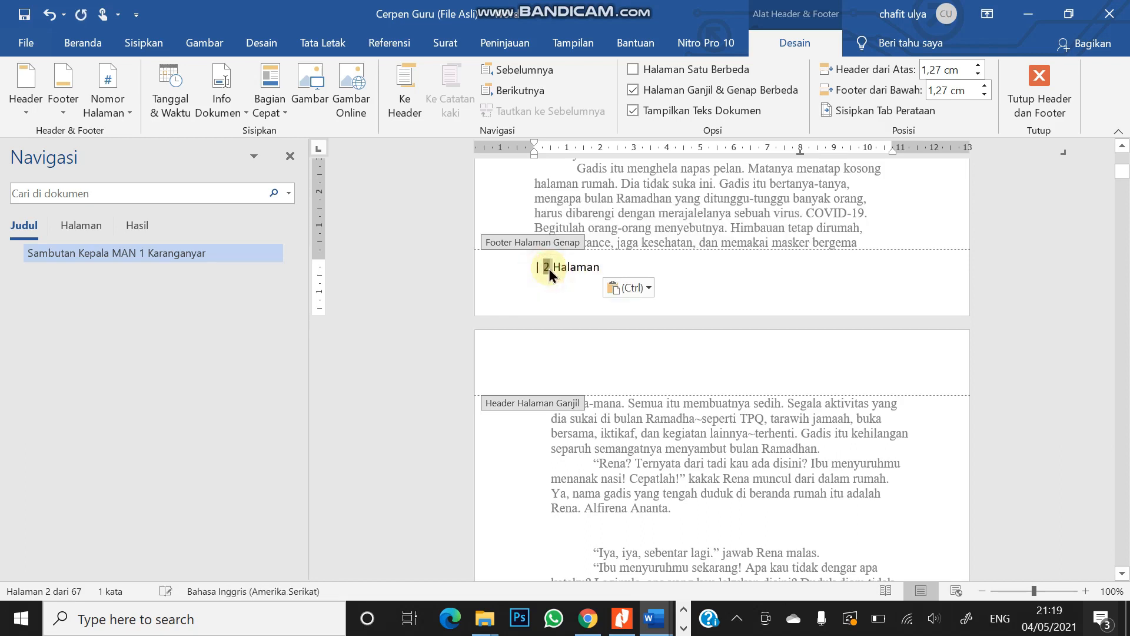
pyautogui.press('Delete')
pyautogui.click(529, 268)
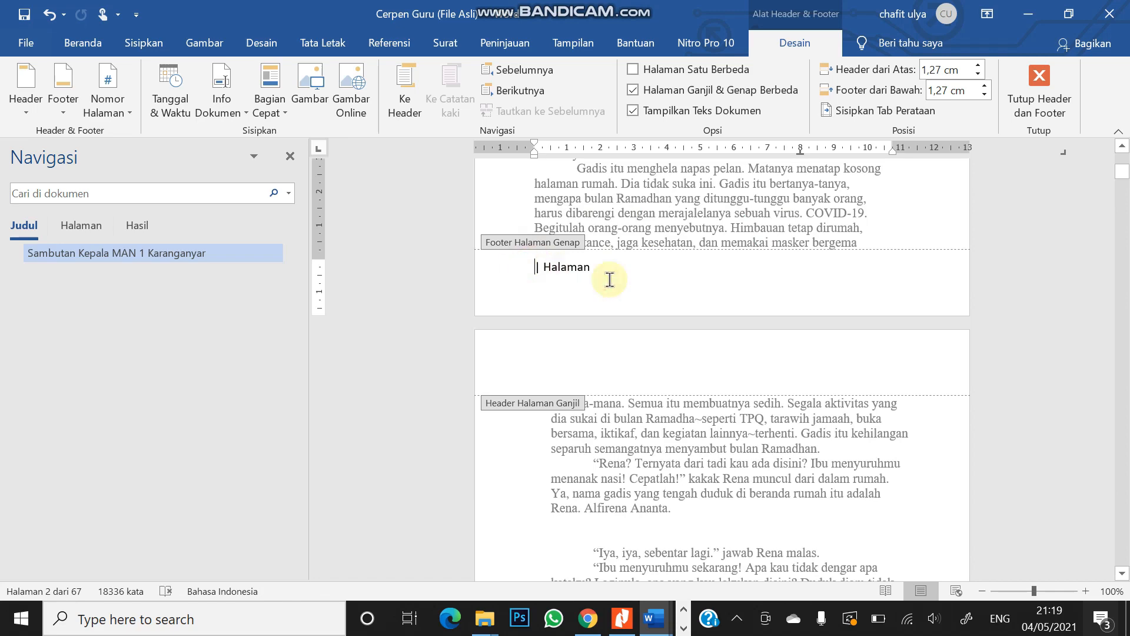
pyautogui.hotkey('ctrl', 'z')
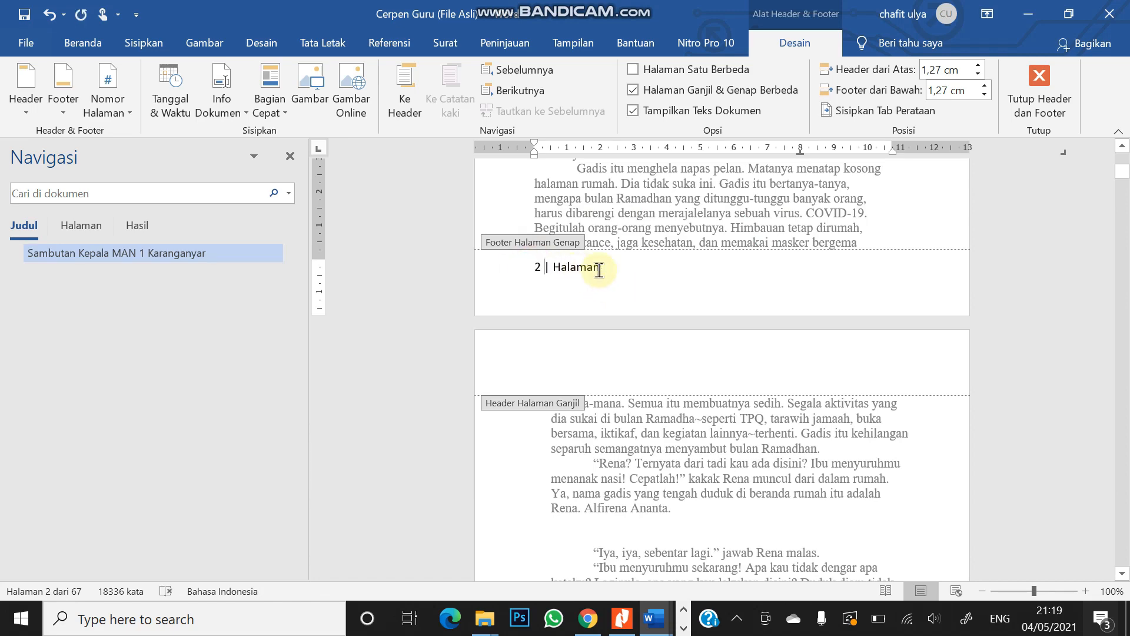
# Replace the word "Halaman" in page 1's odd-page footer with "Kumpulan Cerpen Pandemi", keeping the page number after it.
pyautogui.scroll(10, 681, 302)
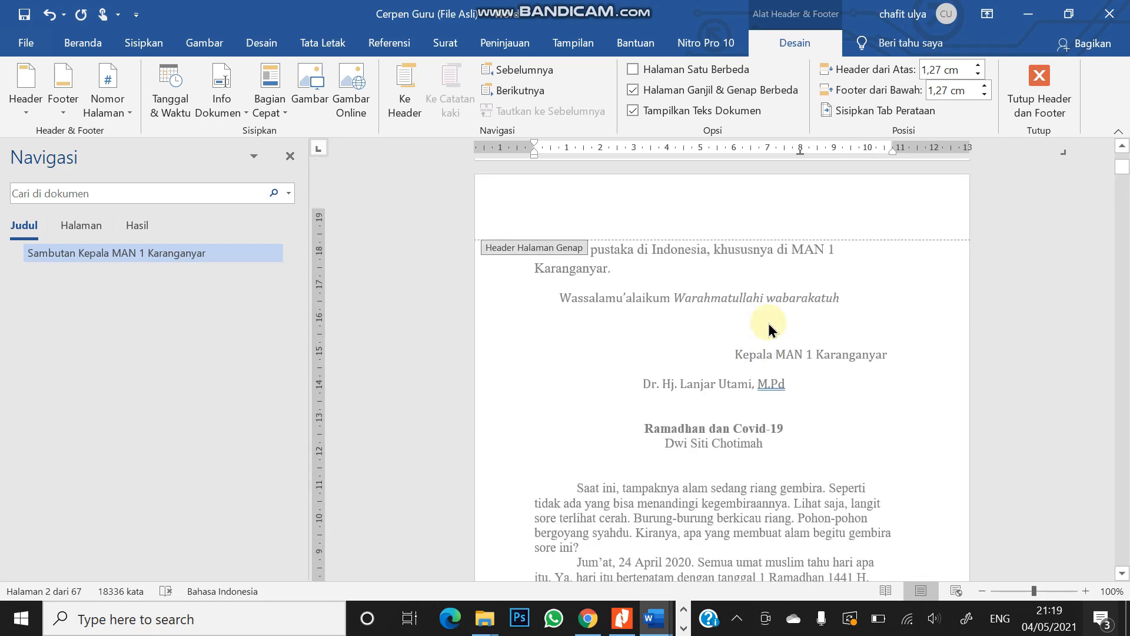
pyautogui.scroll(3, 769, 322)
pyautogui.doubleClick(853, 321)
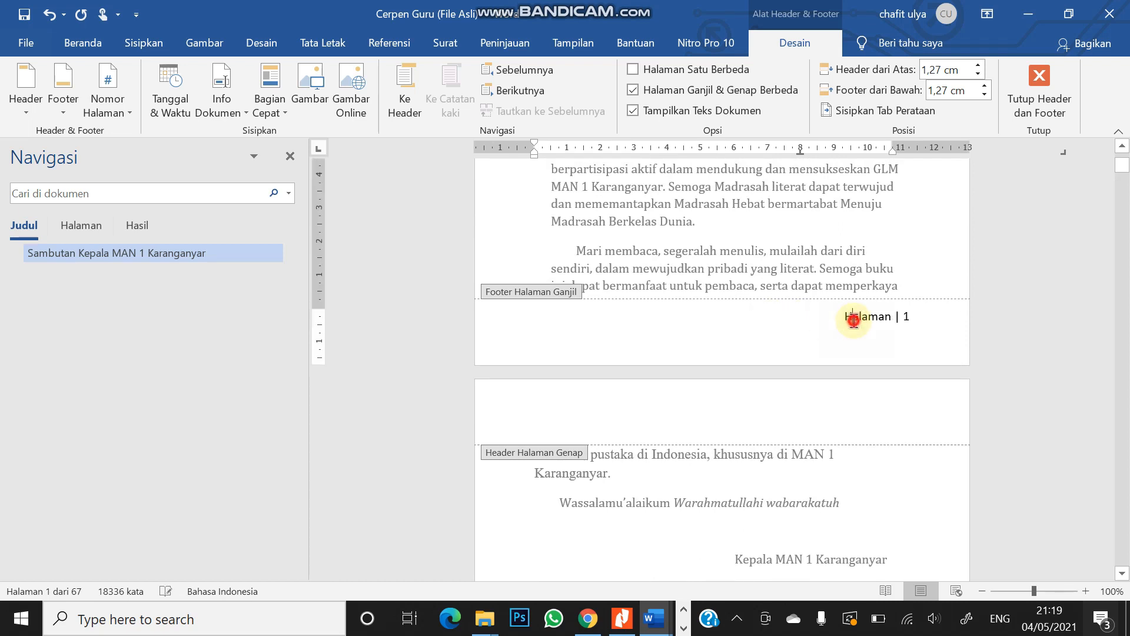
pyautogui.write('Kumpu')
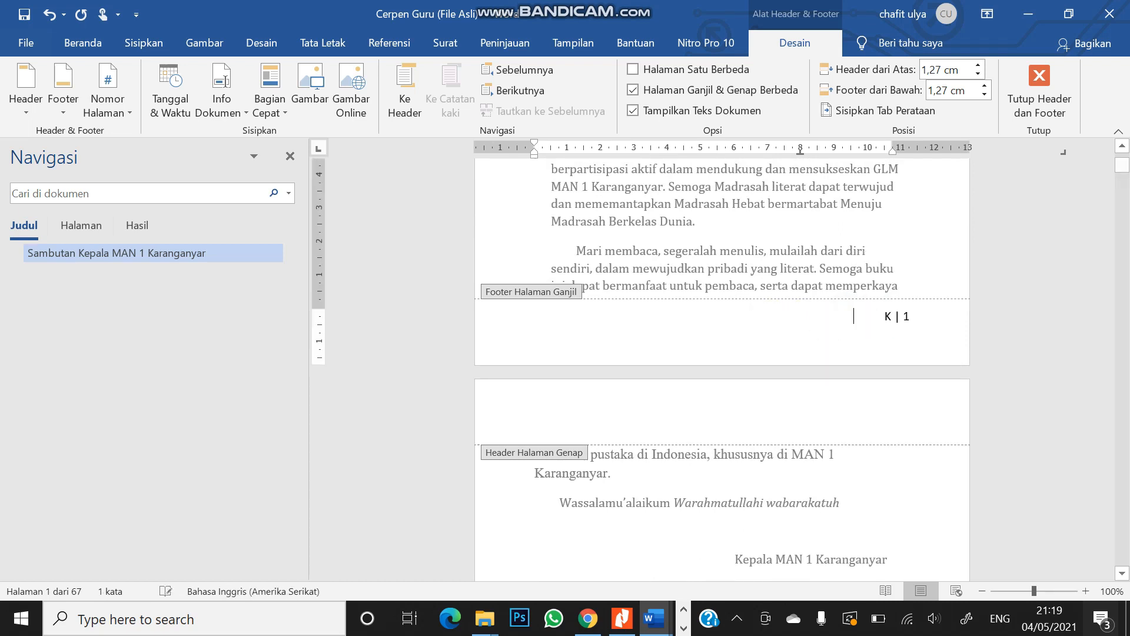
pyautogui.write('lan Cerpen')
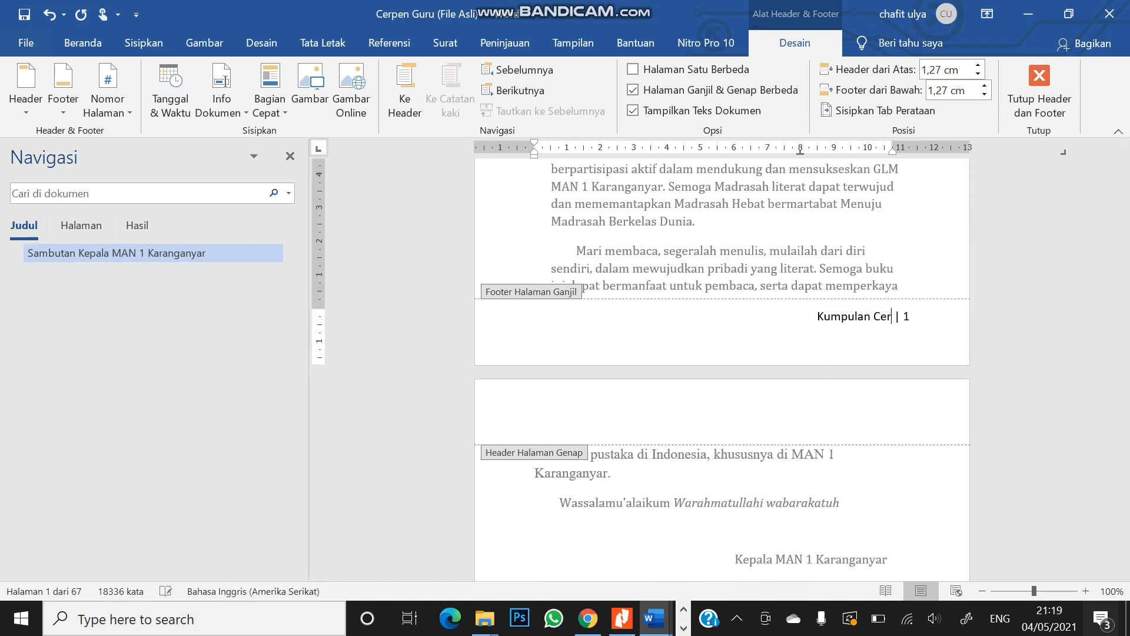
pyautogui.write(' Pandemi')
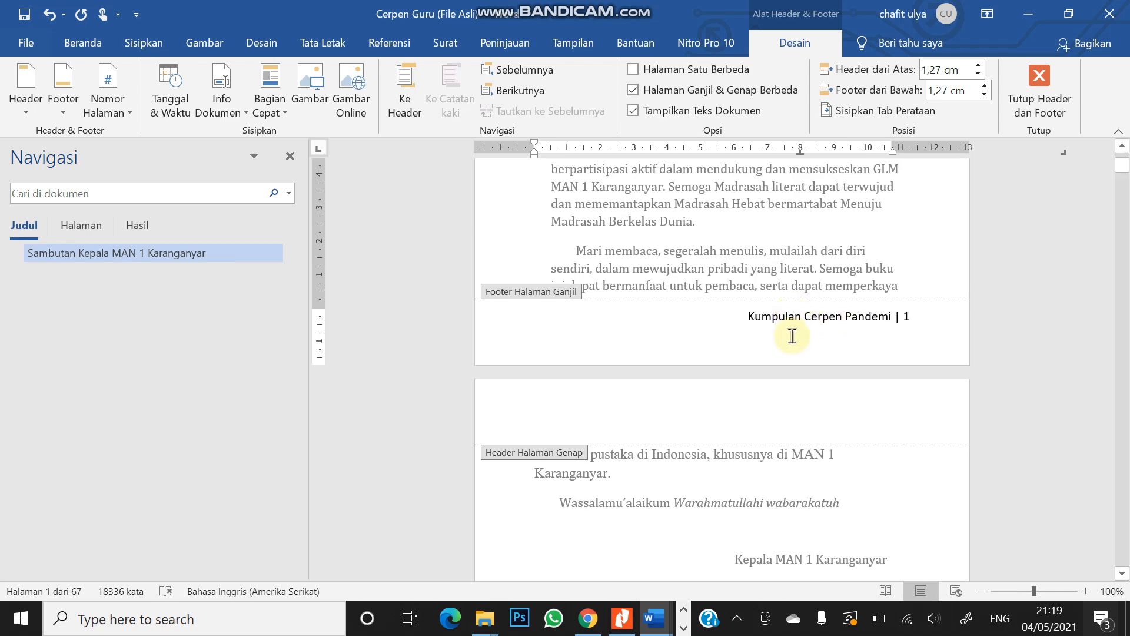
# Replace "Halaman" in page 2's even-page footer with "Karya Guru MAN 1 Karanganyar" and leave footer editing.
pyautogui.scroll(-10, 789, 335)
pyautogui.doubleClick(576, 436)
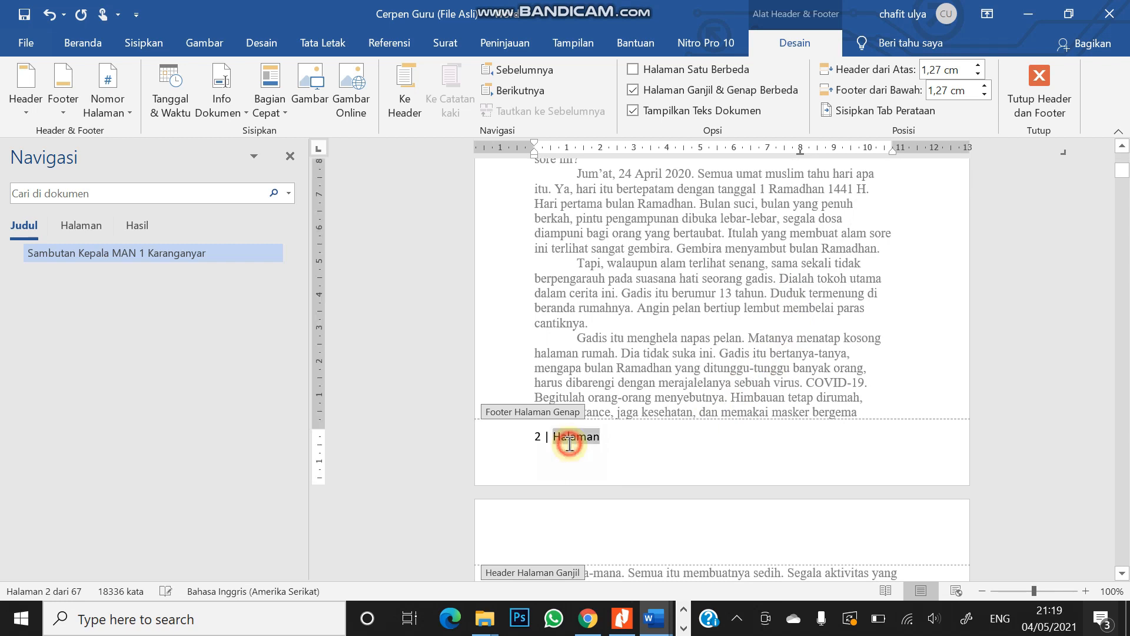
pyautogui.write('Ka')
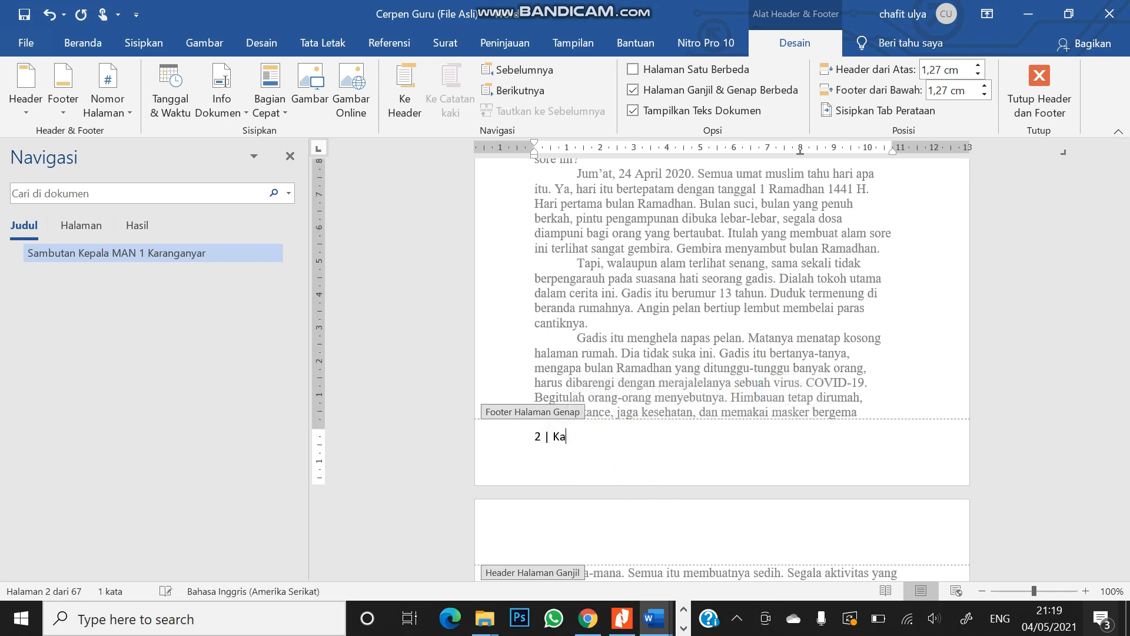
pyautogui.write('rya G')
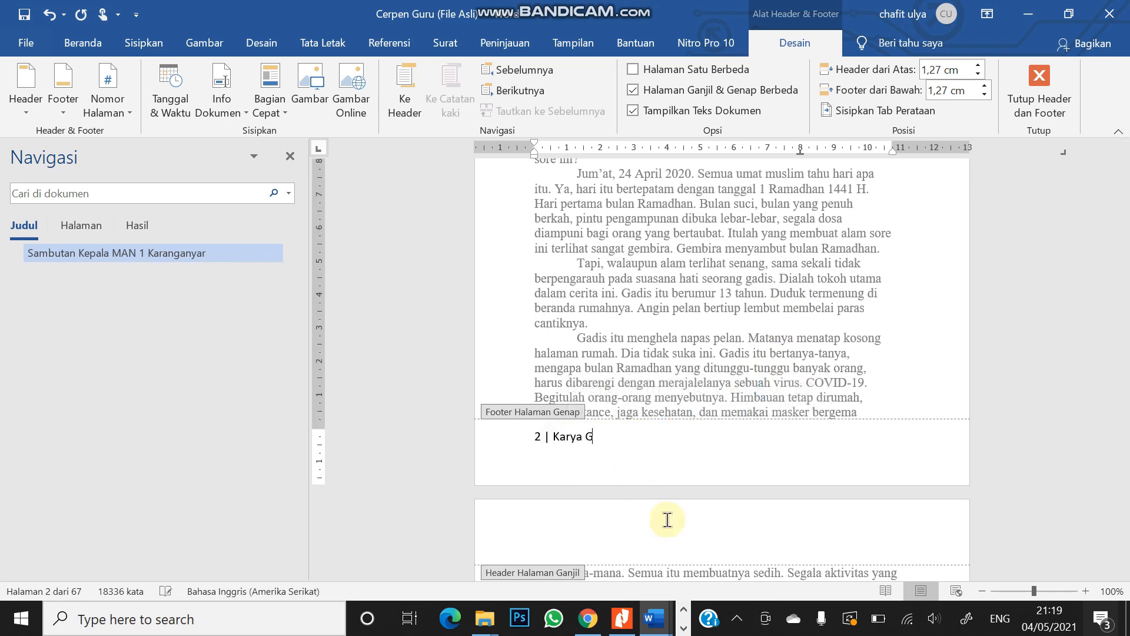
pyautogui.write('uru MAN ')
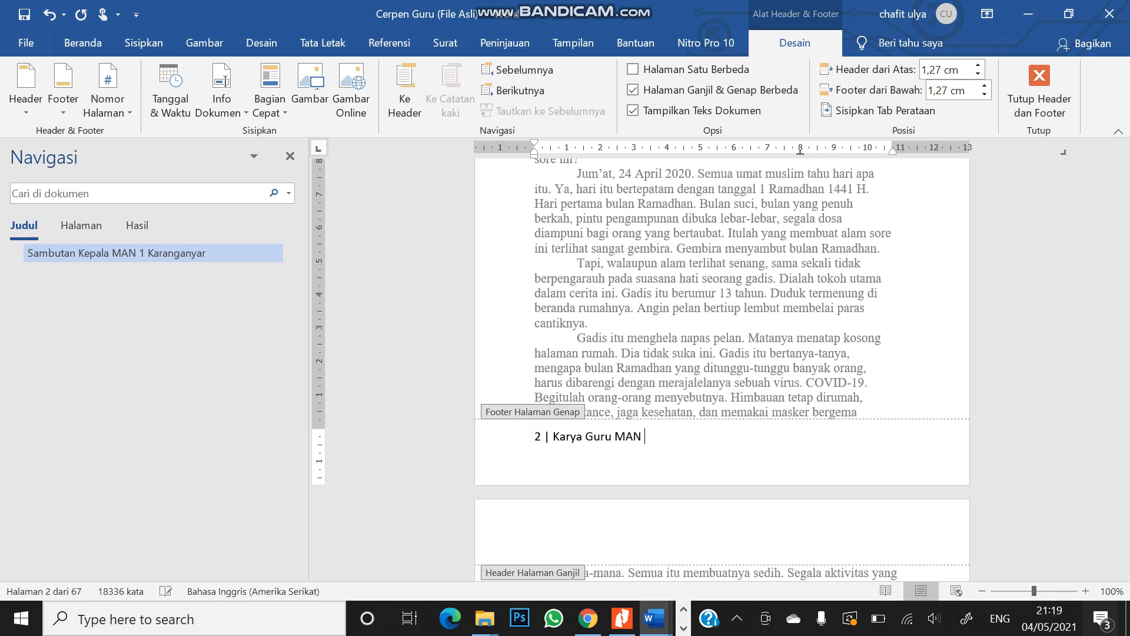
pyautogui.write('K')
pyautogui.write('1 Karanganyar')
pyautogui.press('Escape')
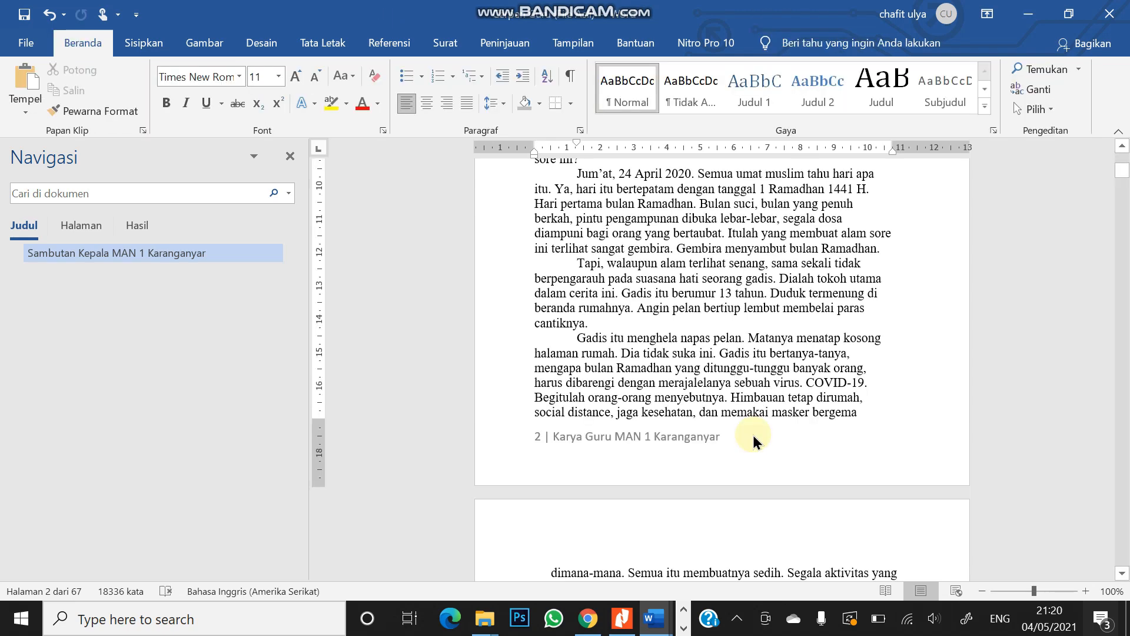
# Set the footer distance from the bottom and the header distance from the top to 1 cm, and close footer editing.
pyautogui.doubleClick(690, 466)
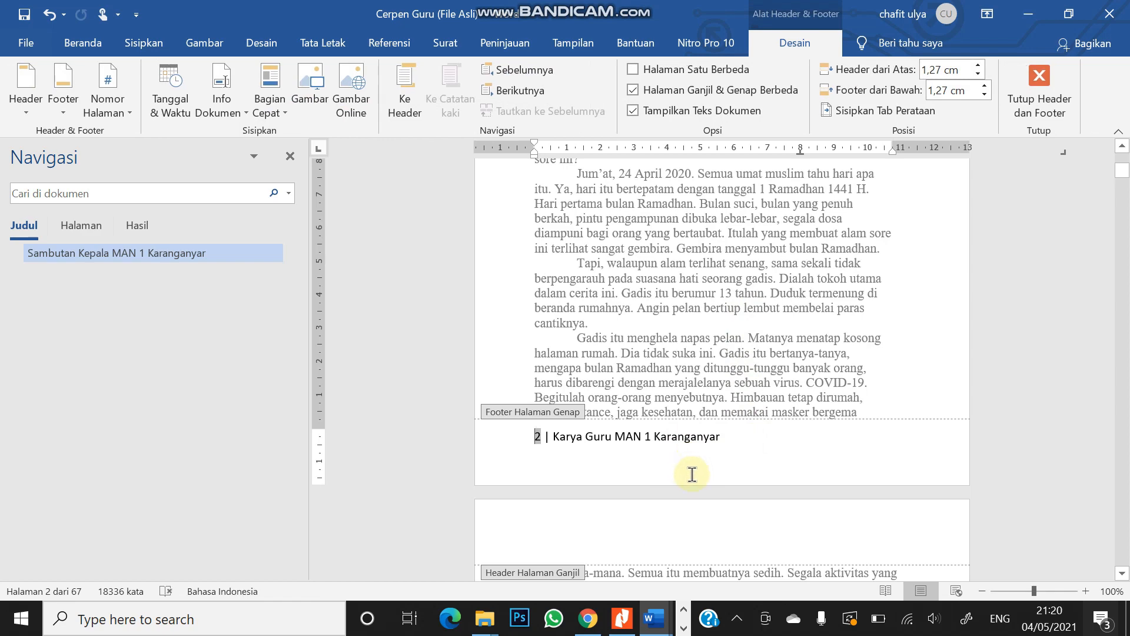
pyautogui.click(983, 95)
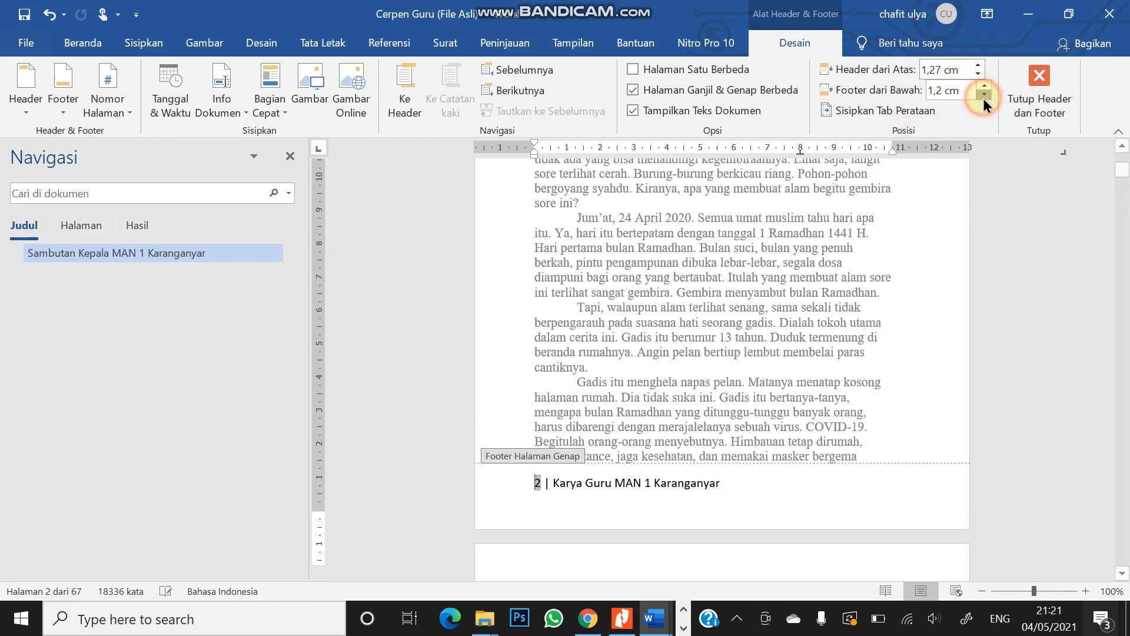
pyautogui.click(984, 94)
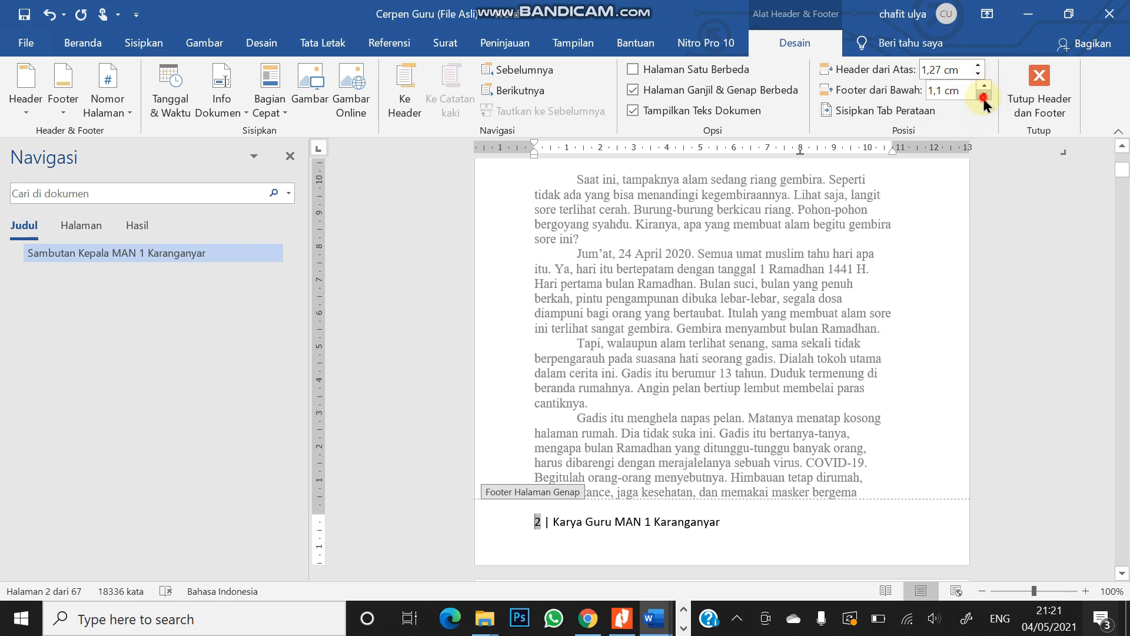
pyautogui.click(984, 98)
pyautogui.click(978, 74)
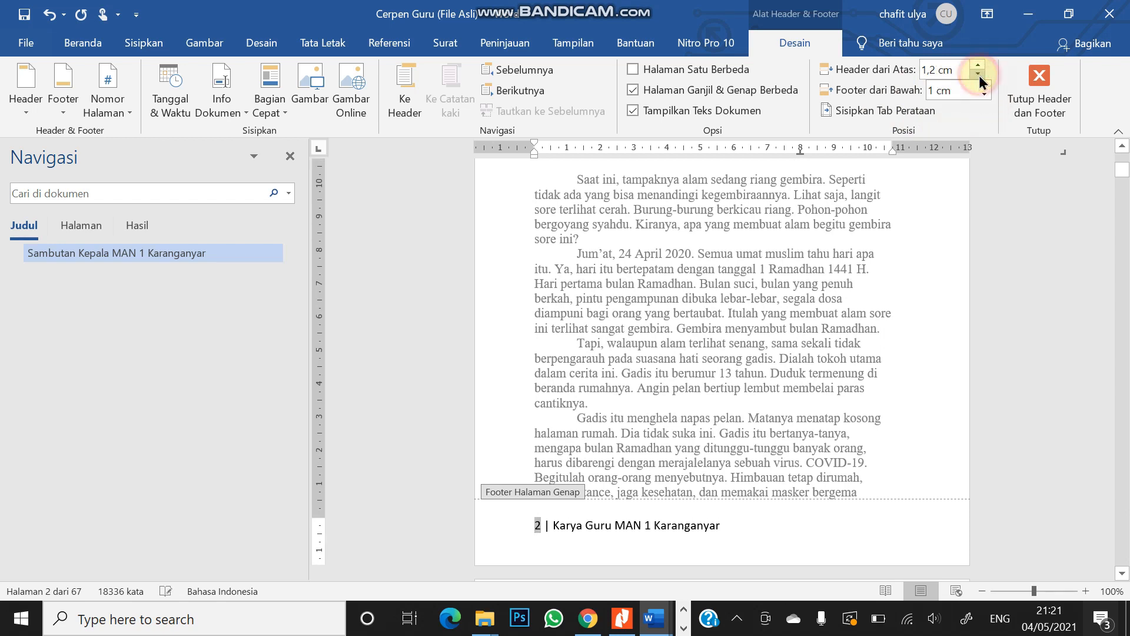
pyautogui.click(979, 74)
pyautogui.click(978, 75)
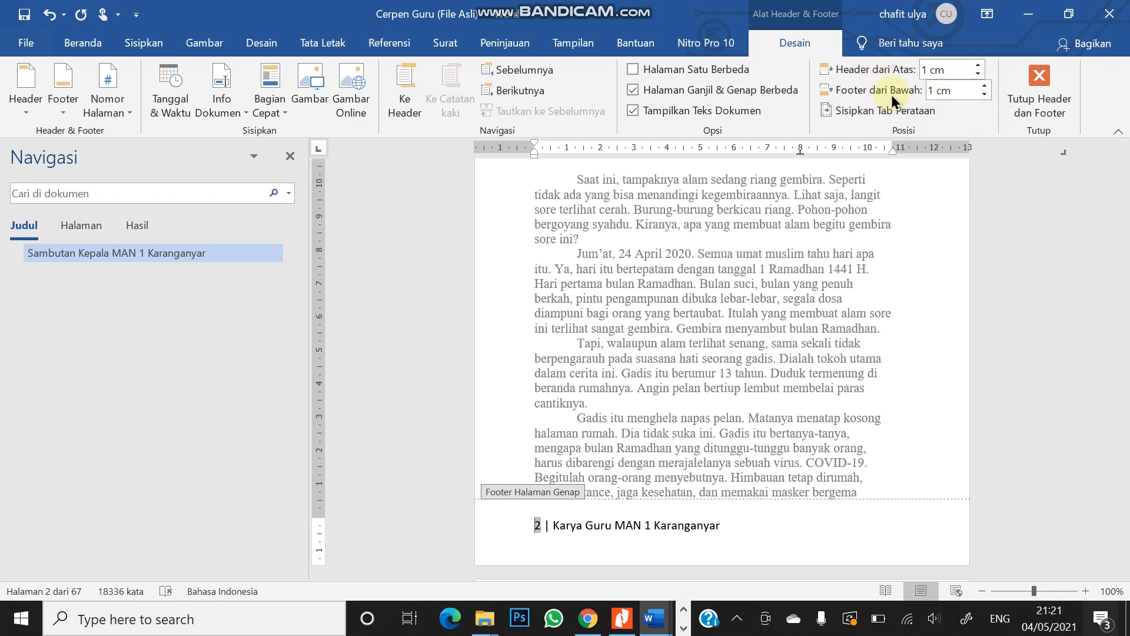
pyautogui.click(1041, 95)
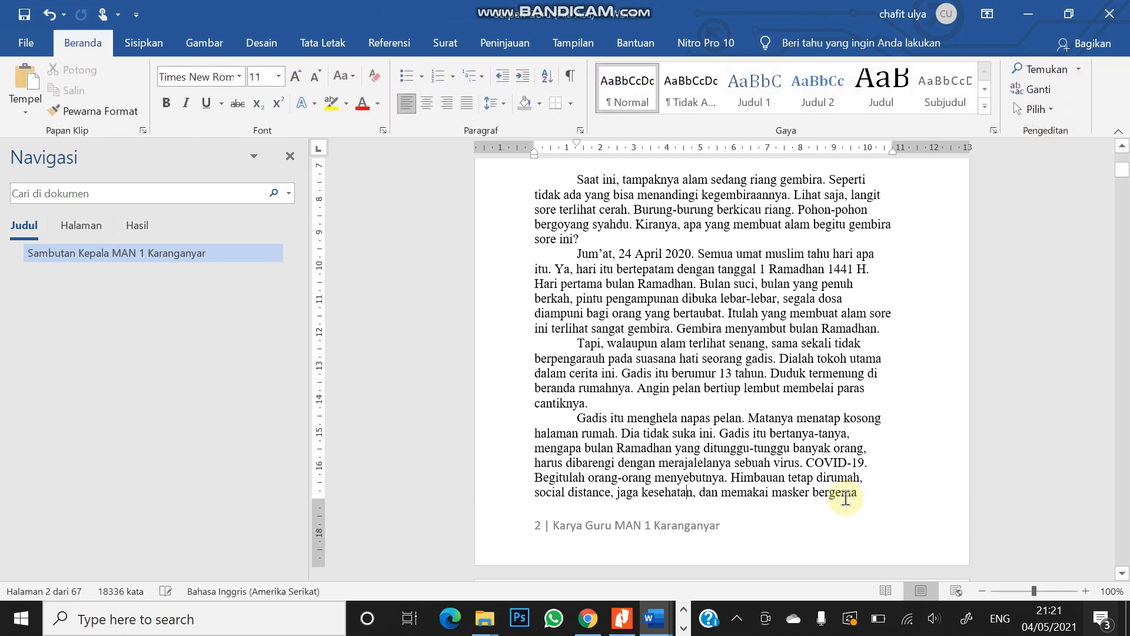
# Check the odd and even footers and their spacing to the text on the first pages, ending at the document's start.
pyautogui.scroll(8, 669, 396)
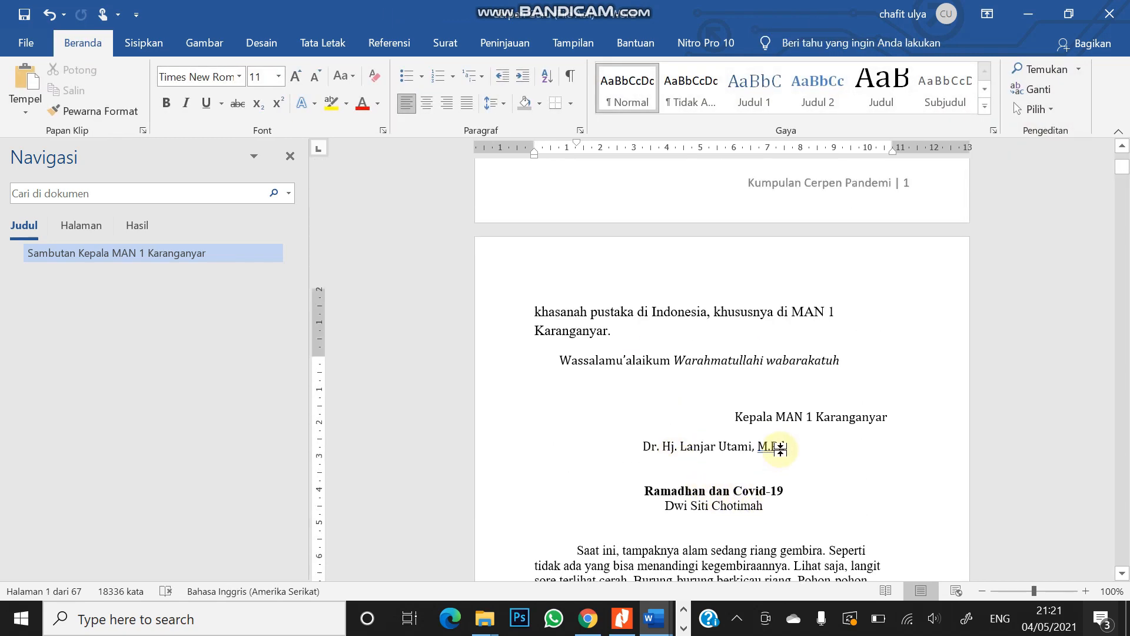
pyautogui.scroll(4, 780, 449)
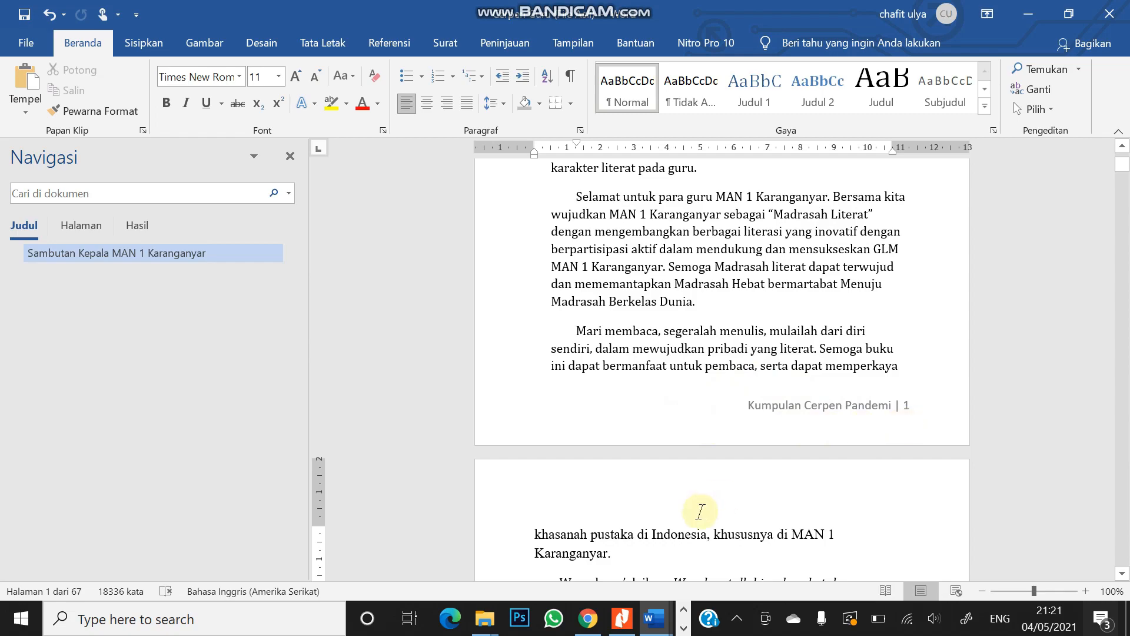
pyautogui.scroll(-14, 700, 511)
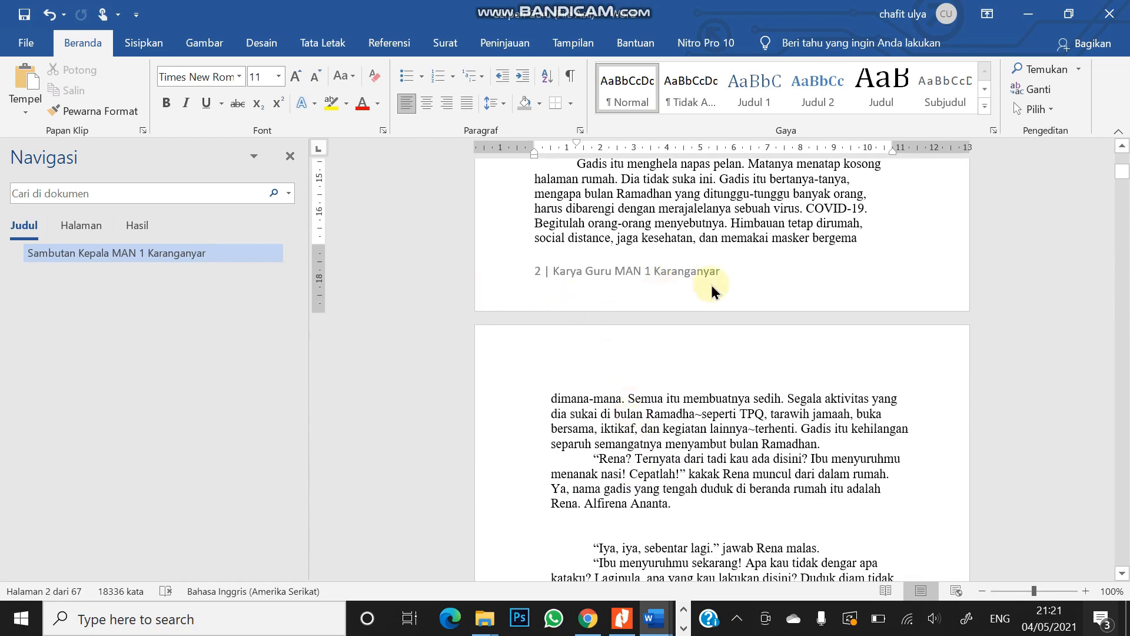
pyautogui.scroll(14, 740, 323)
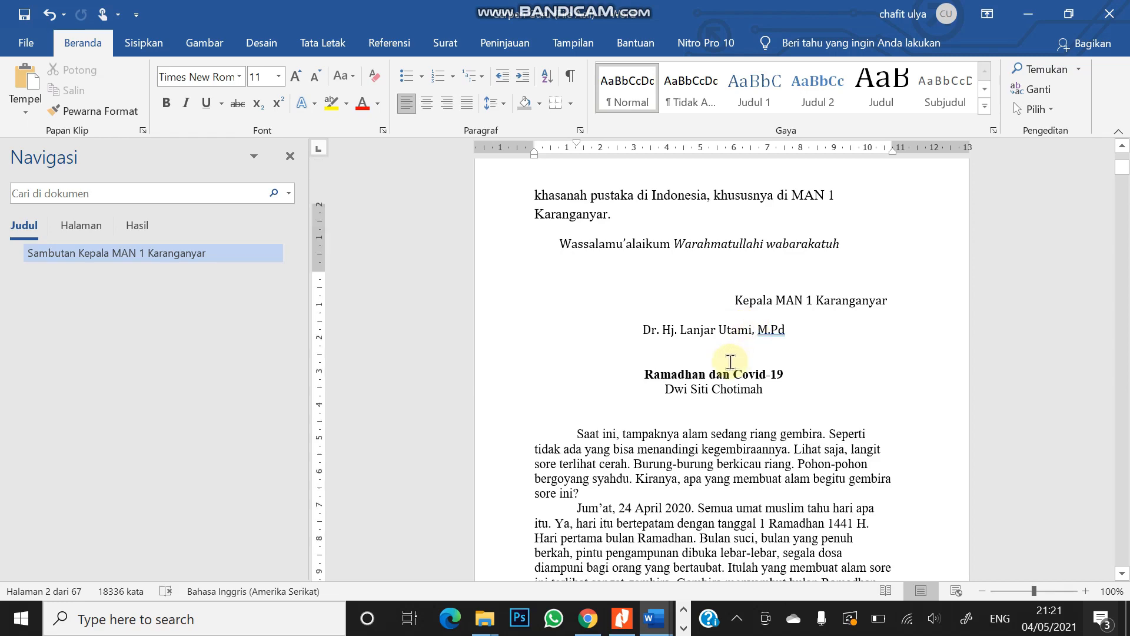
pyautogui.scroll(15, 731, 362)
pyautogui.scroll(1, 730, 361)
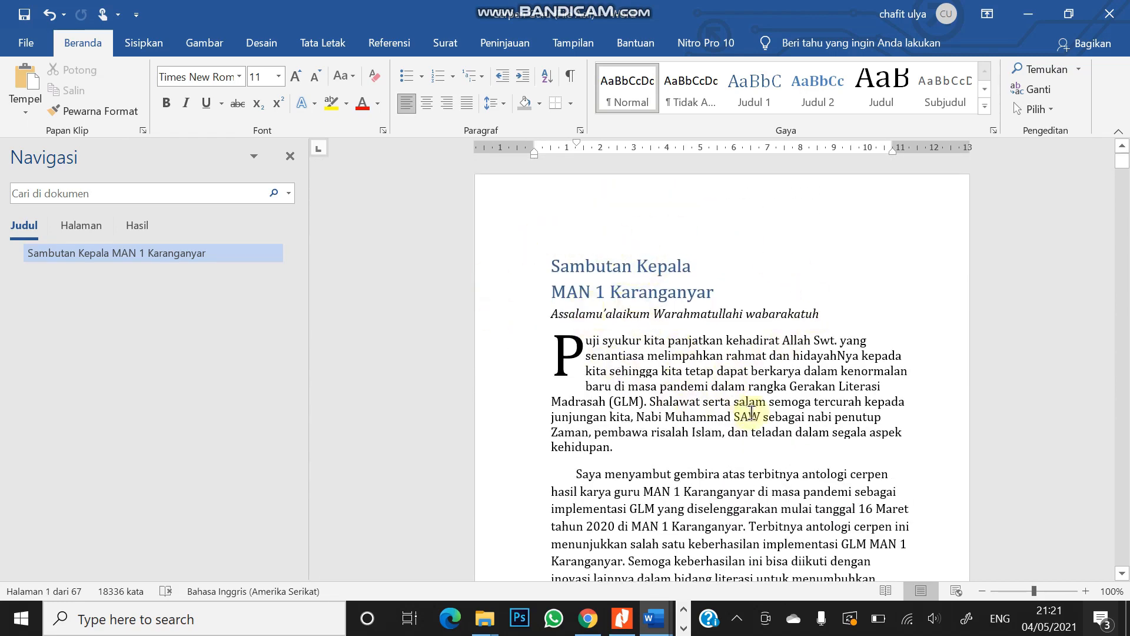
# Insert five blank lines above the story title "Ramadhan dan Covid-19" on page 2.
pyautogui.scroll(-10, 876, 424)
pyautogui.scroll(-8, 616, 471)
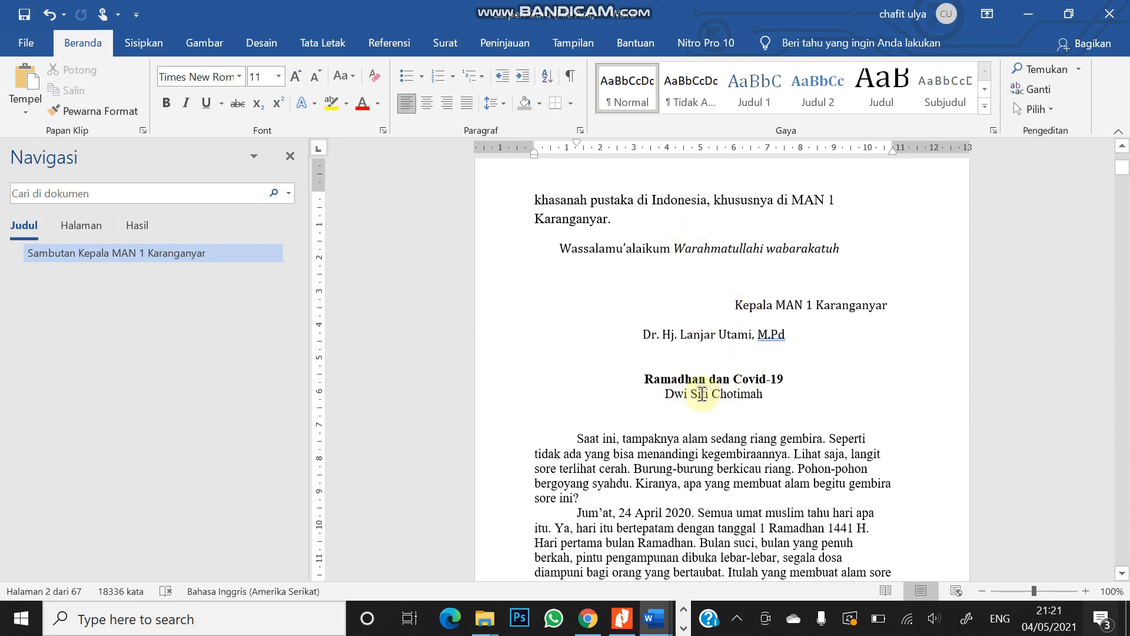
pyautogui.click(640, 382)
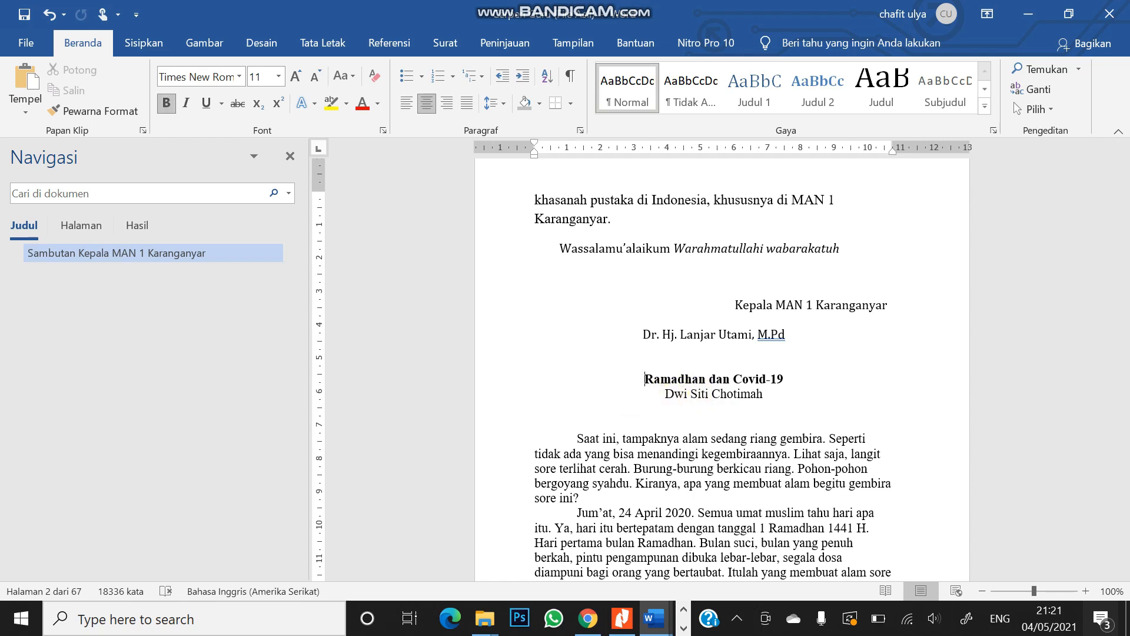
pyautogui.press('Return')
pyautogui.press('Return')
pyautogui.press('Return')
pyautogui.press('Return')
pyautogui.press('Return')
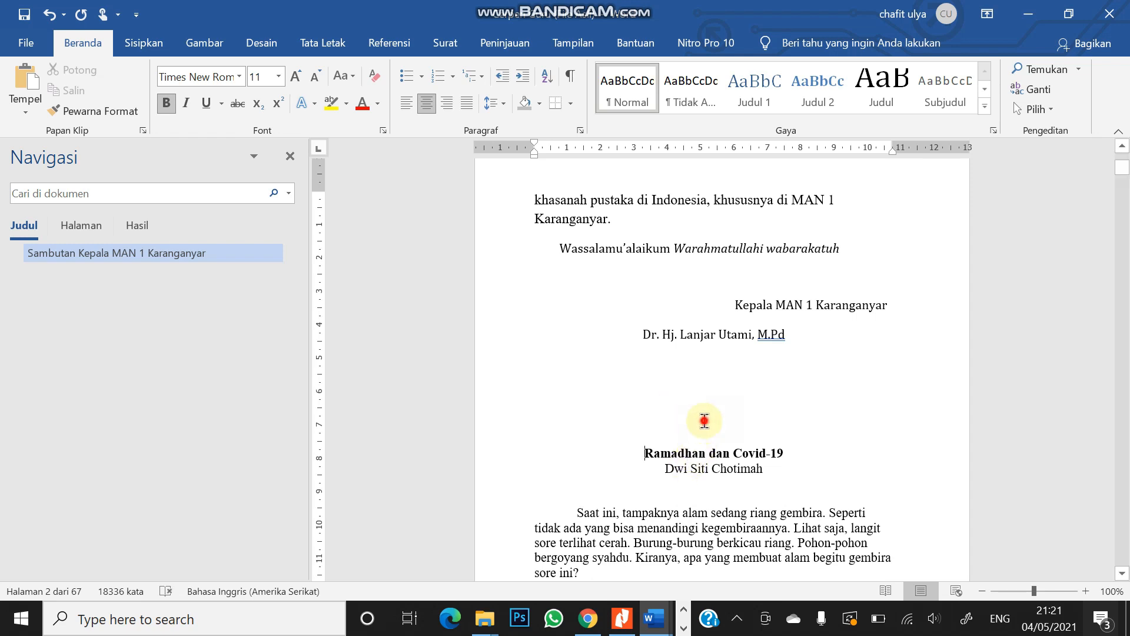
# Insert a next-page section break right before the title "Ramadhan dan Covid-19" so the story starts on its own page.
pyautogui.click(705, 420)
pyautogui.scroll(-3, 714, 446)
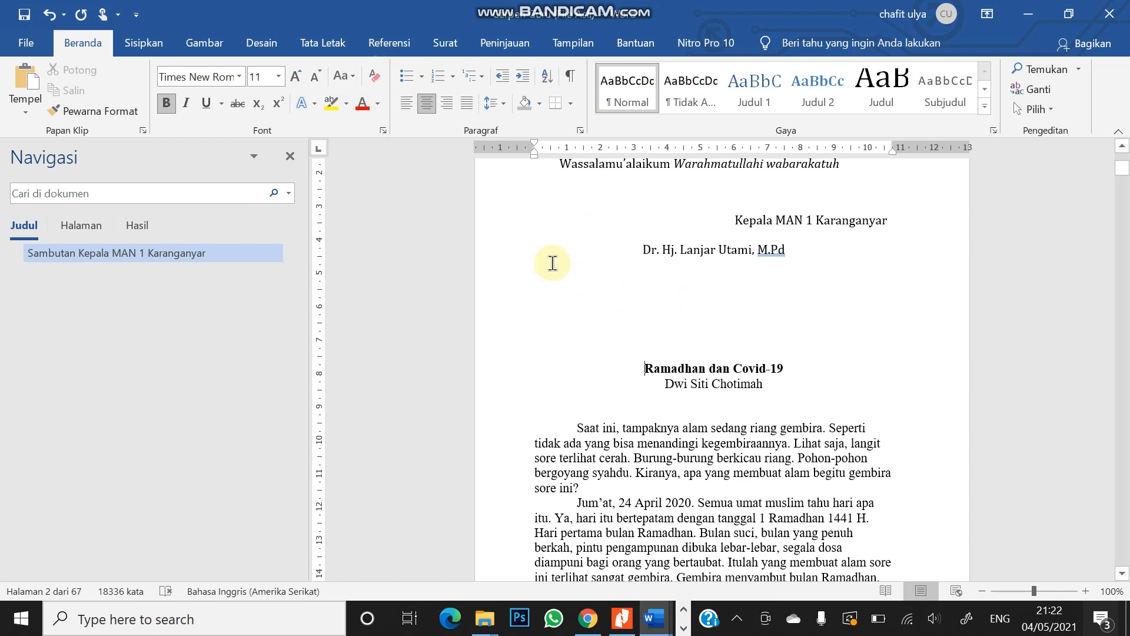
pyautogui.click(321, 46)
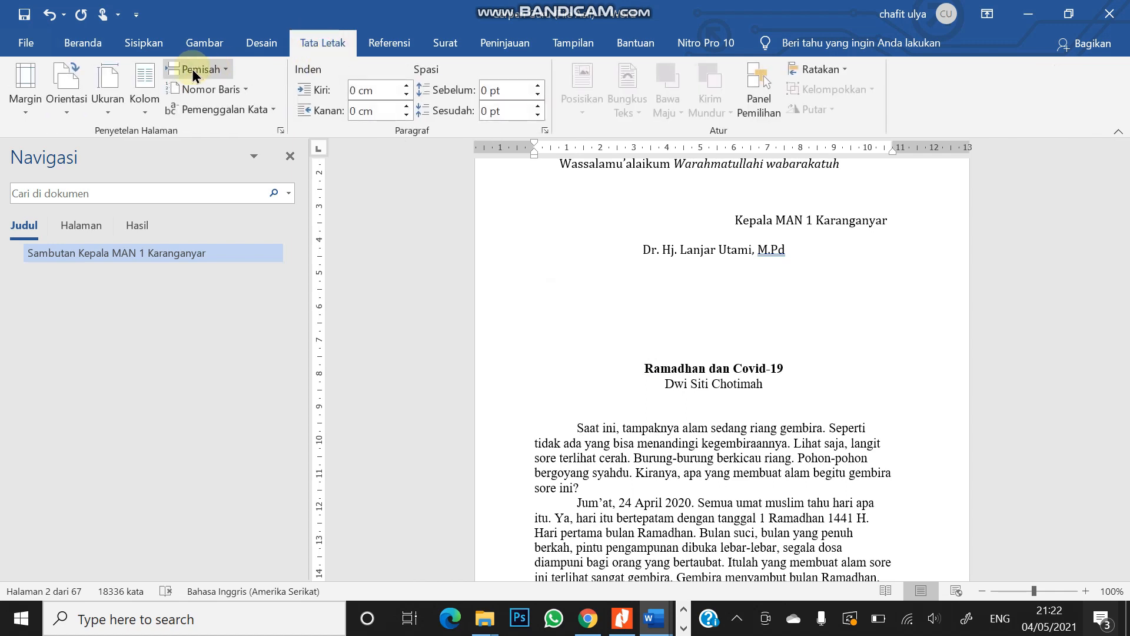
pyautogui.click(223, 74)
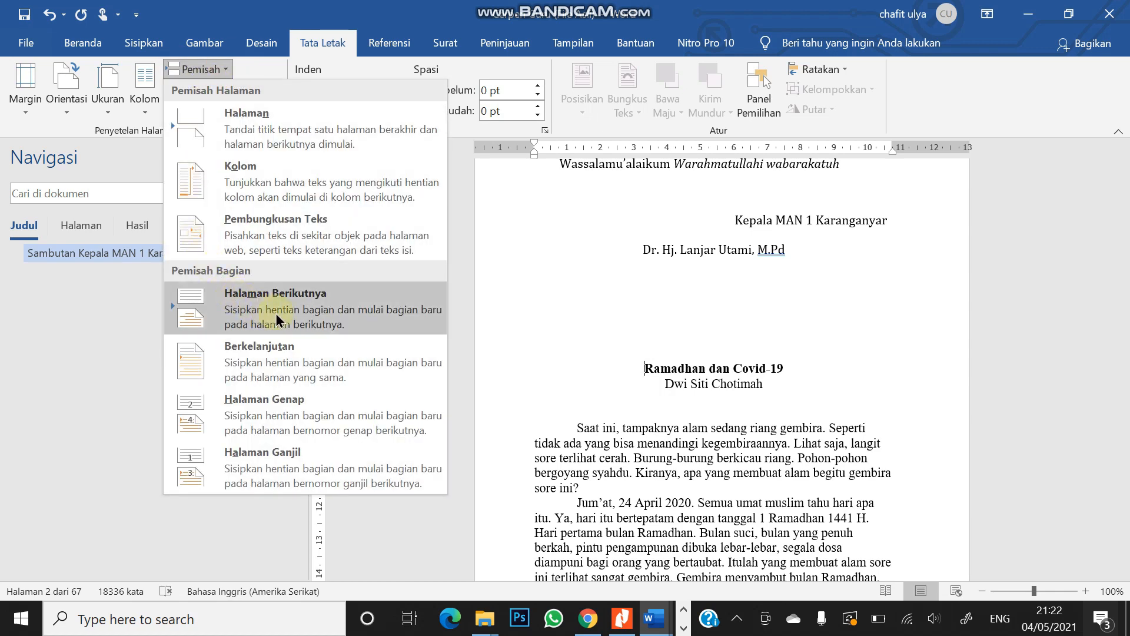
pyautogui.click(309, 313)
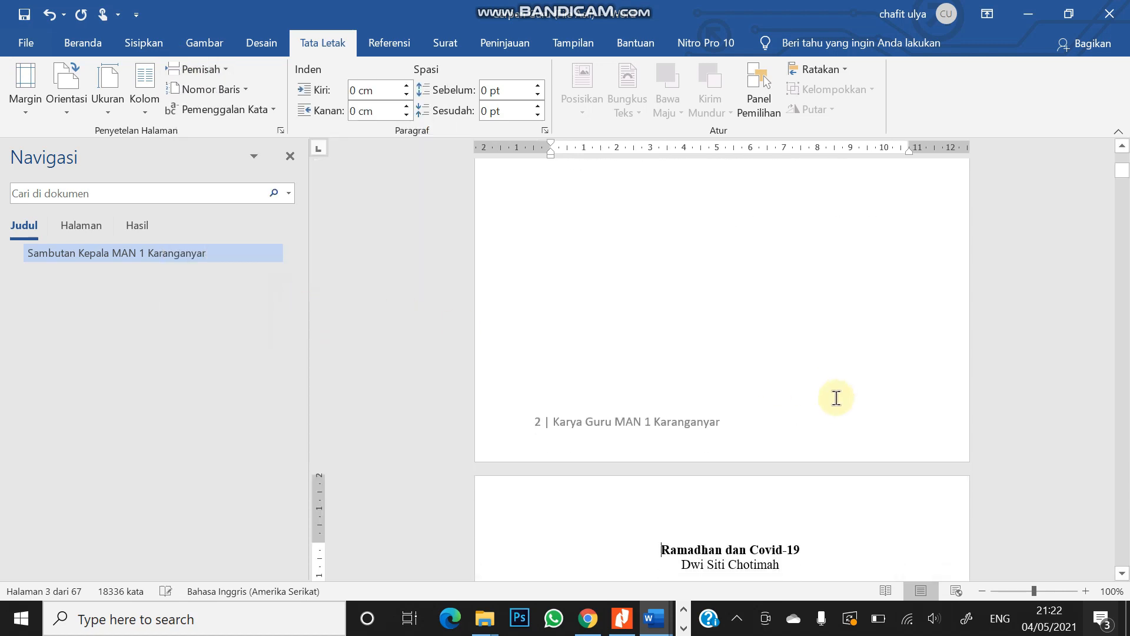
pyautogui.scroll(-3, 836, 398)
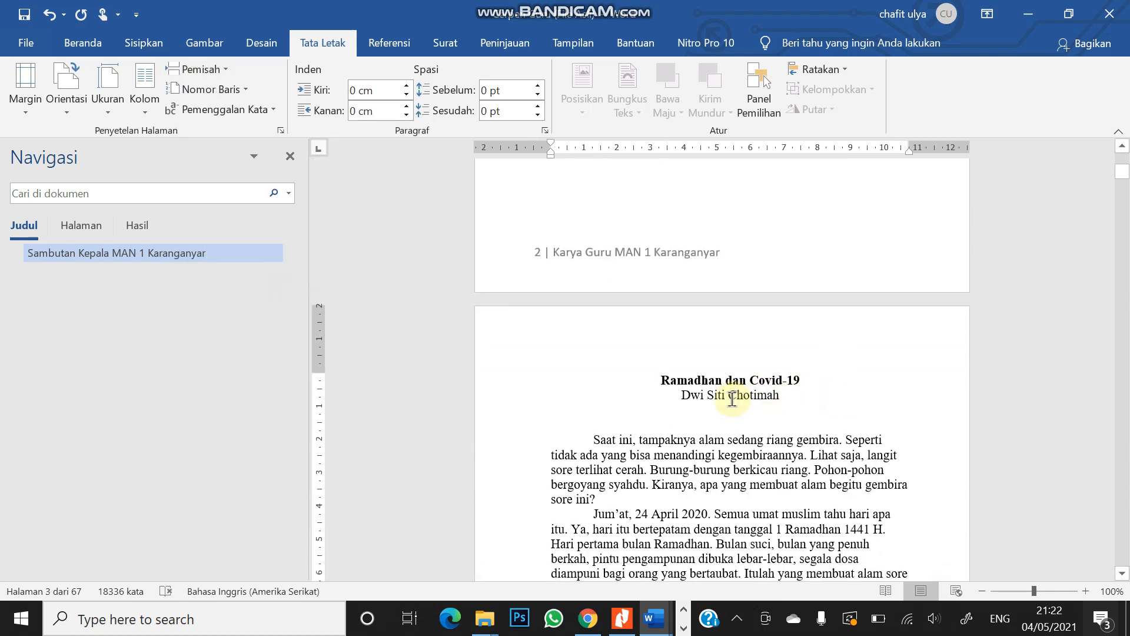
# Add blank lines and the two sample text lines "Jdjshjd" and "fjdjfdf" in the empty lower part of page 2.
pyautogui.scroll(12, 732, 399)
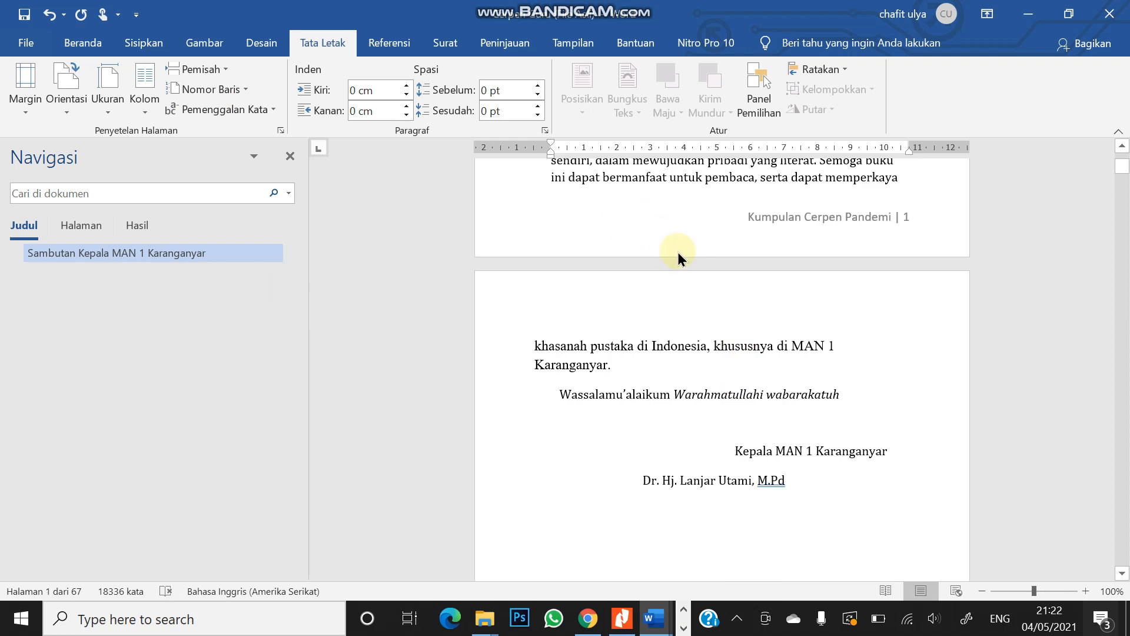
pyautogui.scroll(-12, 746, 435)
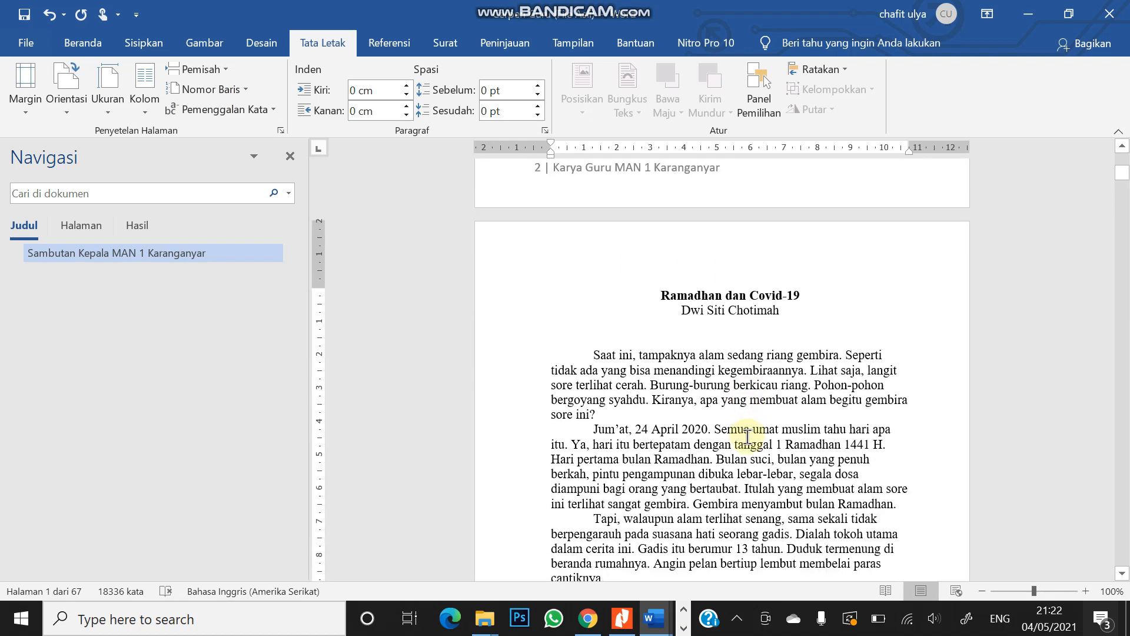
pyautogui.scroll(12, 746, 436)
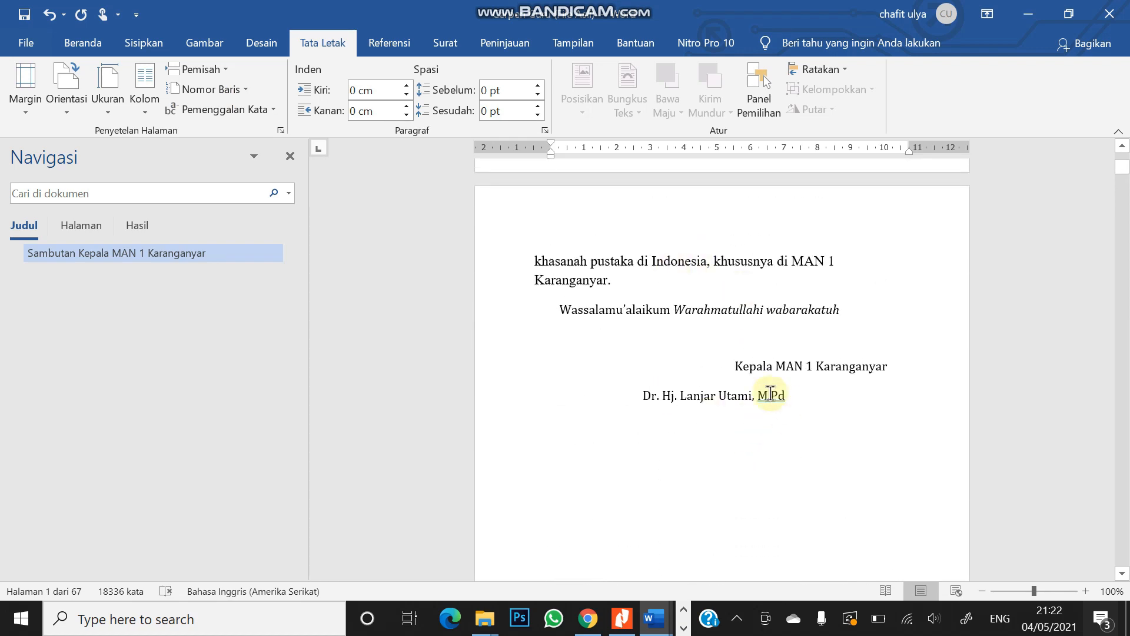
pyautogui.scroll(-10, 747, 435)
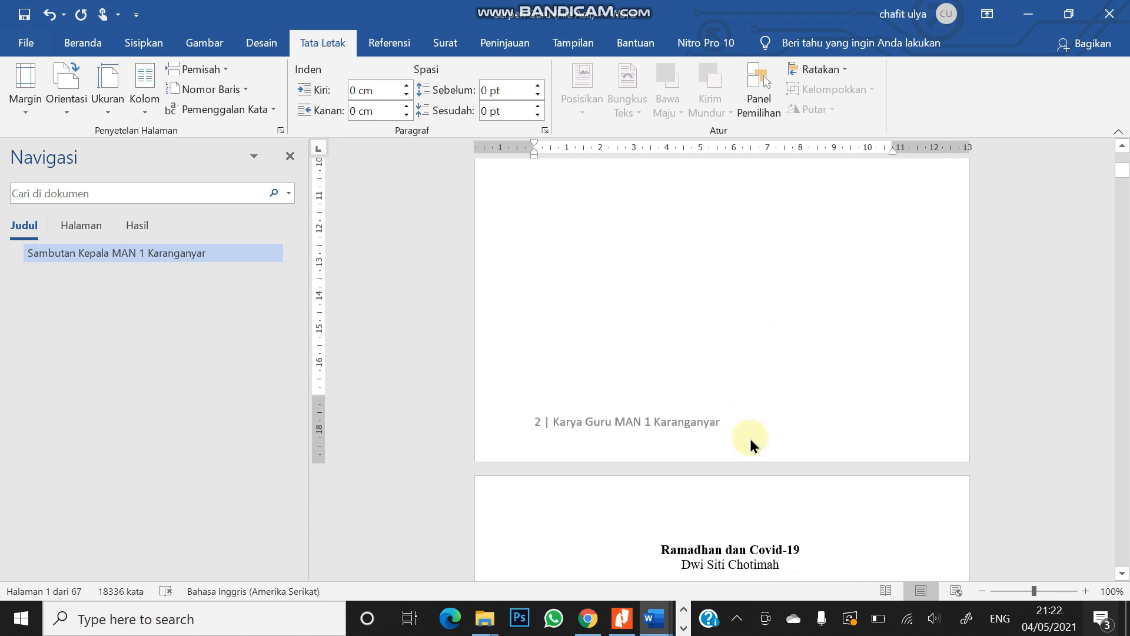
pyautogui.scroll(2, 751, 443)
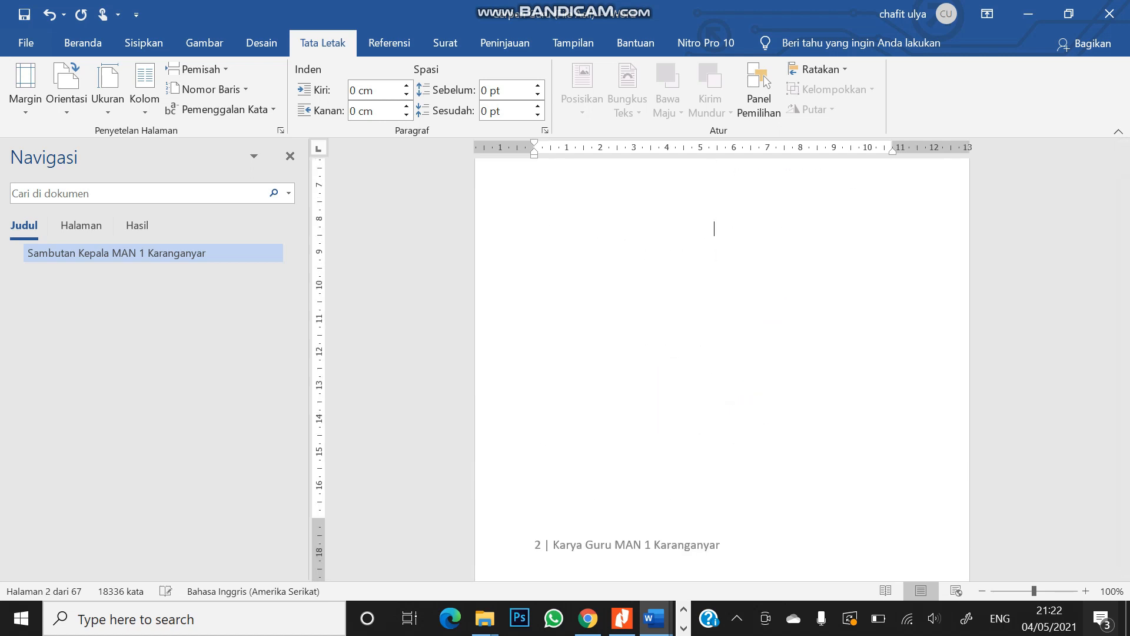
pyautogui.press('Return')
pyautogui.press('Return')
pyautogui.press('Return')
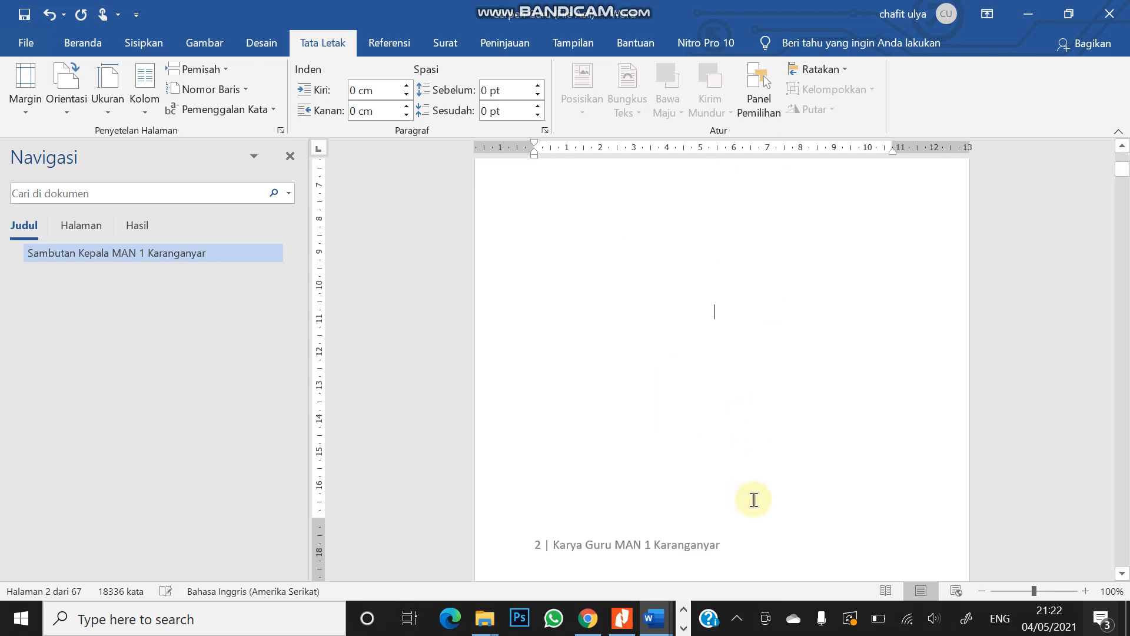
pyautogui.write('jdjshjd')
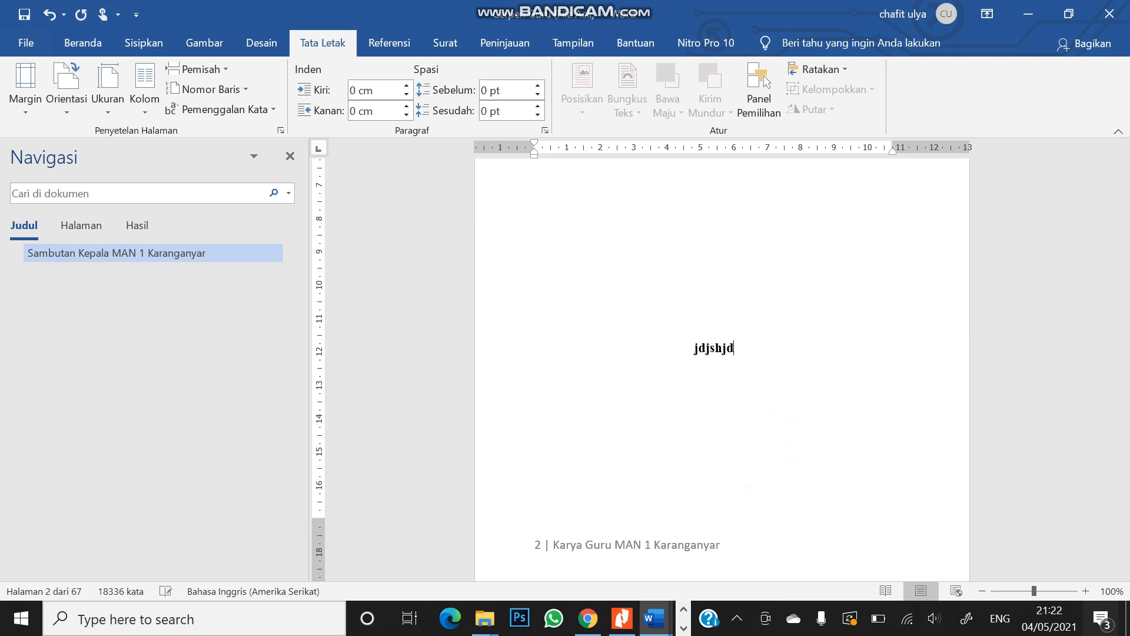
pyautogui.write('fjdjfdf')
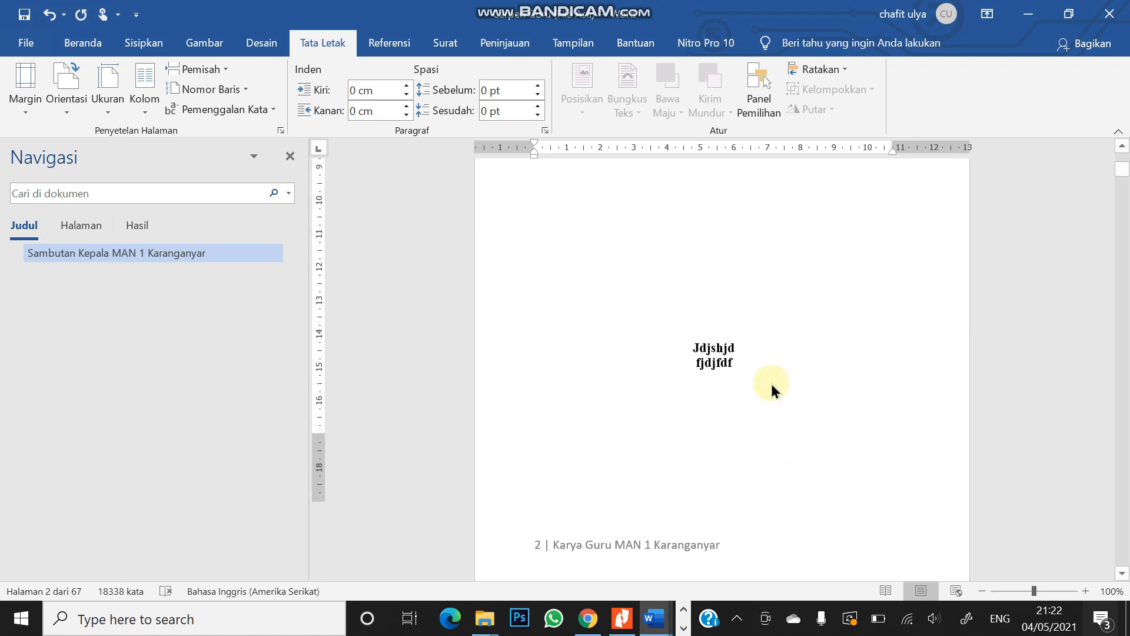
# Open the odd-page footer of section 2 on page 3 and unlink it from the previous section.
pyautogui.scroll(-3, 741, 459)
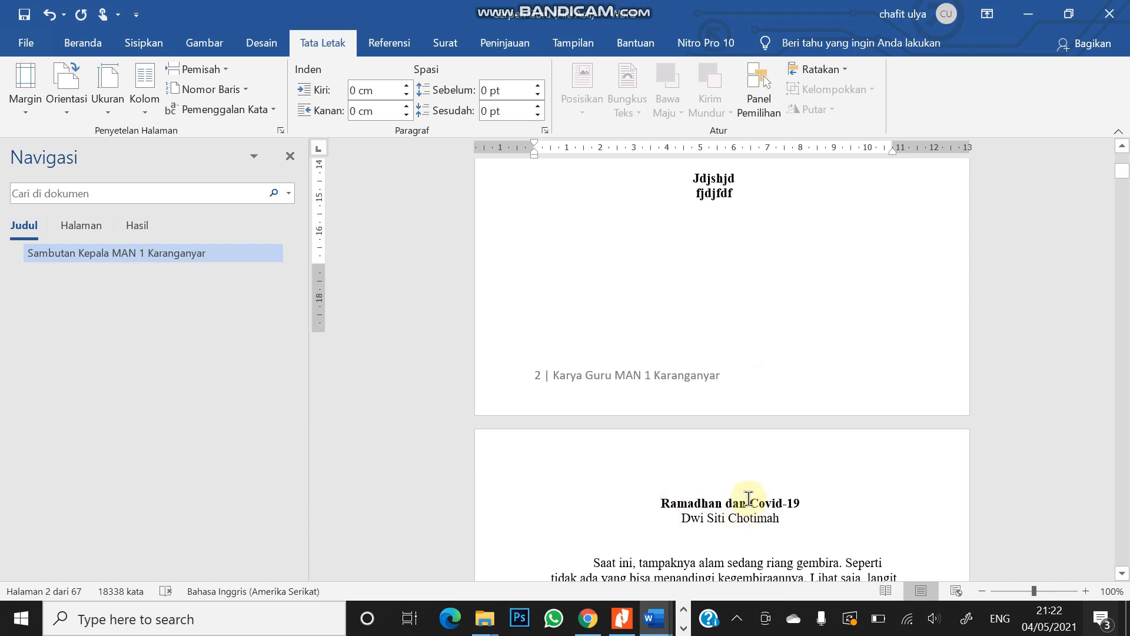
pyautogui.scroll(-3, 747, 502)
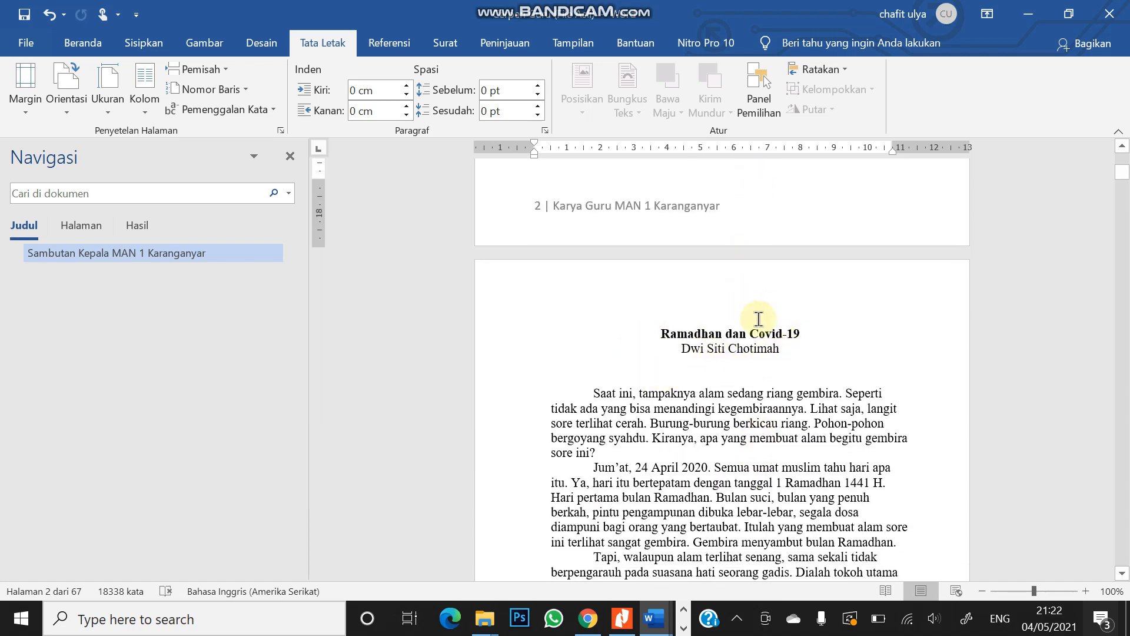
pyautogui.scroll(-9, 759, 323)
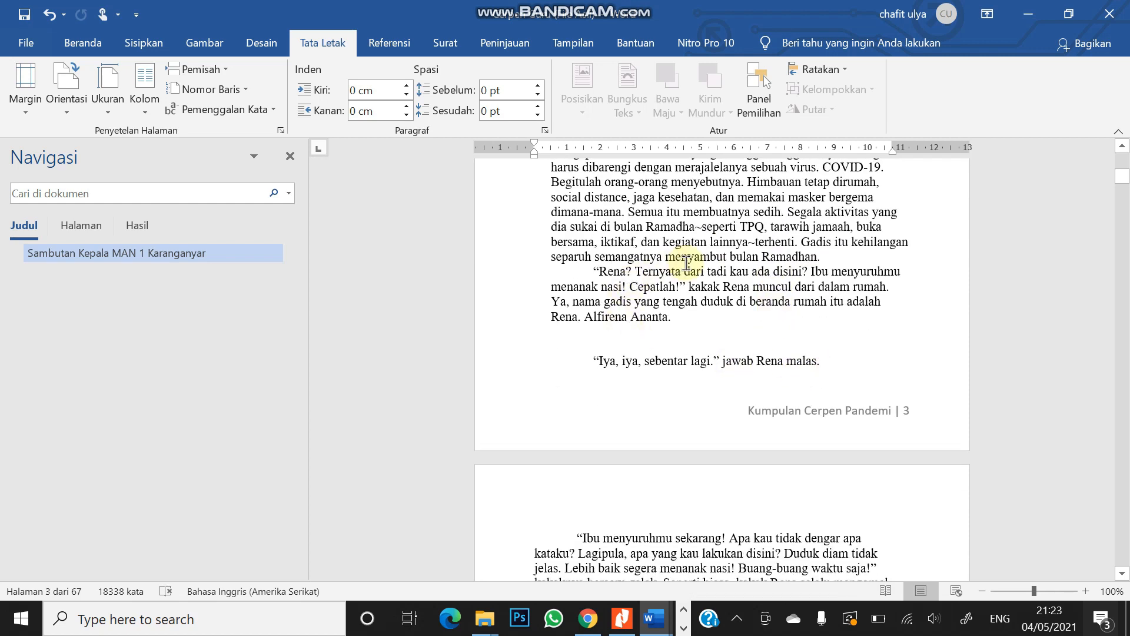
pyautogui.scroll(7, 755, 290)
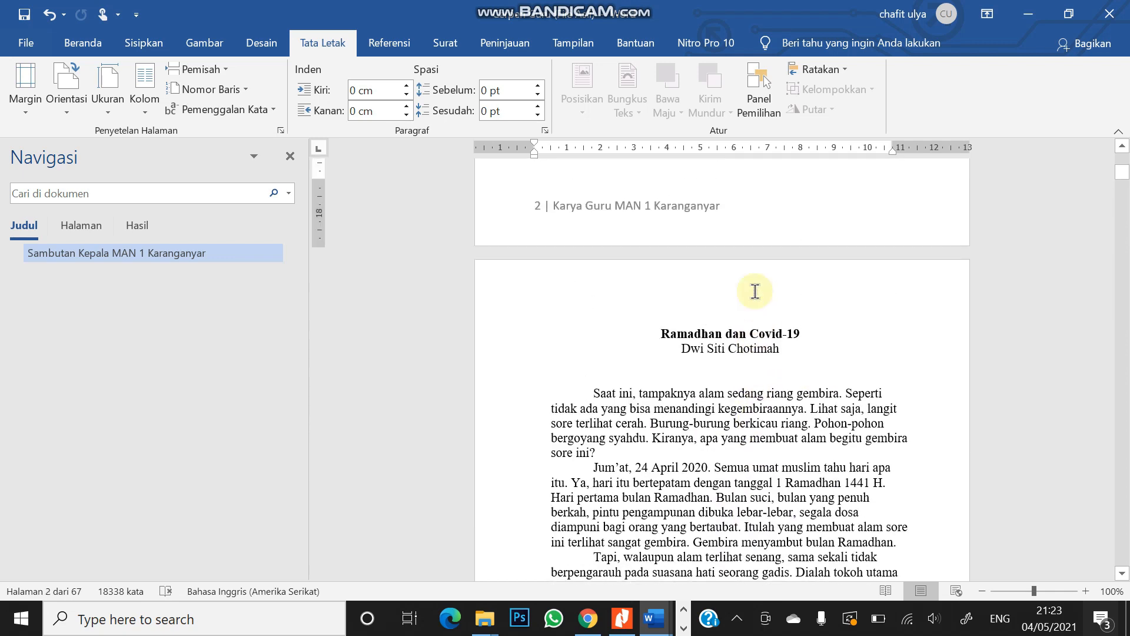
pyautogui.scroll(-9, 756, 290)
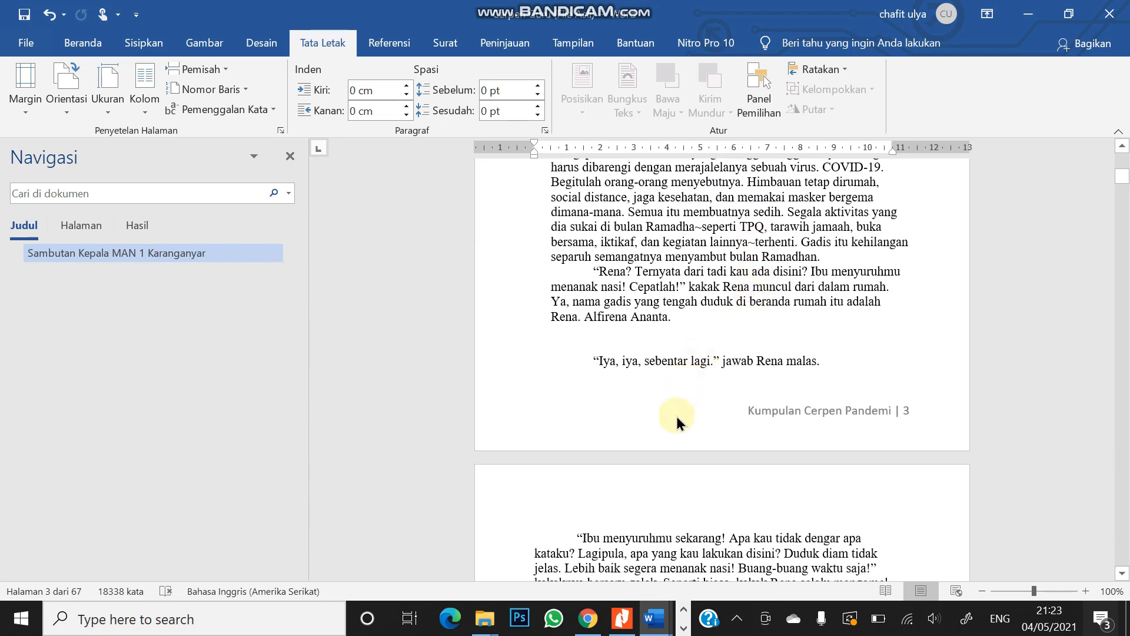
pyautogui.doubleClick(742, 424)
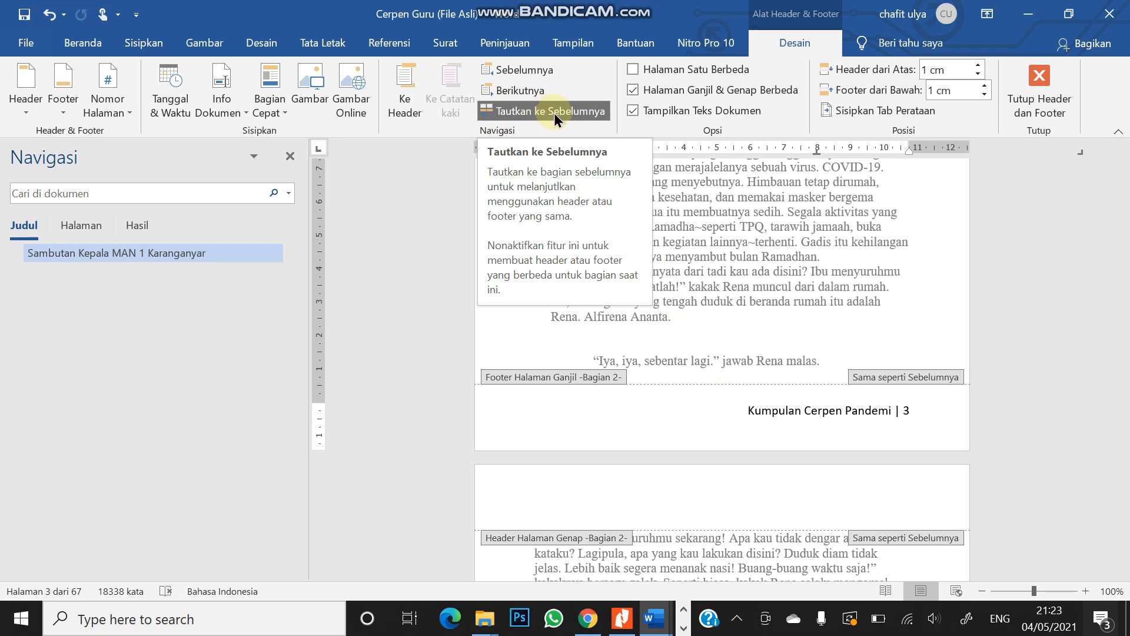
pyautogui.click(489, 106)
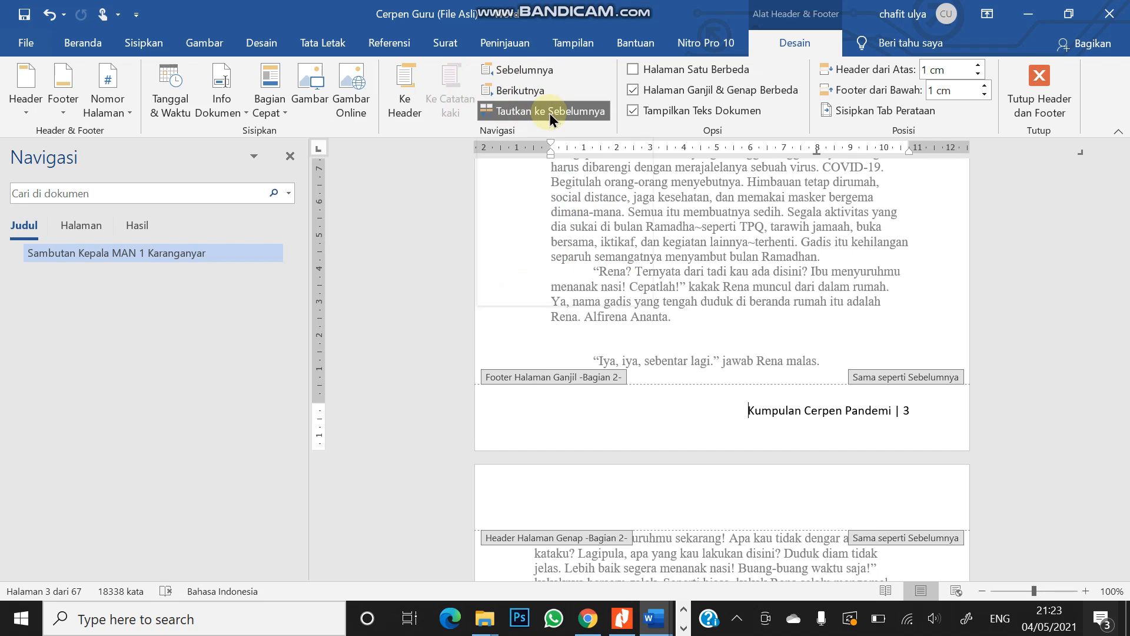
pyautogui.scroll(3, 763, 312)
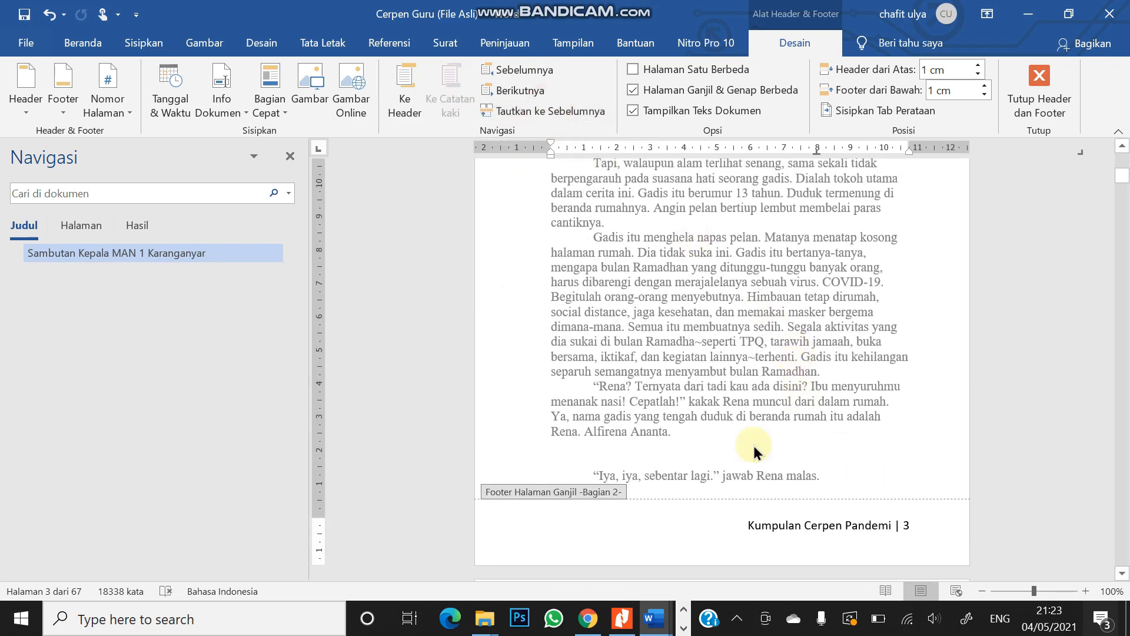
# Set section 2's page numbering to start at 1 instead of continuing from the previous section.
pyautogui.click(125, 114)
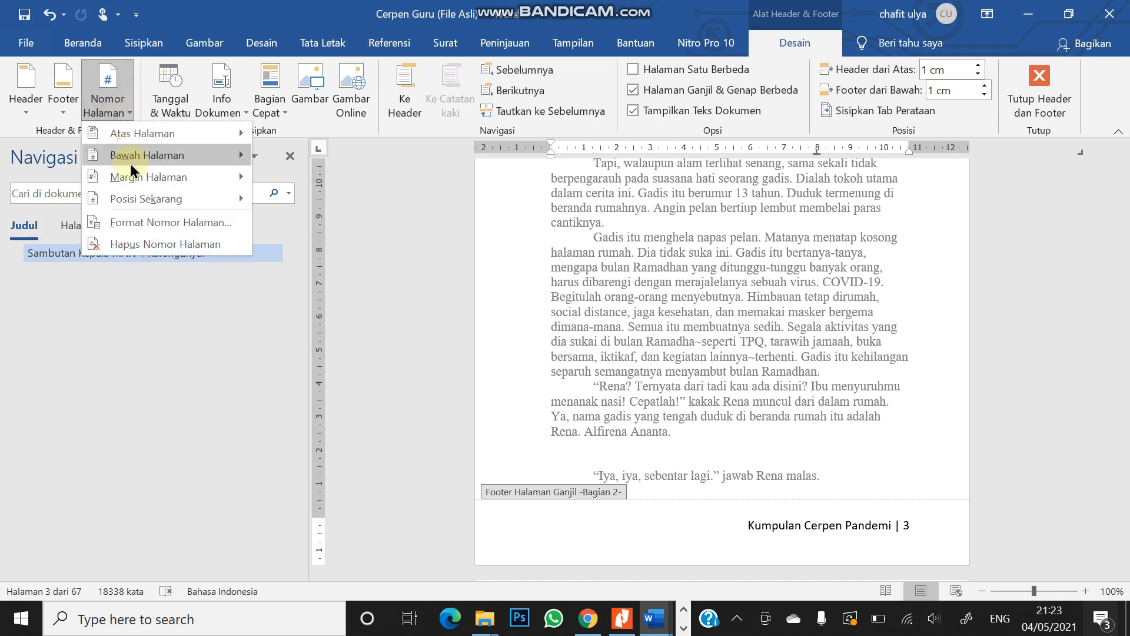
pyautogui.click(143, 224)
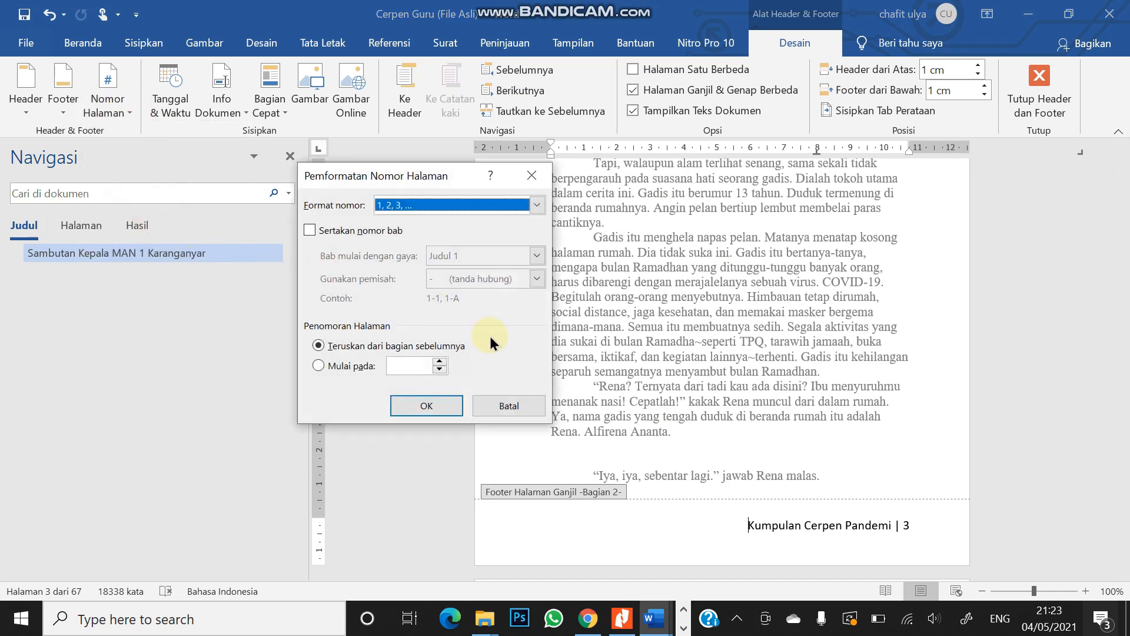
pyautogui.click(330, 365)
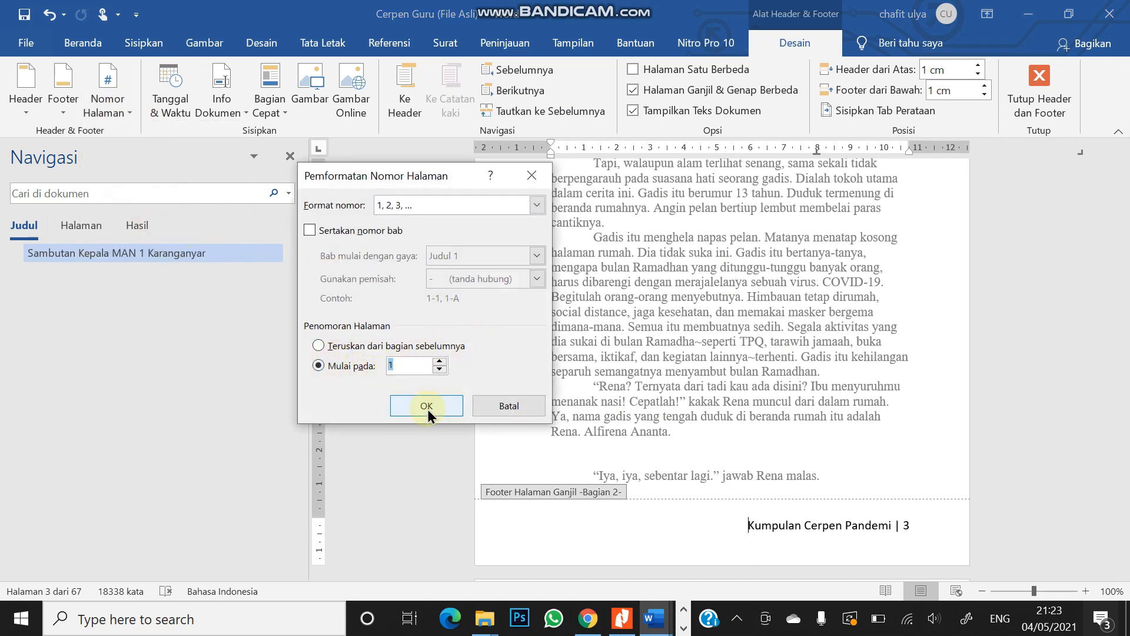
pyautogui.click(427, 406)
pyautogui.scroll(-10, 751, 411)
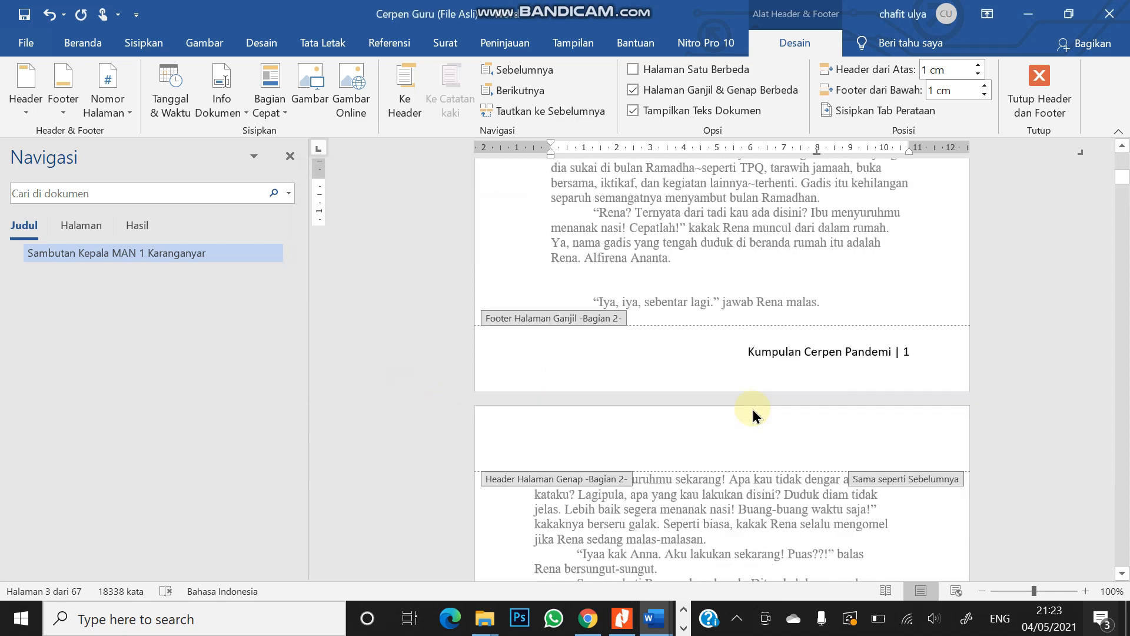
# Unlink section 2's even-page footer from the previous section.
pyautogui.scroll(-6, 753, 415)
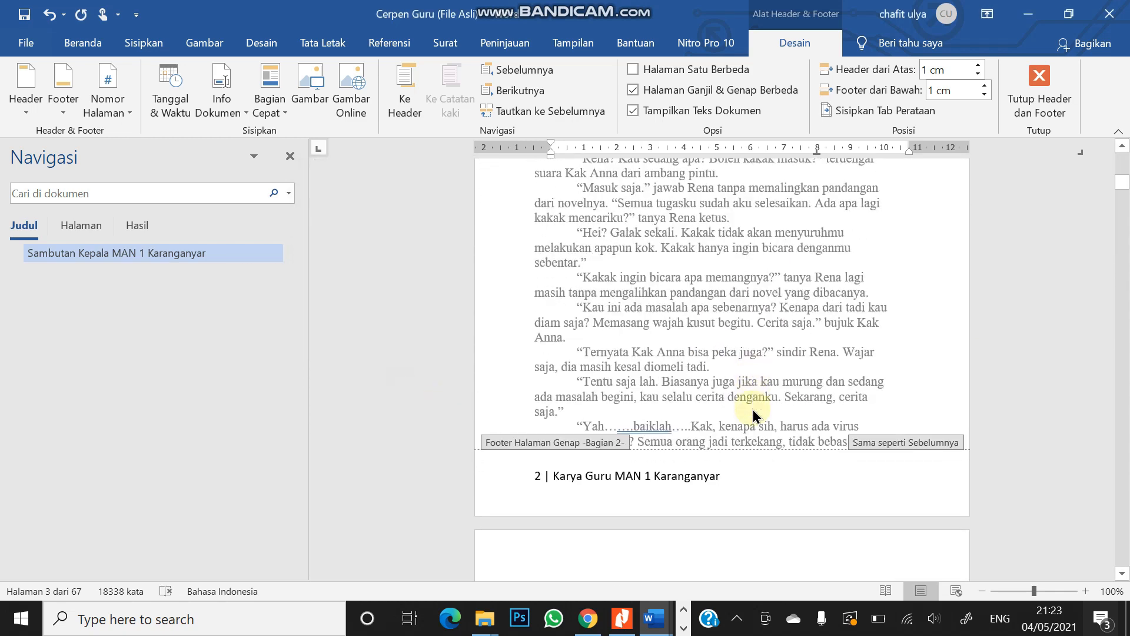
pyautogui.click(743, 482)
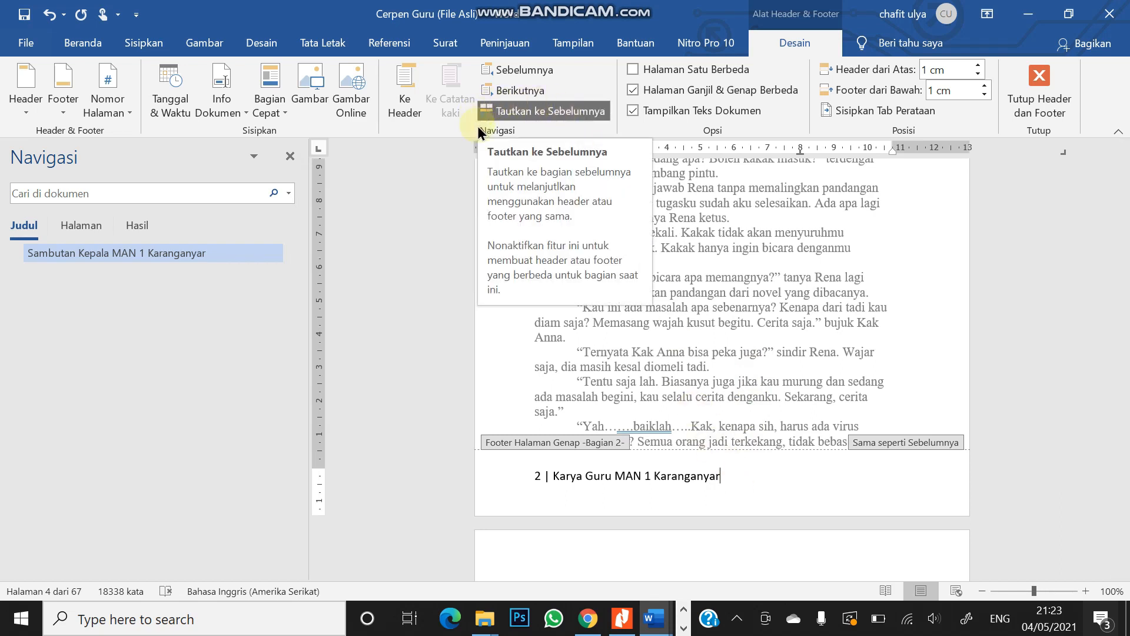
pyautogui.click(571, 114)
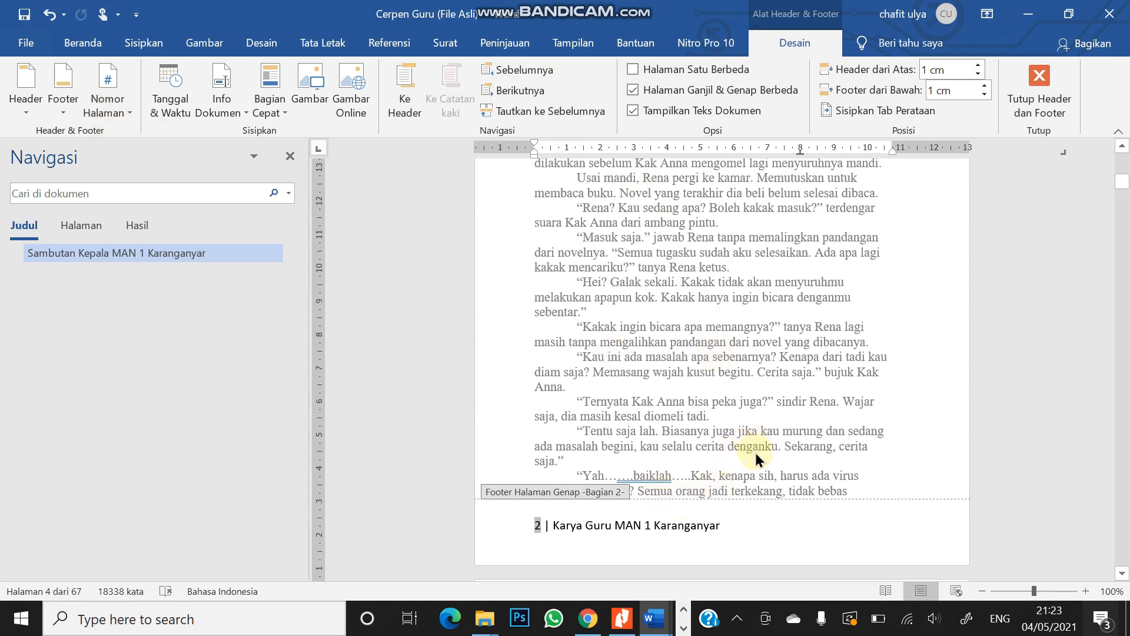
# Set the page number format of section 1's footer on page 2 to lowercase Roman numerals (i, ii, iii, …).
pyautogui.scroll(15, 756, 458)
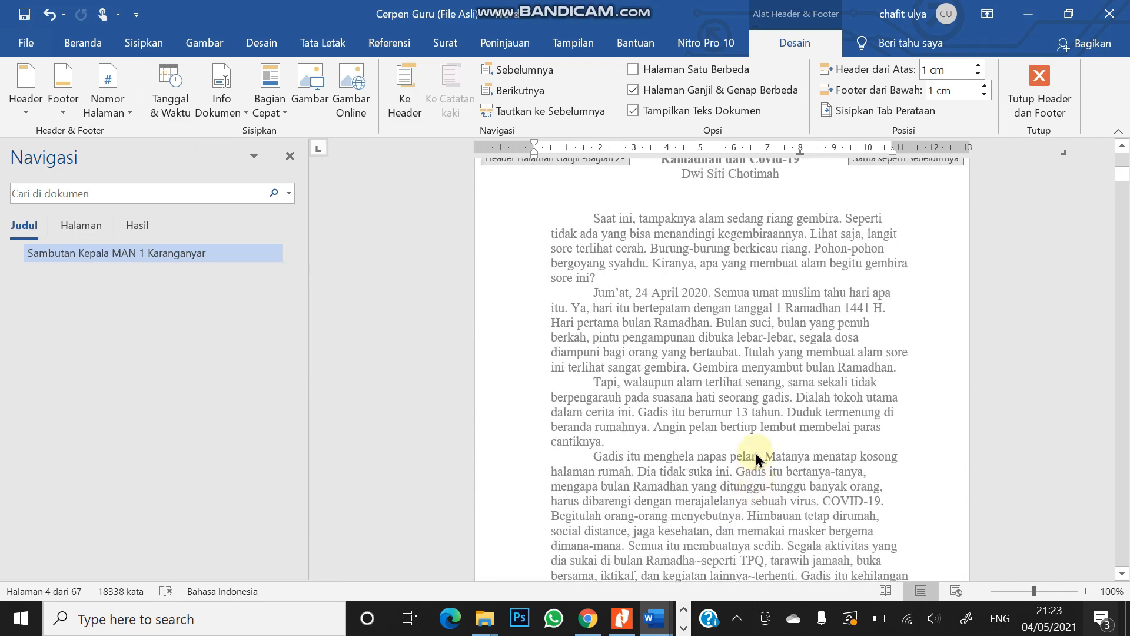
pyautogui.scroll(3, 760, 454)
pyautogui.click(778, 455)
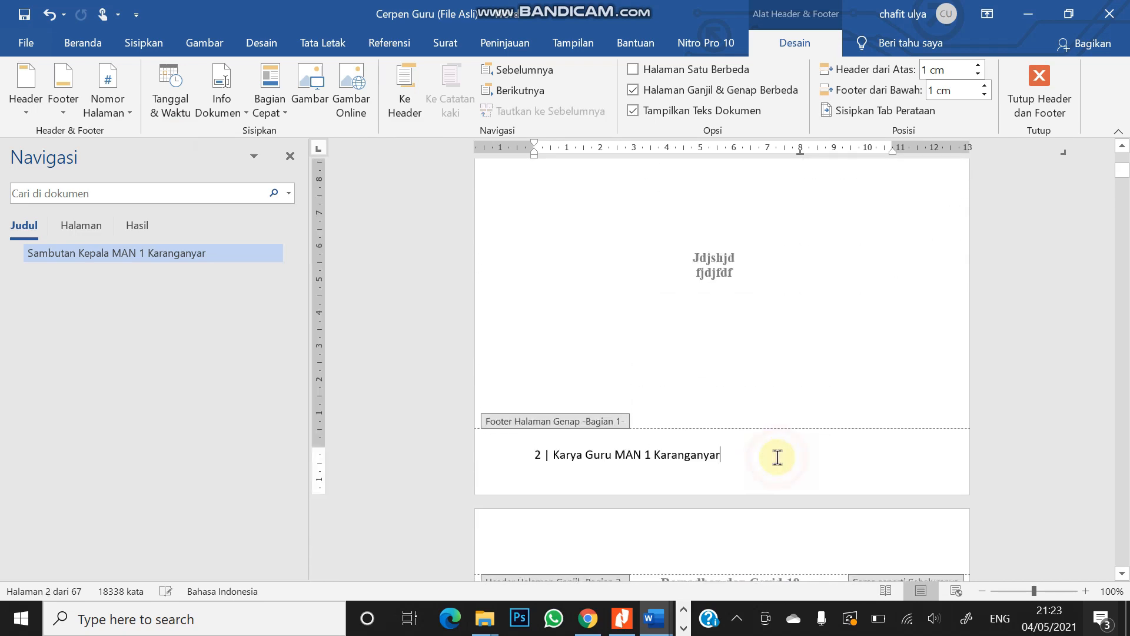
pyautogui.click(124, 114)
pyautogui.click(168, 222)
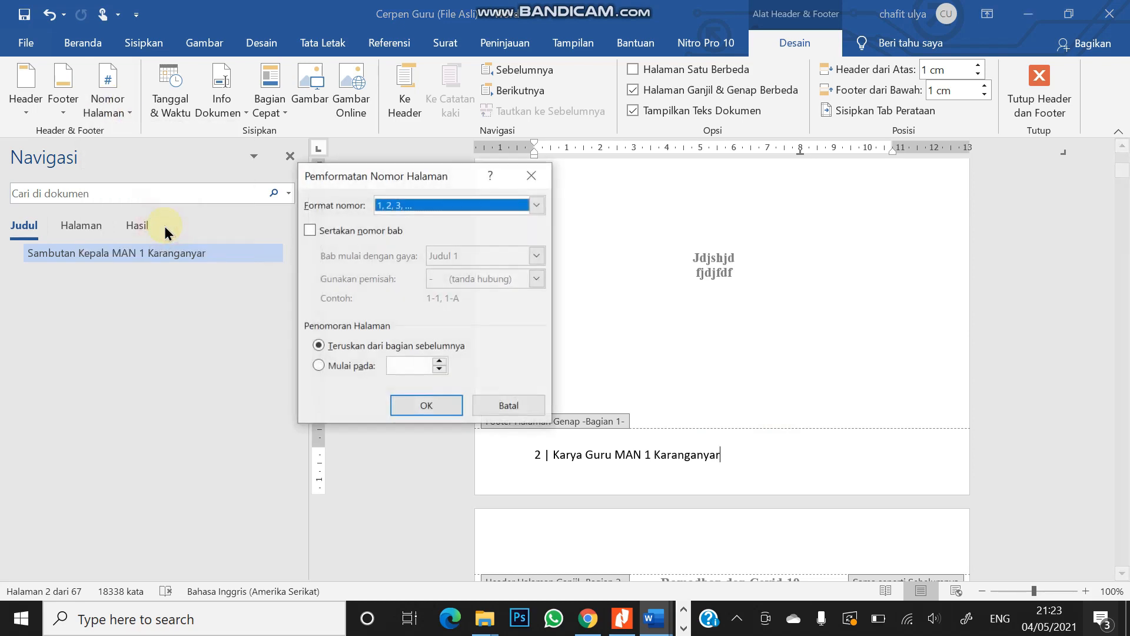
pyautogui.click(402, 205)
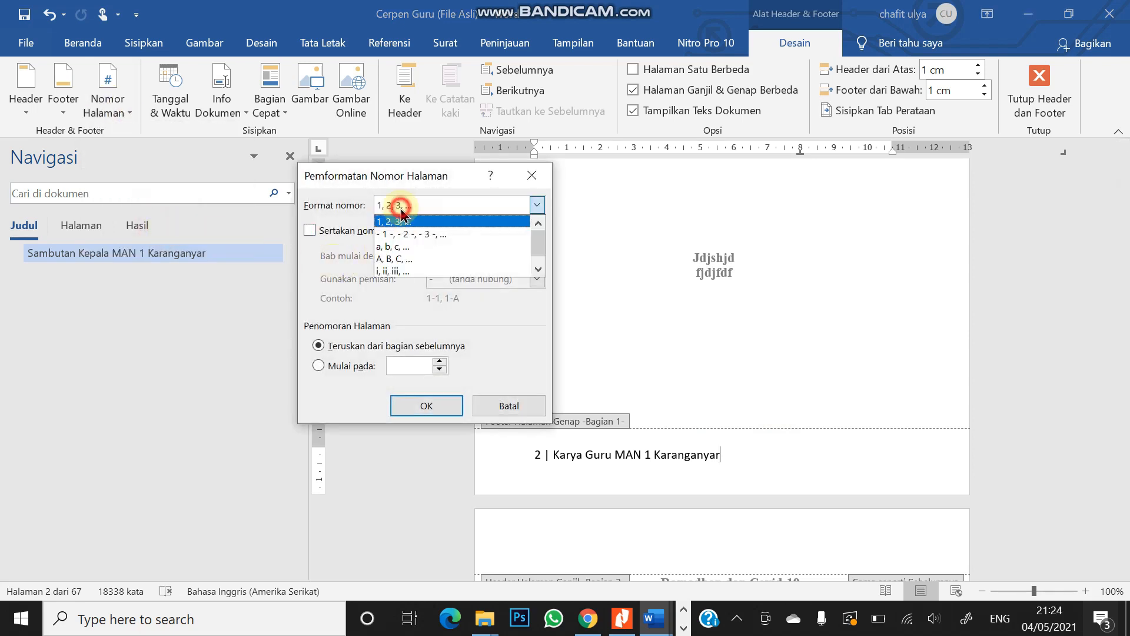
pyautogui.click(404, 270)
pyautogui.click(429, 405)
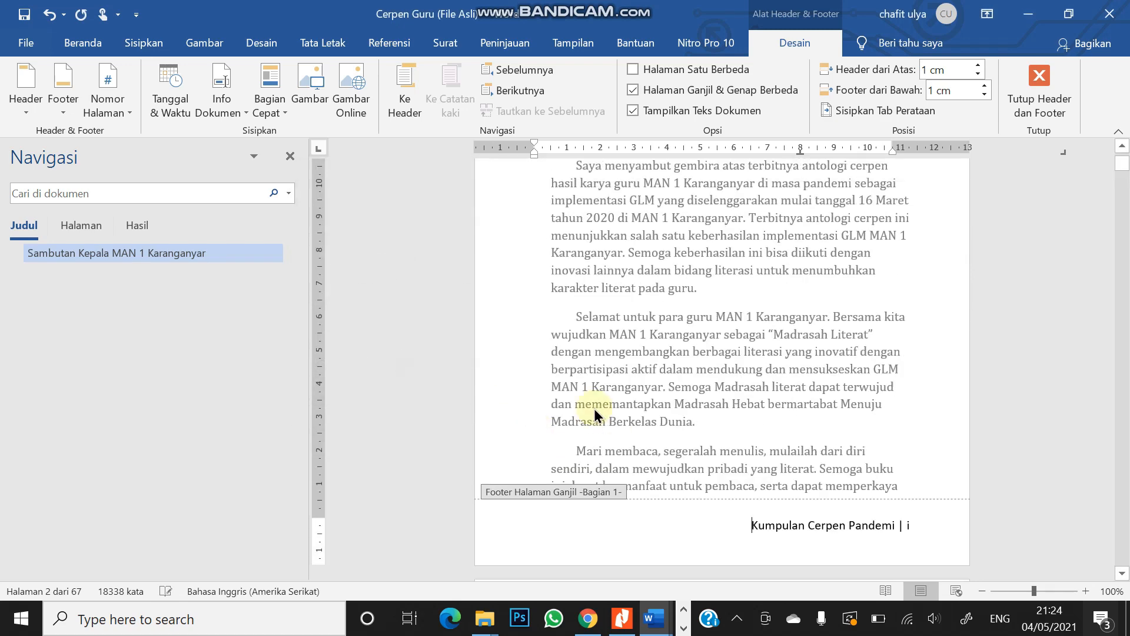
# Check the footer page numbers across sections 1 and 2 and leave footer editing.
pyautogui.scroll(-20, 782, 434)
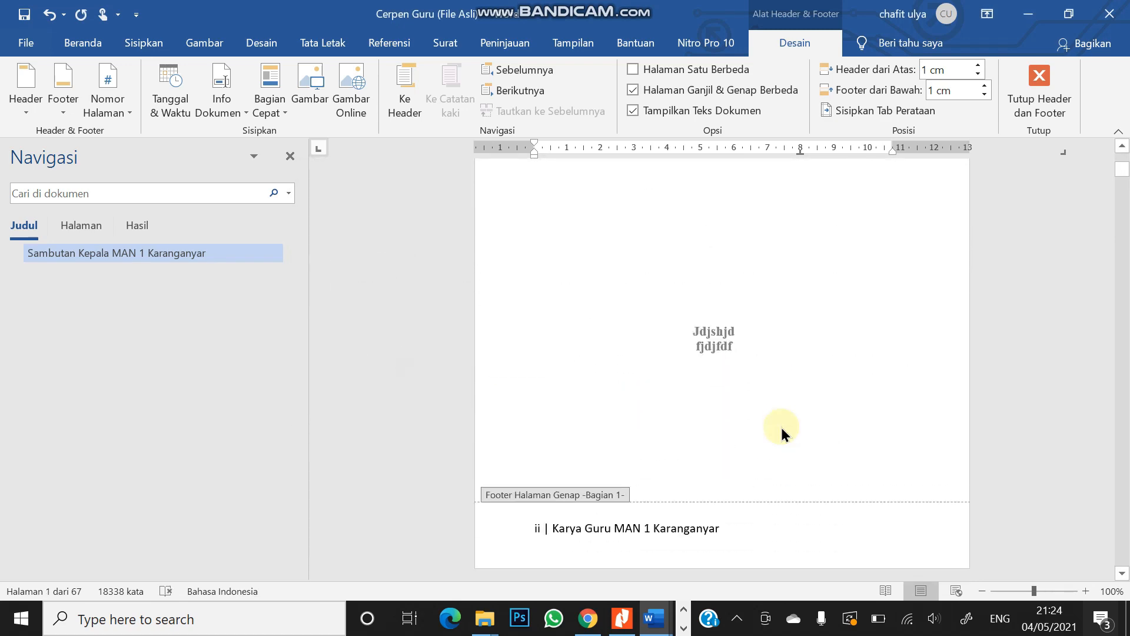
pyautogui.scroll(-12, 781, 434)
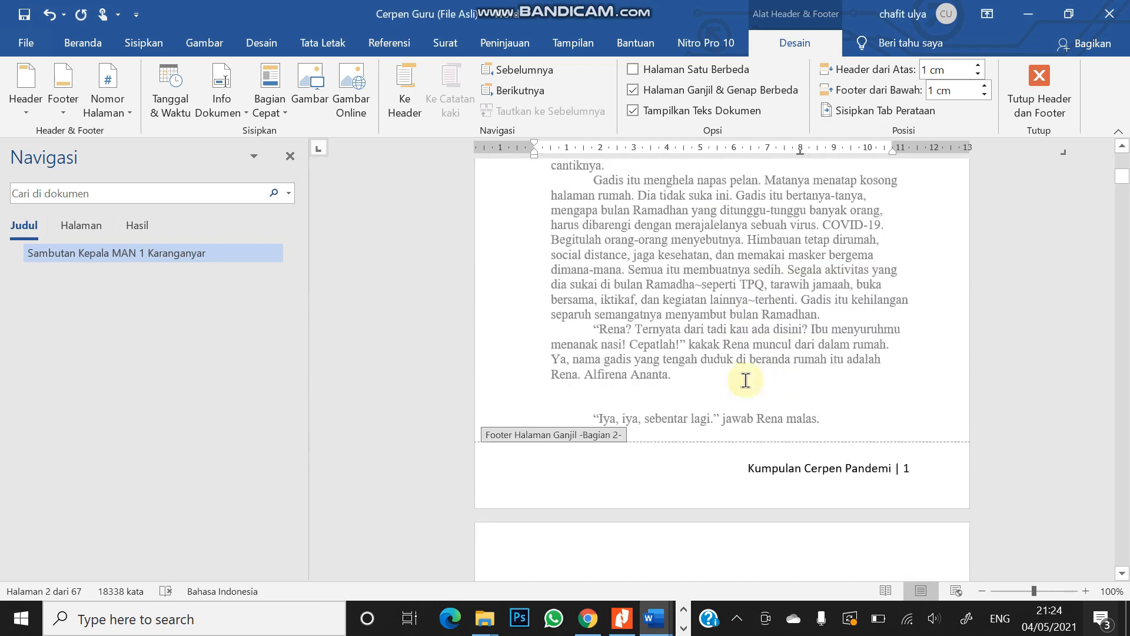
pyautogui.scroll(-10, 901, 364)
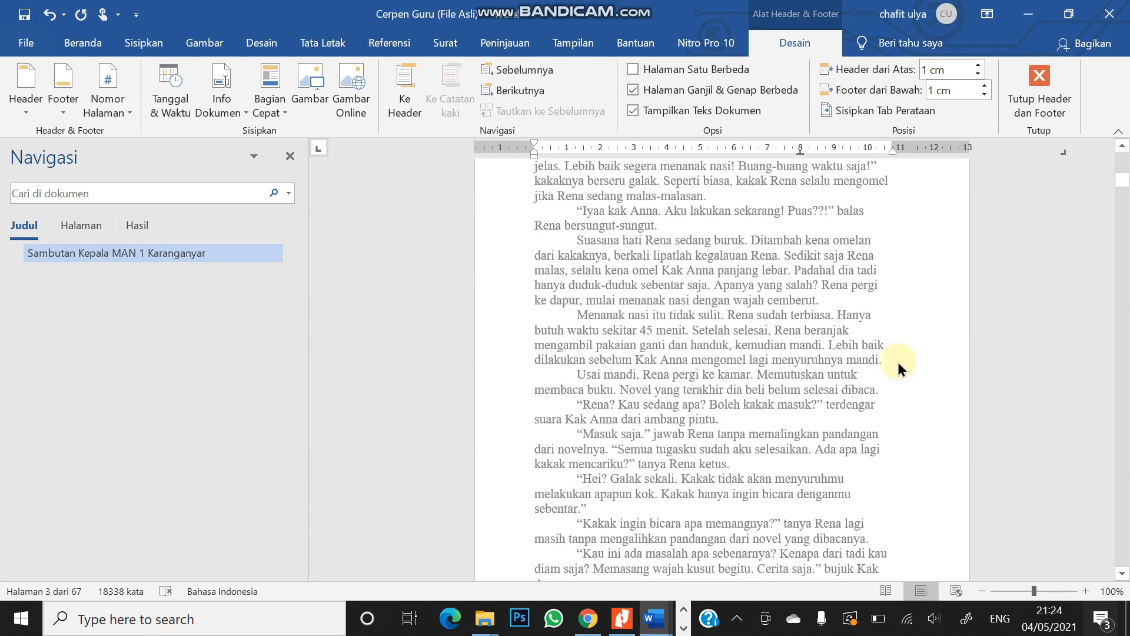
pyautogui.scroll(-10, 568, 468)
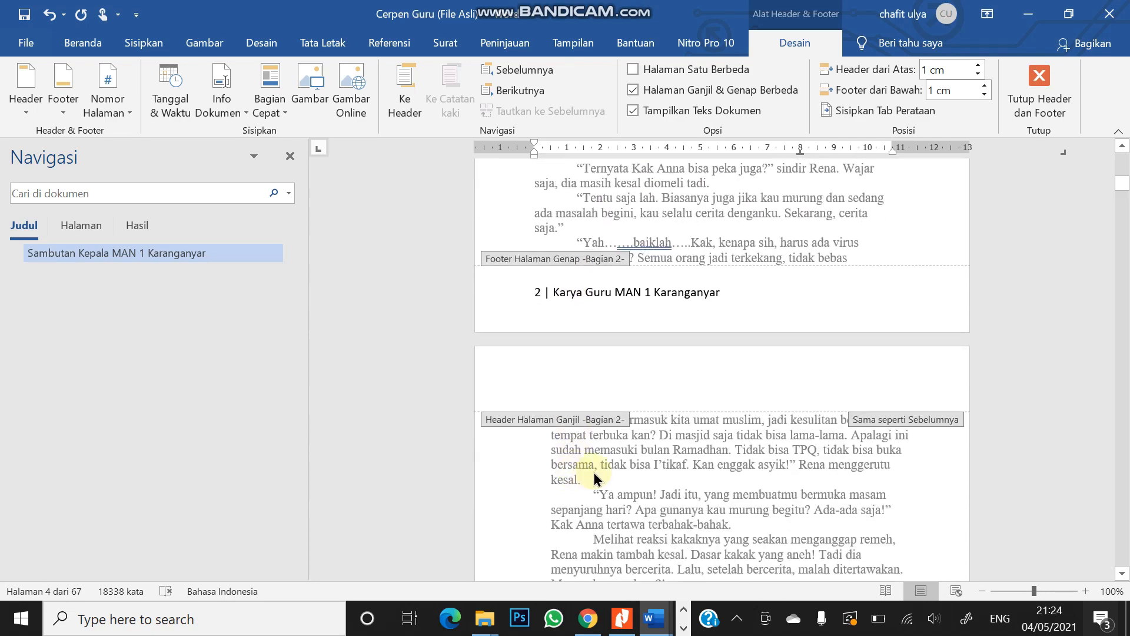
pyautogui.scroll(-15, 825, 456)
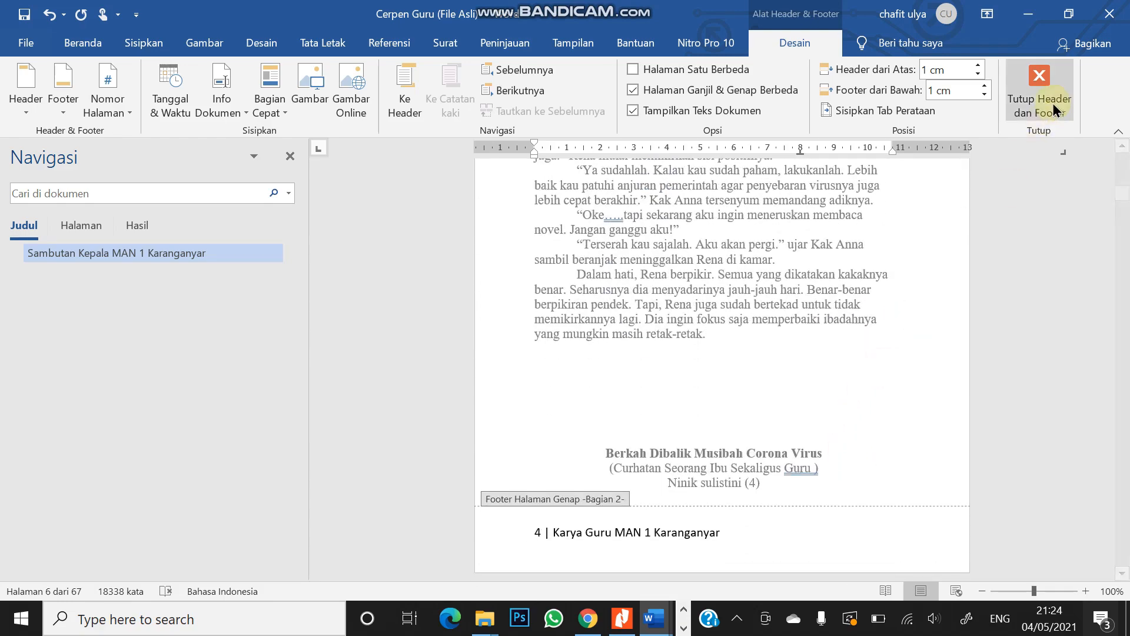
pyautogui.click(1039, 94)
# Insert a next-page section break before the story title "Berkah Dibalik Musibah Corona Virus".
pyautogui.scroll(-18, 720, 396)
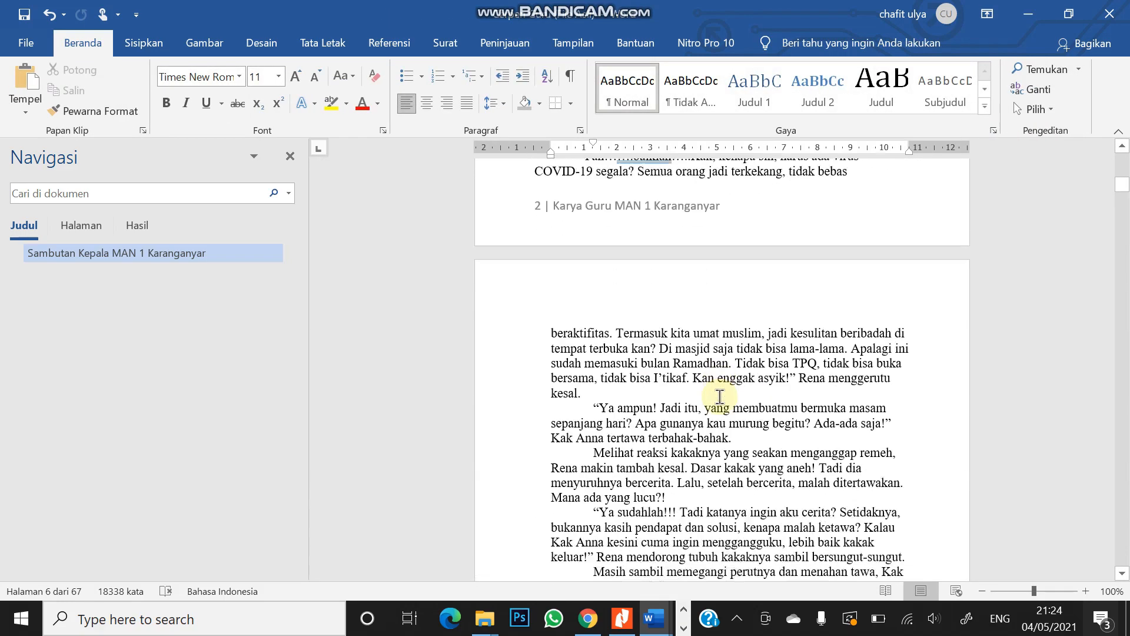
pyautogui.scroll(-15, 719, 397)
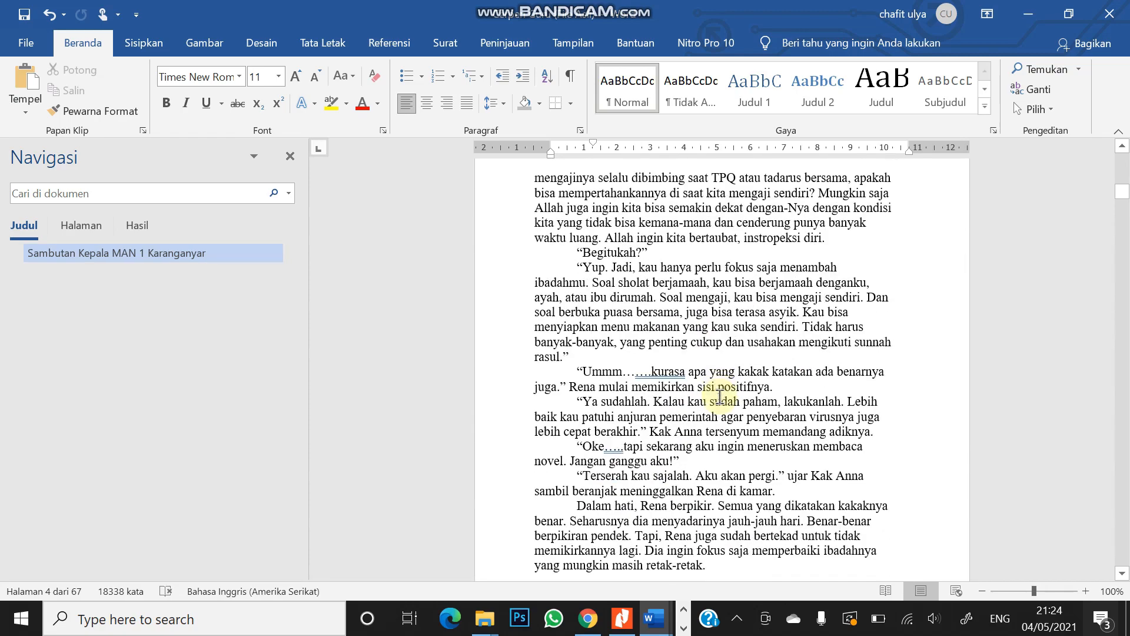
pyautogui.click(596, 346)
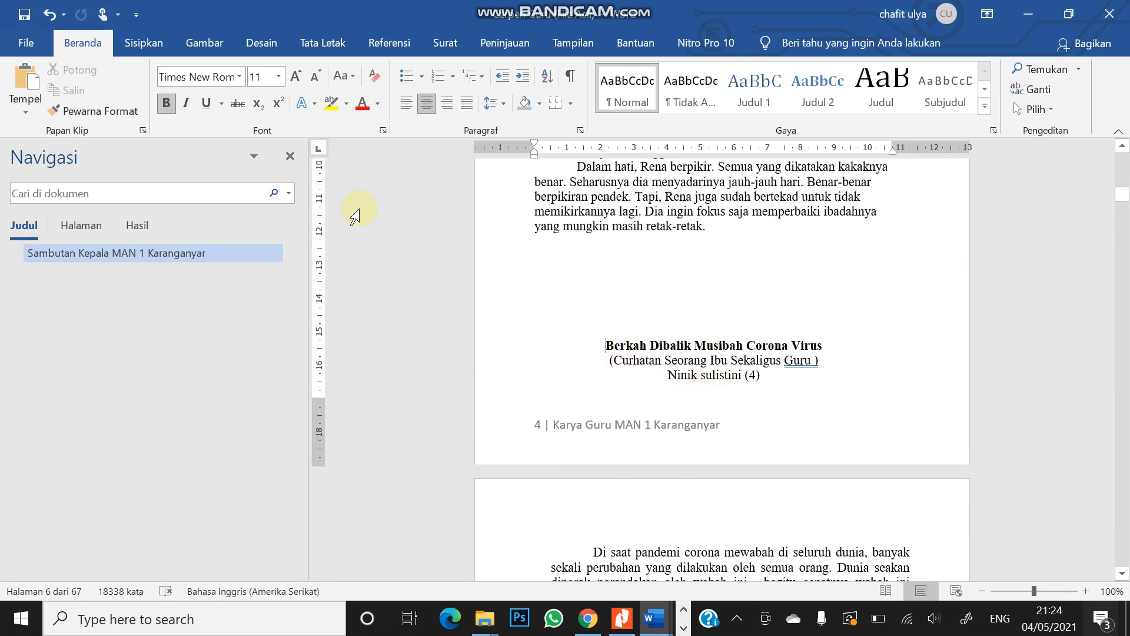
pyautogui.click(312, 44)
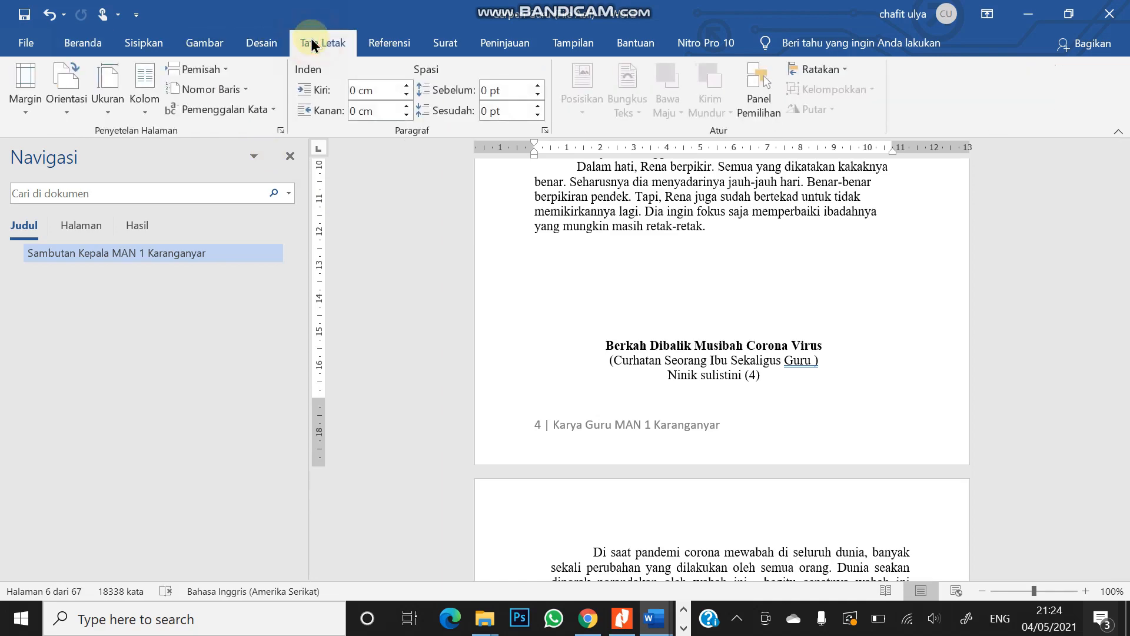
pyautogui.click(201, 71)
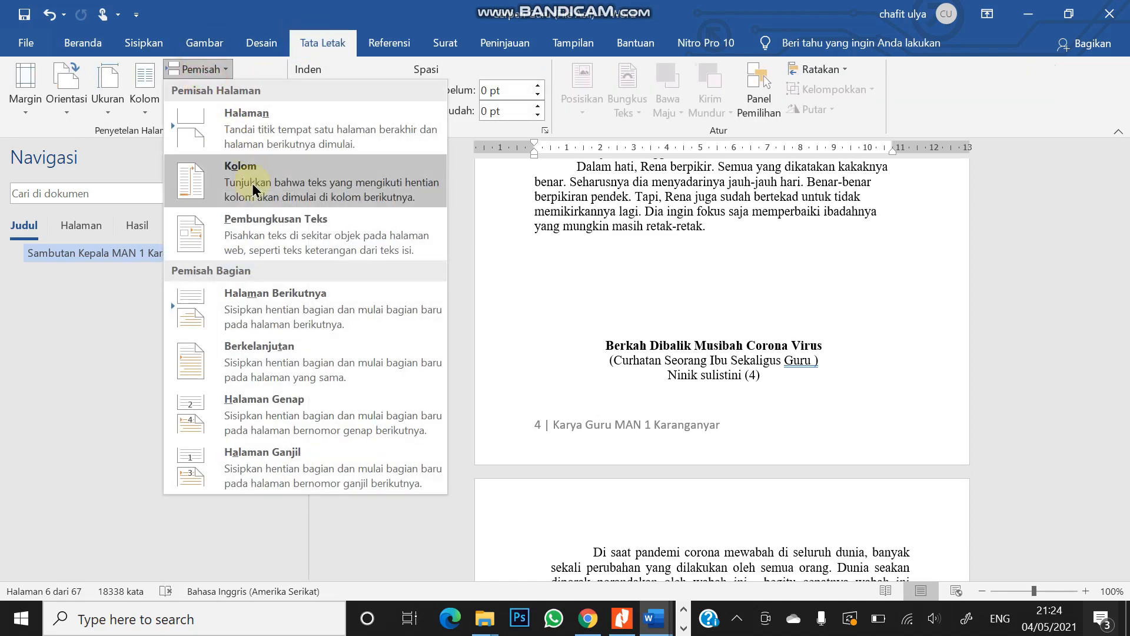
pyautogui.click(284, 303)
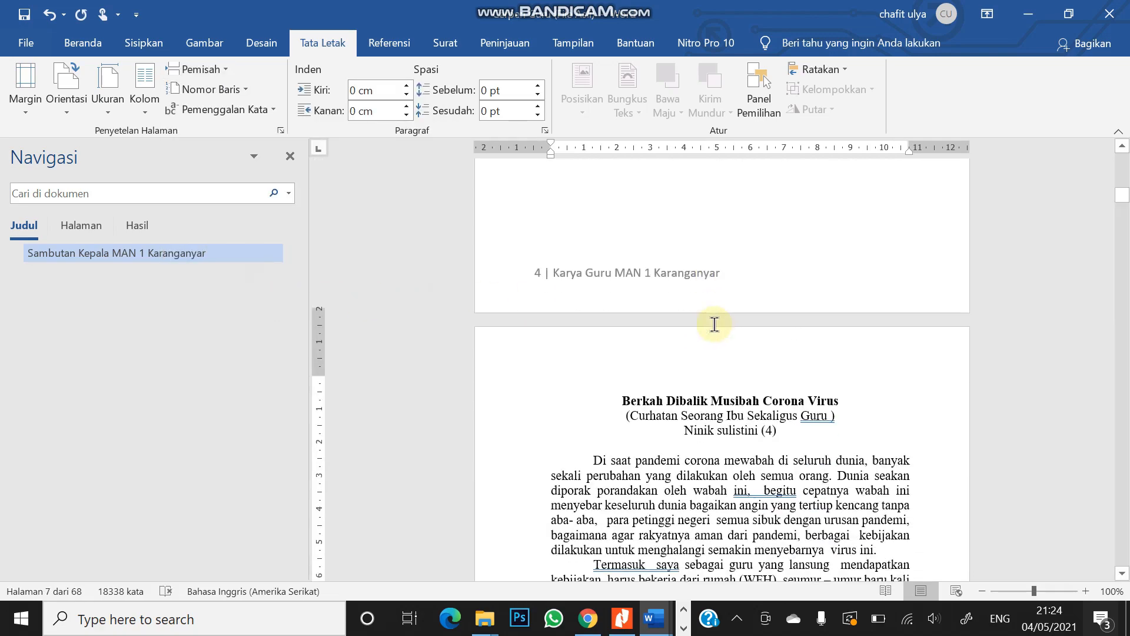
# Set section 3's page numbering to continue from the previous section and close footer editing.
pyautogui.scroll(-10, 714, 323)
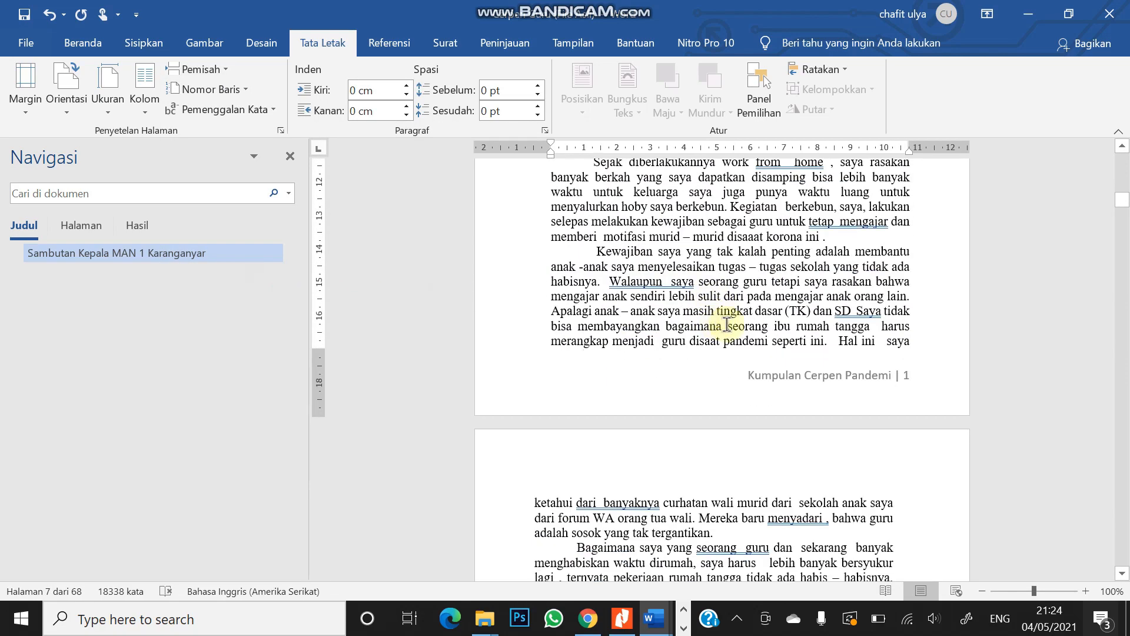
pyautogui.doubleClick(764, 395)
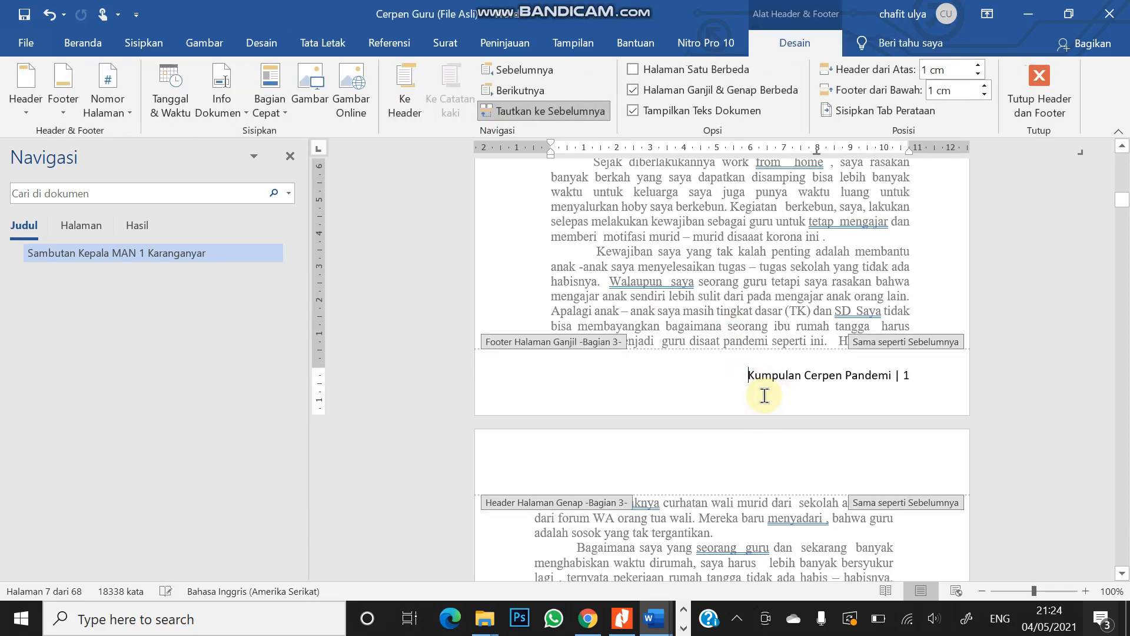
pyautogui.click(106, 113)
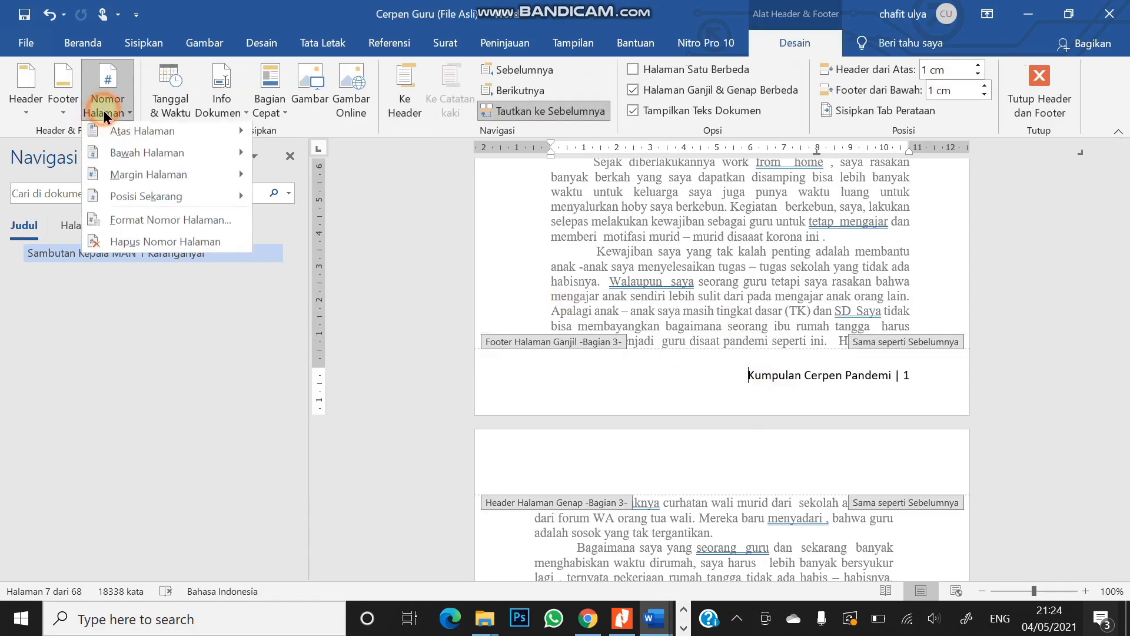
pyautogui.click(174, 222)
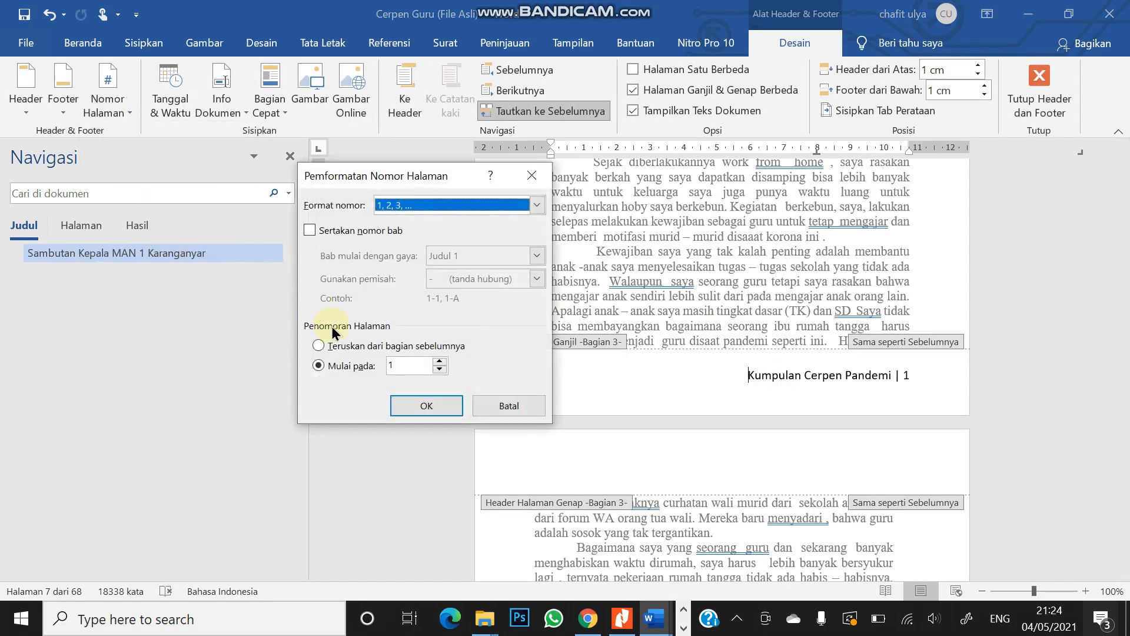
pyautogui.click(345, 347)
pyautogui.click(426, 405)
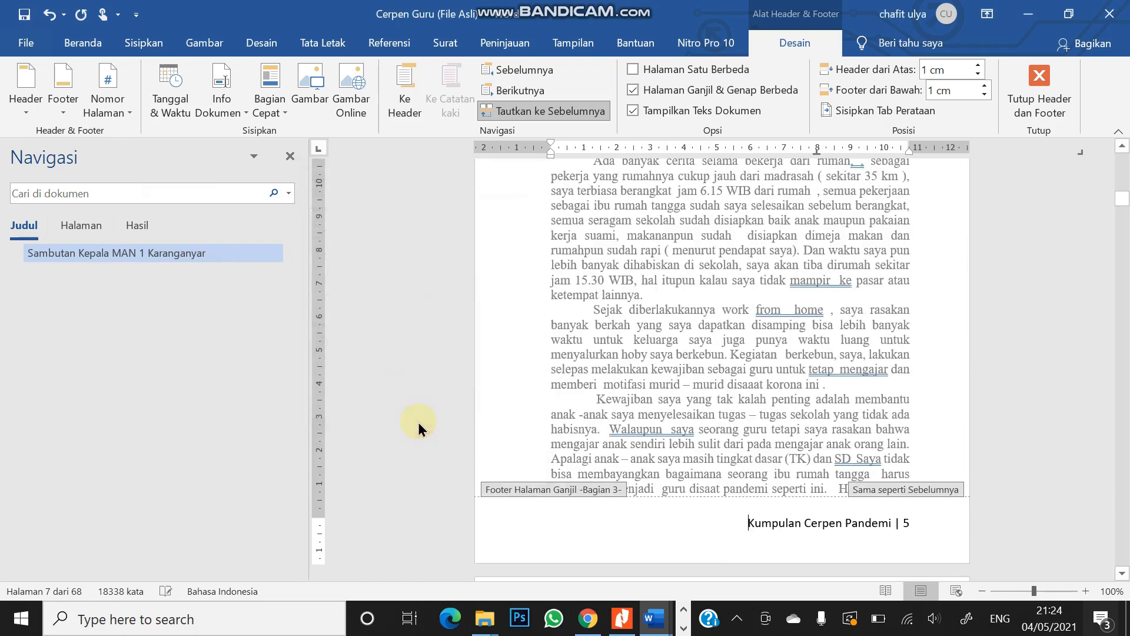
pyautogui.click(1047, 118)
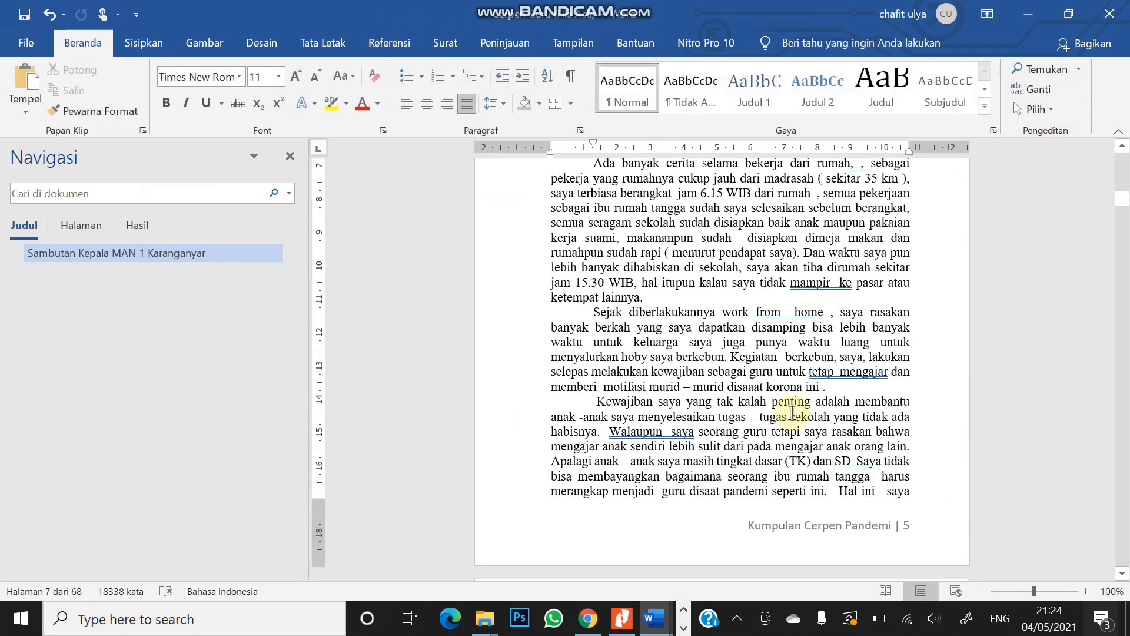
# Insert a next-page section break before the story title "Kisah di Balik WFH".
pyautogui.scroll(10, 811, 411)
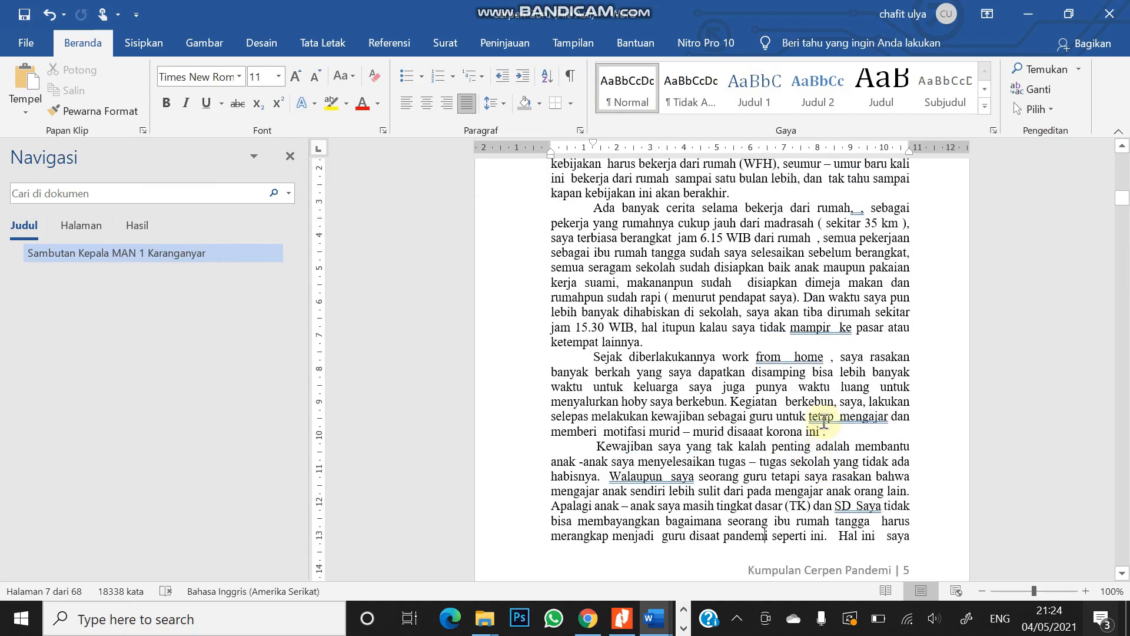
pyautogui.scroll(-18, 821, 418)
pyautogui.scroll(-10, 818, 422)
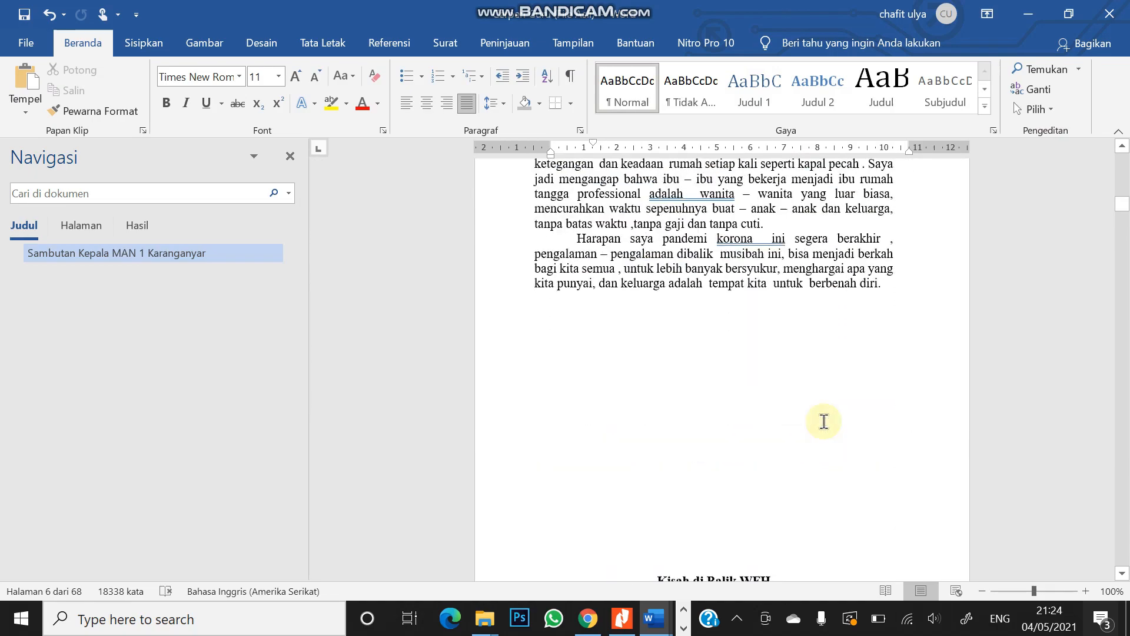
pyautogui.scroll(-3, 808, 422)
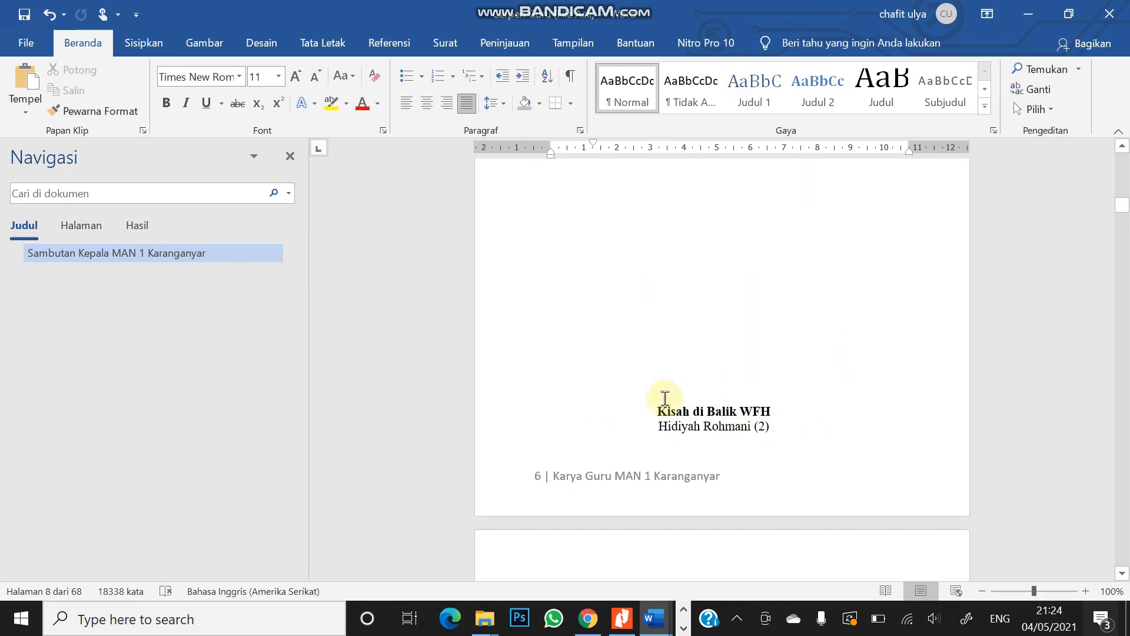
pyautogui.click(656, 409)
pyautogui.click(310, 47)
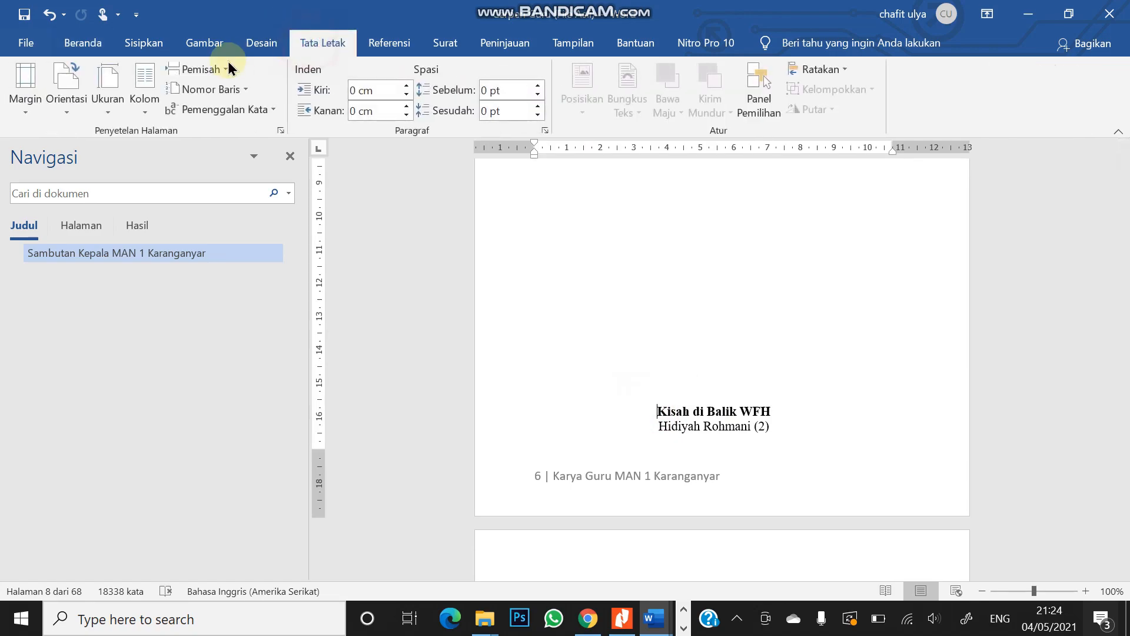
pyautogui.click(216, 71)
pyautogui.click(227, 302)
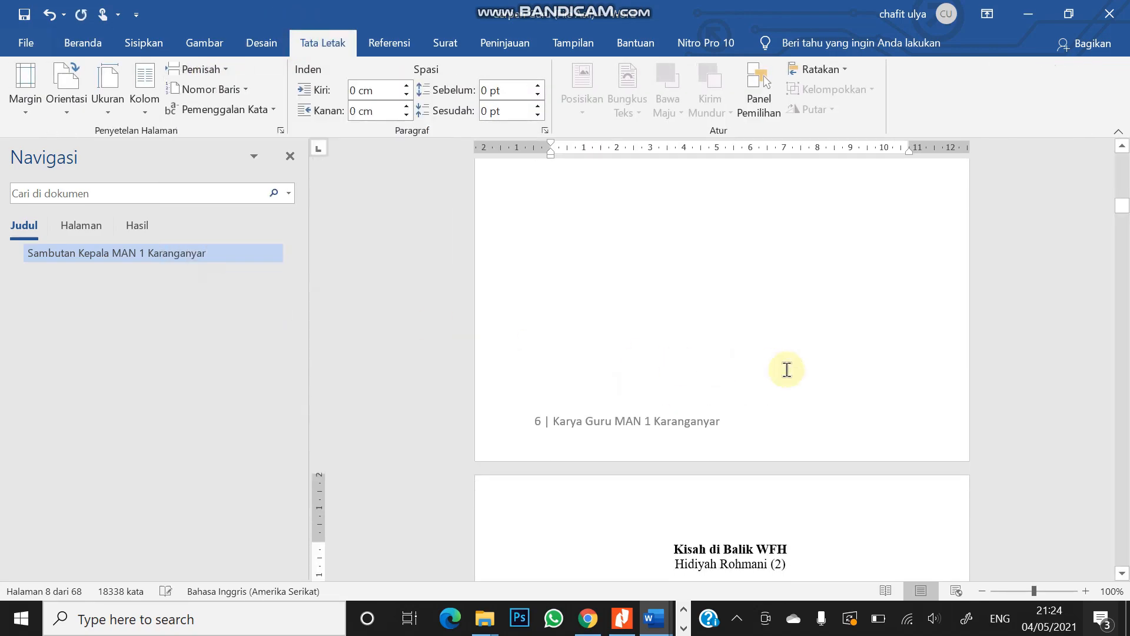
# Review the footer page numbers from the "Kisah di Balik WFH" story back to the first story.
pyautogui.scroll(-8, 788, 370)
pyautogui.scroll(-8, 791, 370)
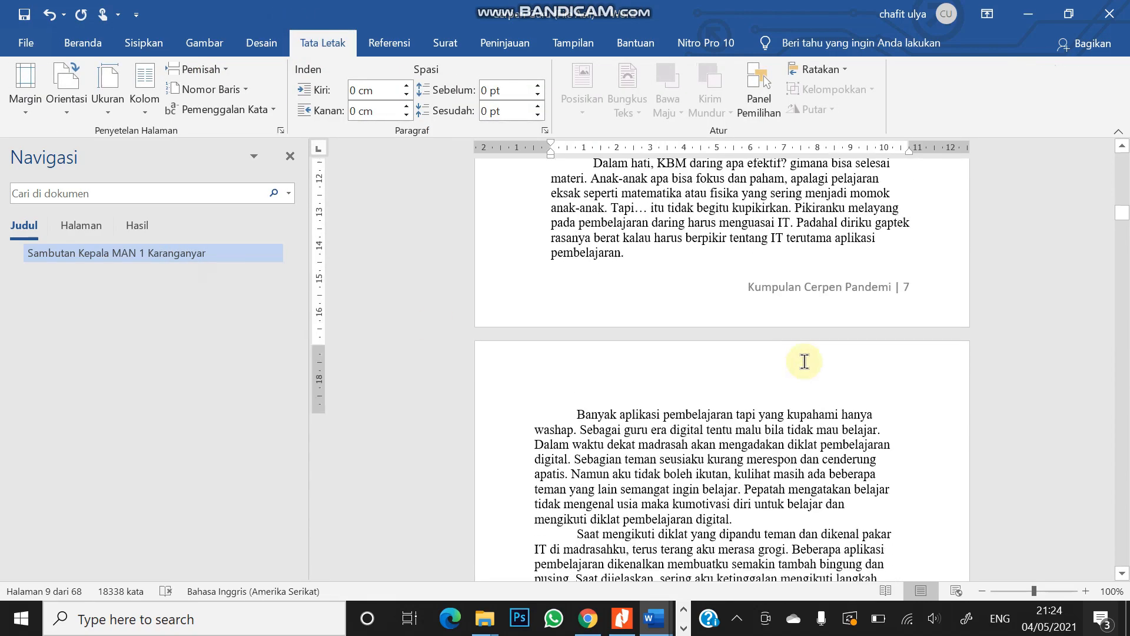
pyautogui.scroll(-10, 795, 368)
pyautogui.scroll(5, 802, 360)
pyautogui.scroll(5, 804, 360)
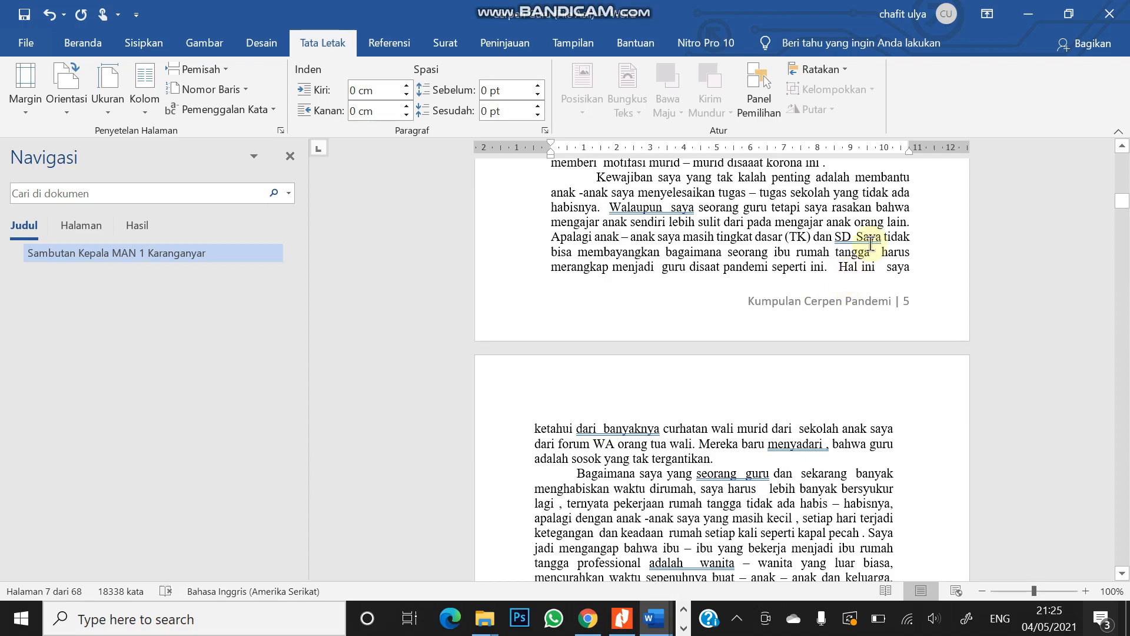
pyautogui.scroll(15, 851, 289)
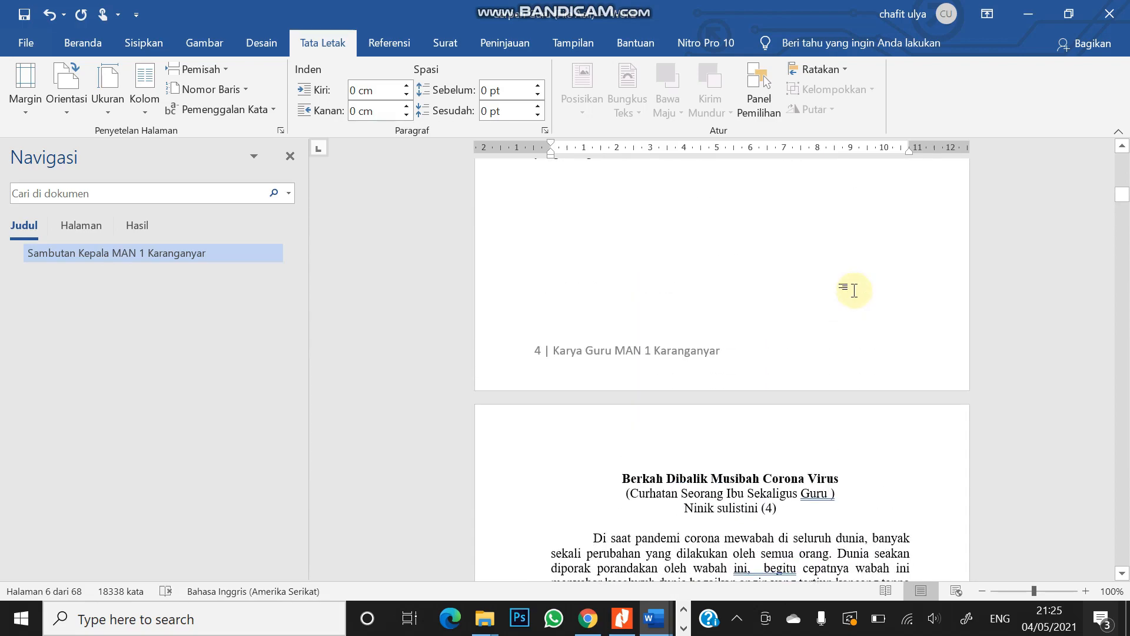
pyautogui.scroll(20, 854, 290)
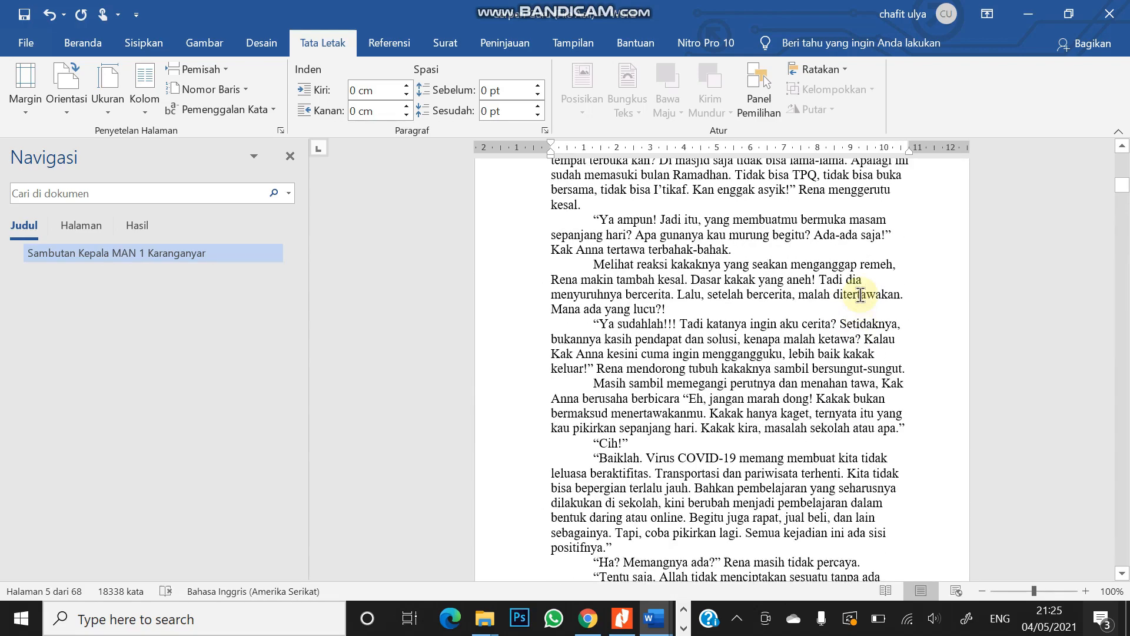
pyautogui.scroll(20, 861, 294)
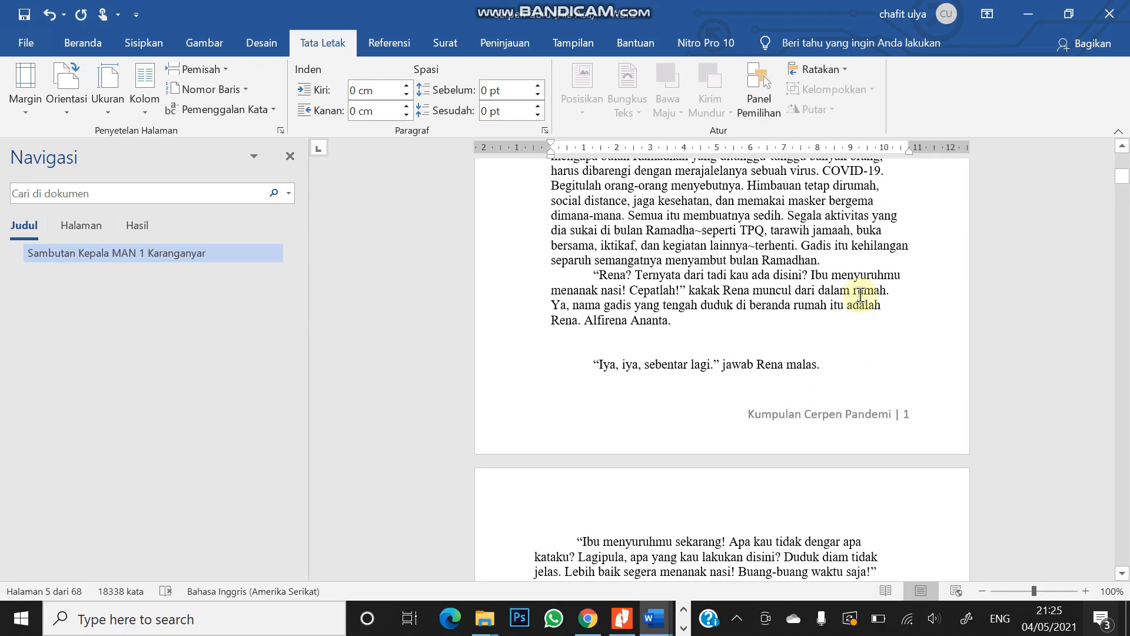
pyautogui.scroll(12, 860, 294)
# Open section 2's odd-page footer on the first story's opening page and enable a different first page.
pyautogui.scroll(-6, 860, 295)
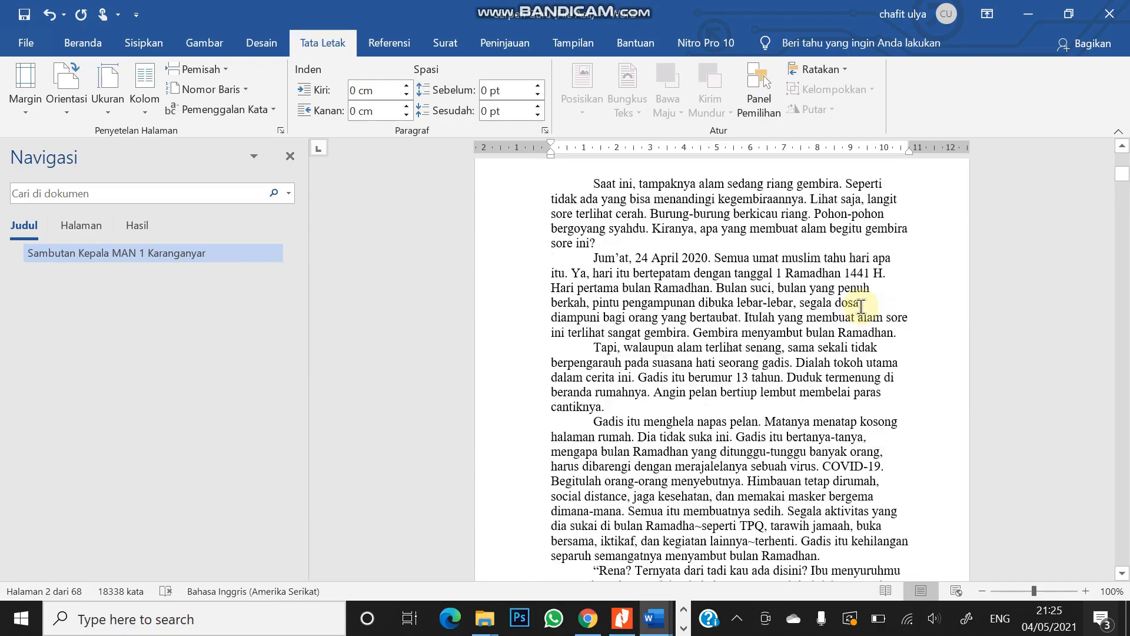
pyautogui.scroll(-5, 861, 307)
pyautogui.doubleClick(784, 523)
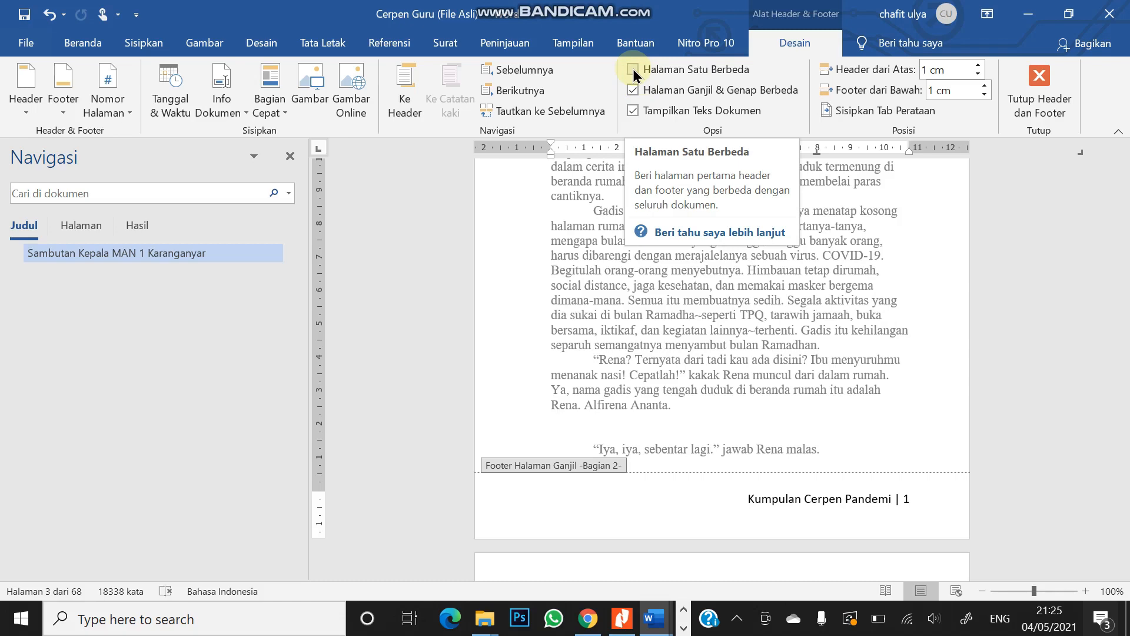
pyautogui.click(635, 71)
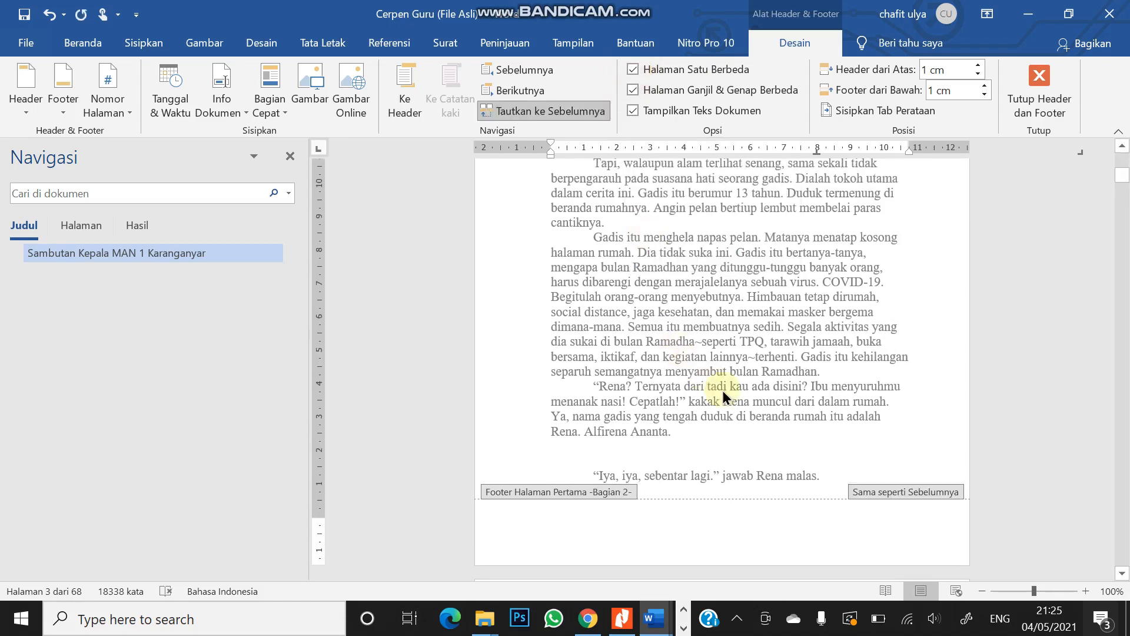
# Enable a different first page for section 3, the story "Berkah Dibalik Musibah Corona Virus", and close footer editing.
pyautogui.doubleClick(788, 376)
pyautogui.scroll(-15, 789, 380)
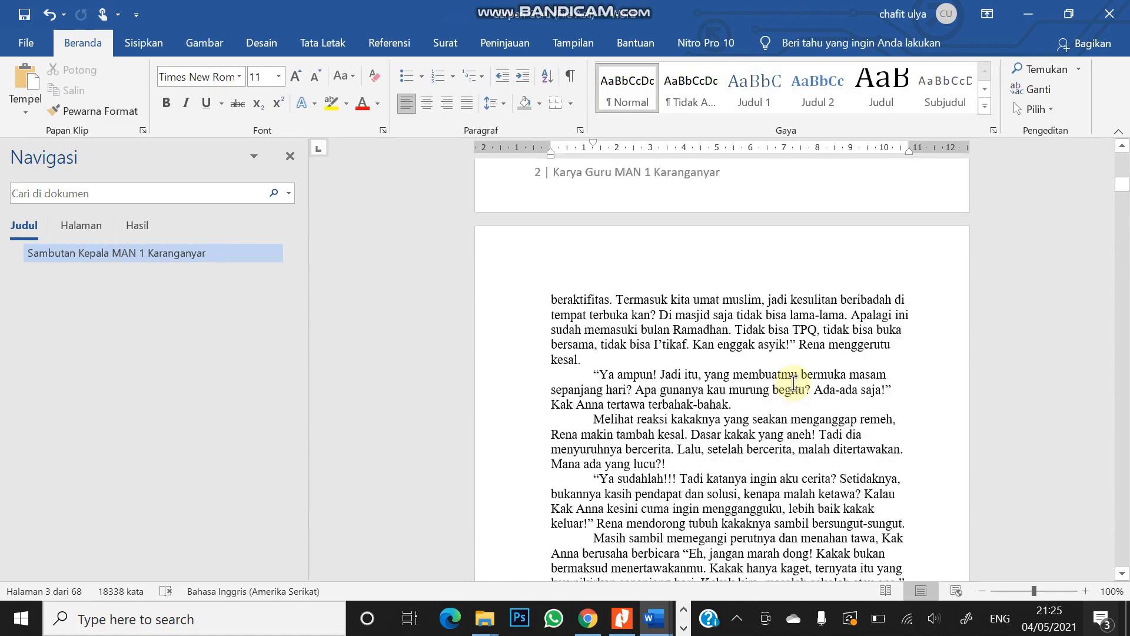
pyautogui.scroll(-15, 793, 383)
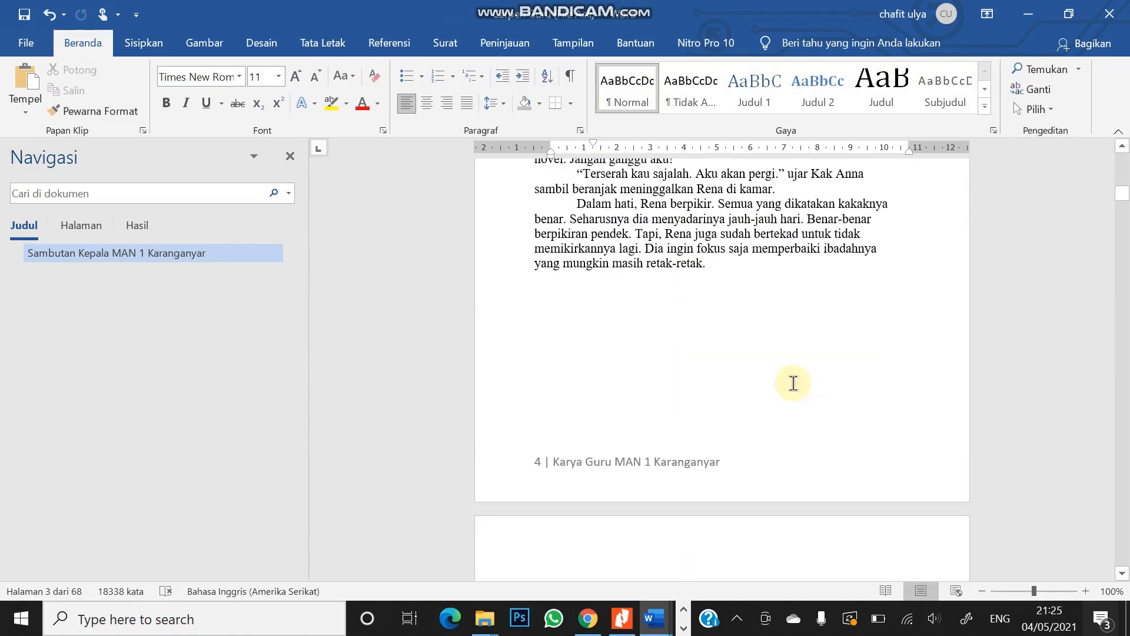
pyautogui.scroll(-15, 793, 383)
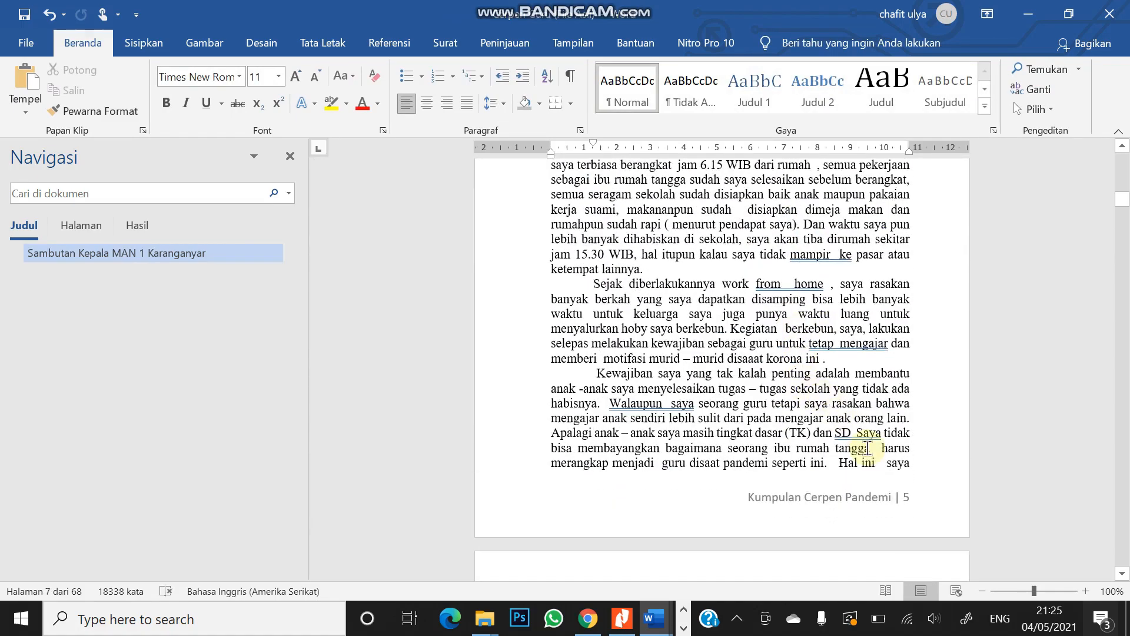
pyautogui.doubleClick(801, 508)
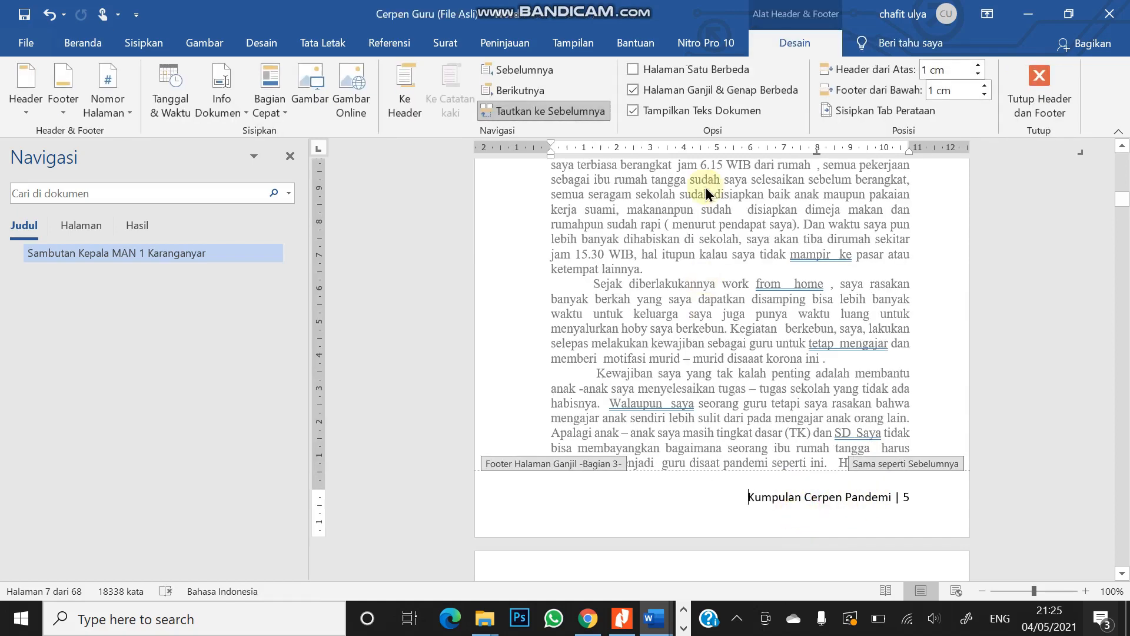
pyautogui.click(633, 69)
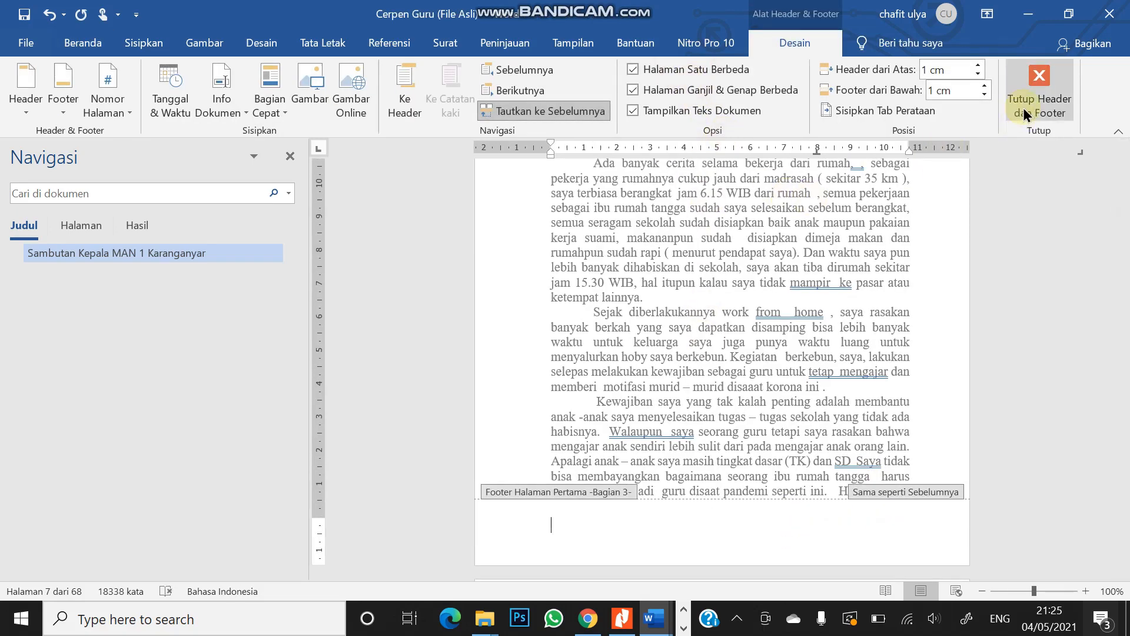
pyautogui.click(1024, 112)
# Enable a different first page for section 4, the story "Kisah di Balik WFH", and close footer editing.
pyautogui.scroll(6, 715, 374)
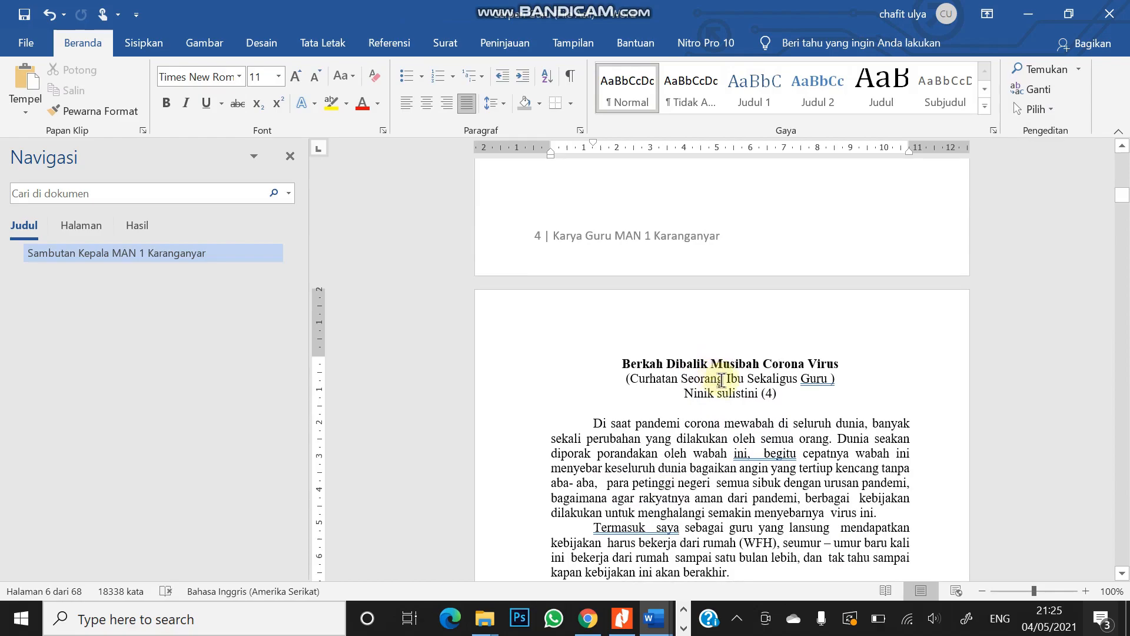
pyautogui.scroll(-20, 721, 379)
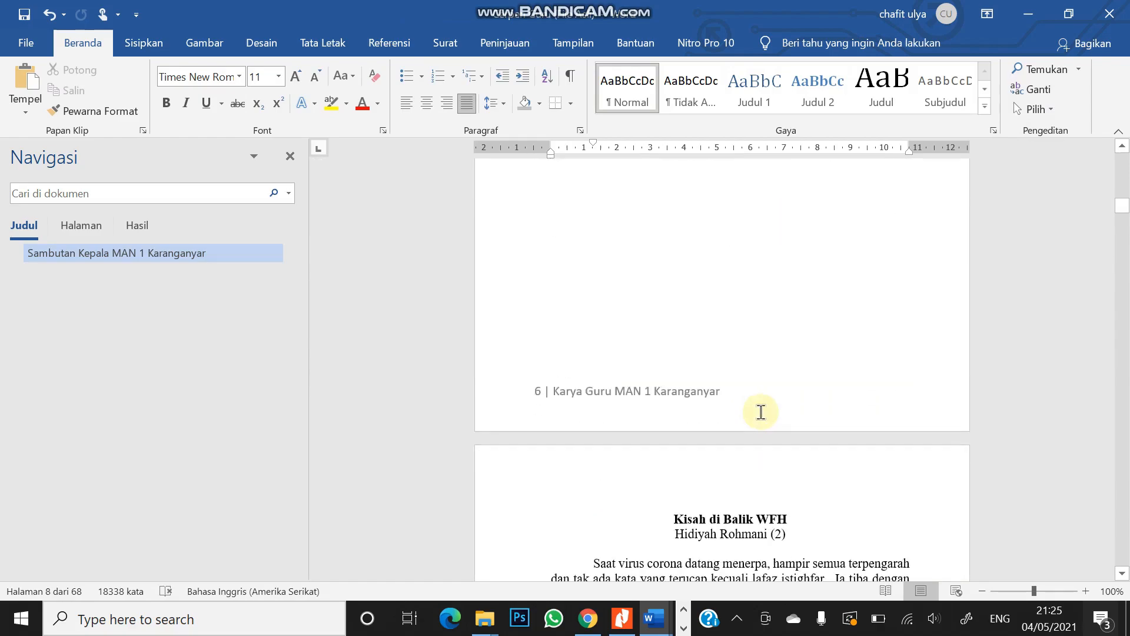
pyautogui.scroll(-15, 761, 412)
pyautogui.click(761, 434)
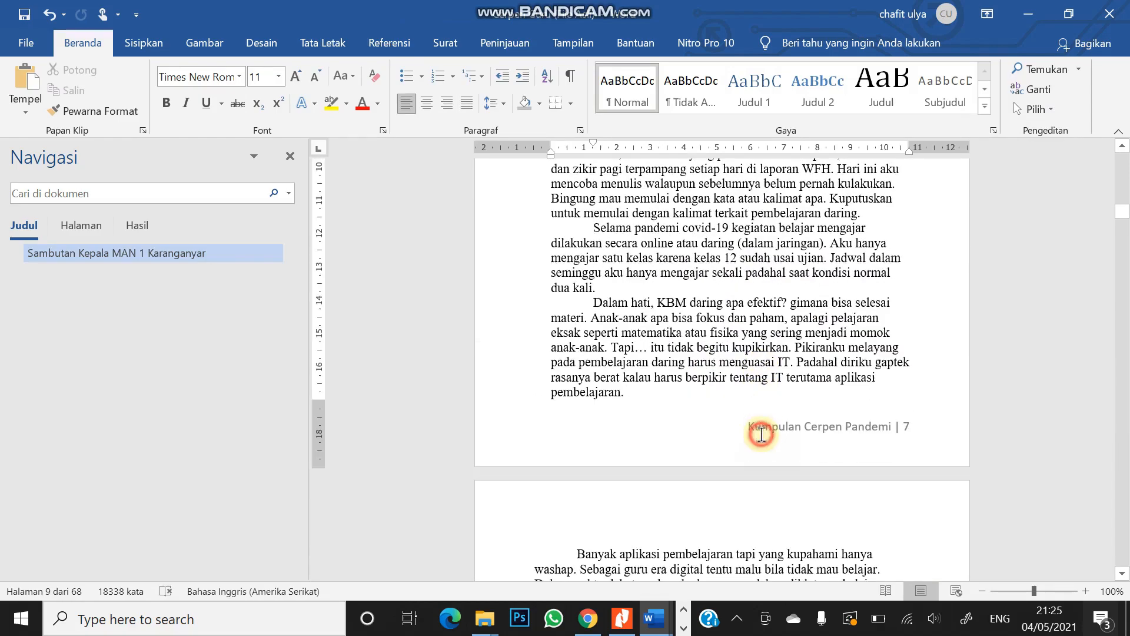
pyautogui.doubleClick(761, 434)
pyautogui.click(709, 71)
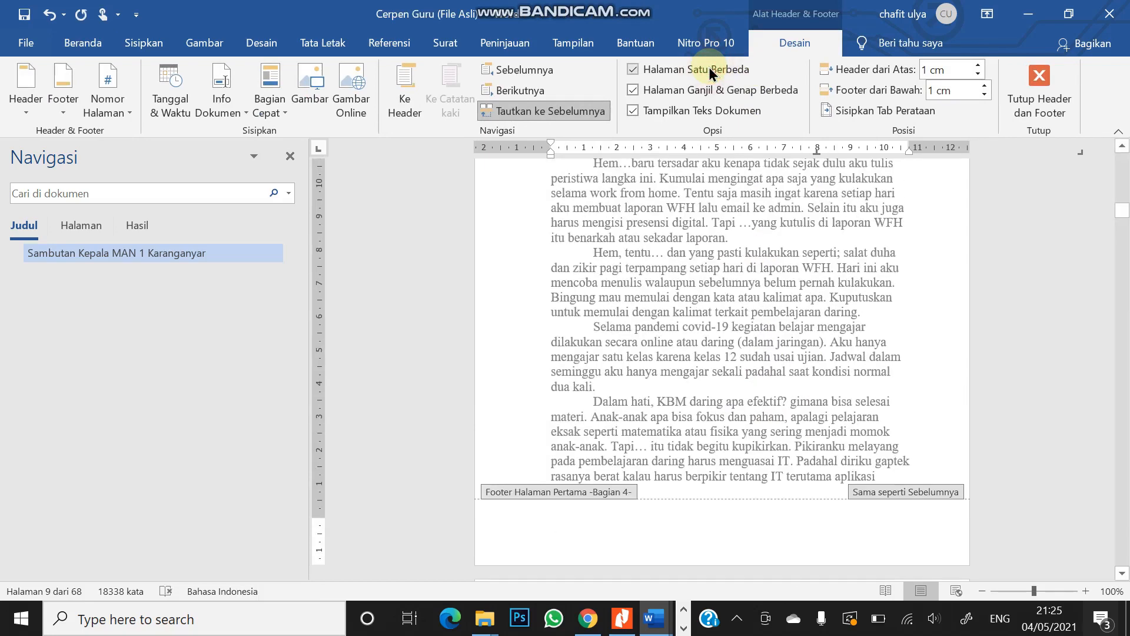
pyautogui.click(1030, 110)
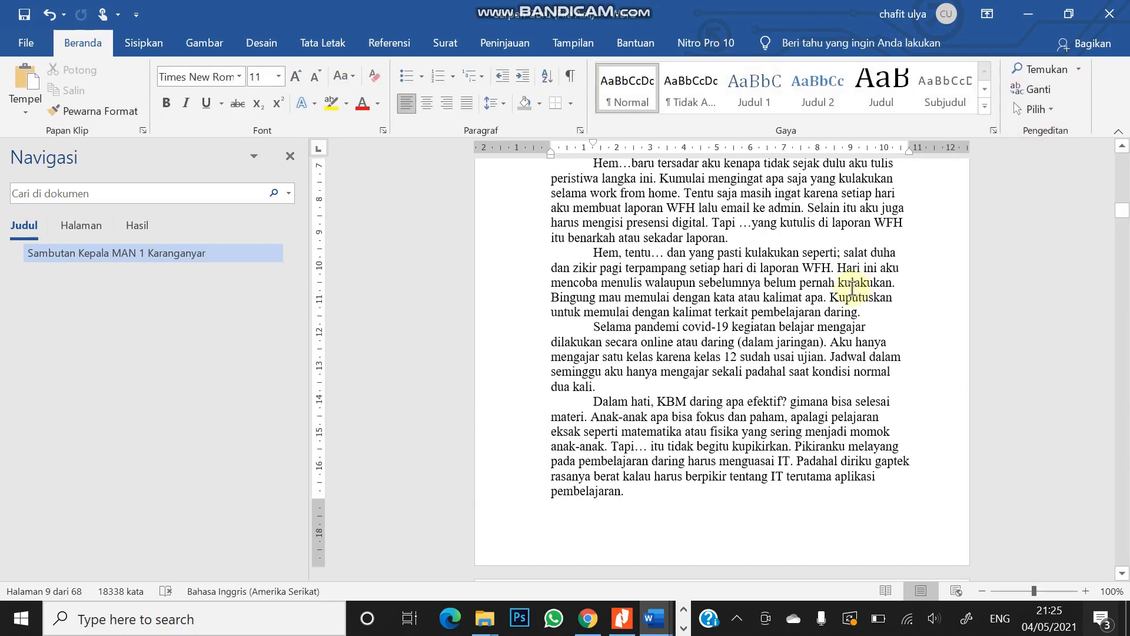
# Undo the different-first-page settings of the story sections and check the footers back to the first story's opening page.
pyautogui.hotkey('ctrl', 'z')
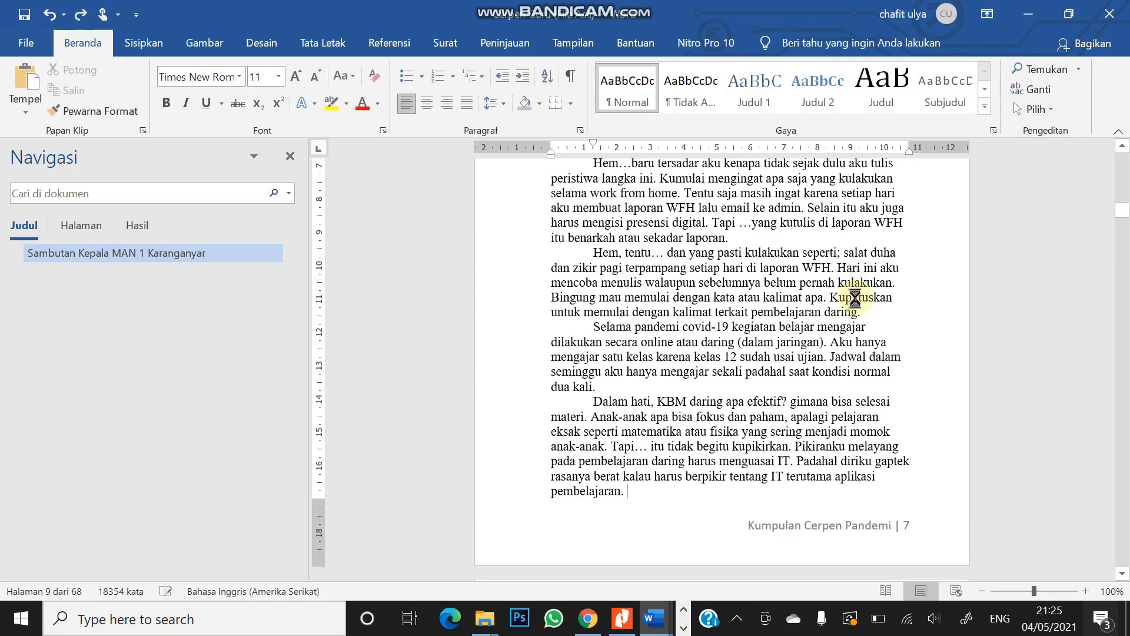
pyautogui.scroll(20, 851, 305)
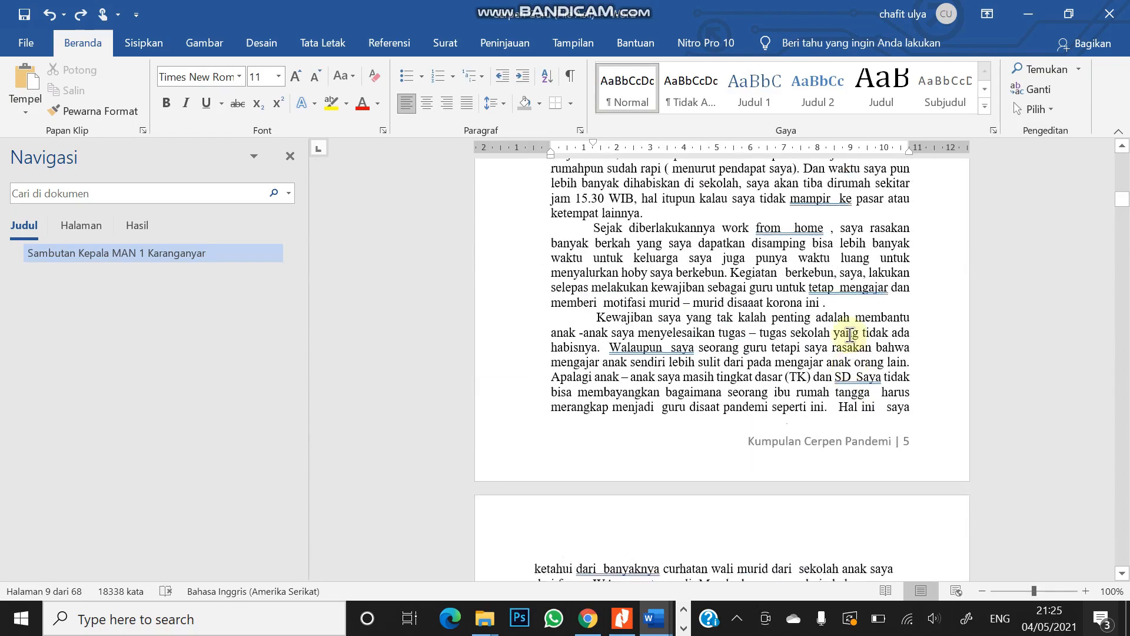
pyautogui.scroll(20, 850, 335)
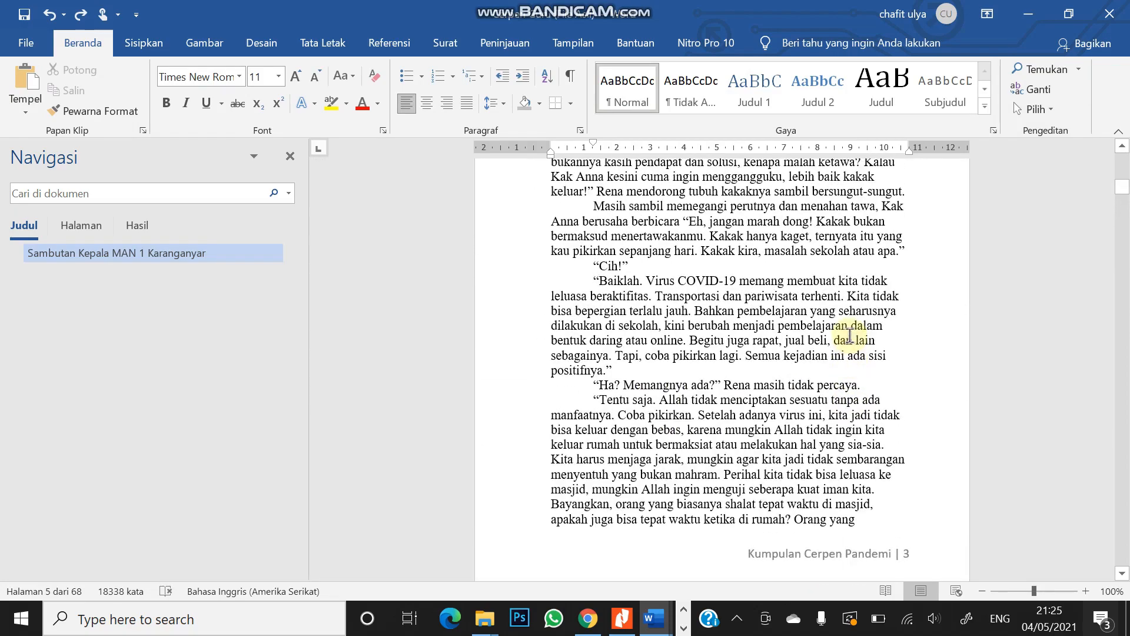
pyautogui.scroll(18, 850, 335)
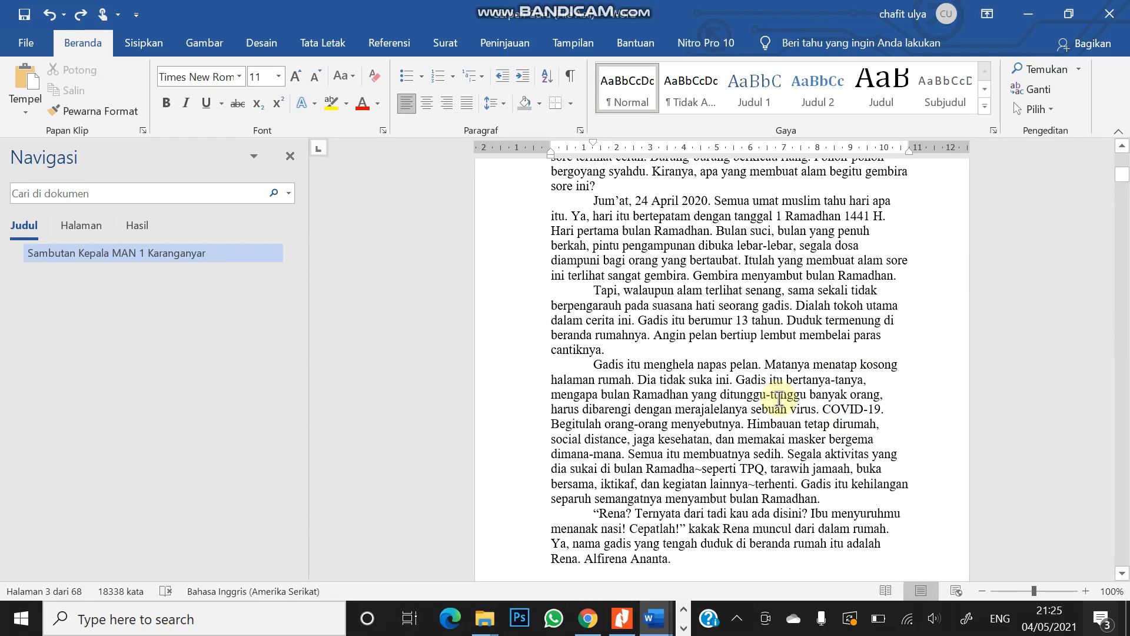
pyautogui.scroll(8, 779, 398)
pyautogui.scroll(-13, 794, 438)
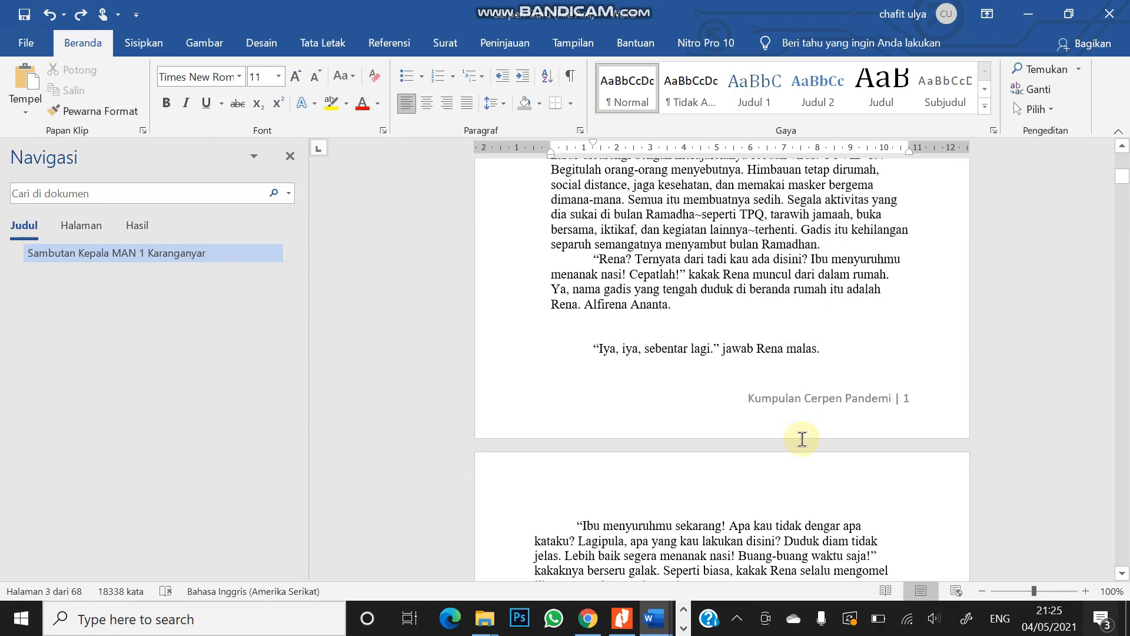
pyautogui.scroll(13, 802, 439)
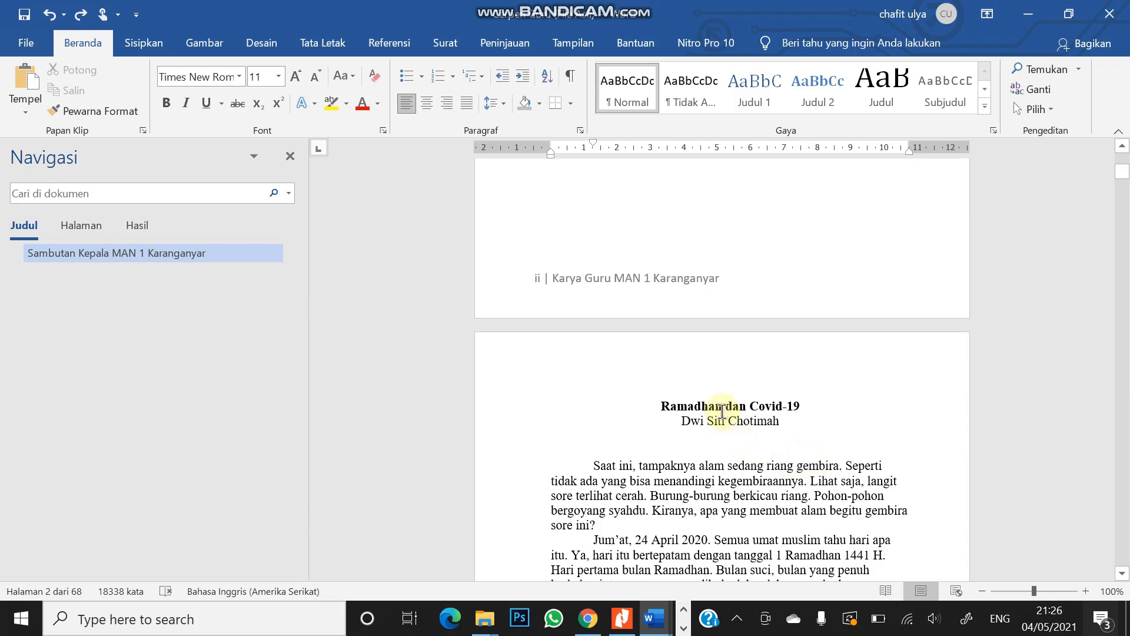
# Apply the Judul style to the first story's title "Ramadhan dan Covid-19".
pyautogui.click(721, 407)
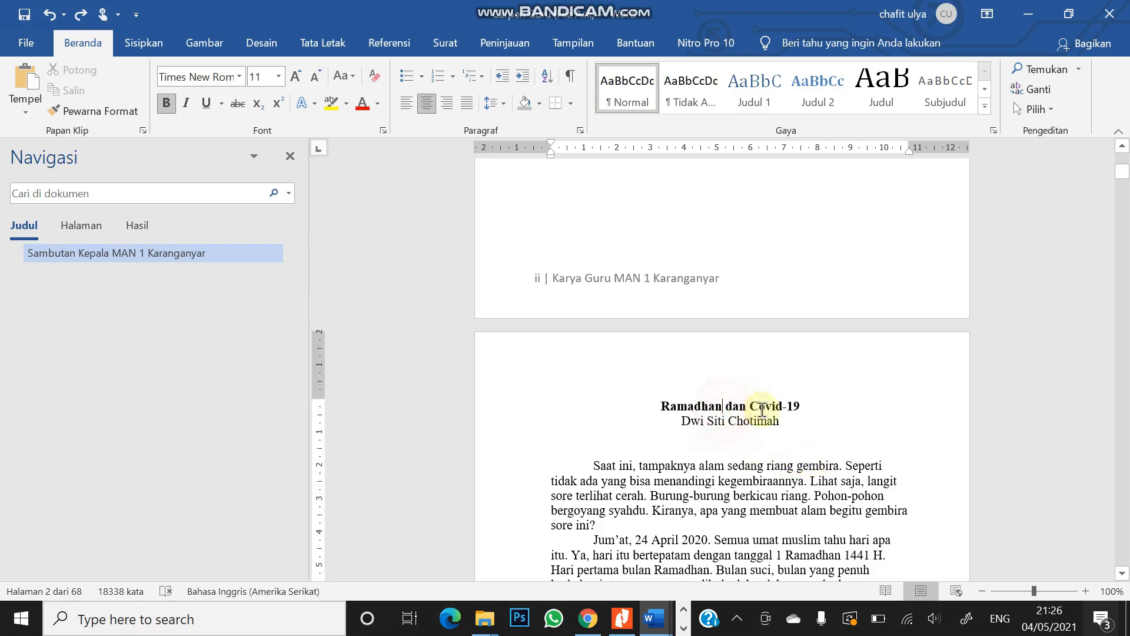
pyautogui.click(881, 88)
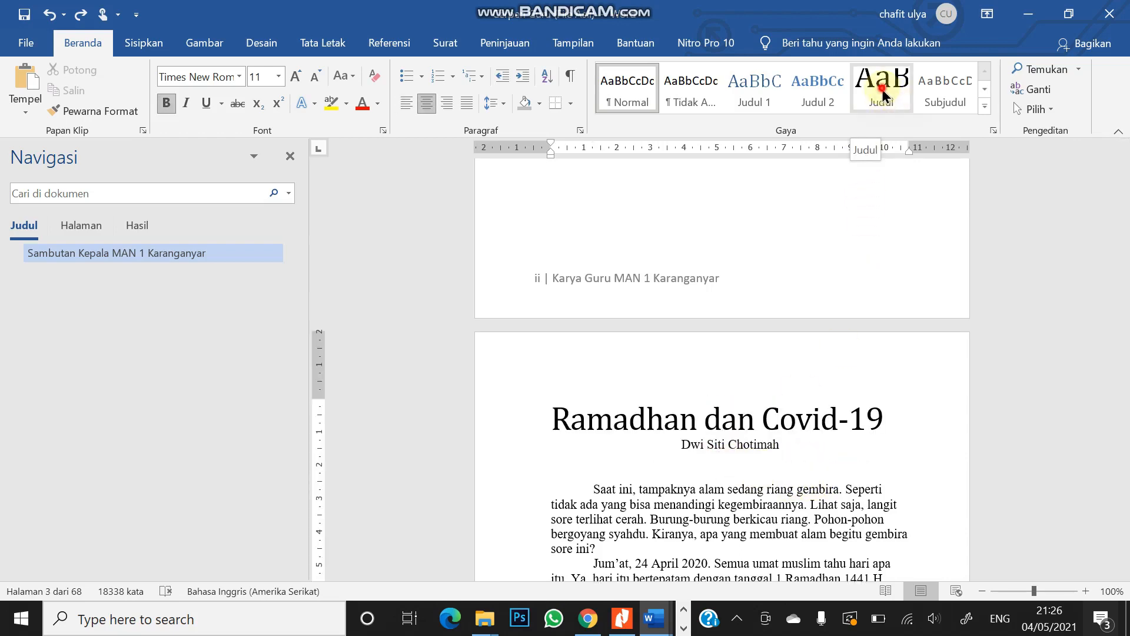
pyautogui.click(881, 90)
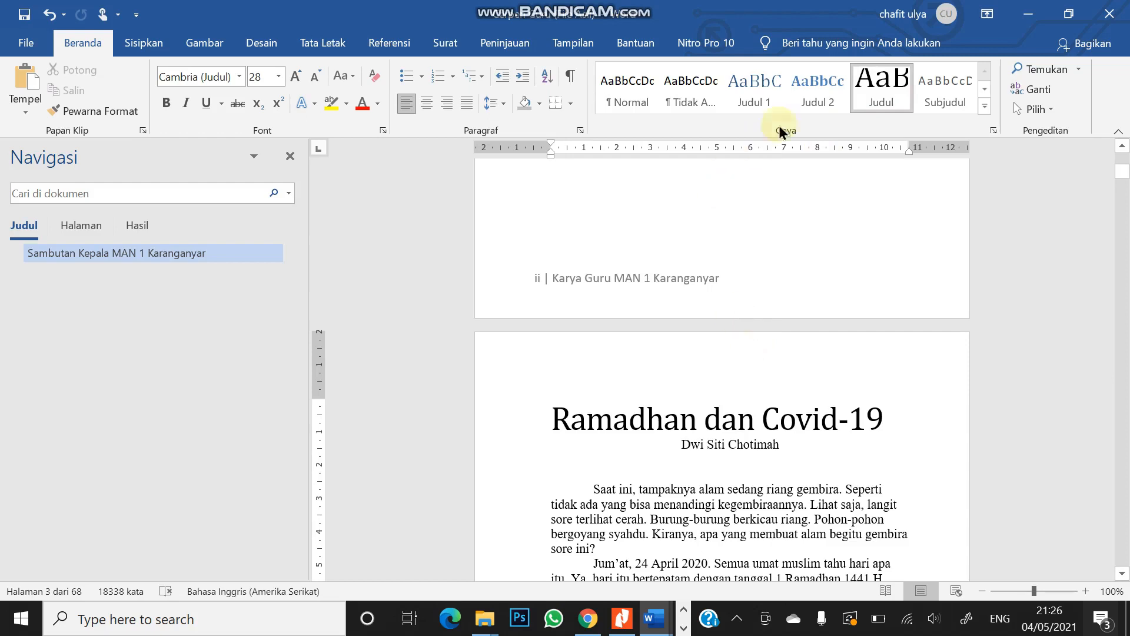
# Modify the Judul style to use the font Tw Cen MT Condensed Extra Bold.
pyautogui.rightClick(883, 94)
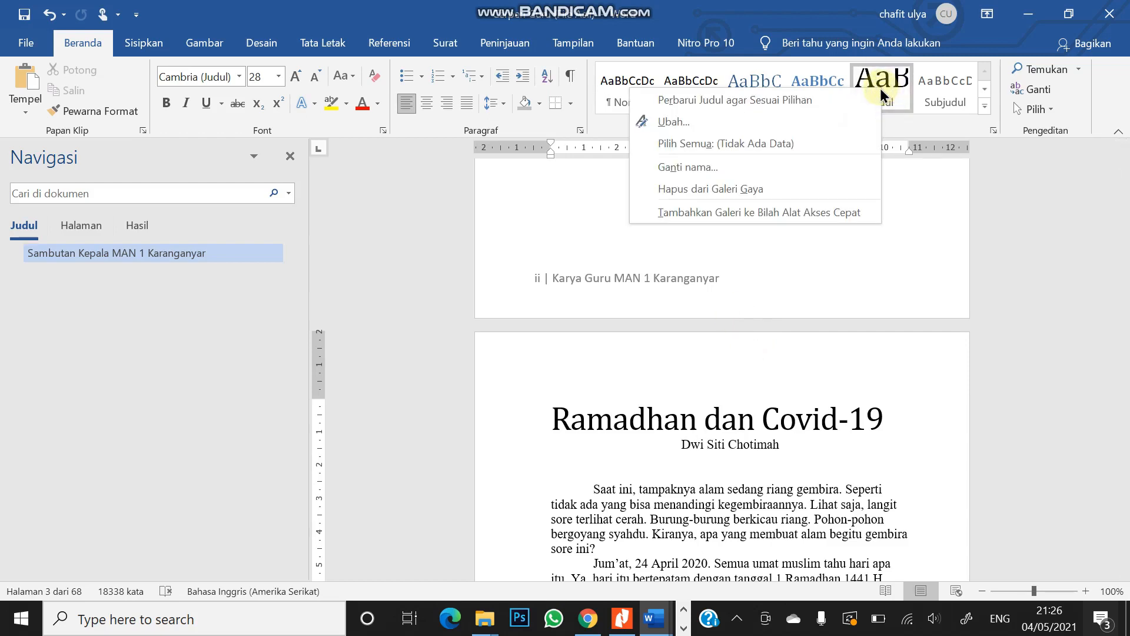
pyautogui.click(687, 126)
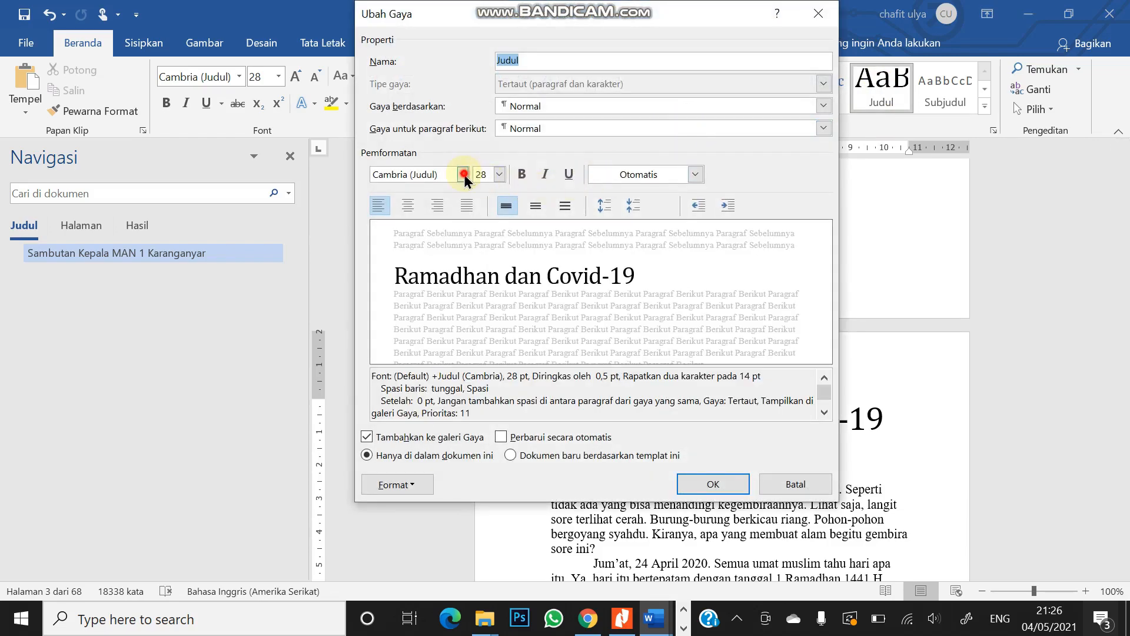
pyautogui.click(463, 174)
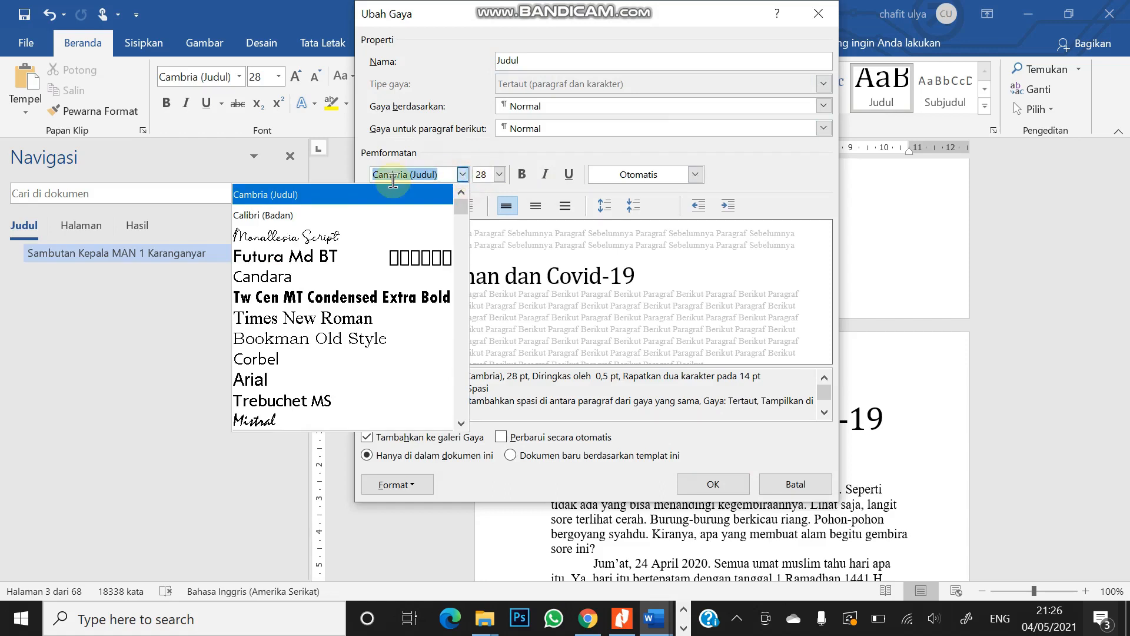
pyautogui.click(310, 298)
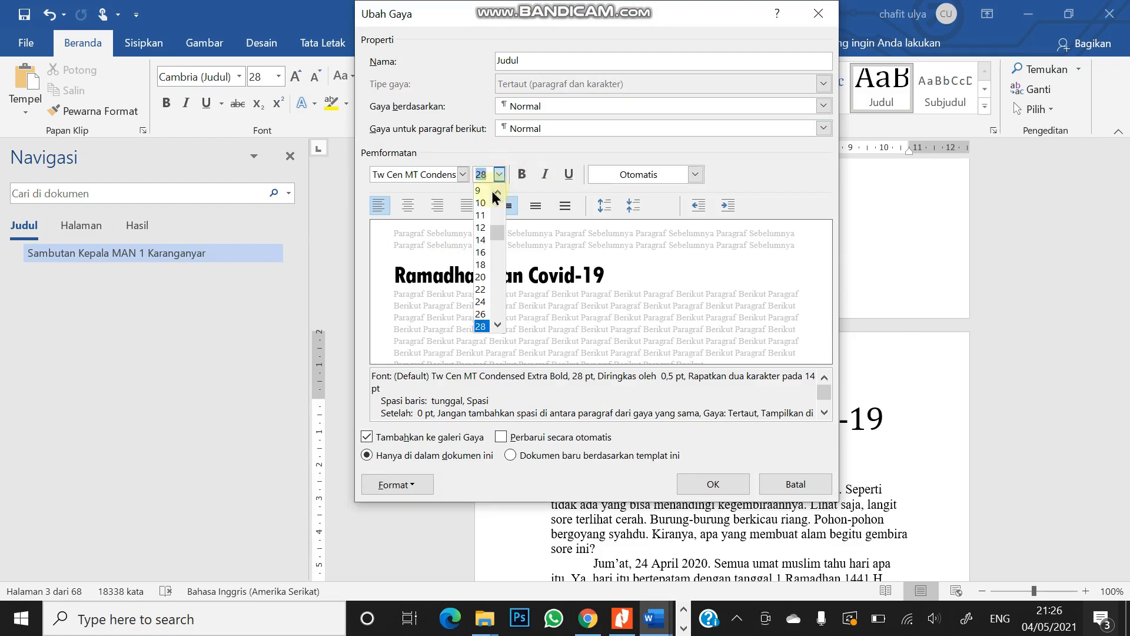
# Try a 48 pt size for the Judul style, centre its text and reduce the size to 26 pt.
pyautogui.click(497, 326)
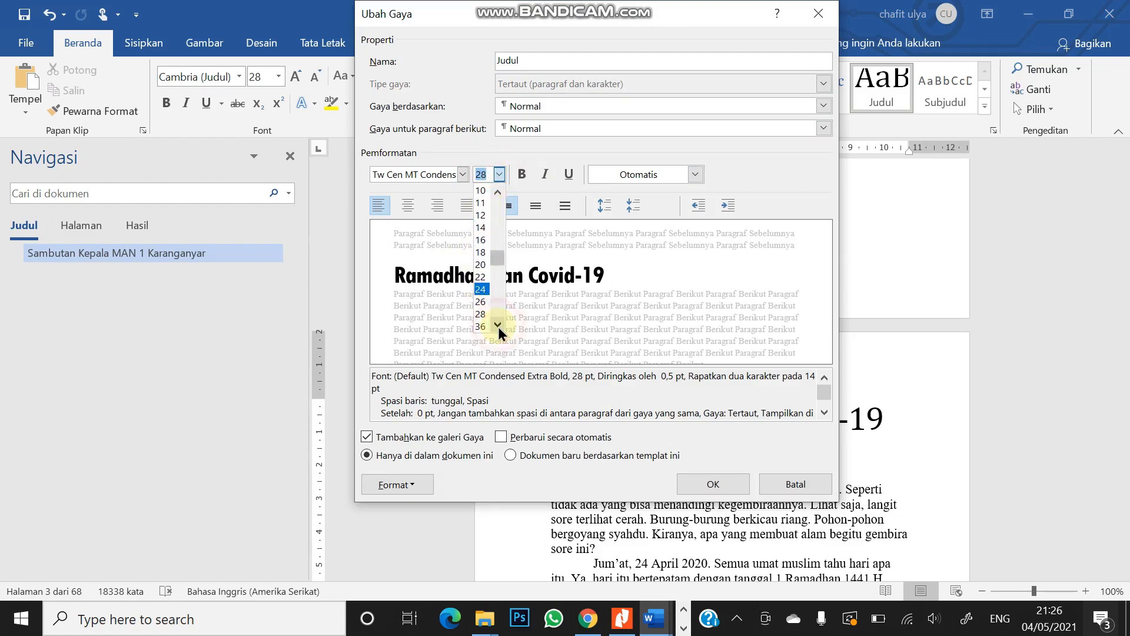
pyautogui.click(498, 325)
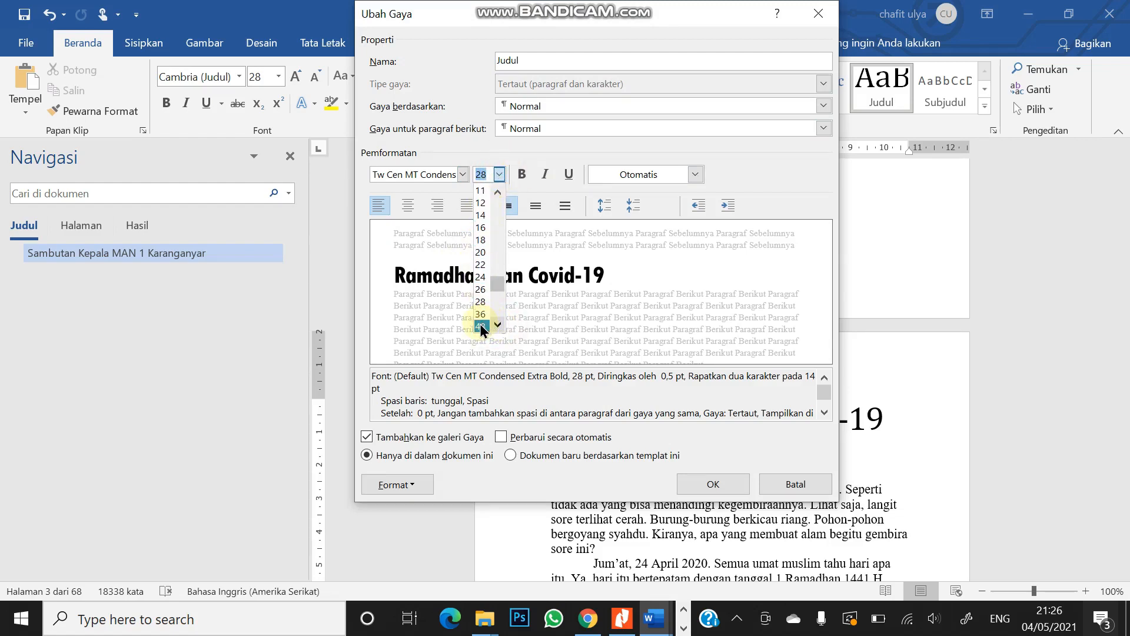
pyautogui.click(481, 326)
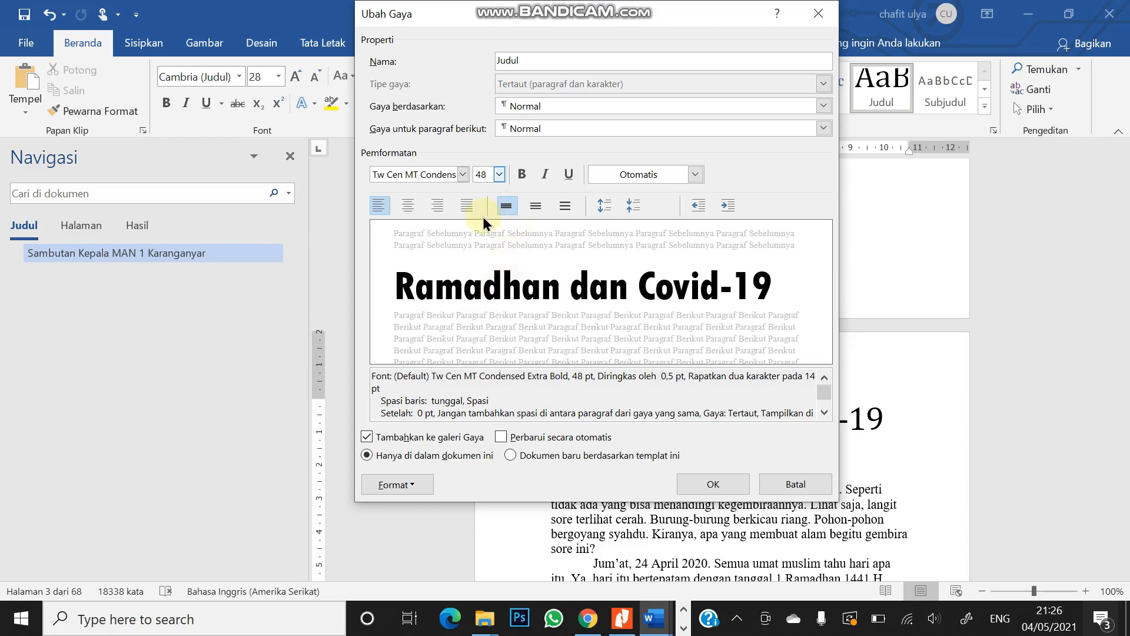
pyautogui.click(407, 206)
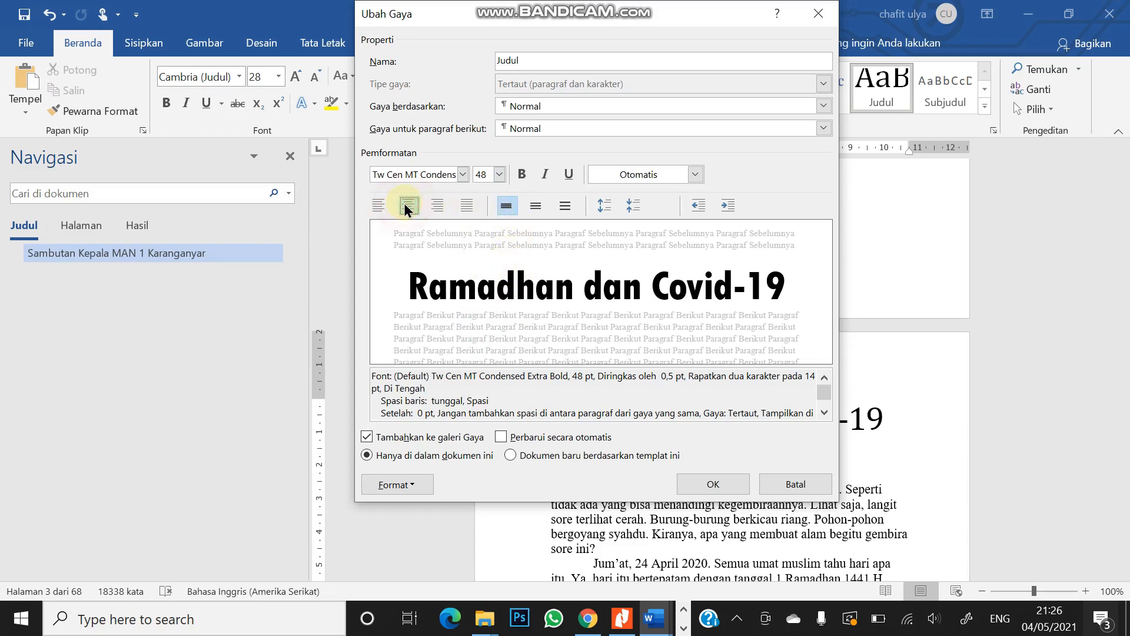
pyautogui.click(499, 174)
pyautogui.click(481, 290)
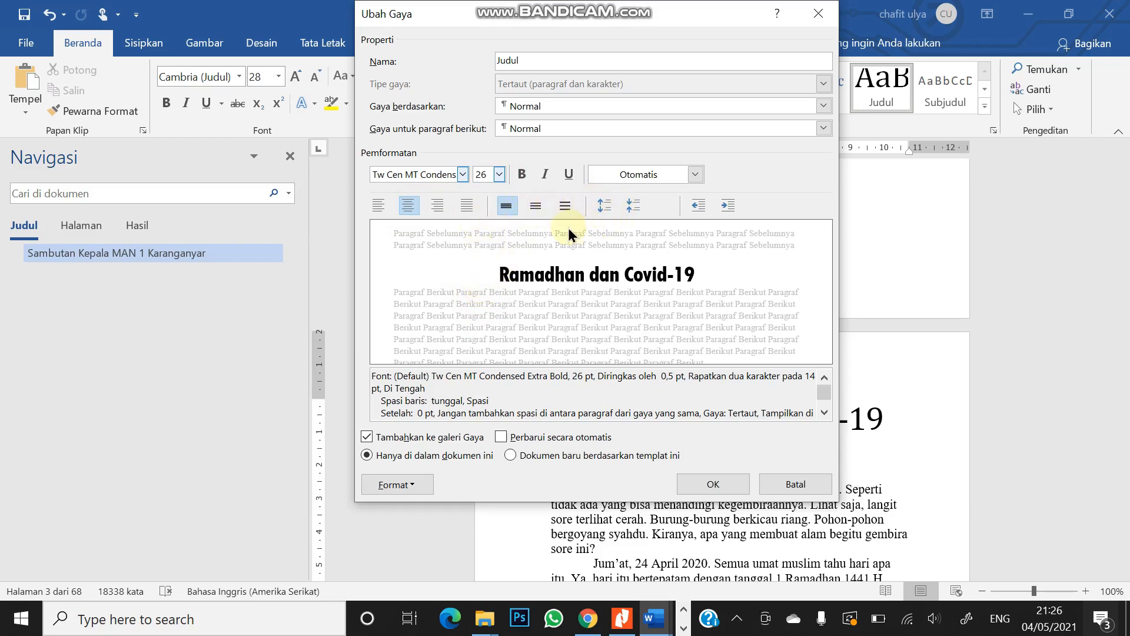
# In the Judul style's paragraph settings, allow spacing between same-style paragraphs and set the spacing before to 42 pt.
pyautogui.click(413, 484)
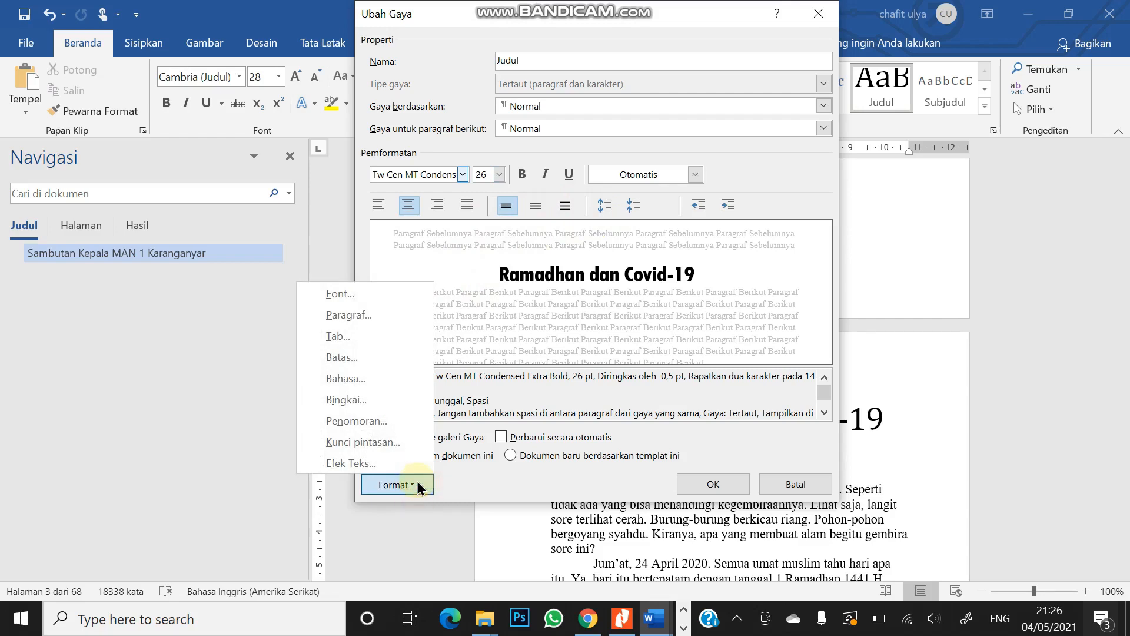
pyautogui.click(375, 316)
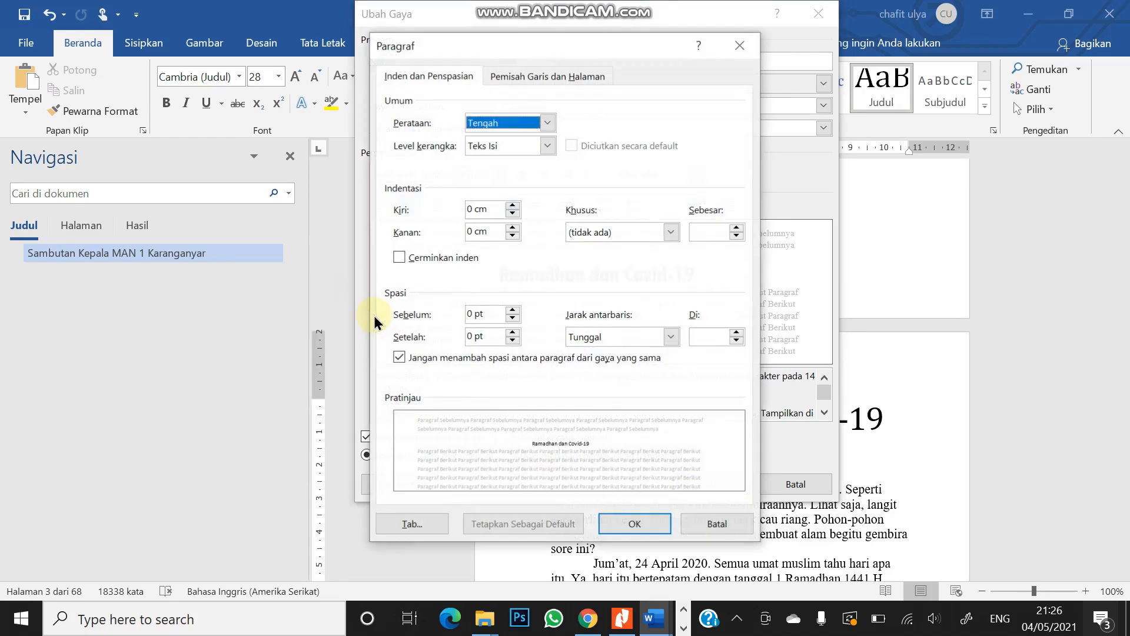
pyautogui.click(427, 361)
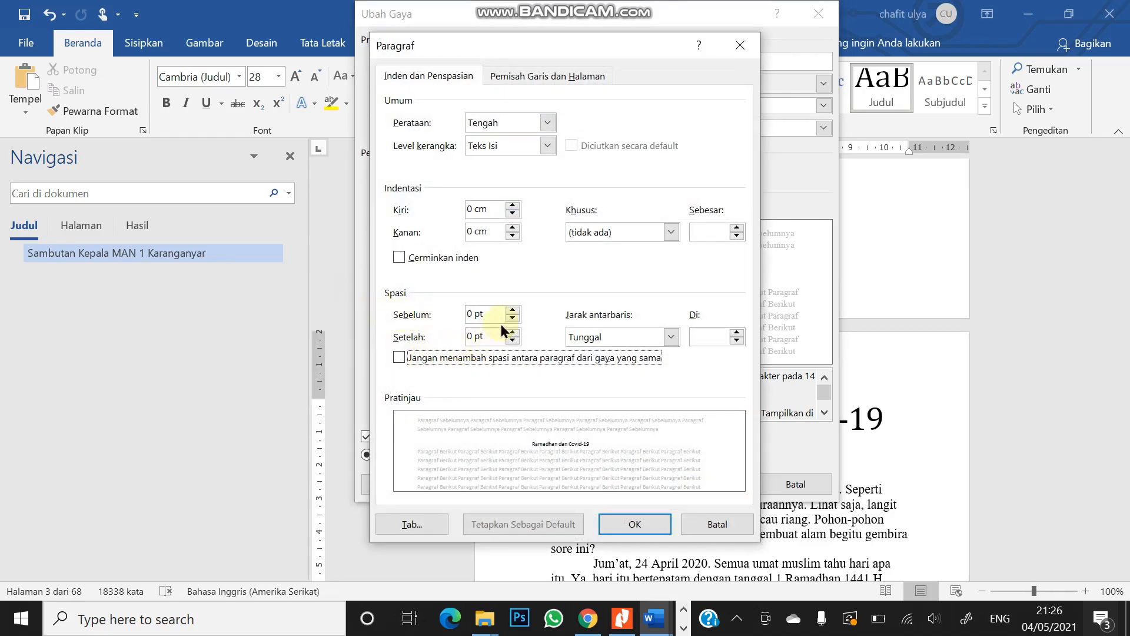
pyautogui.click(514, 310)
pyautogui.click(513, 310)
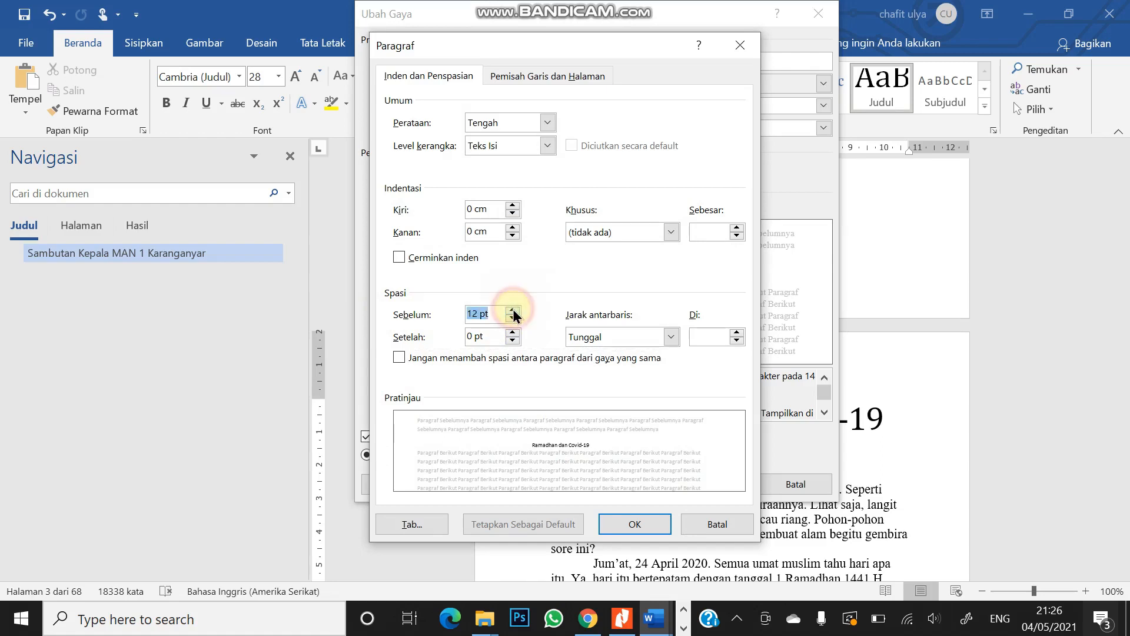
pyautogui.click(513, 309)
pyautogui.click(513, 310)
pyautogui.click(513, 310)
pyautogui.click(513, 311)
pyautogui.click(513, 311)
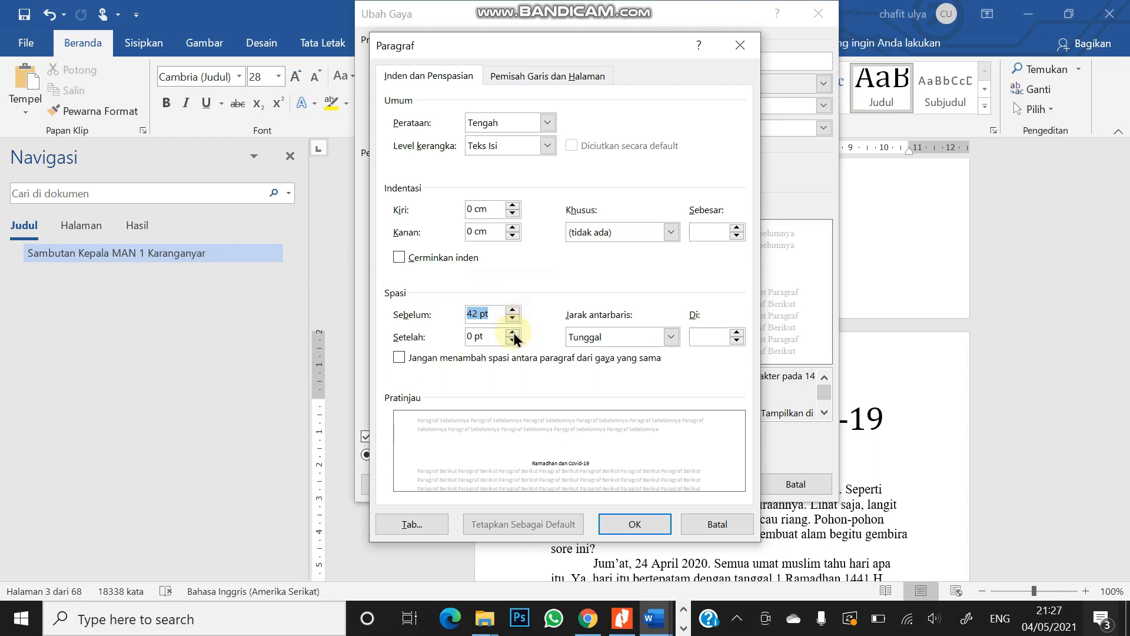
# Set the Judul style's paragraph spacing after to 24 pt.
pyautogui.click(513, 332)
pyautogui.click(513, 332)
pyautogui.click(513, 332)
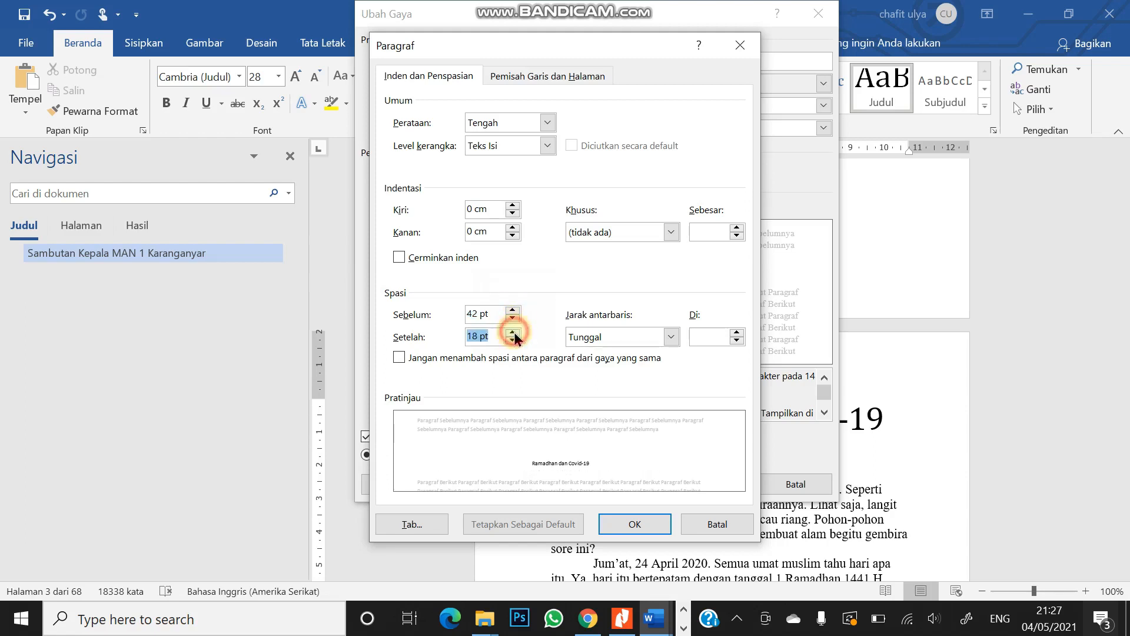
pyautogui.click(513, 333)
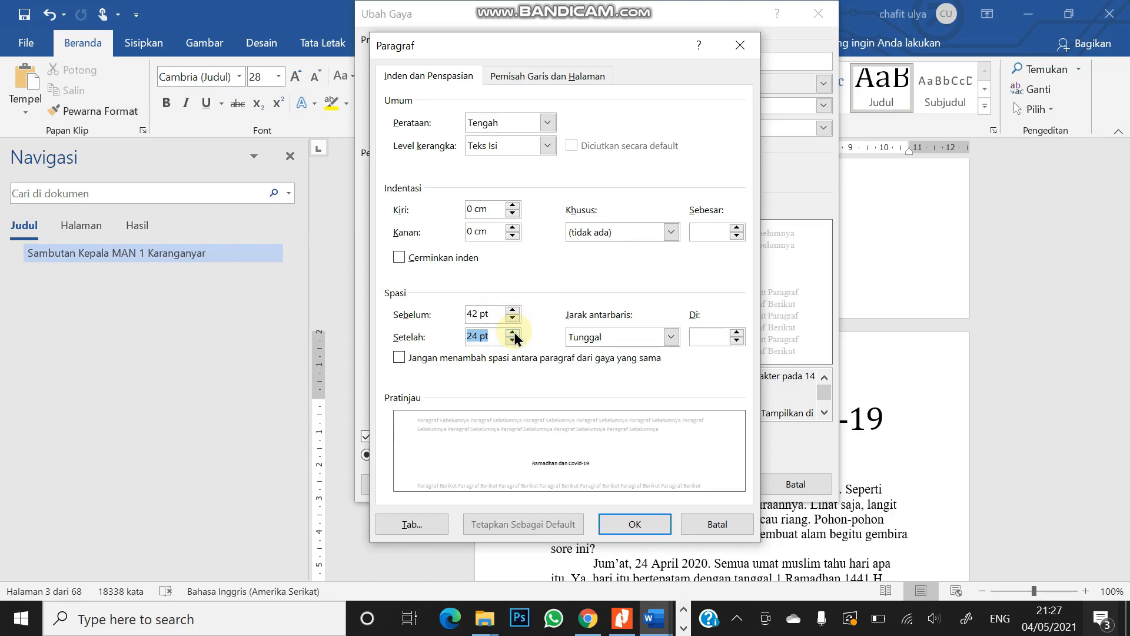
# Confirm the paragraph spacing and the Judul style changes, applying them to the story title "Ramadhan dan Covid-19".
pyautogui.click(640, 524)
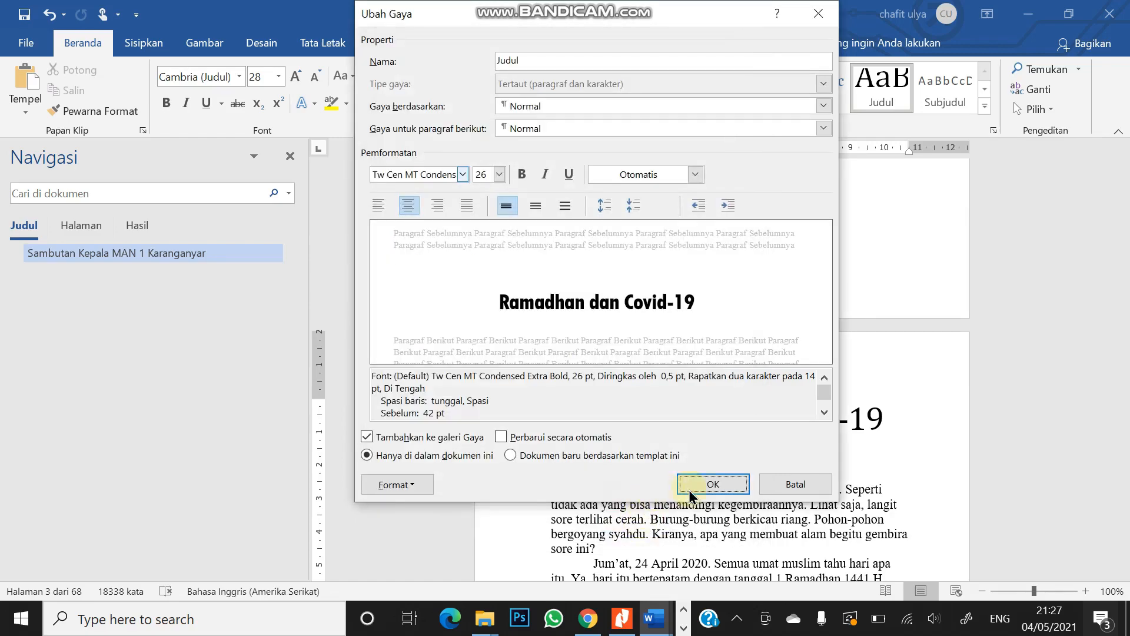
pyautogui.click(711, 485)
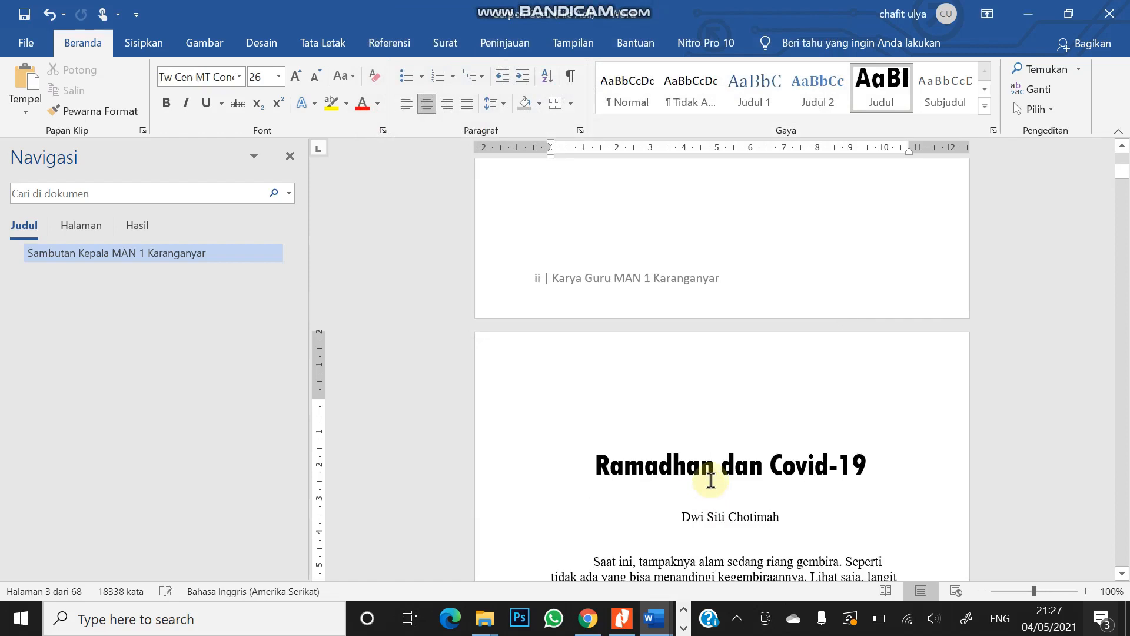
pyautogui.click(719, 469)
pyautogui.scroll(-3, 806, 469)
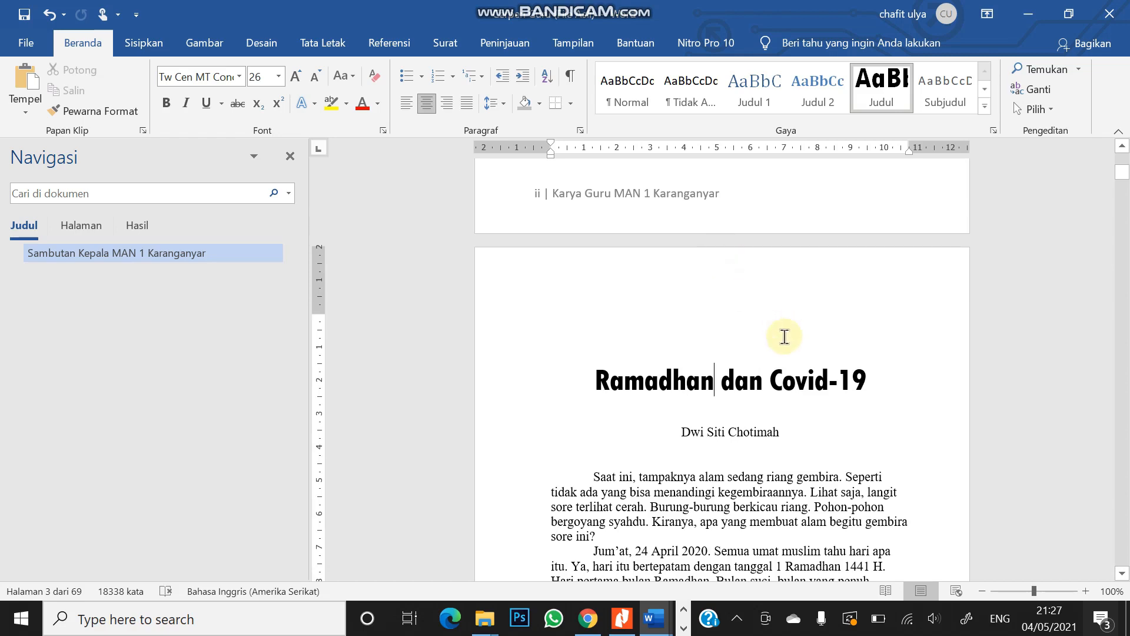
# Modify the Judul style again, trying a 28 pt font size and enlarging it to 36 pt.
pyautogui.click(883, 95)
pyautogui.rightClick(883, 95)
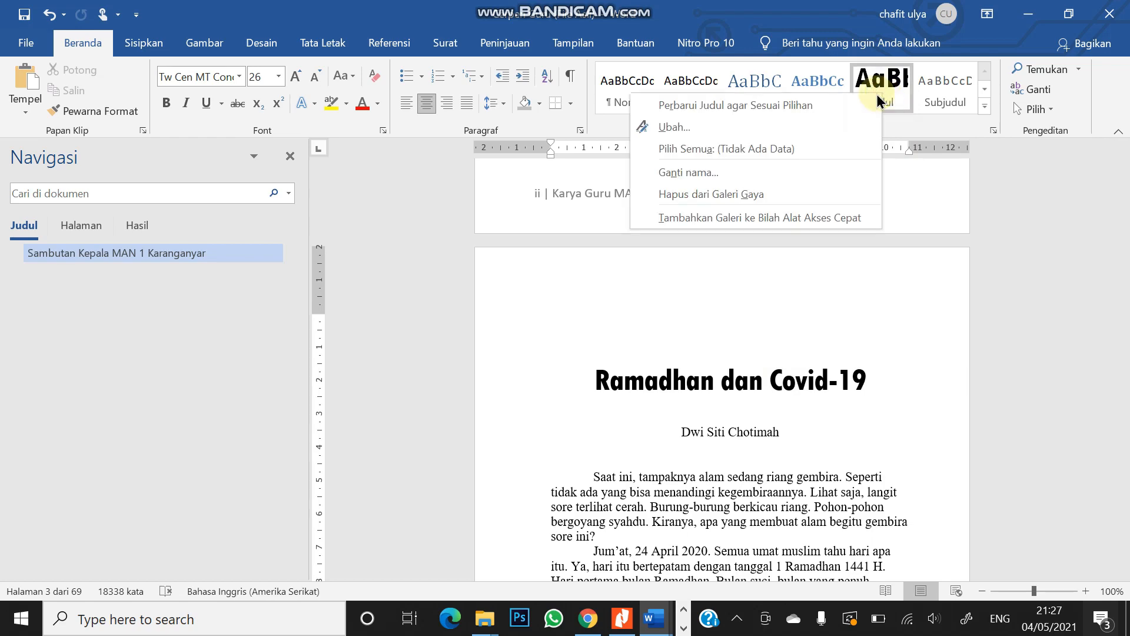
pyautogui.click(722, 129)
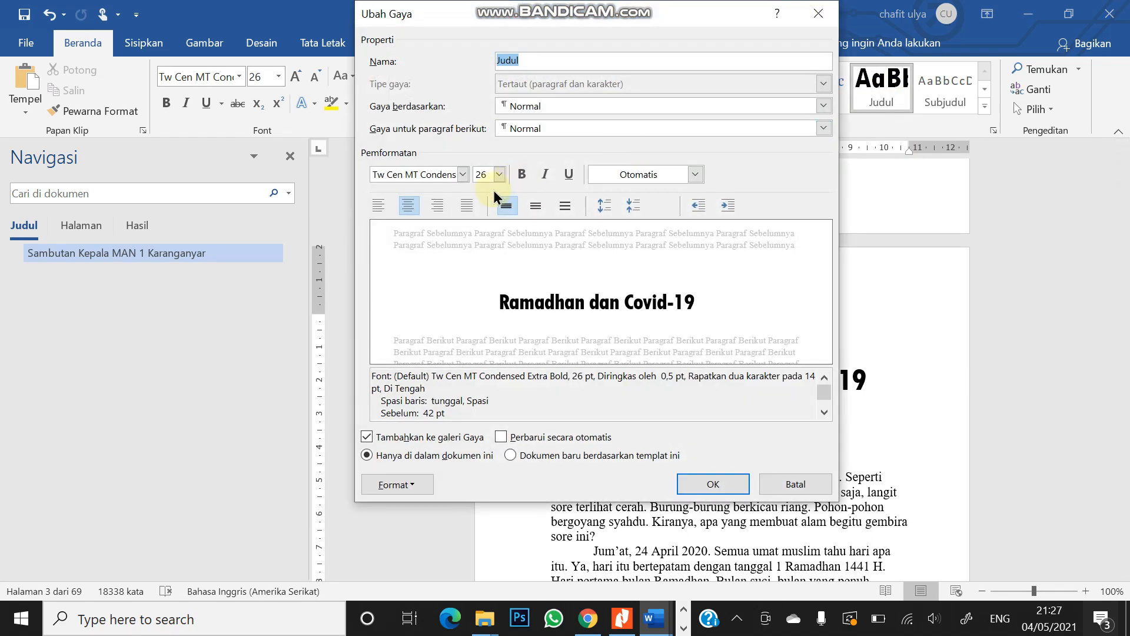
pyautogui.click(499, 176)
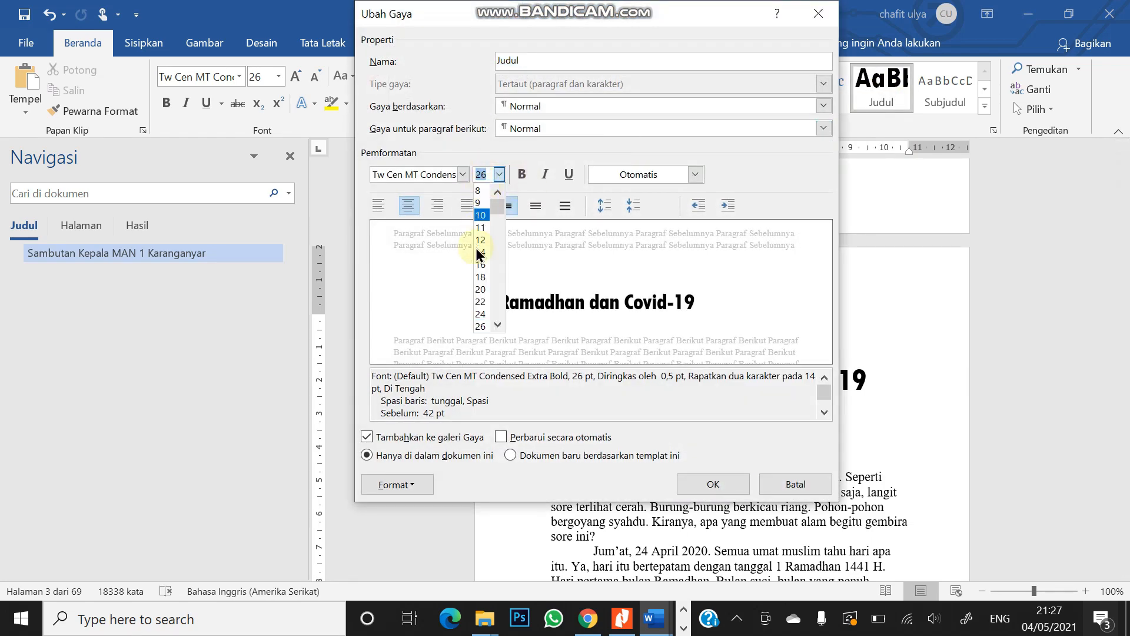
pyautogui.click(497, 324)
pyautogui.click(483, 315)
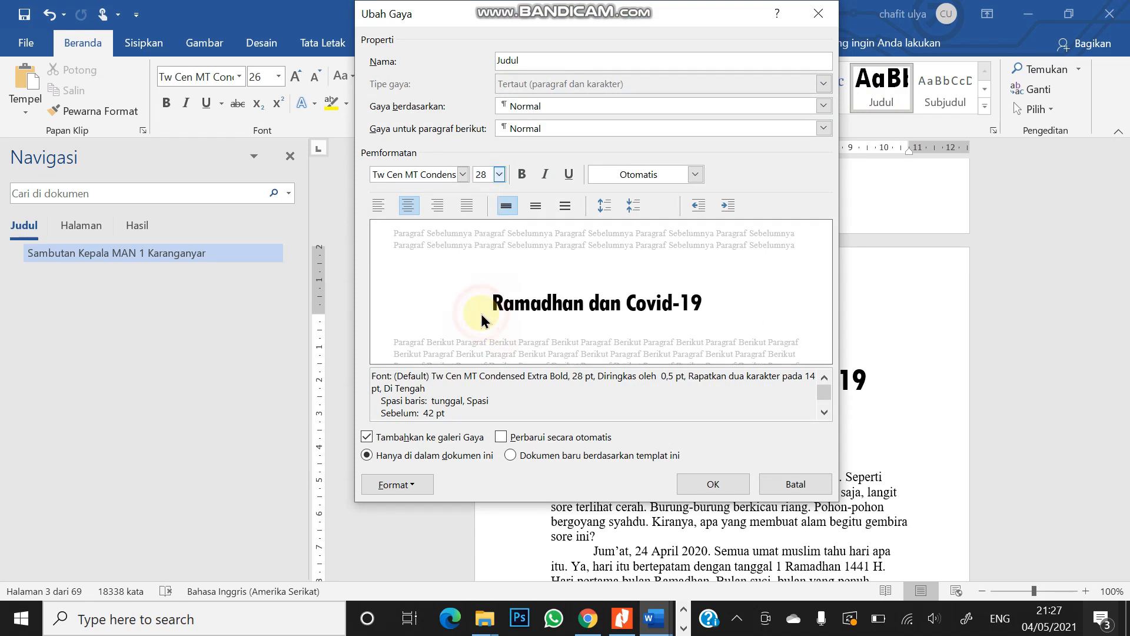
pyautogui.click(500, 175)
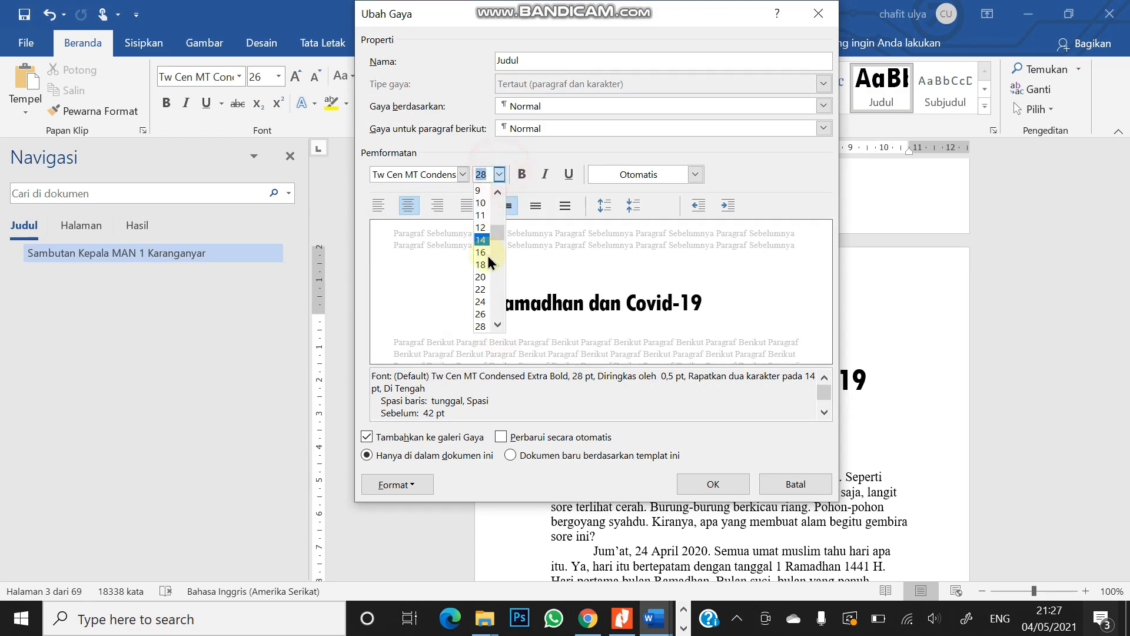
pyautogui.click(498, 325)
pyautogui.click(498, 325)
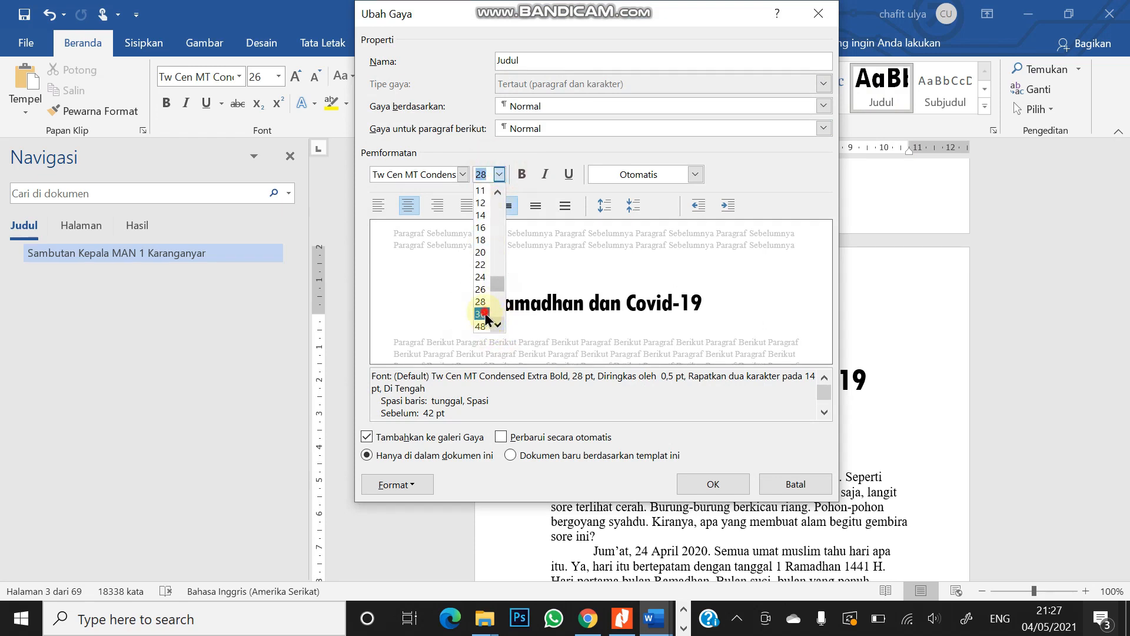
pyautogui.click(485, 315)
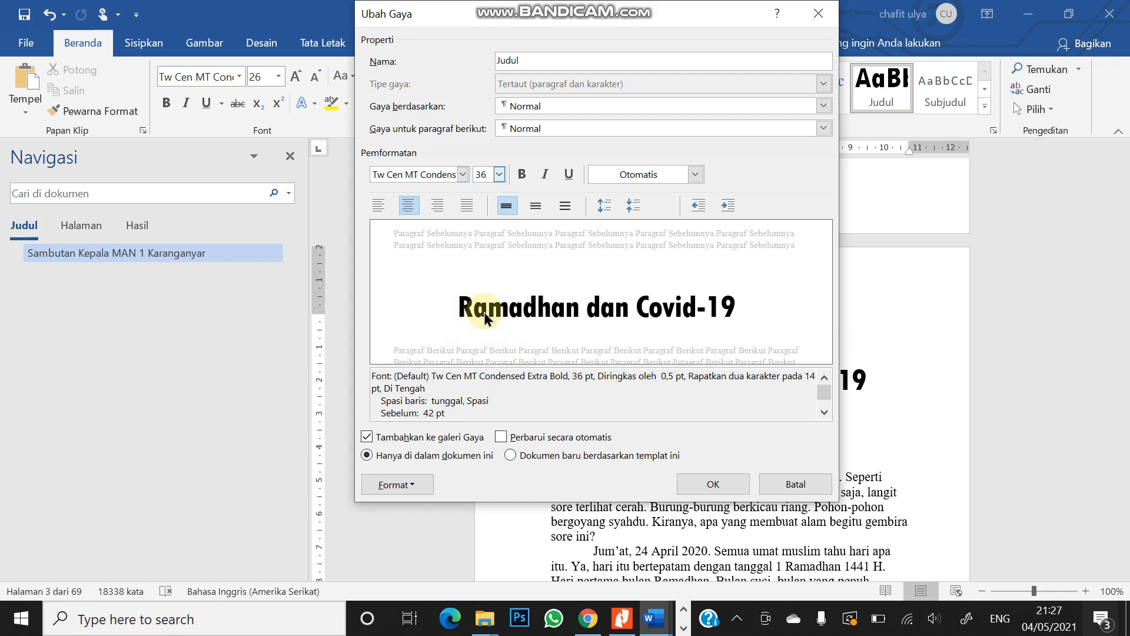
# In the Judul style's paragraph settings, set the spacing to 54 pt before and 30 pt after.
pyautogui.click(404, 485)
pyautogui.click(380, 318)
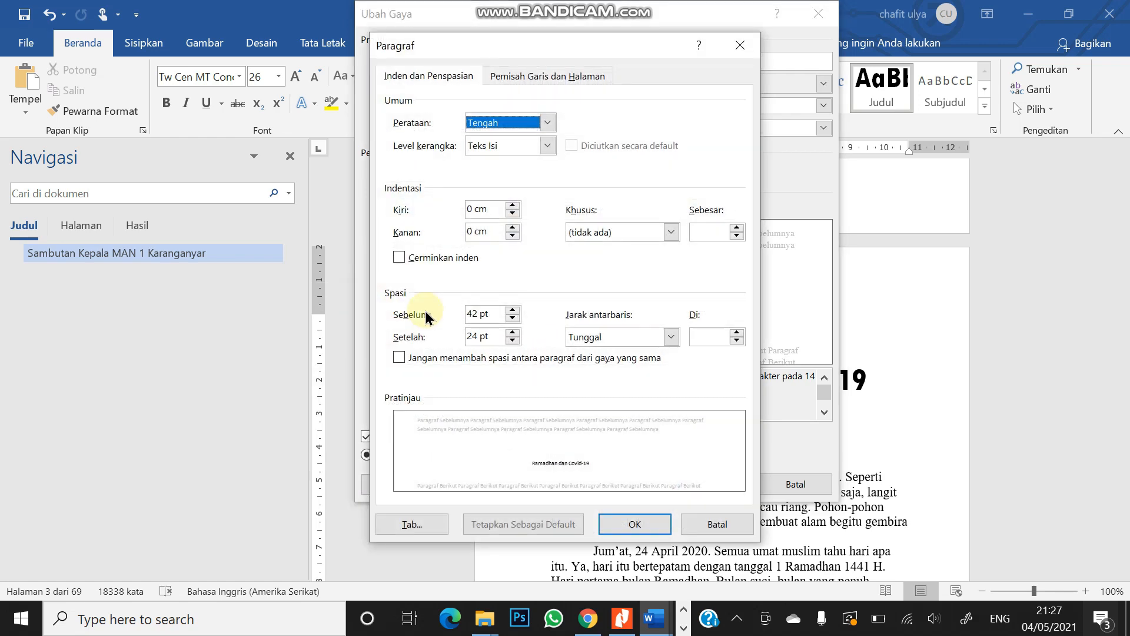
pyautogui.click(512, 311)
pyautogui.click(512, 310)
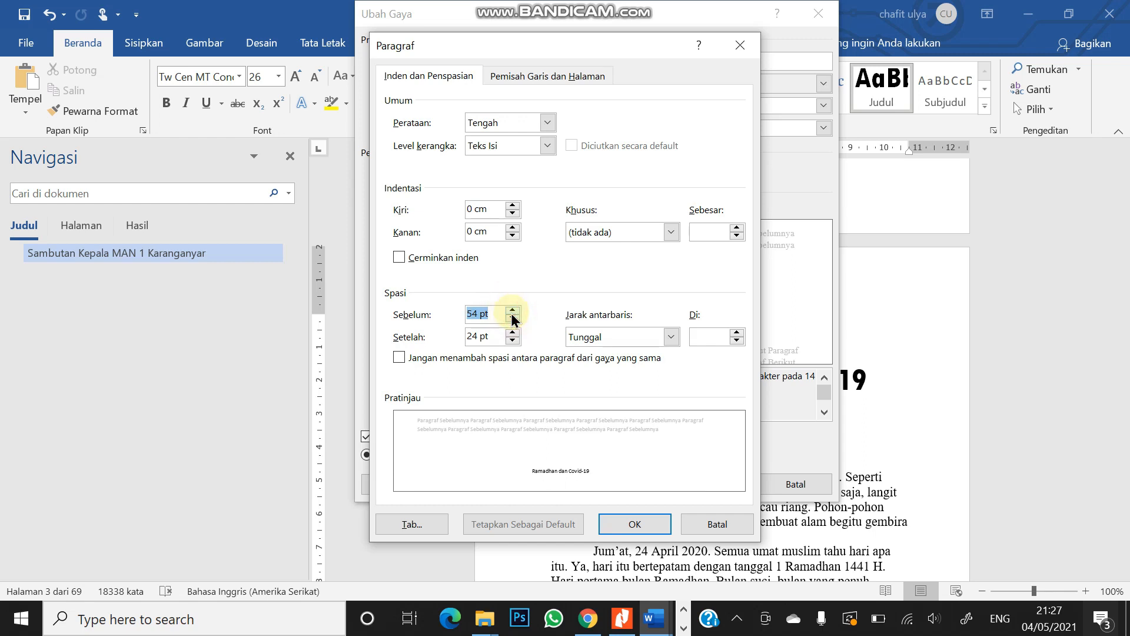
pyautogui.click(512, 333)
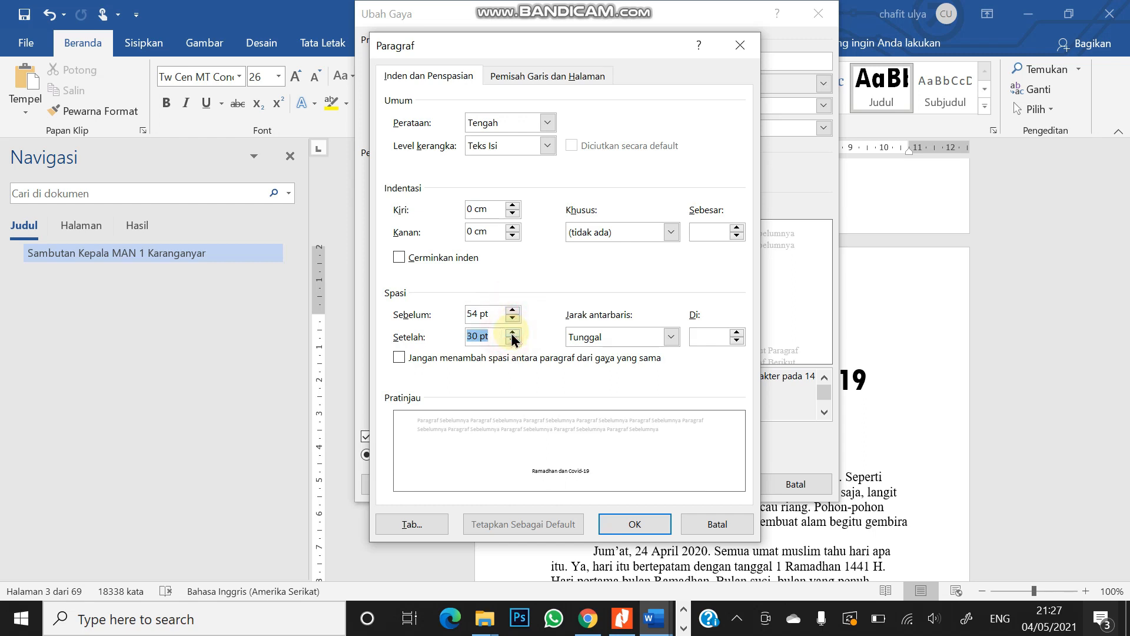
# Set the Judul style's line spacing to Beberapa at 1,15 and apply the style changes.
pyautogui.click(670, 336)
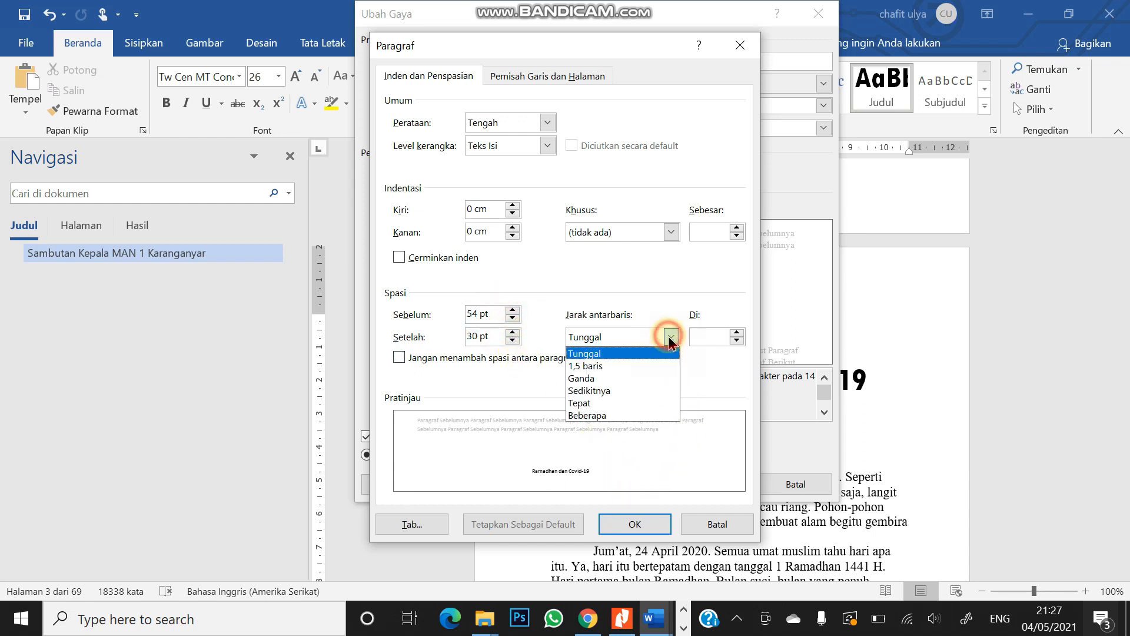
pyautogui.click(736, 333)
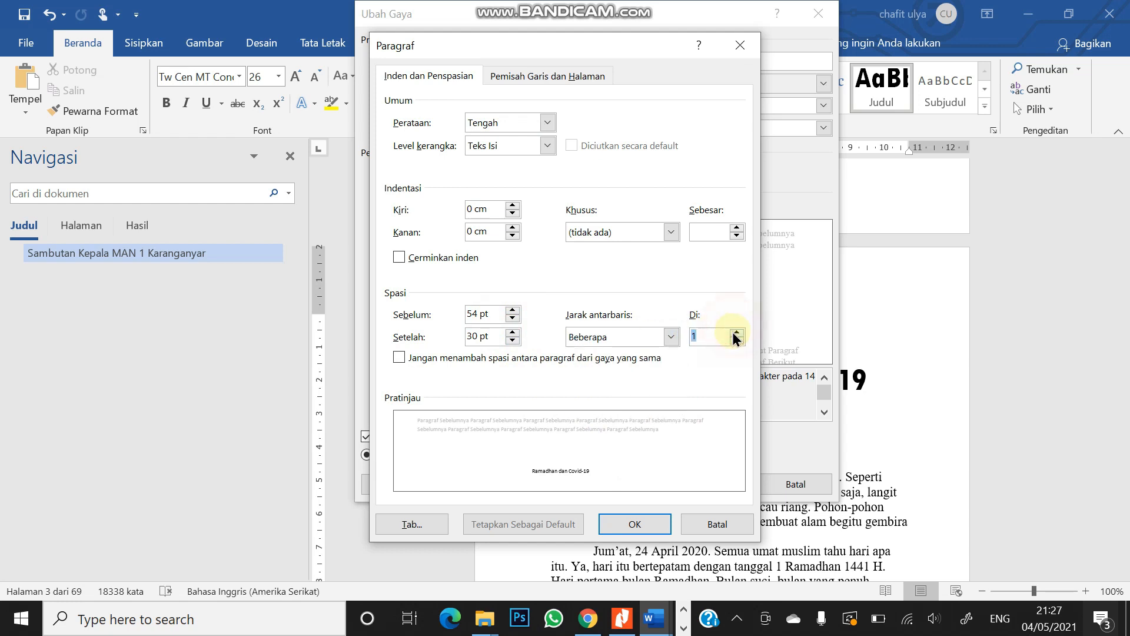
pyautogui.click(736, 333)
pyautogui.click(698, 337)
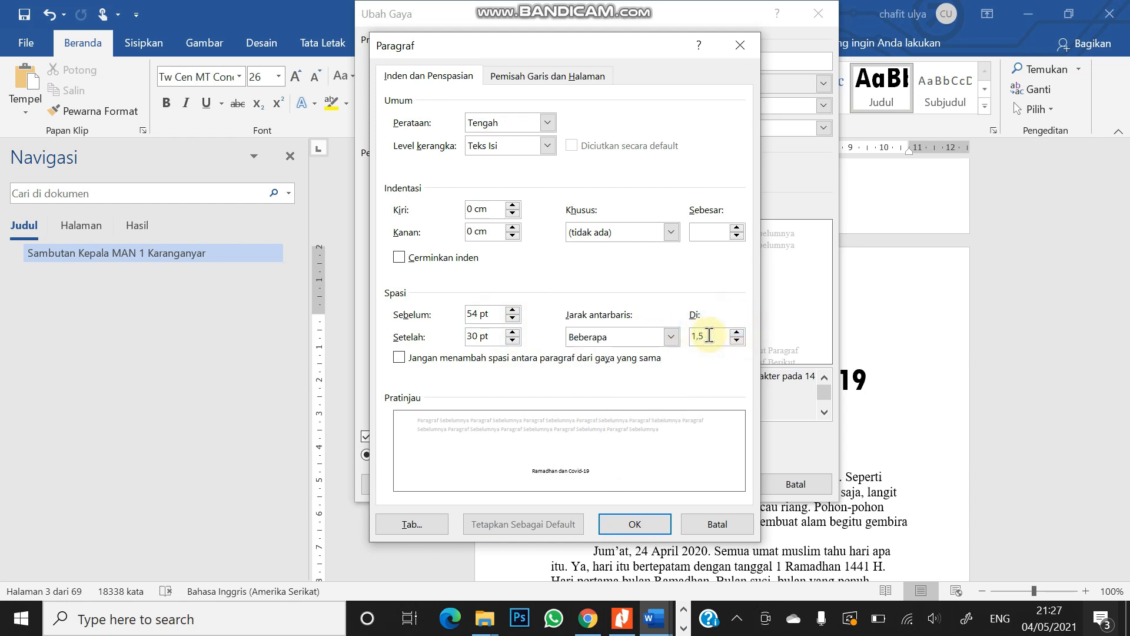
pyautogui.write('1')
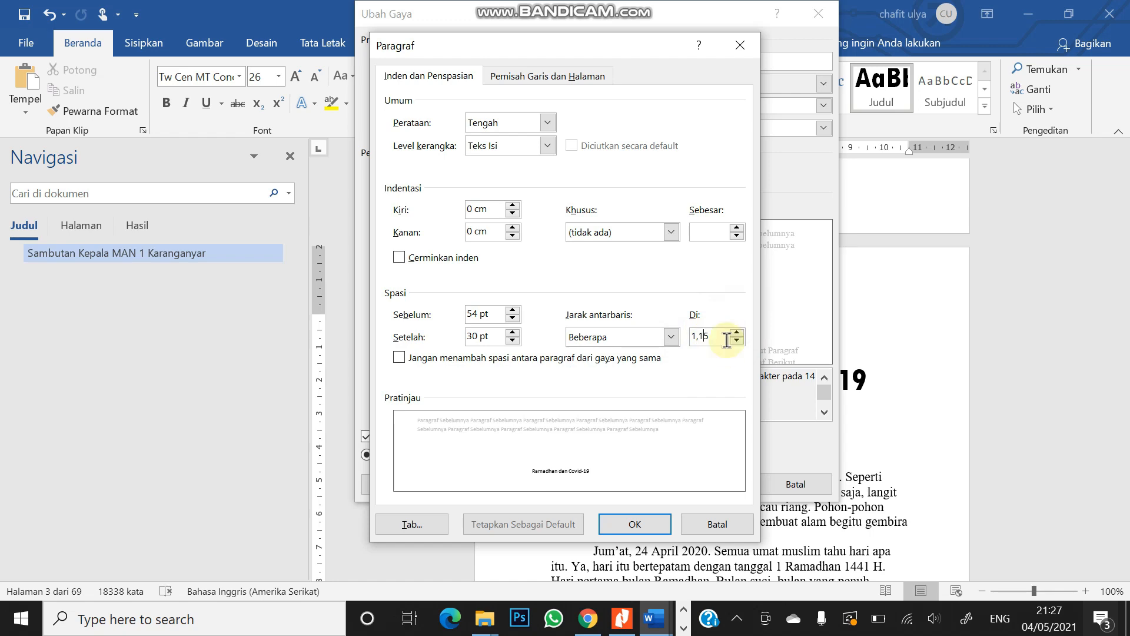
pyautogui.click(641, 523)
pyautogui.click(701, 482)
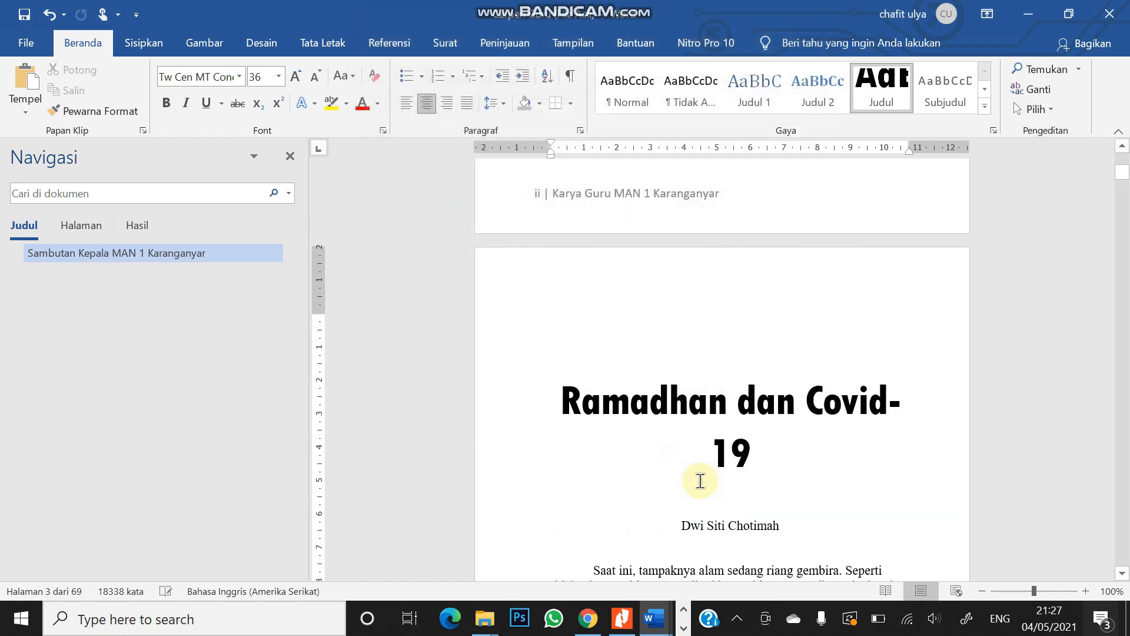
# Modify the Judul style's paragraph format so its outline level is Level 1, and apply the change.
pyautogui.click(810, 416)
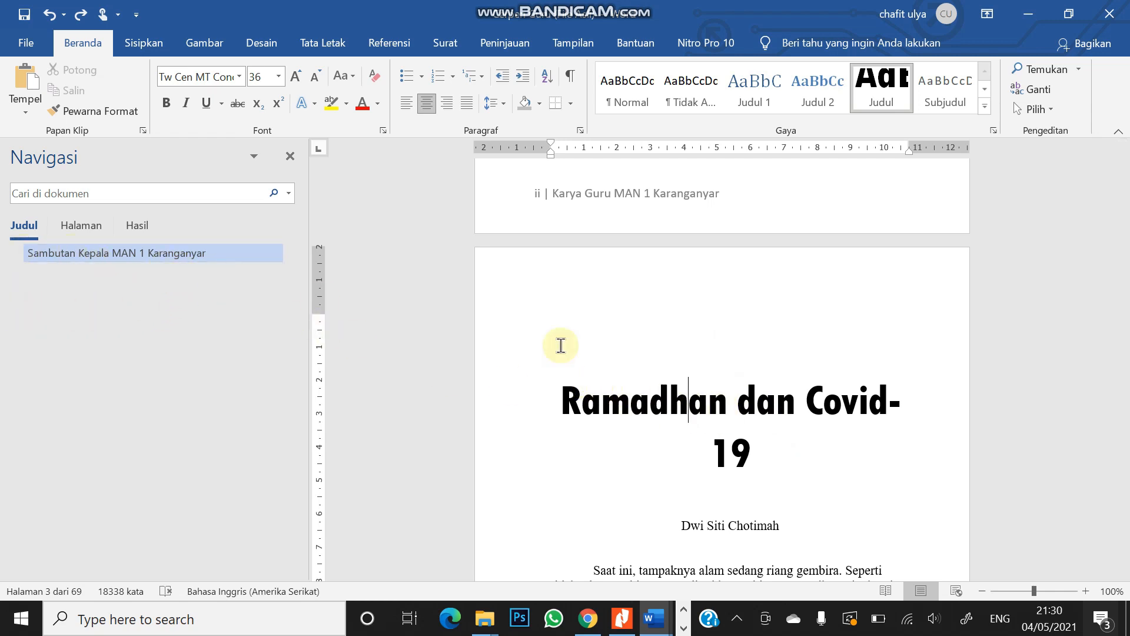
pyautogui.rightClick(871, 95)
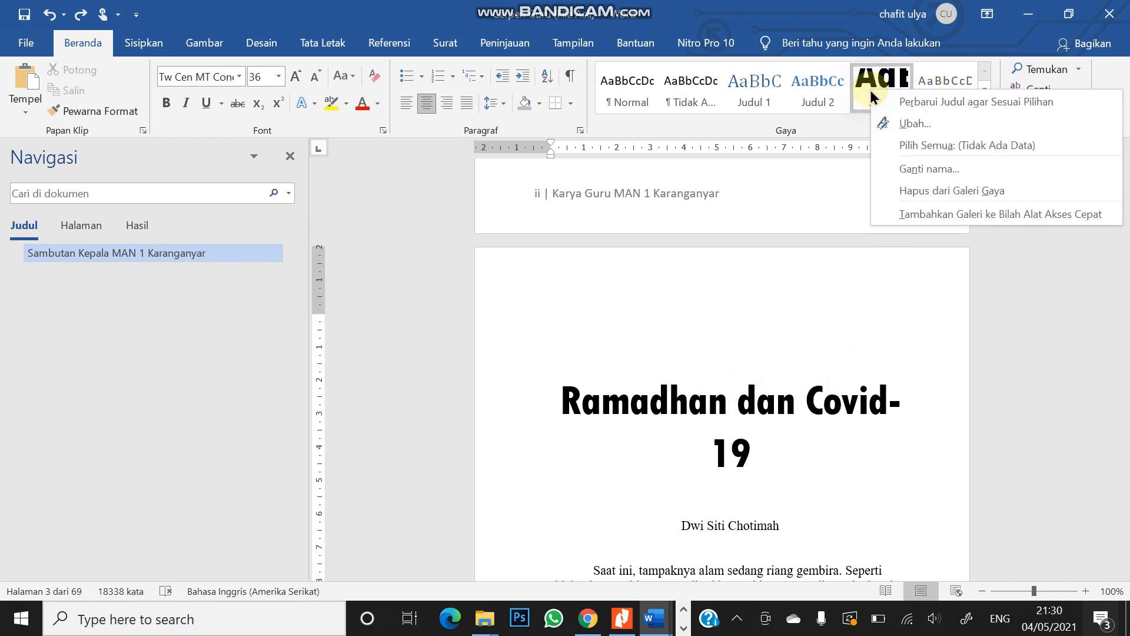
pyautogui.click(909, 123)
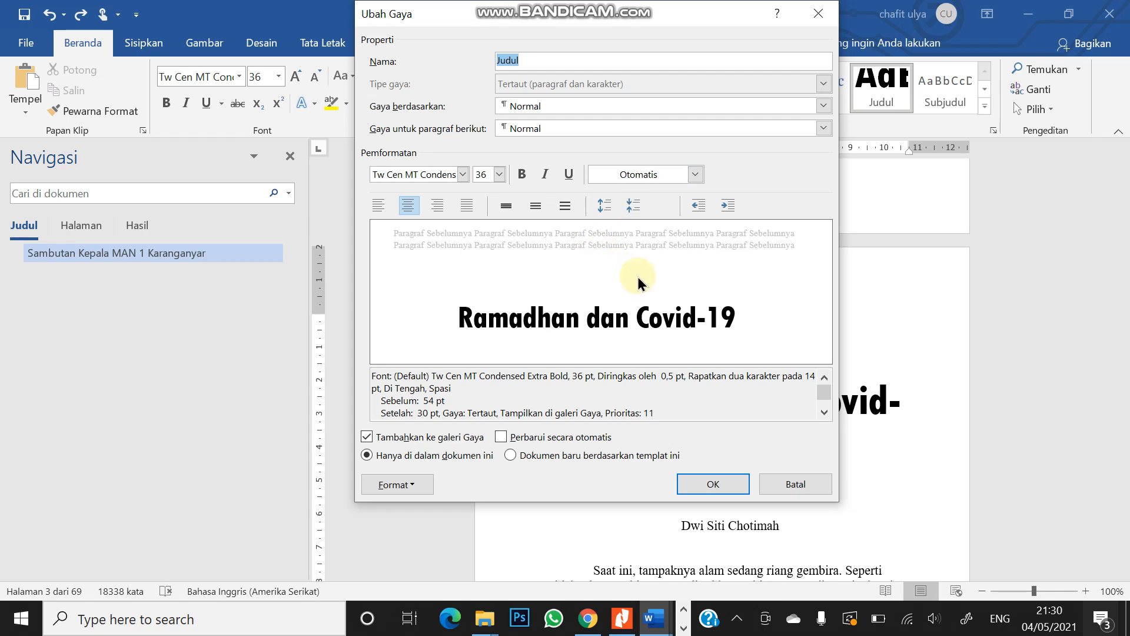
pyautogui.click(424, 486)
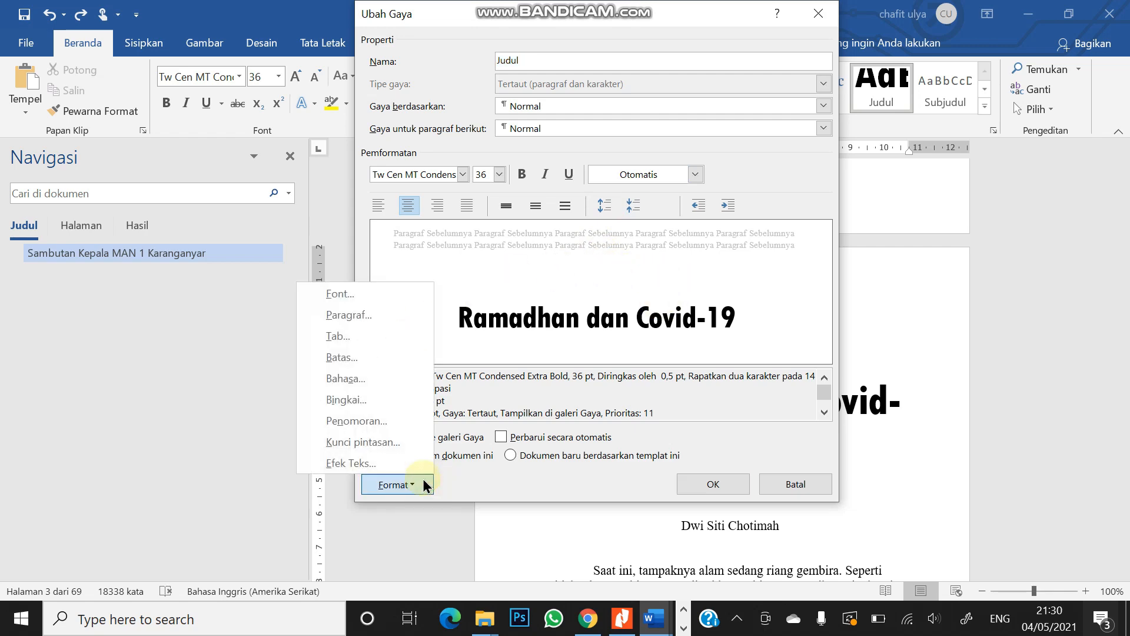
pyautogui.click(371, 315)
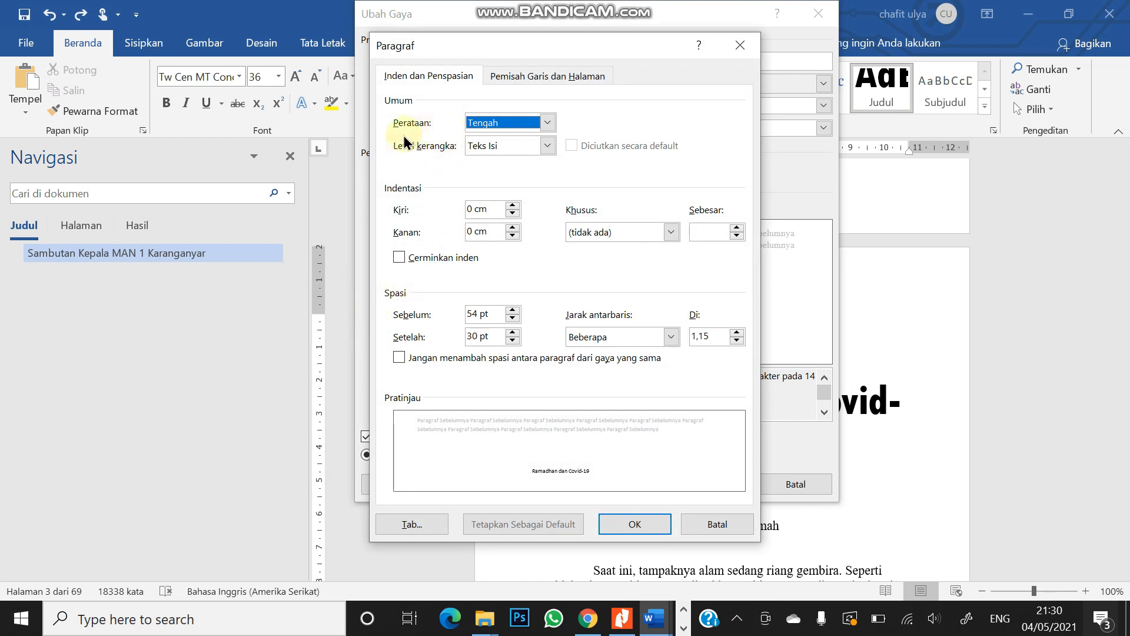
pyautogui.click(546, 146)
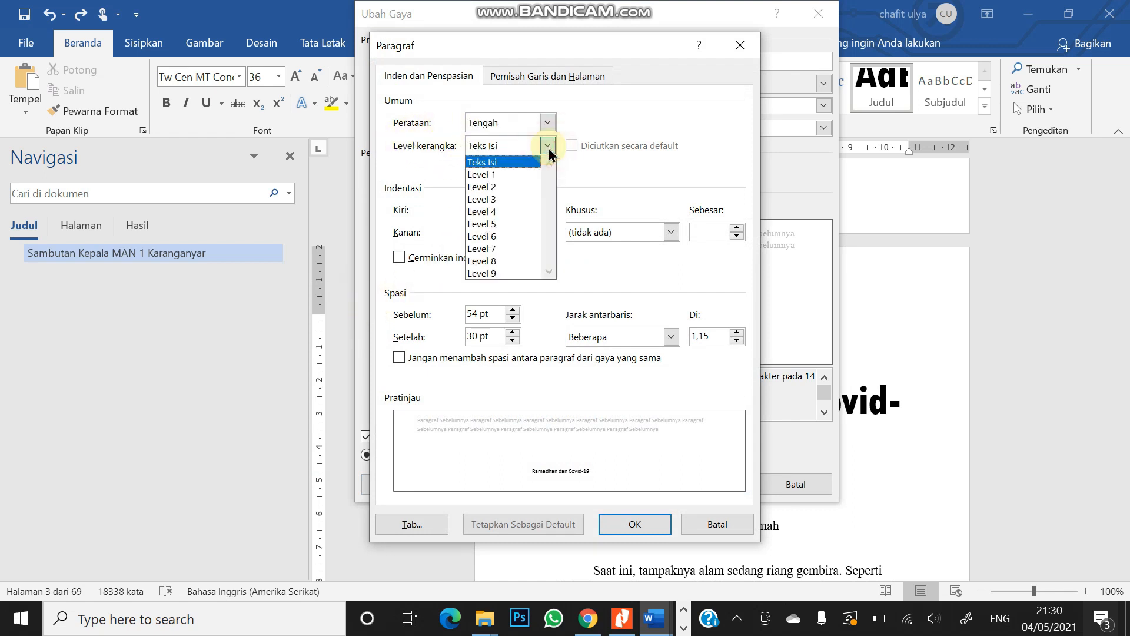
pyautogui.click(505, 175)
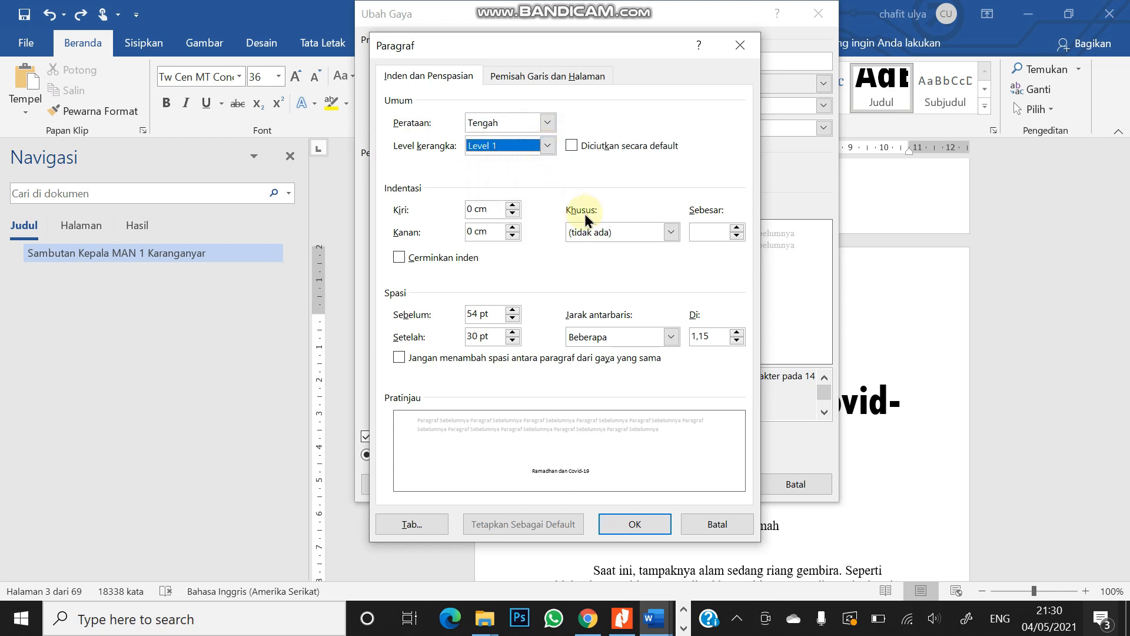
pyautogui.click(656, 521)
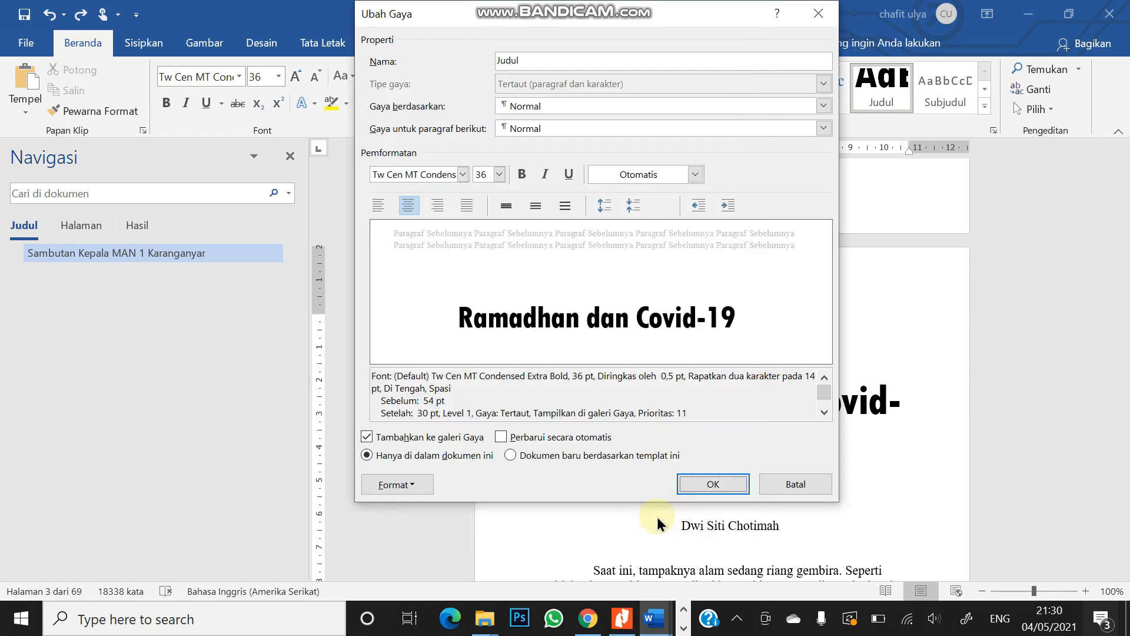
pyautogui.click(713, 484)
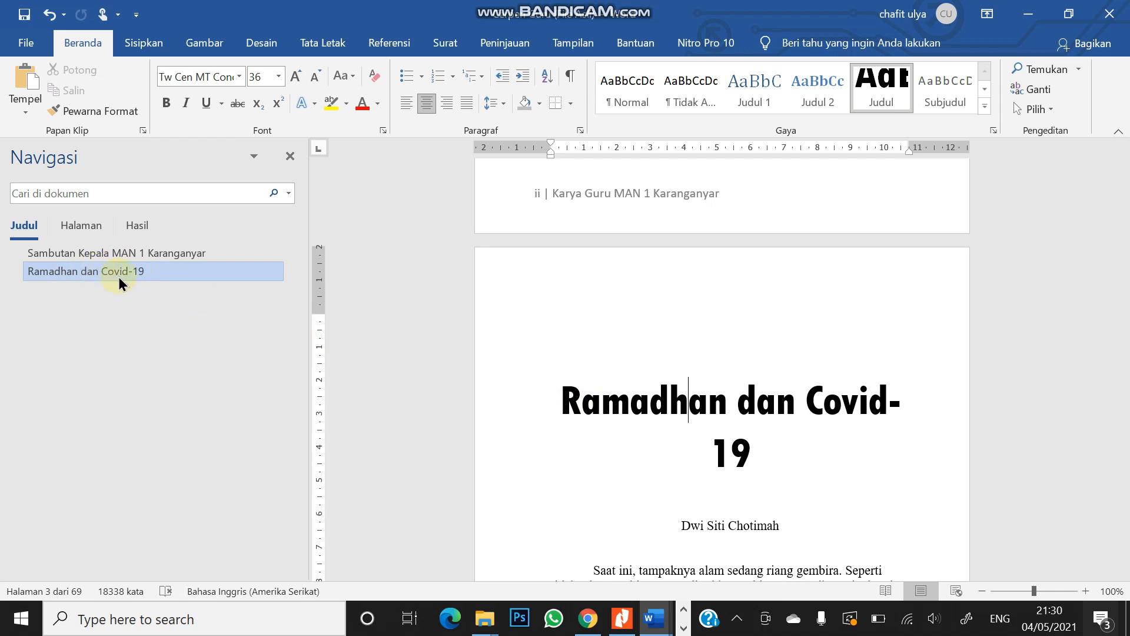
# Apply the Judul 2 style to the author name line beneath the chapter title.
pyautogui.scroll(-3, 718, 471)
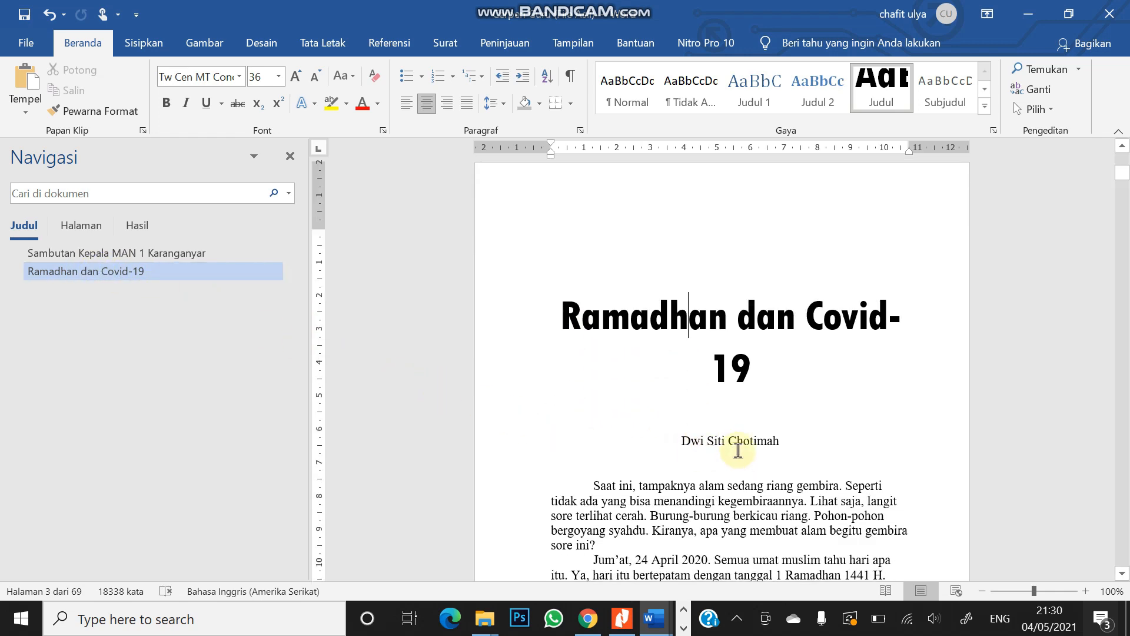
pyautogui.click(738, 449)
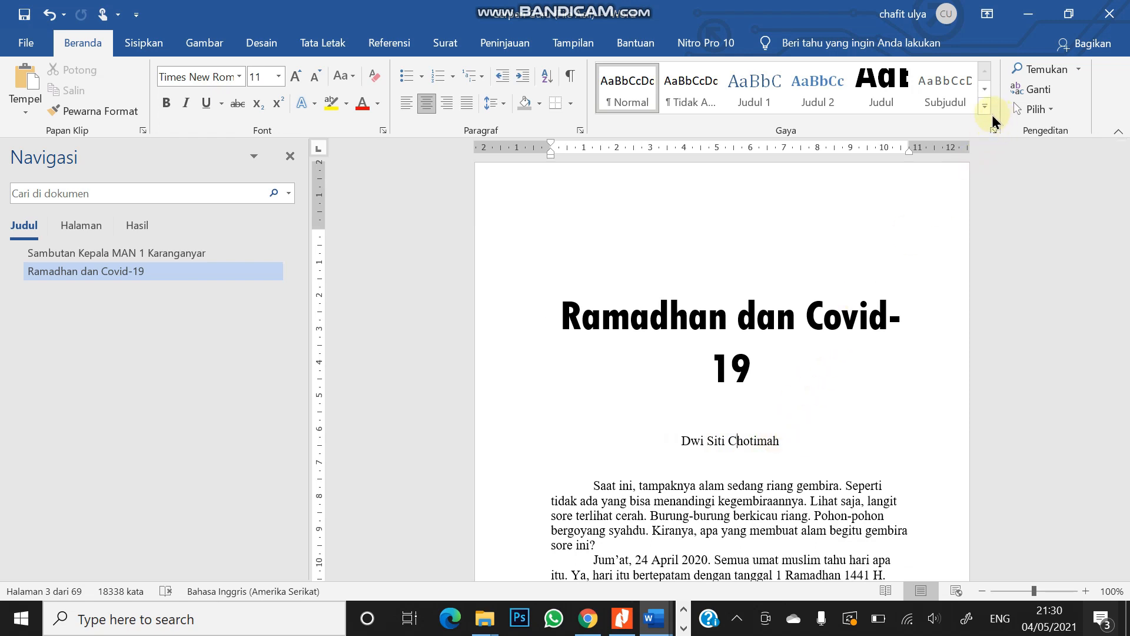
pyautogui.click(755, 96)
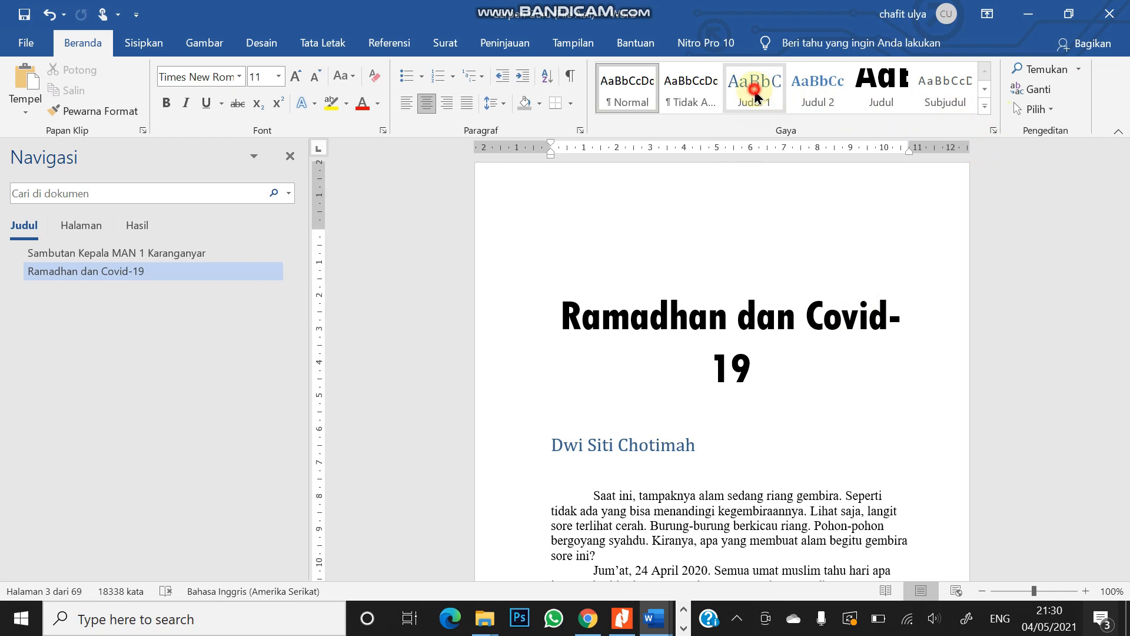
pyautogui.click(811, 96)
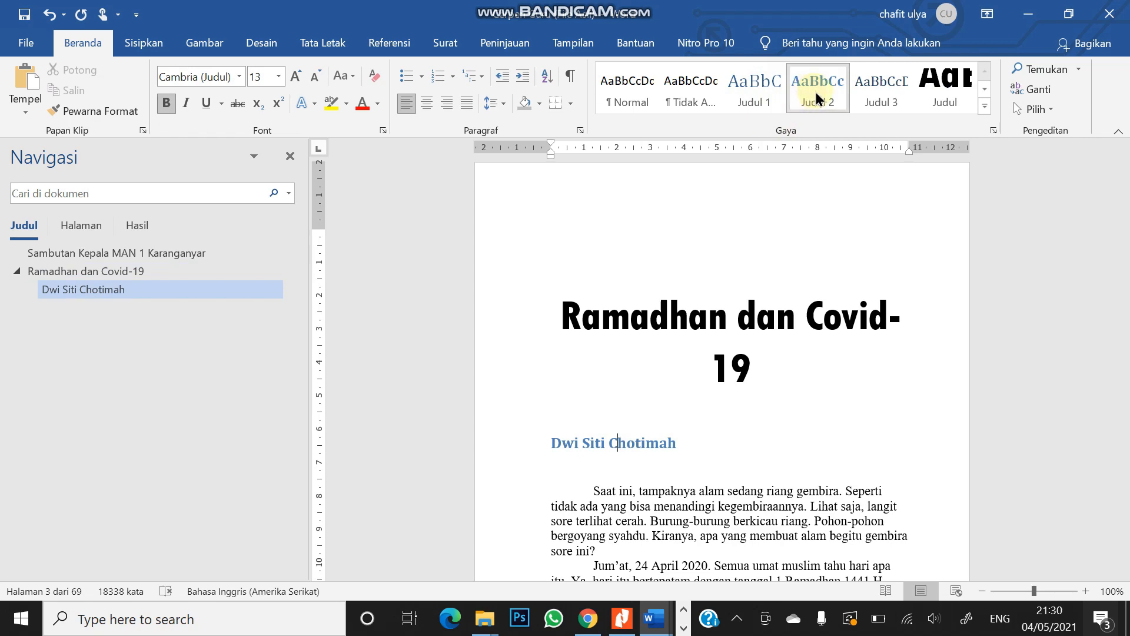
# Open the Judul 2 style for modification and rename it "Nama Penulis".
pyautogui.rightClick(816, 94)
pyautogui.click(850, 122)
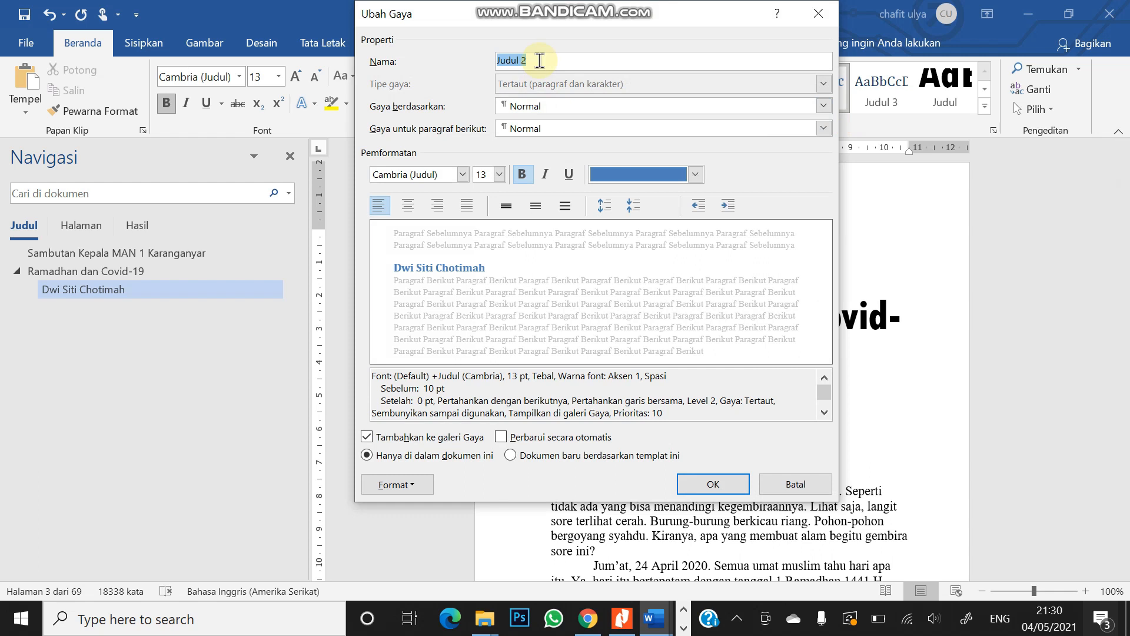
pyautogui.write('Nama Penulis')
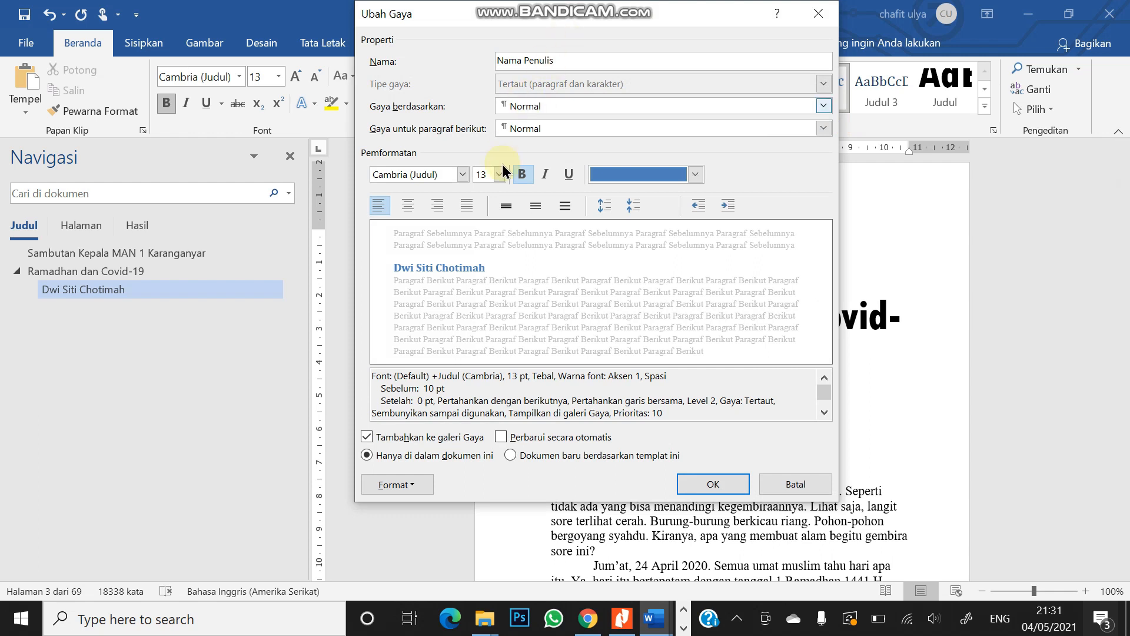
# Format the Nama Penulis style with the Monallesia Script font at 14 pt, automatic font color and centered alignment.
pyautogui.click(462, 174)
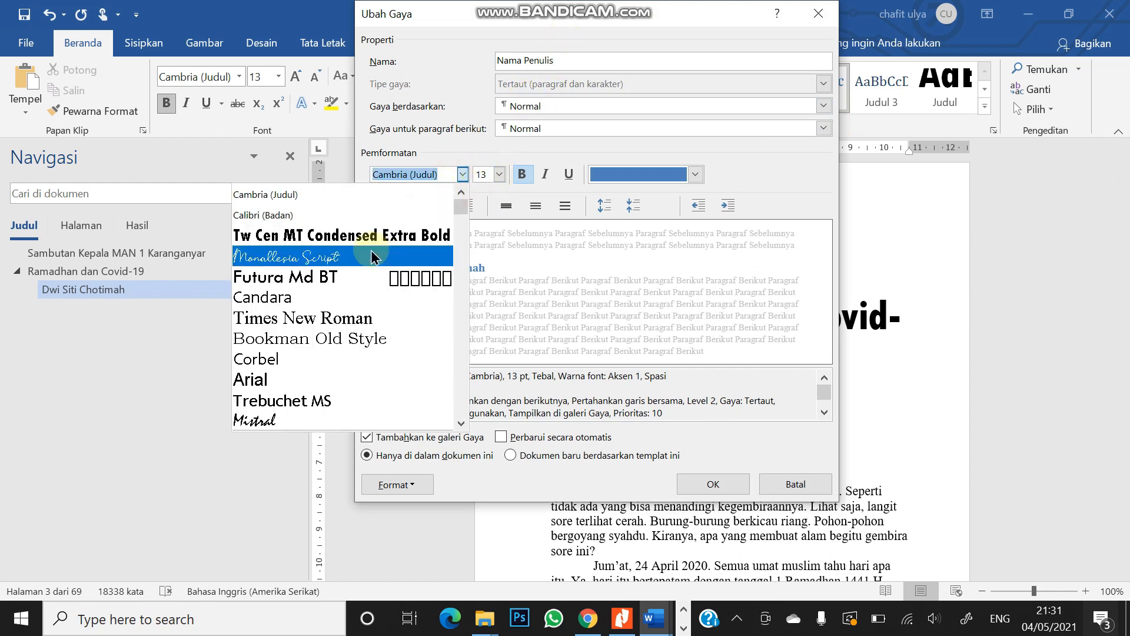
pyautogui.click(325, 258)
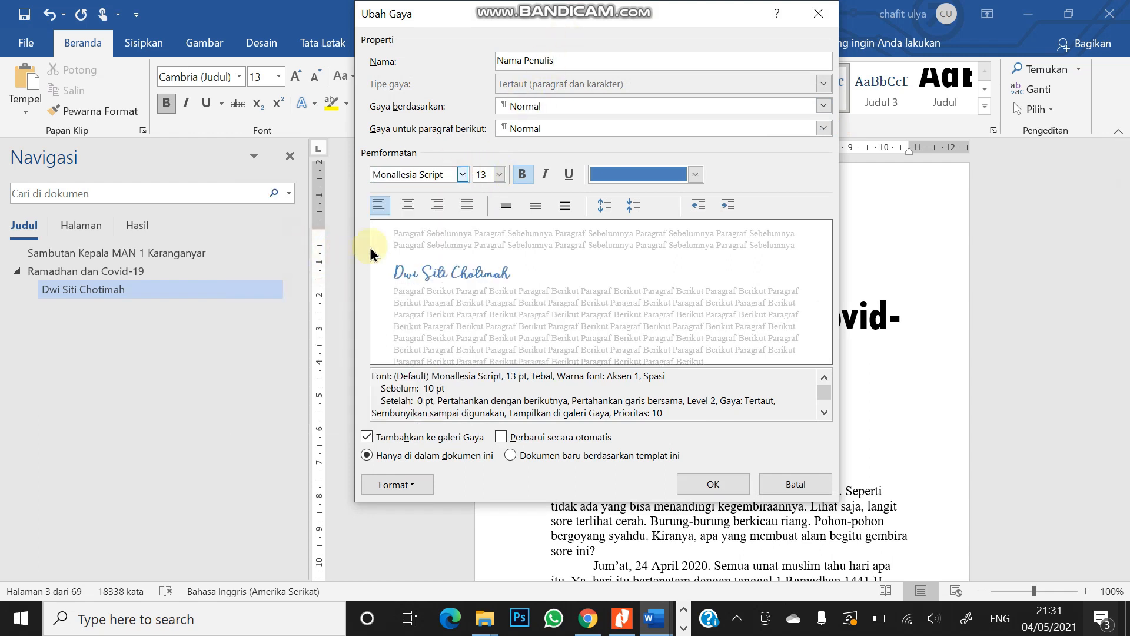
pyautogui.click(499, 174)
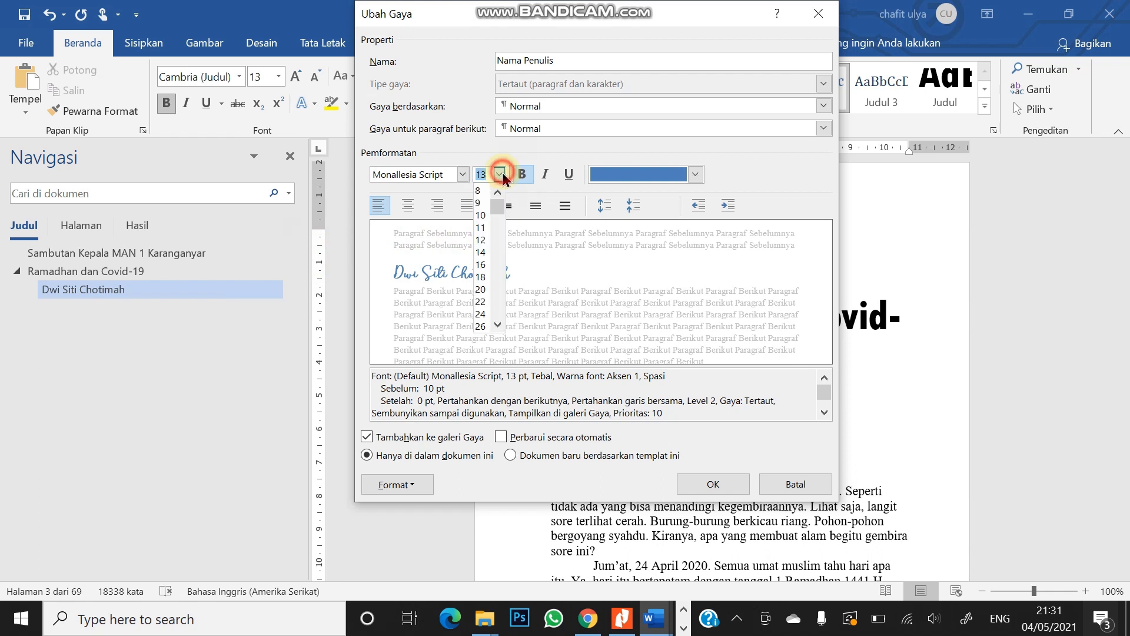
pyautogui.click(480, 252)
pyautogui.click(617, 174)
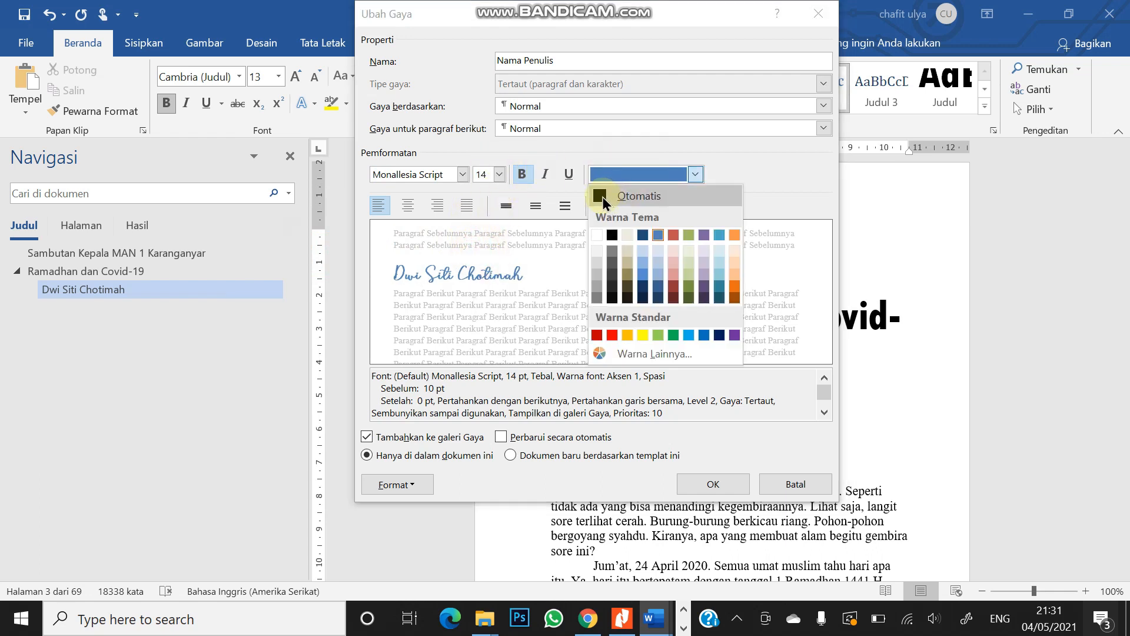
pyautogui.click(624, 196)
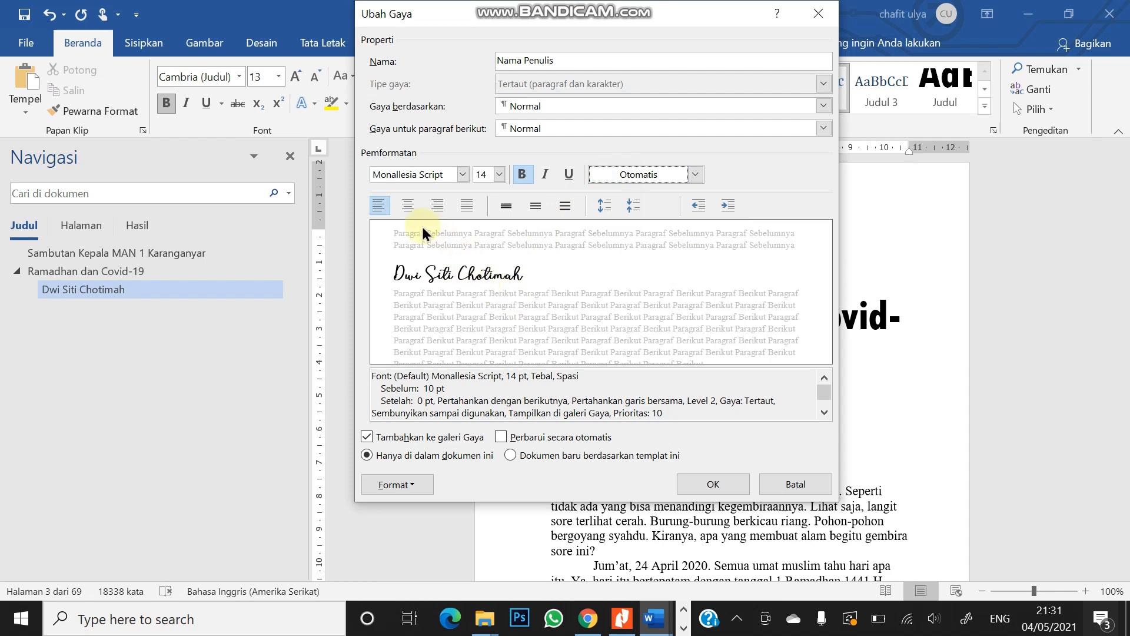
pyautogui.click(408, 205)
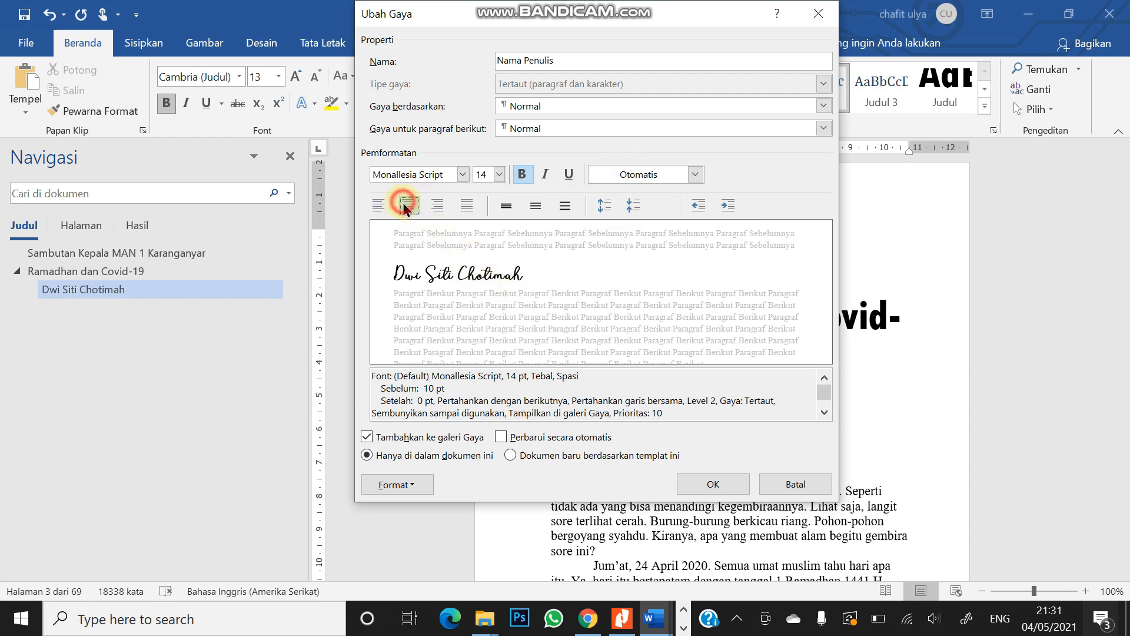
# Set the Nama Penulis style's paragraph spacing after to 42 pt and apply the style changes.
pyautogui.click(417, 484)
pyautogui.click(370, 318)
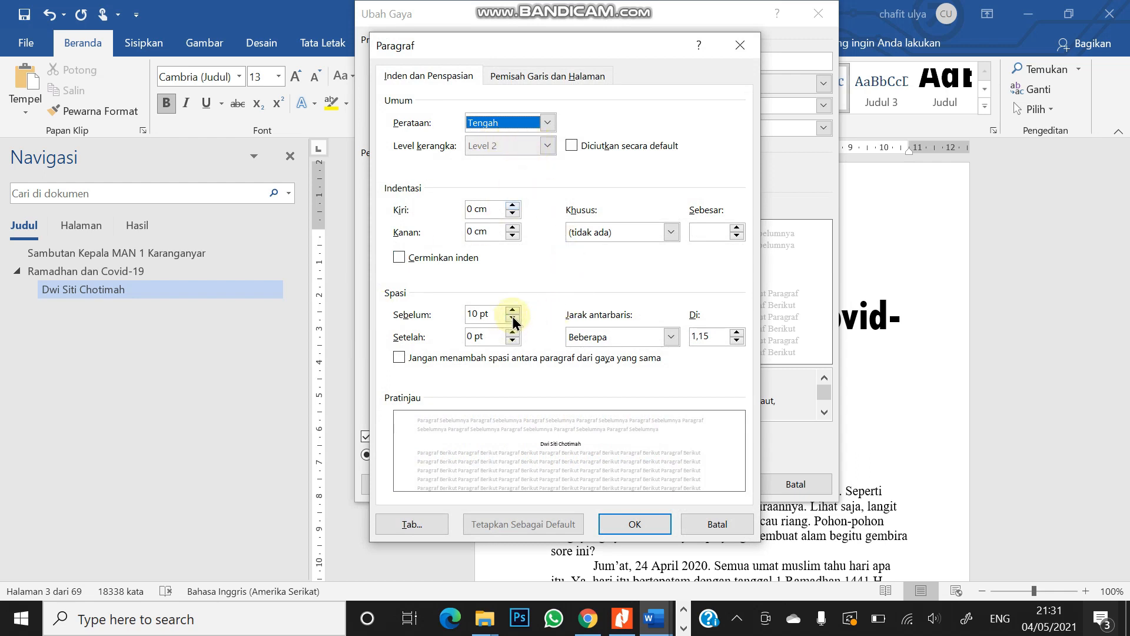
pyautogui.click(513, 334)
pyautogui.click(513, 333)
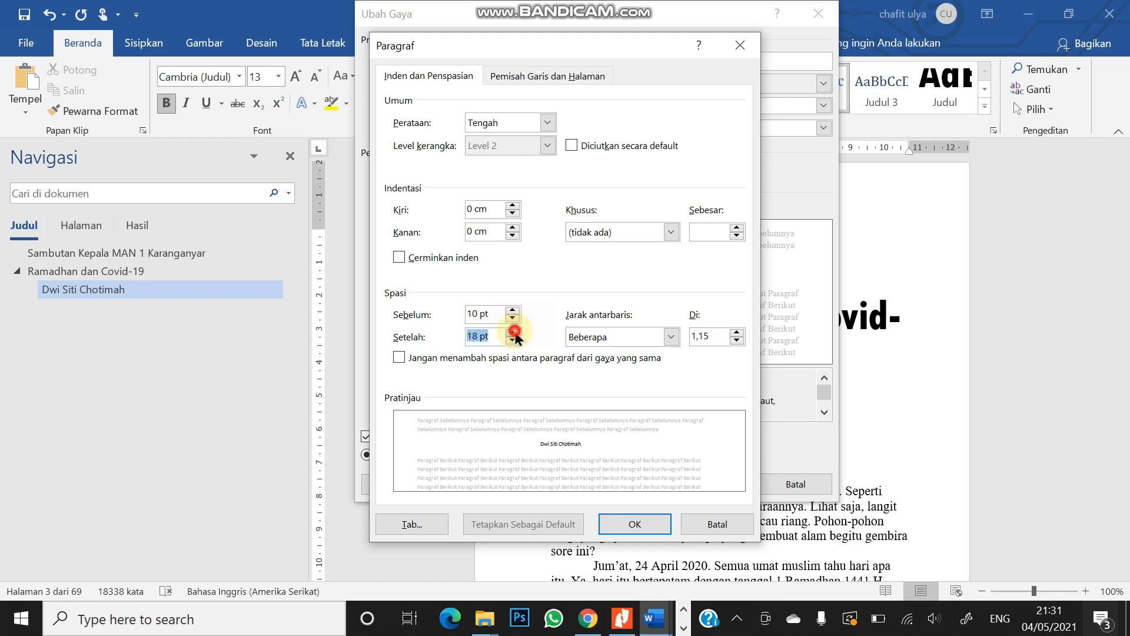
pyautogui.click(513, 333)
pyautogui.click(513, 333)
pyautogui.click(513, 333)
pyautogui.click(514, 334)
pyautogui.click(513, 333)
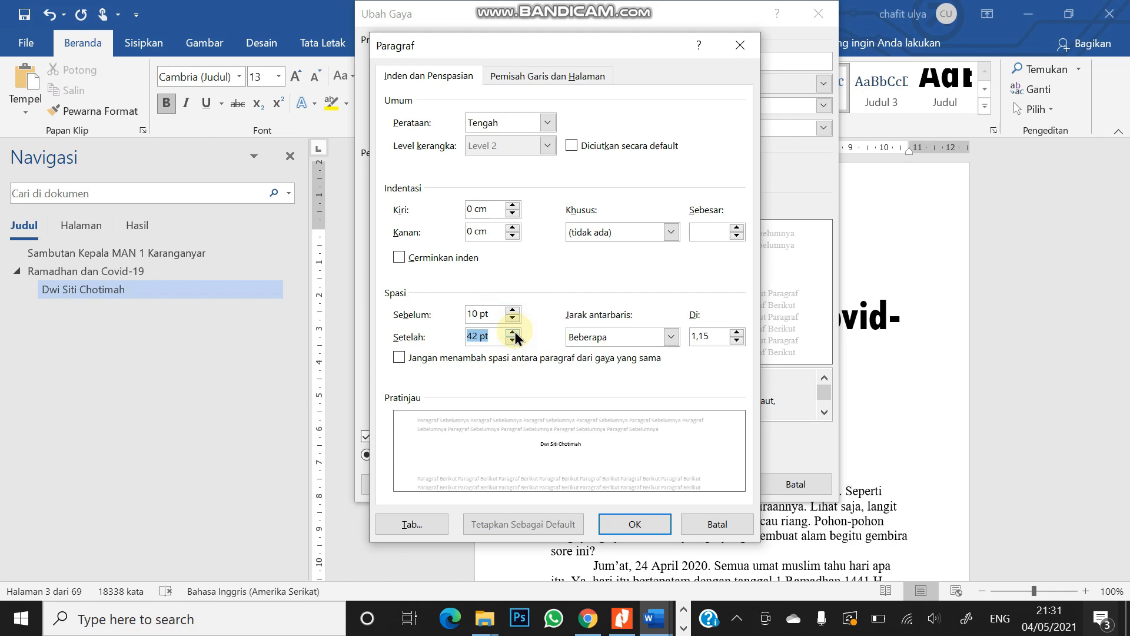
pyautogui.click(637, 523)
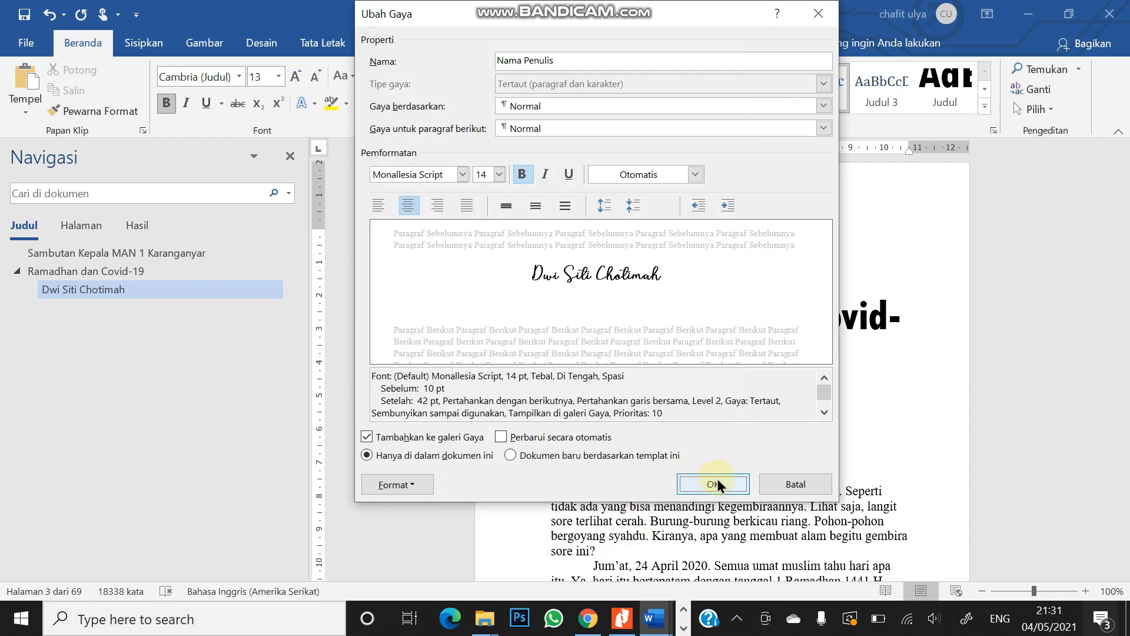
pyautogui.click(718, 484)
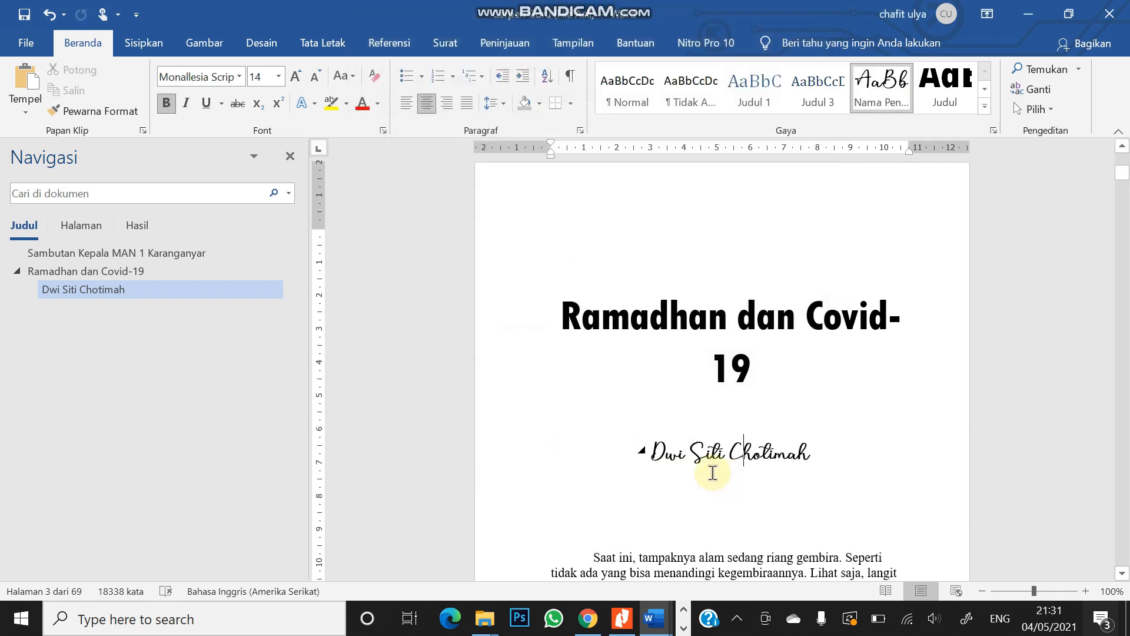
pyautogui.scroll(-3, 766, 468)
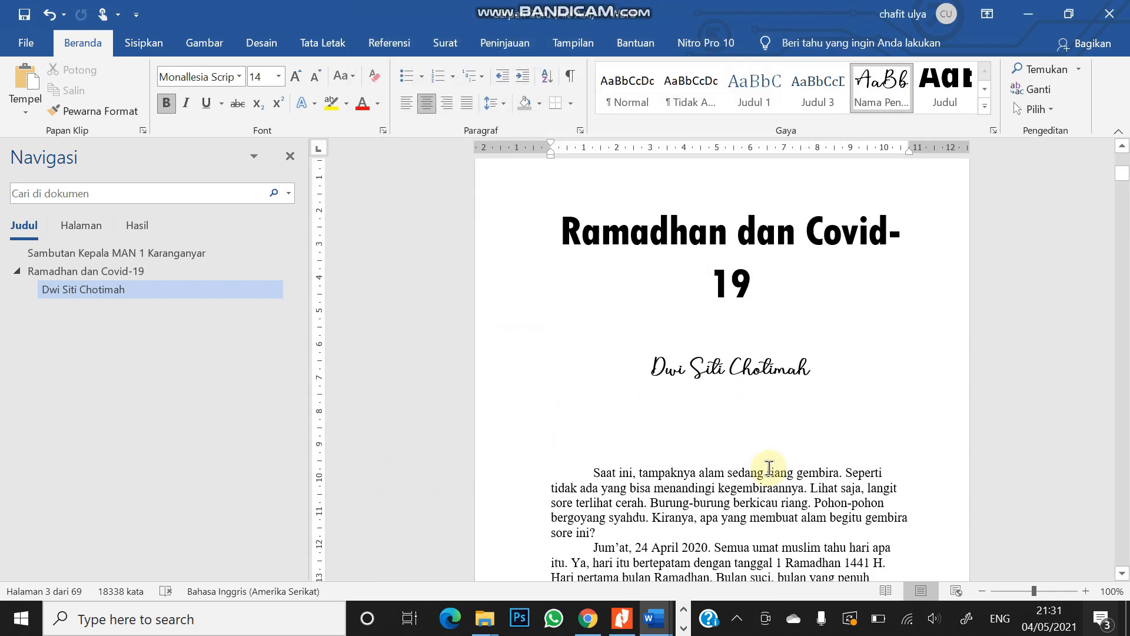
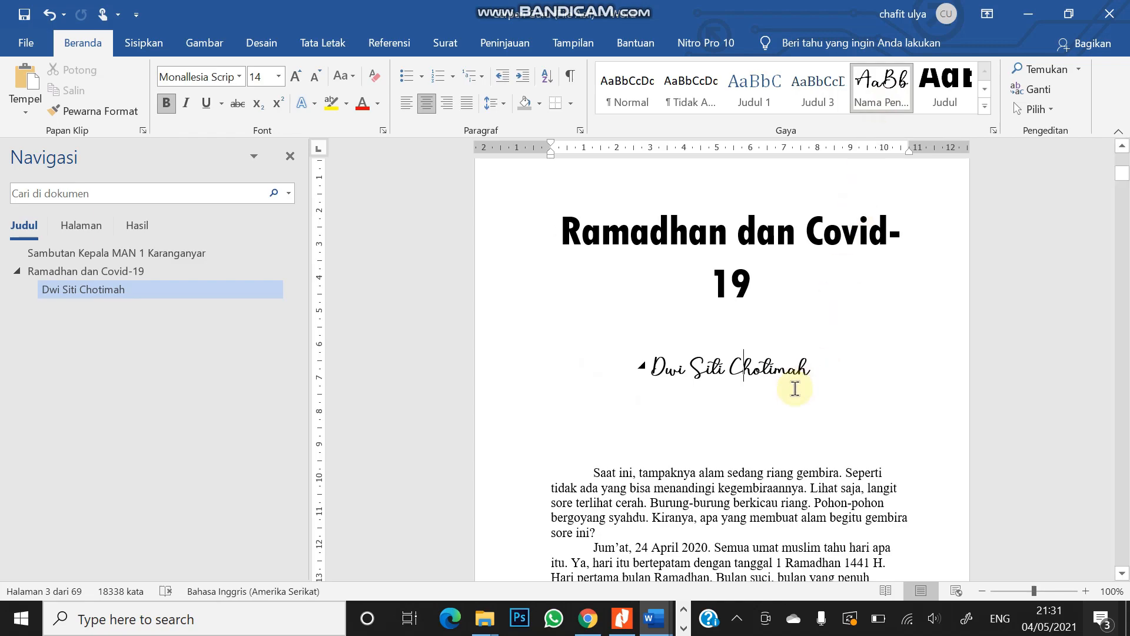
# Apply the Judul style to the chapter title "Berkah Dibalik Musibah Corona Virus".
pyautogui.scroll(-5, 794, 390)
pyautogui.scroll(-20, 793, 394)
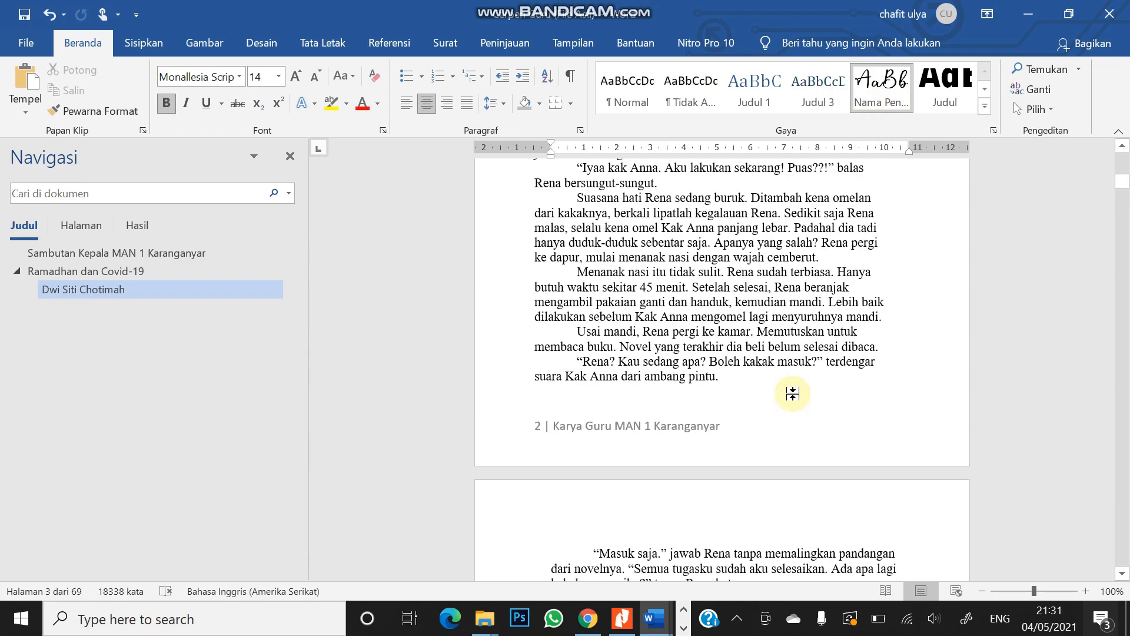
pyautogui.scroll(-15, 793, 393)
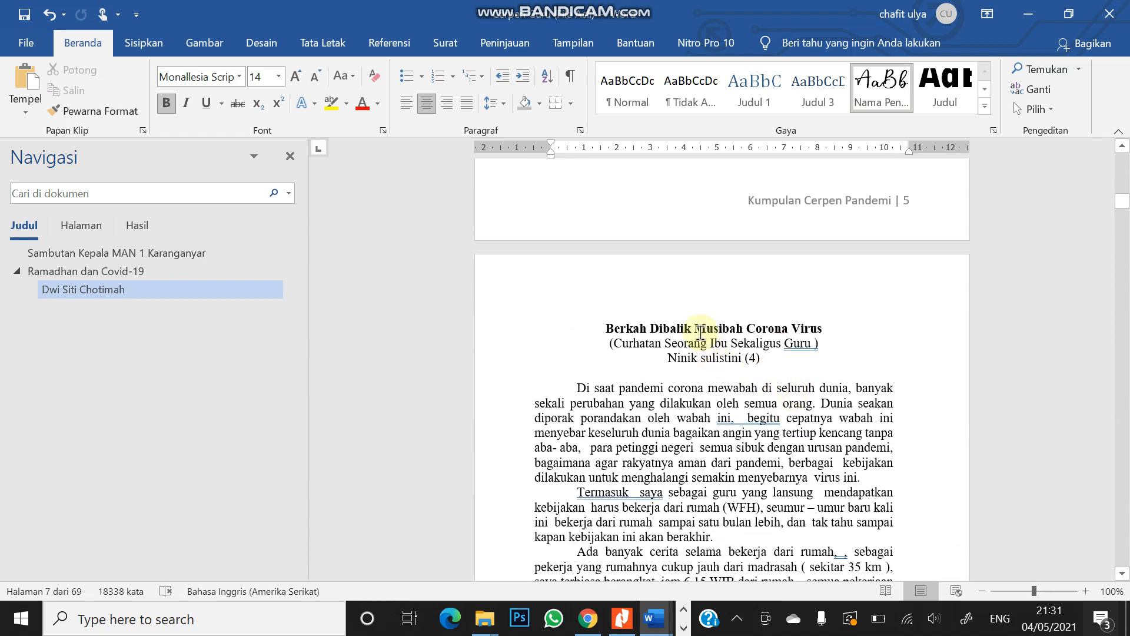
pyautogui.click(700, 329)
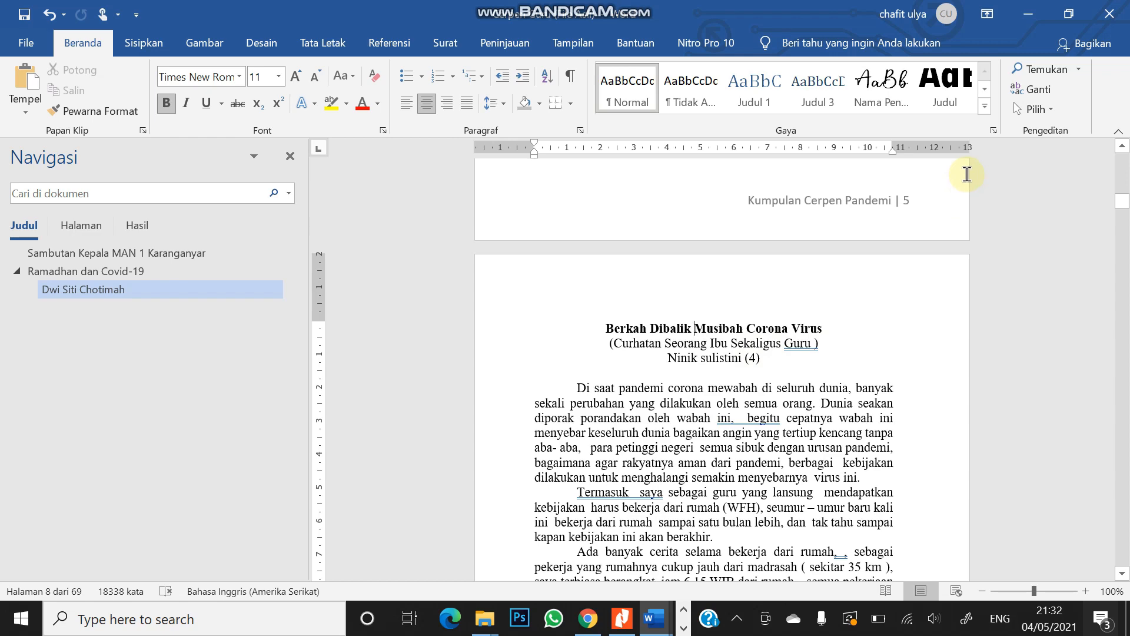
pyautogui.click(949, 85)
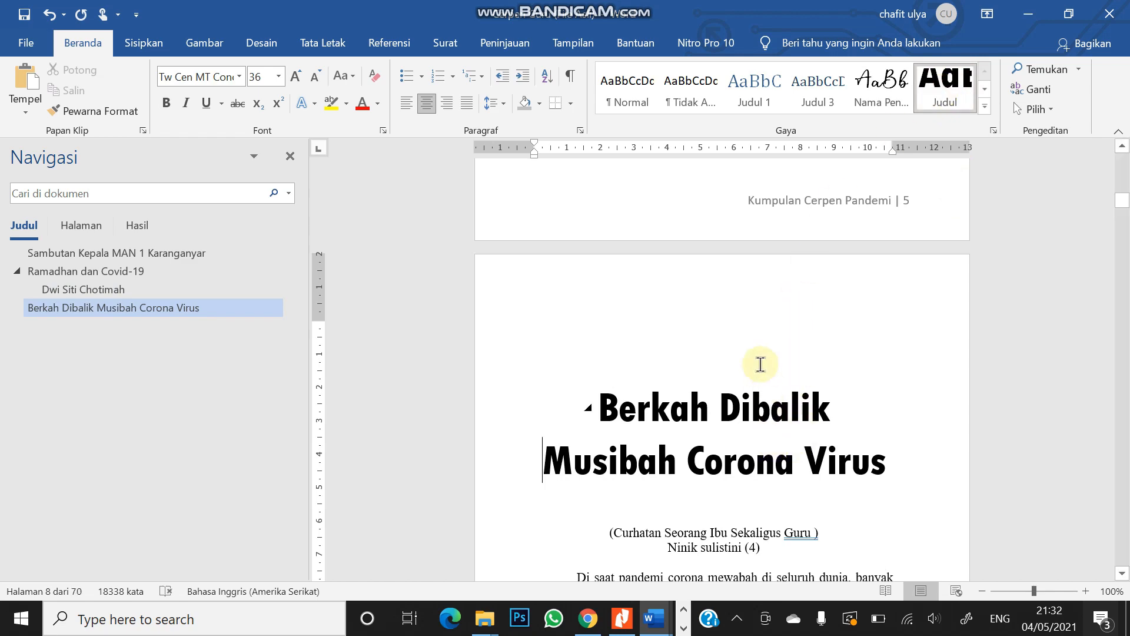
# Apply the Nama Penulis style to the author line of the "Berkah Dibalik Musibah Corona Virus" chapter and capitalize the author's surname.
pyautogui.scroll(-3, 751, 356)
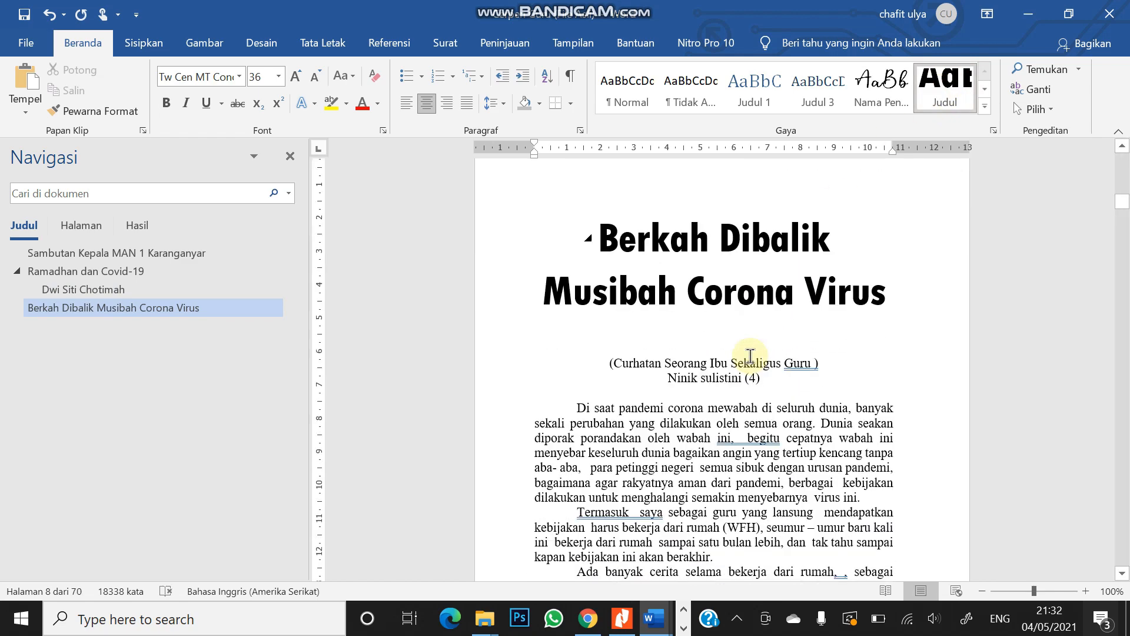
pyautogui.click(718, 378)
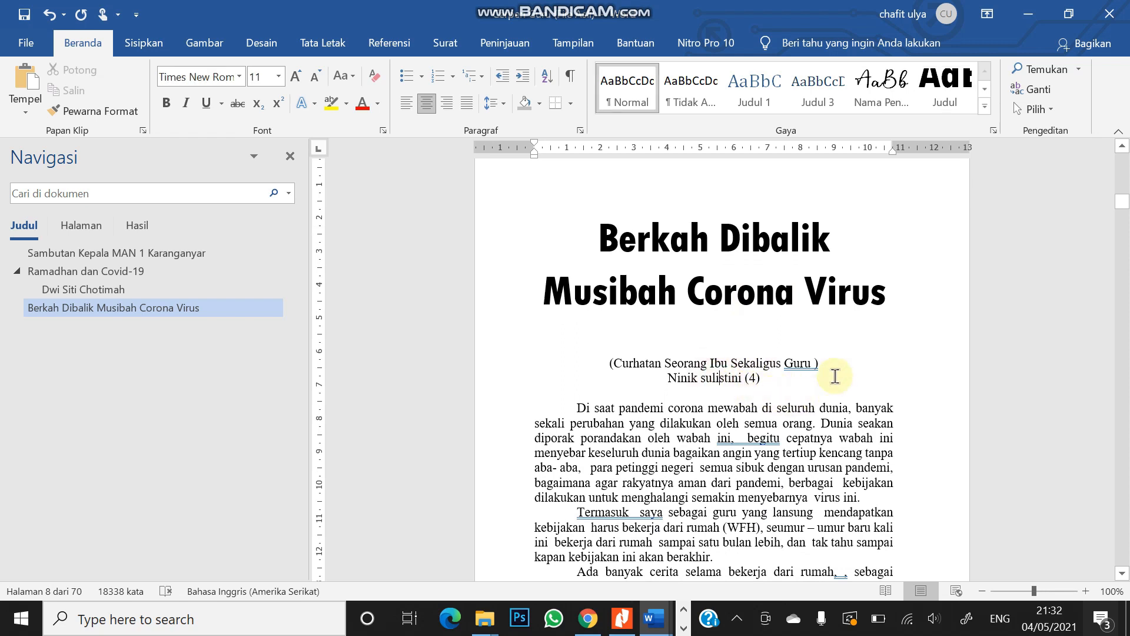
pyautogui.click(885, 86)
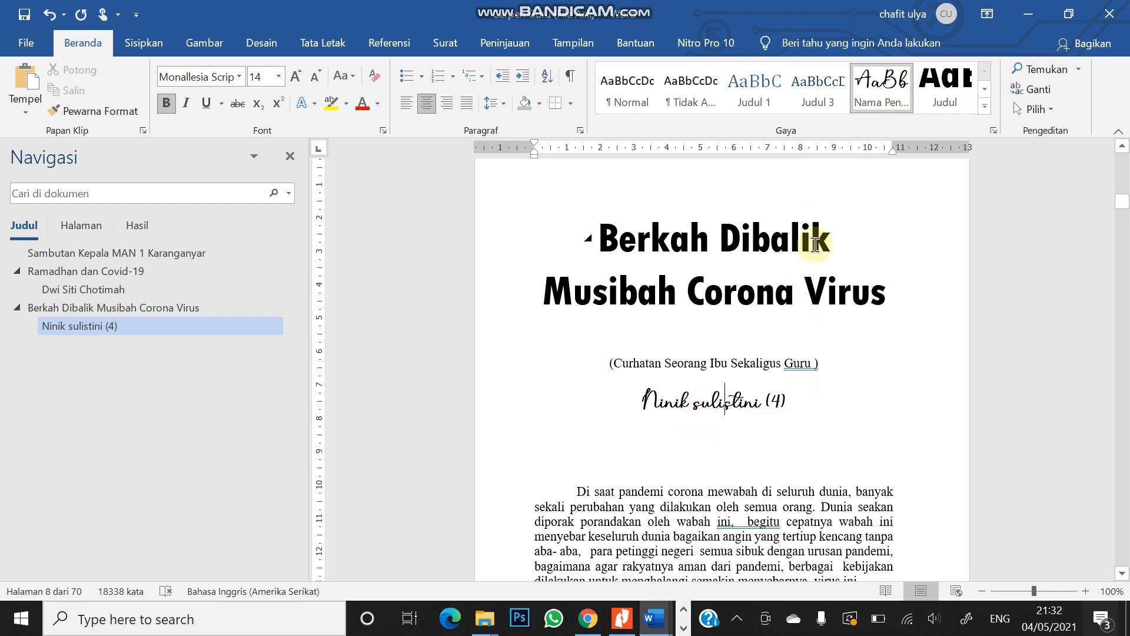
pyautogui.click(702, 404)
pyautogui.press('BackSpace')
pyautogui.write('S')
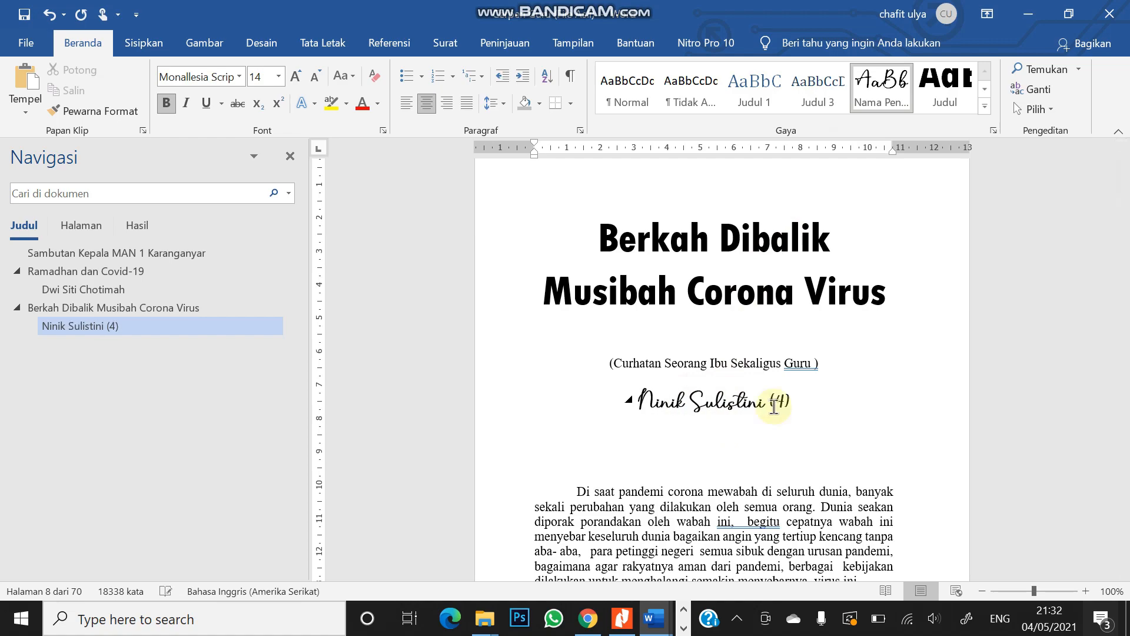
# Apply the Judul style to the chapter title "Kisah di Balik WFH".
pyautogui.scroll(-15, 716, 441)
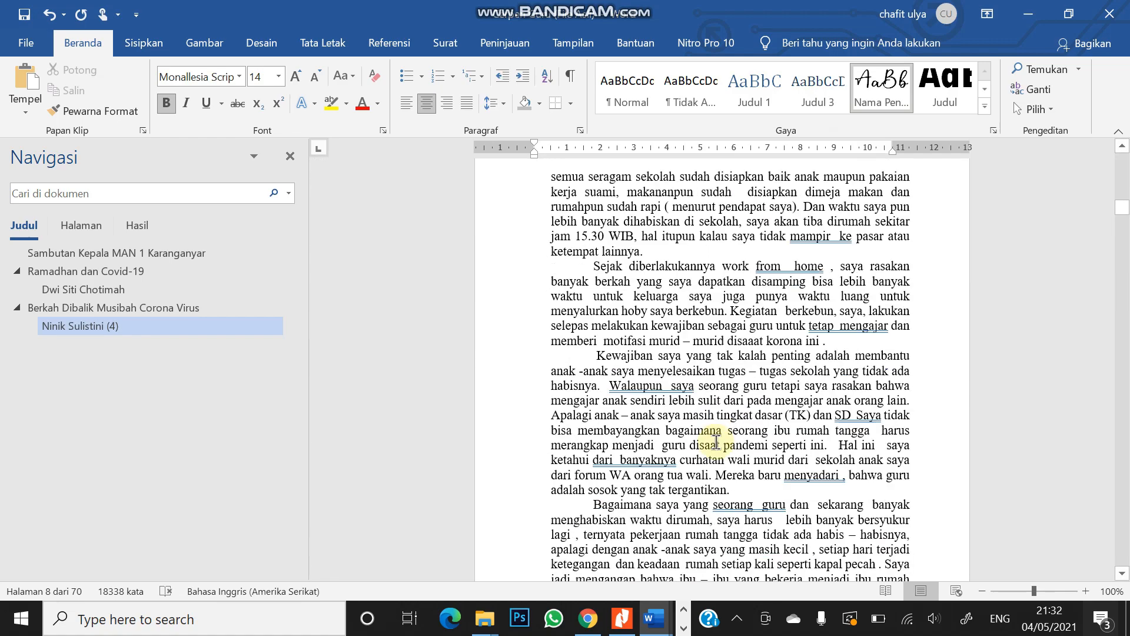
pyautogui.scroll(-10, 716, 441)
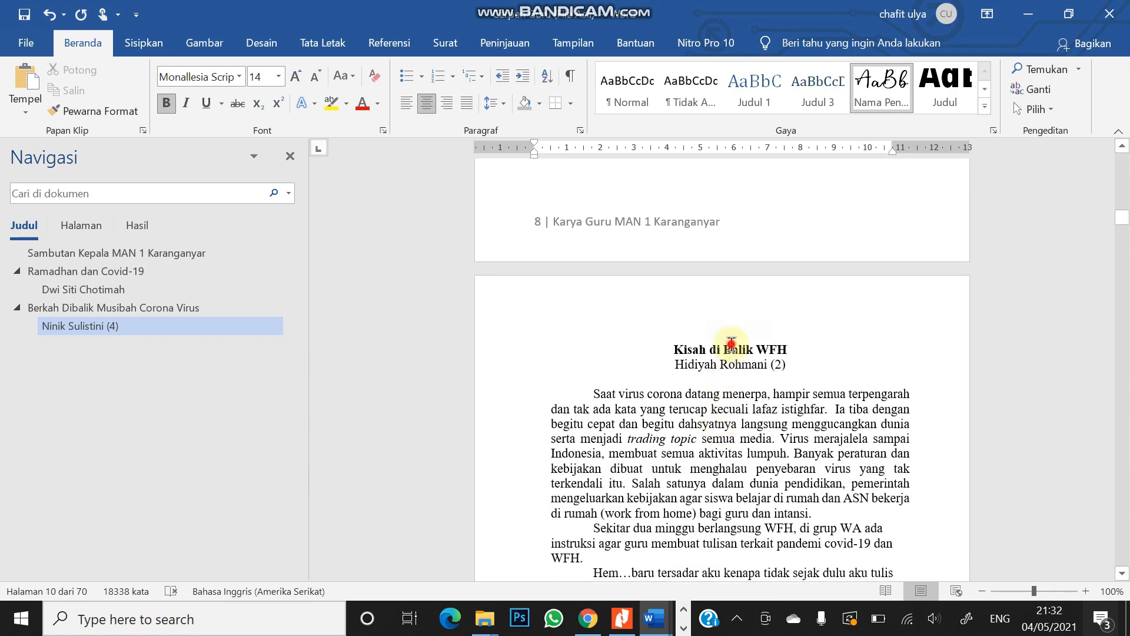
pyautogui.click(732, 349)
pyautogui.click(942, 106)
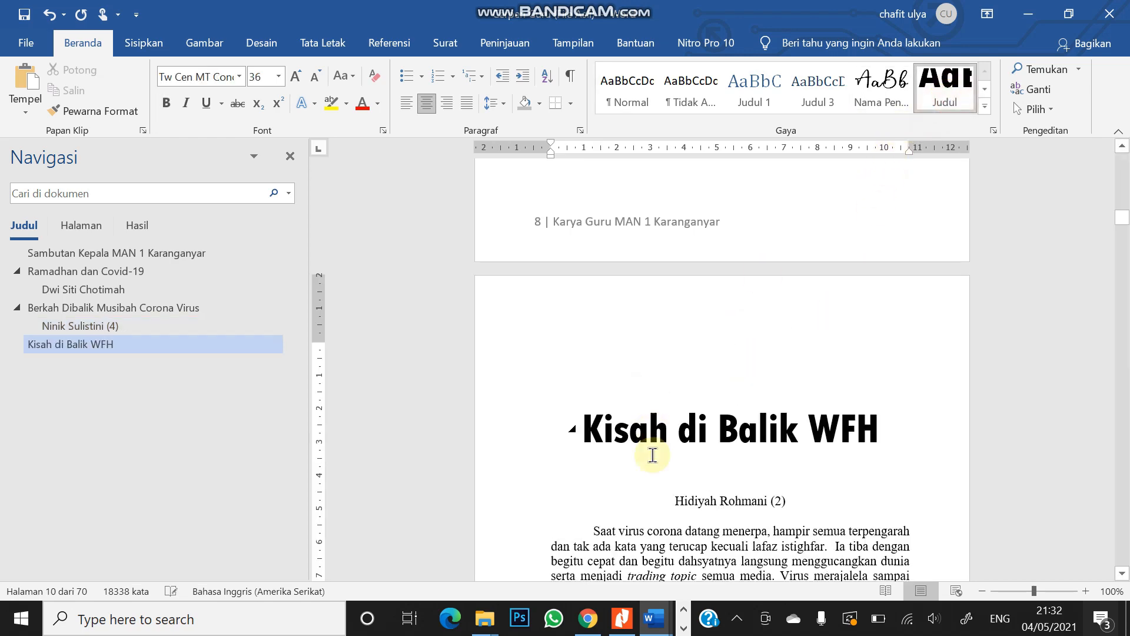
# Apply the Nama Penulis style to the author line beneath the "Kisah di Balik WFH" title.
pyautogui.click(711, 501)
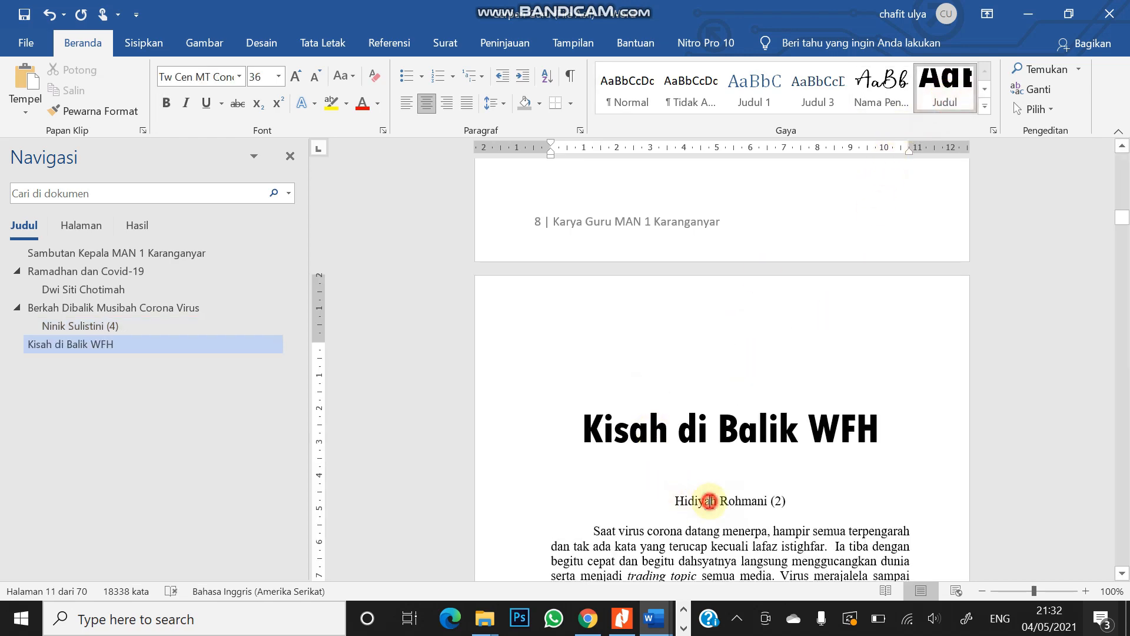
pyautogui.click(885, 89)
pyautogui.scroll(-3, 793, 387)
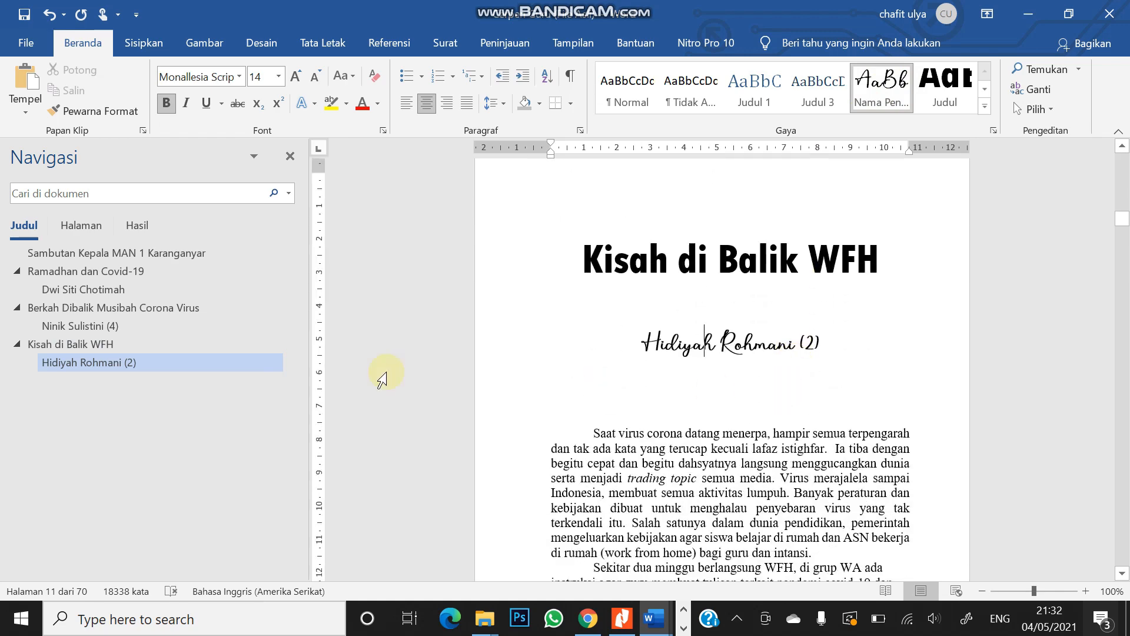
# Return to the "Ramadhan dan Covid-19" chapter and apply the Normal style to its first body paragraph.
pyautogui.click(102, 271)
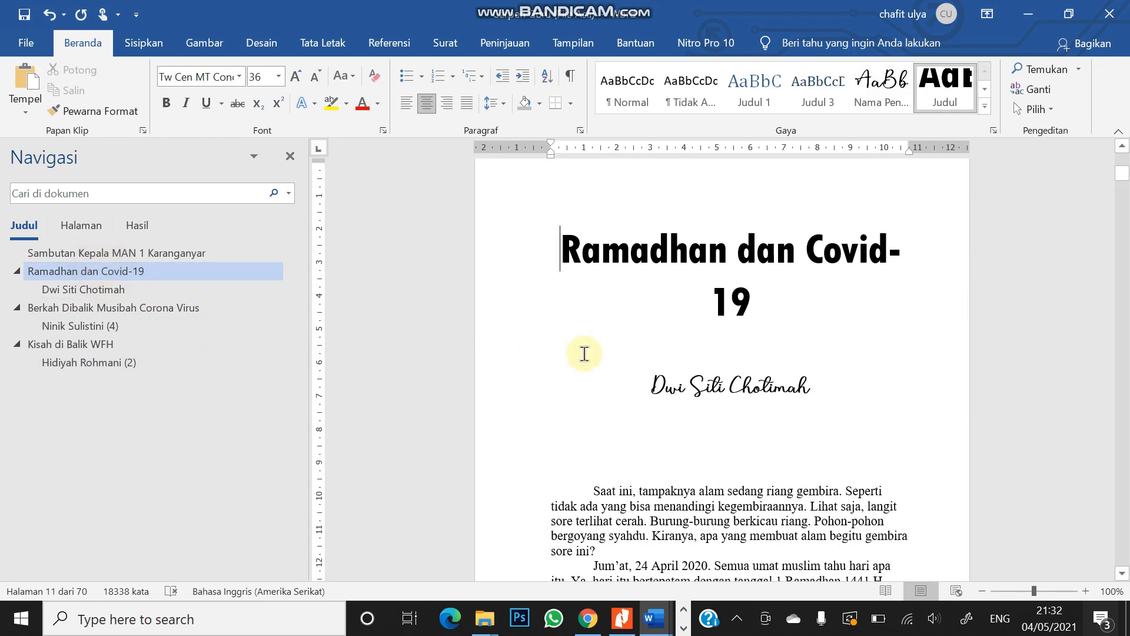
pyautogui.scroll(-3, 651, 366)
pyautogui.click(622, 266)
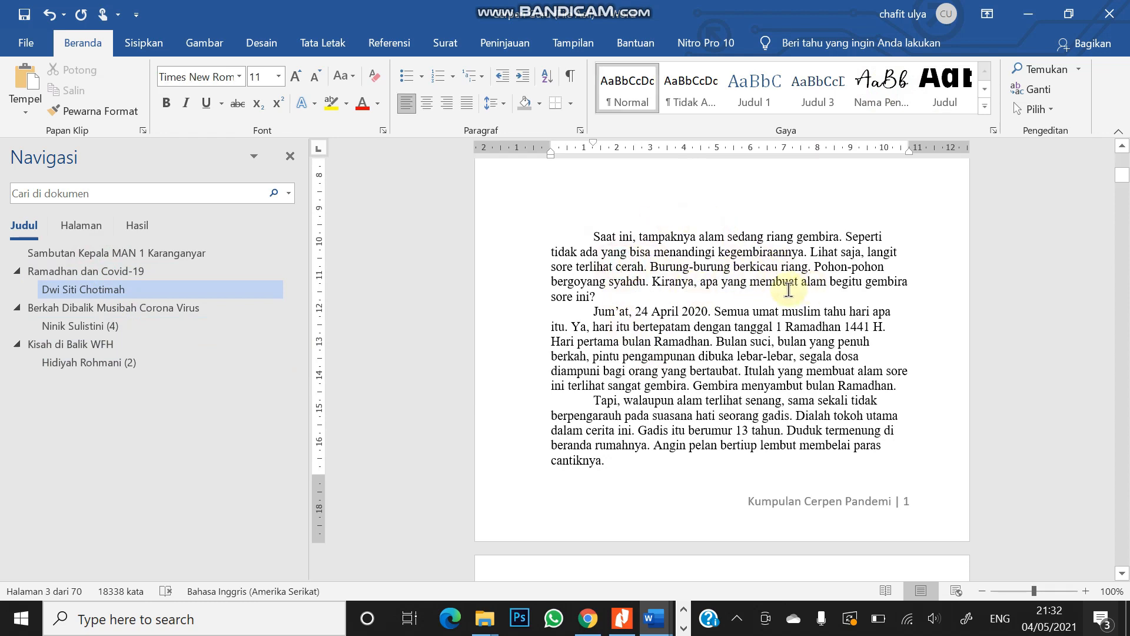
pyautogui.scroll(2, 789, 288)
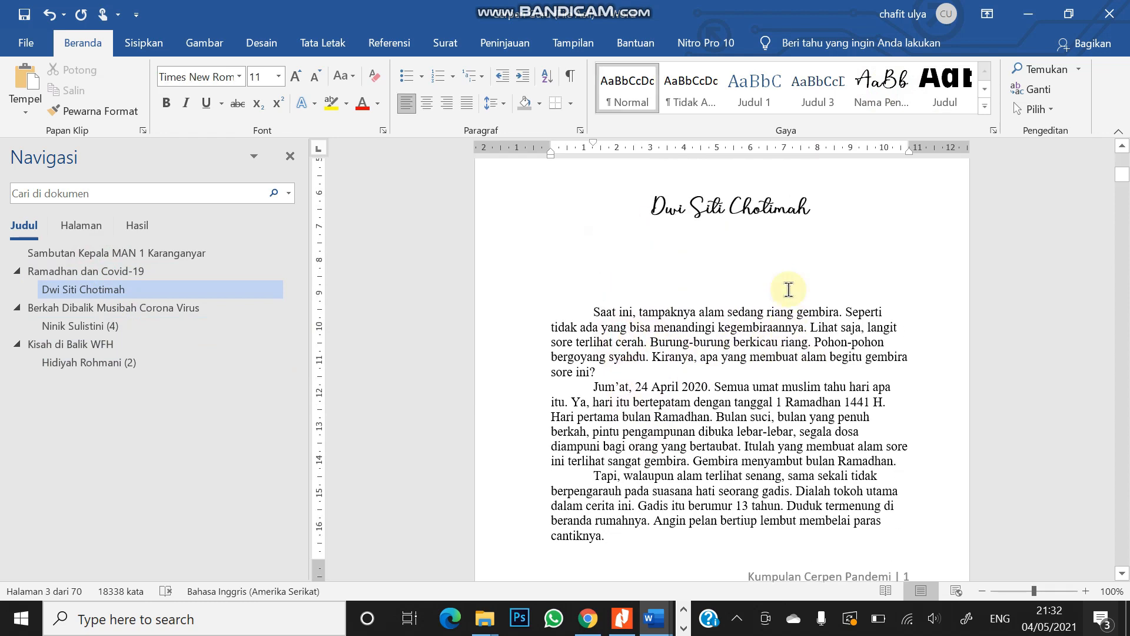
pyautogui.click(630, 93)
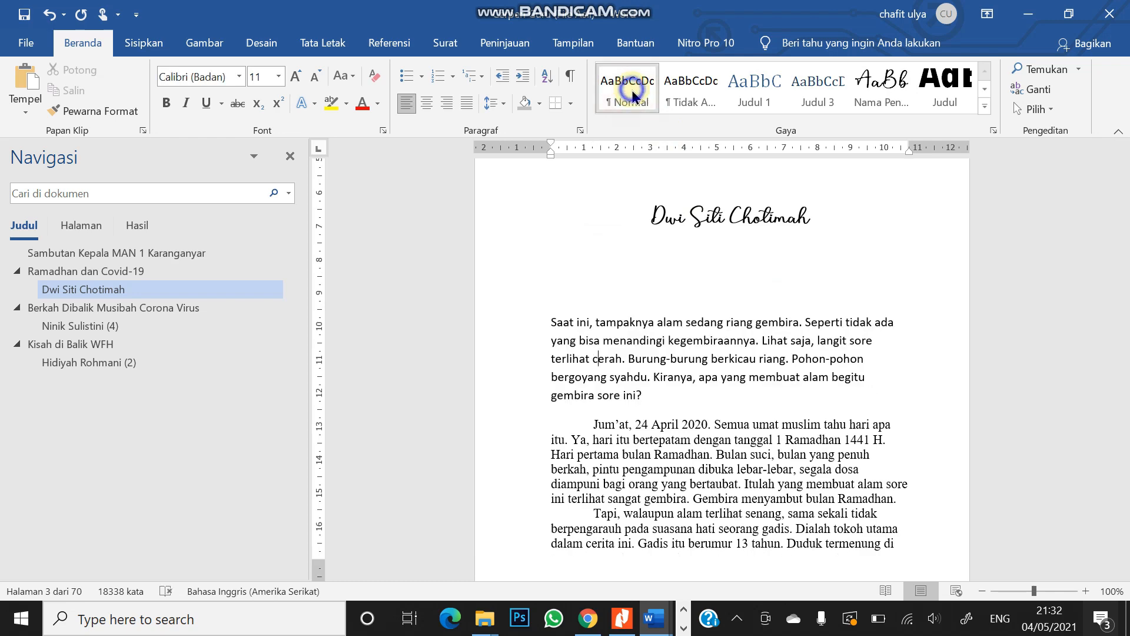
# Open the Normal style for modification and set its font to Cambria (Judul).
pyautogui.rightClick(631, 90)
pyautogui.click(666, 116)
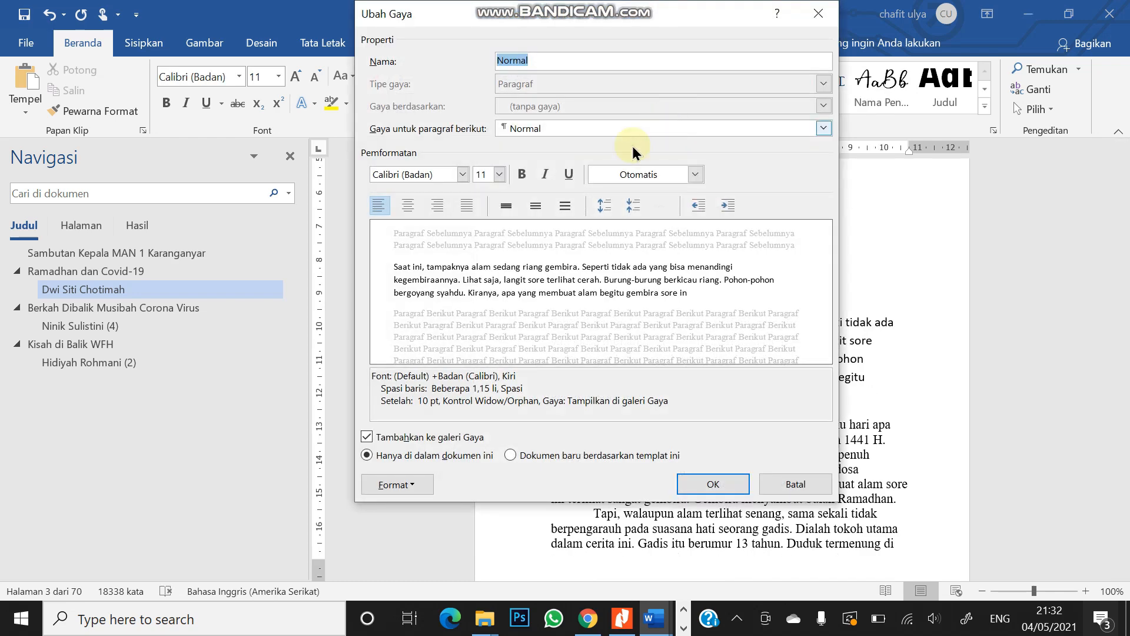
pyautogui.click(463, 175)
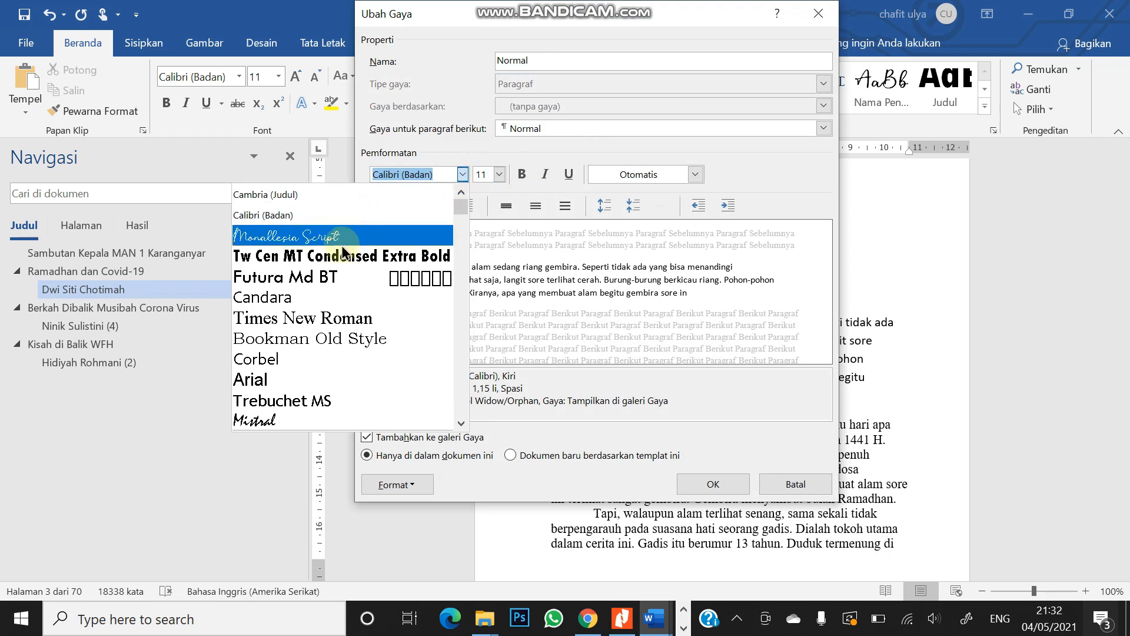
pyautogui.click(309, 194)
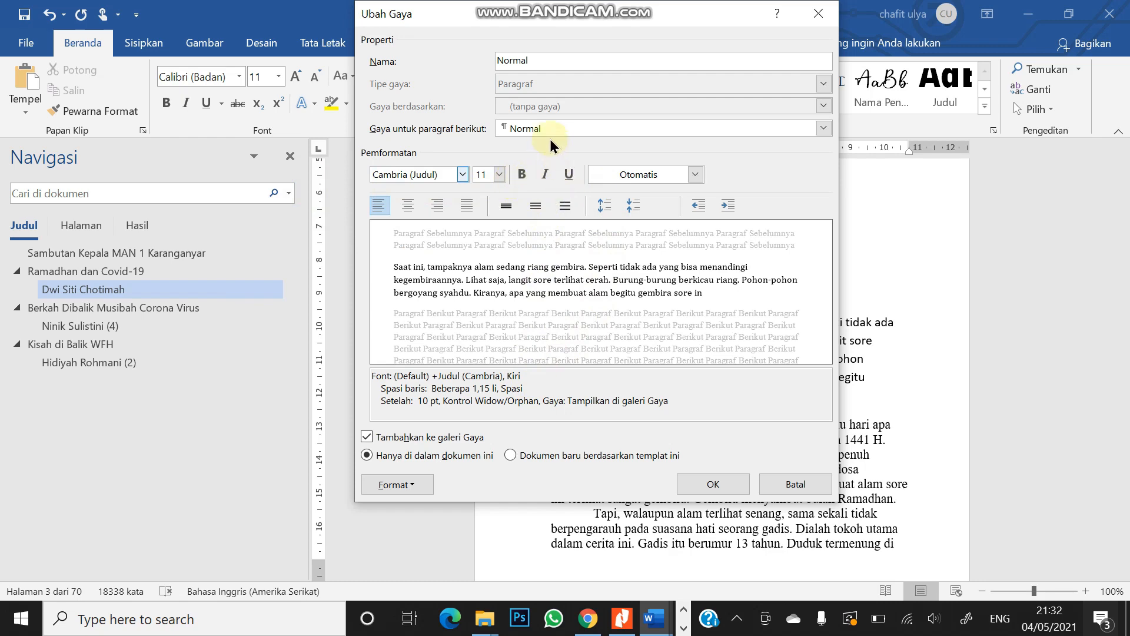
# Set the Normal style's paragraph spacing after to 4 pt.
pyautogui.click(423, 483)
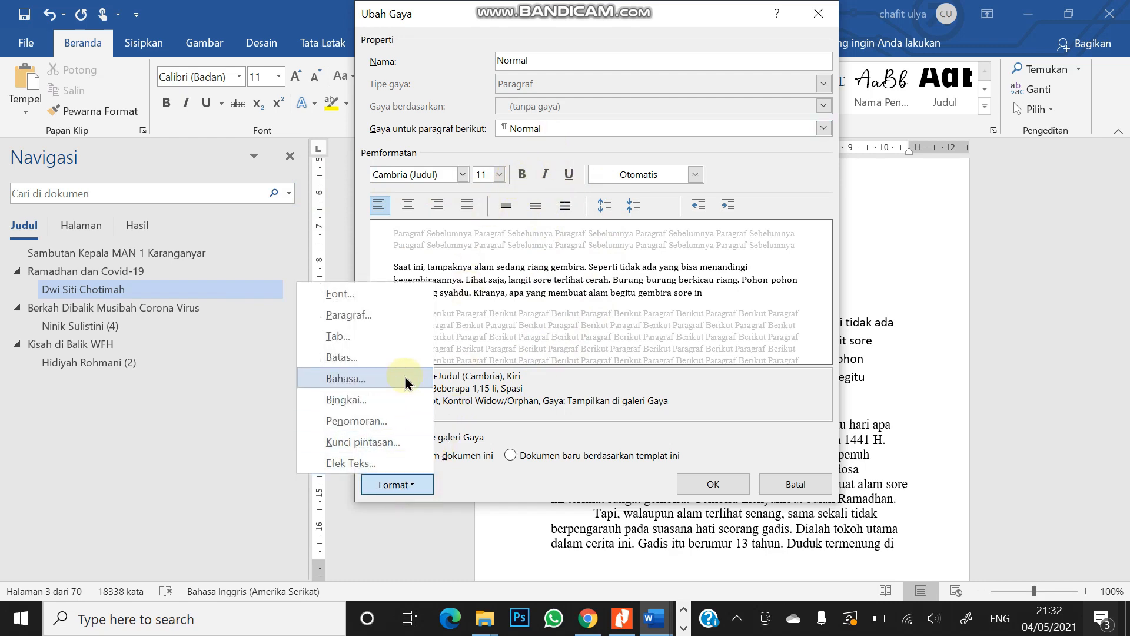
pyautogui.click(372, 316)
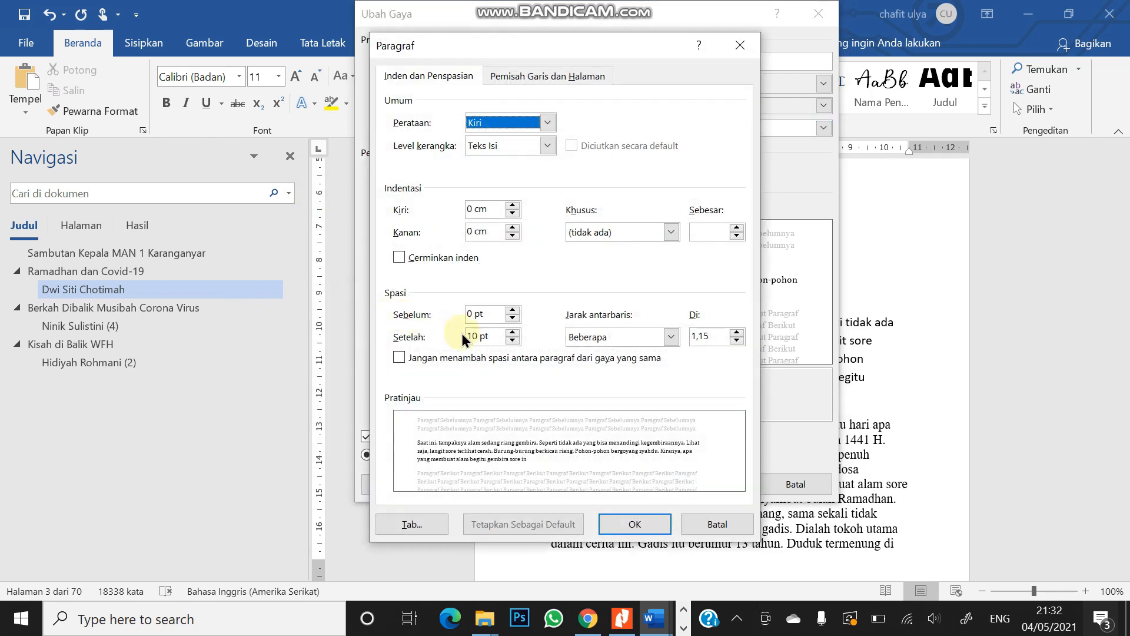
pyautogui.click(514, 340)
pyautogui.click(514, 341)
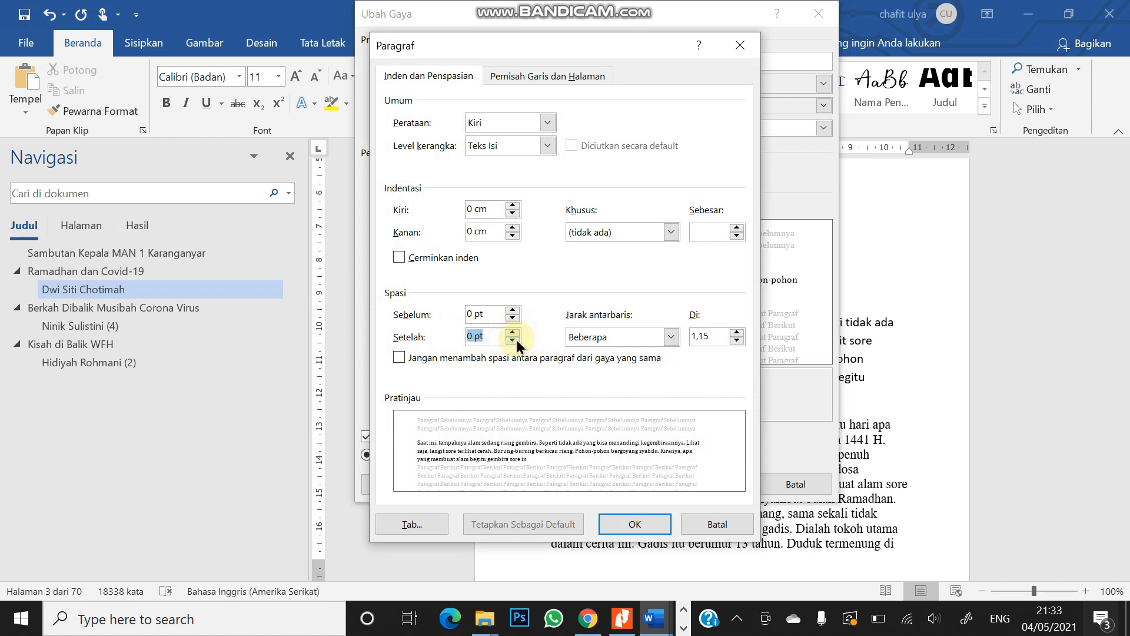
pyautogui.click(471, 337)
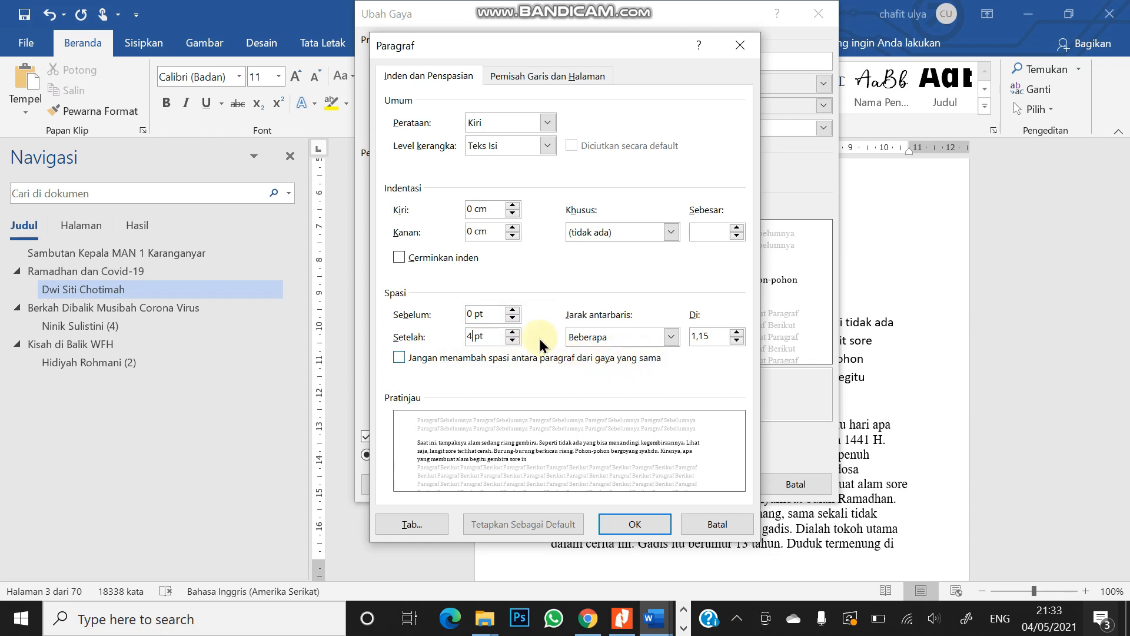
# Give the Normal style a 1 cm first-line indent and justified alignment, and apply the style changes.
pyautogui.click(587, 232)
pyautogui.click(603, 261)
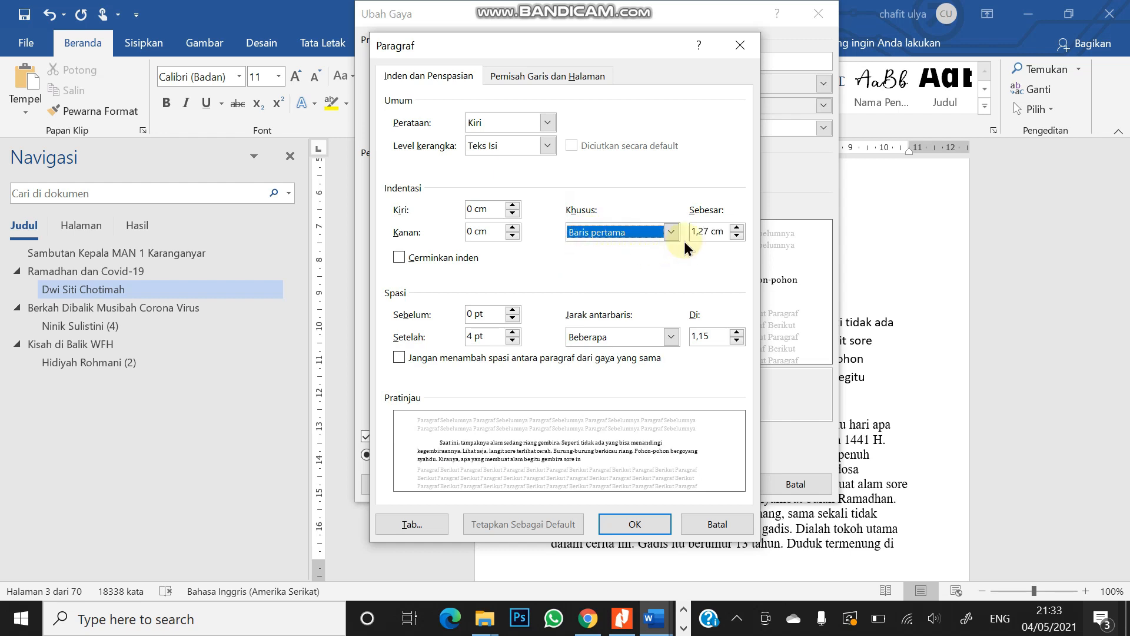
pyautogui.click(737, 235)
pyautogui.click(736, 236)
pyautogui.click(736, 235)
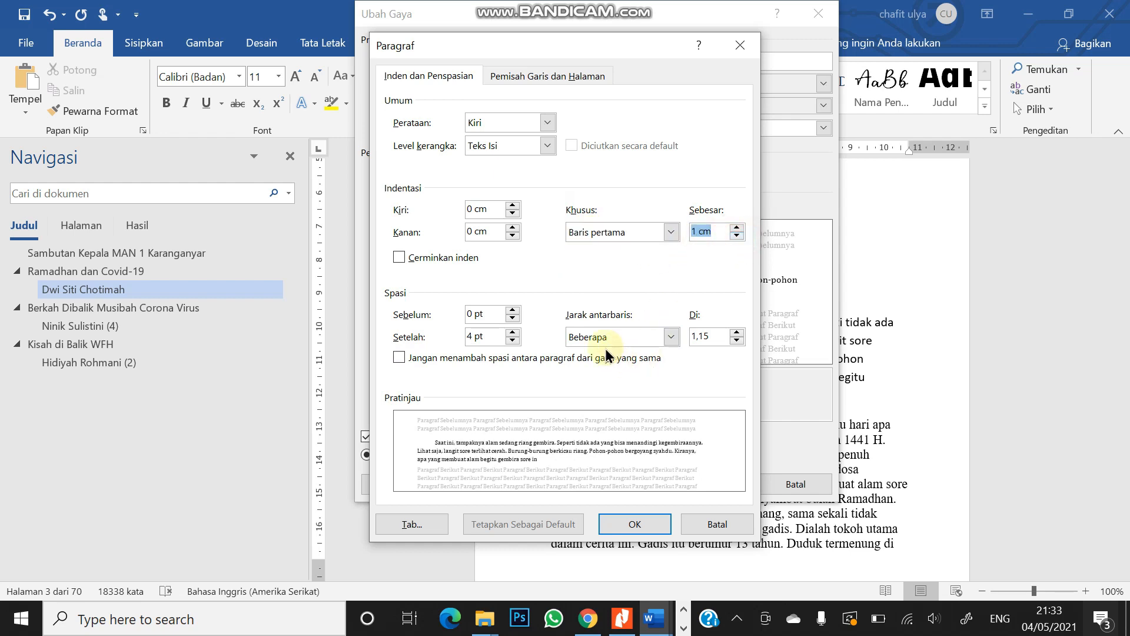
pyautogui.click(633, 525)
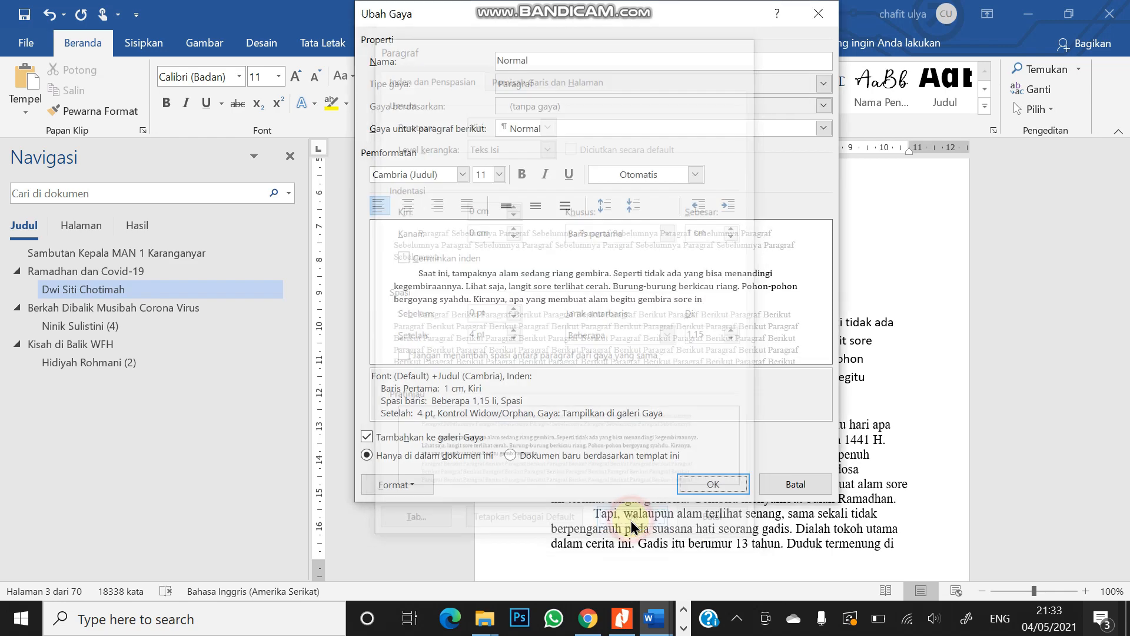
pyautogui.click(464, 206)
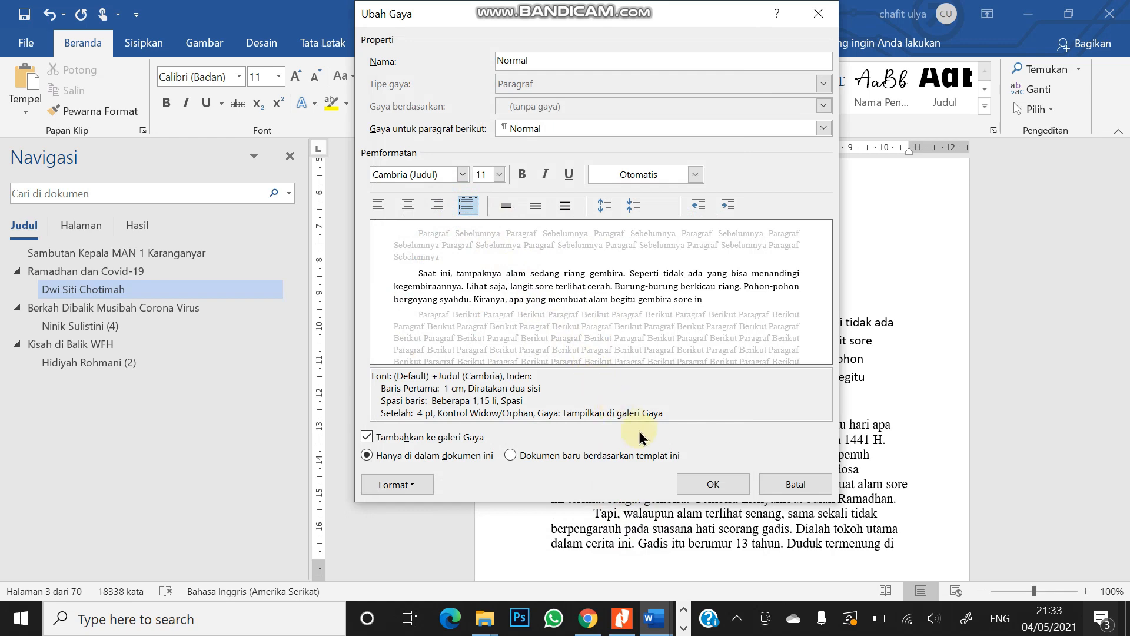
pyautogui.click(714, 484)
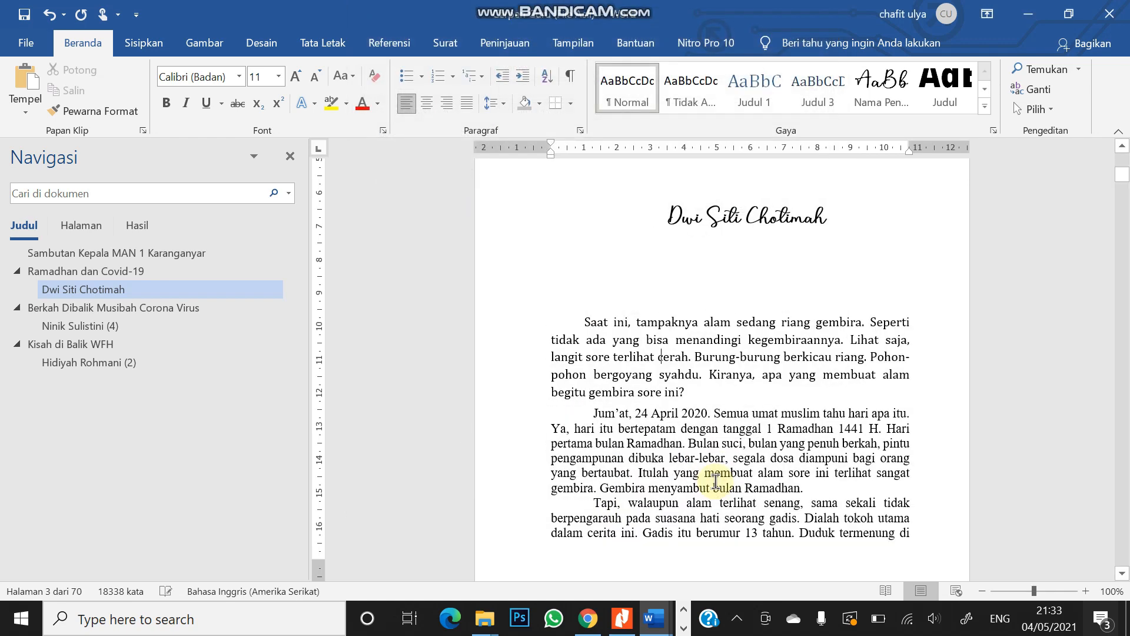
# Apply the updated Normal style to the second and third body paragraphs of the "Ramadhan dan Covid-19" chapter.
pyautogui.click(664, 443)
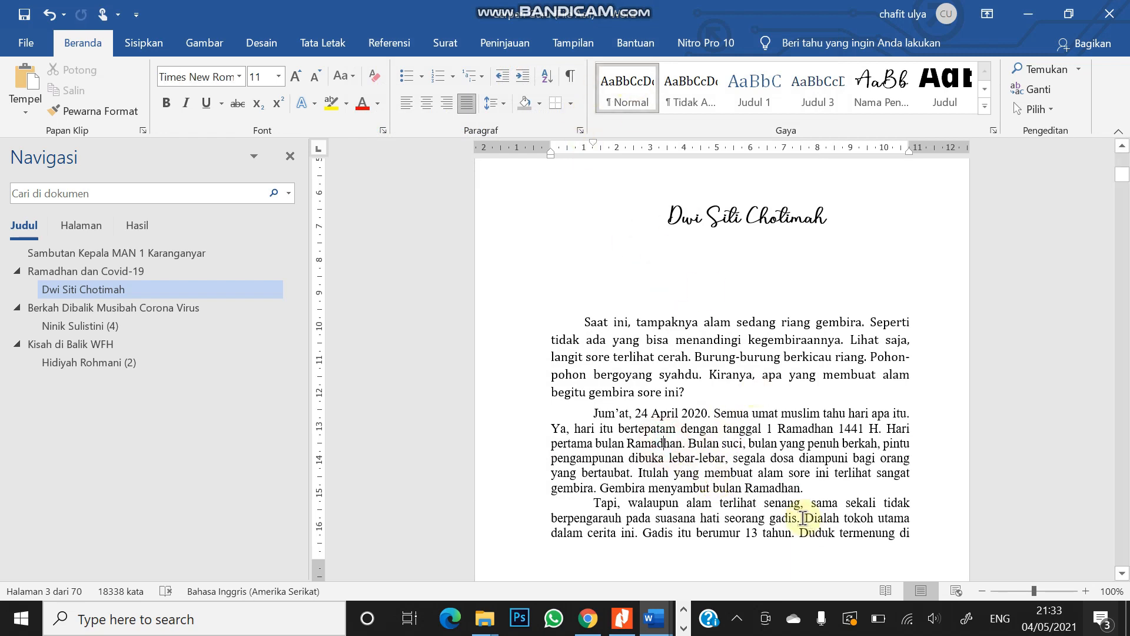
pyautogui.click(641, 96)
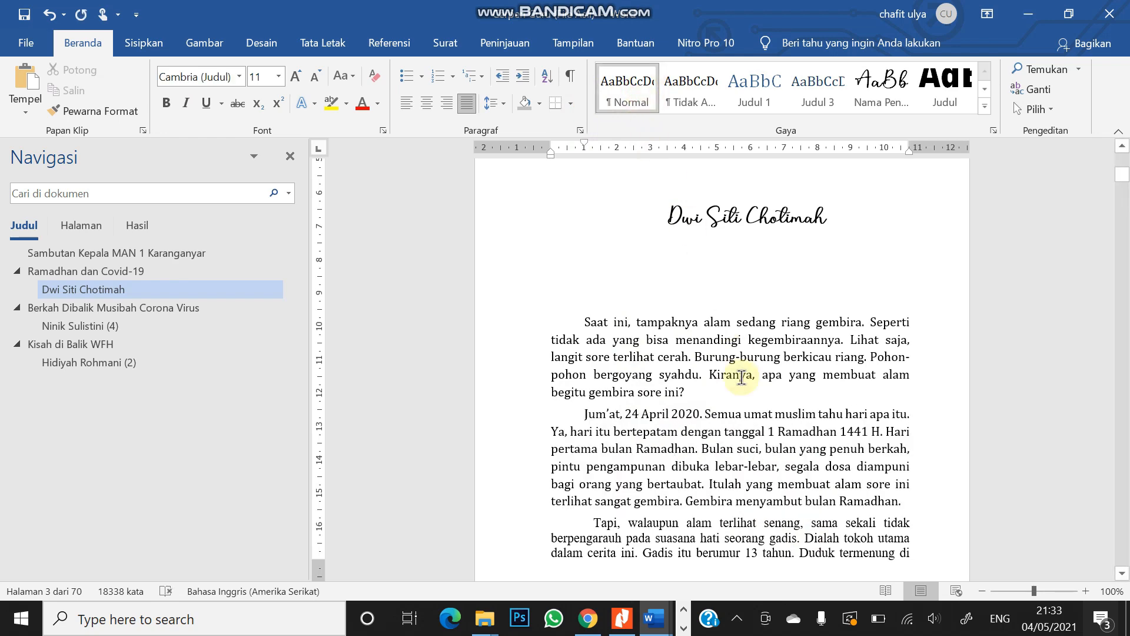
pyautogui.scroll(-3, 661, 381)
pyautogui.click(665, 370)
pyautogui.click(628, 91)
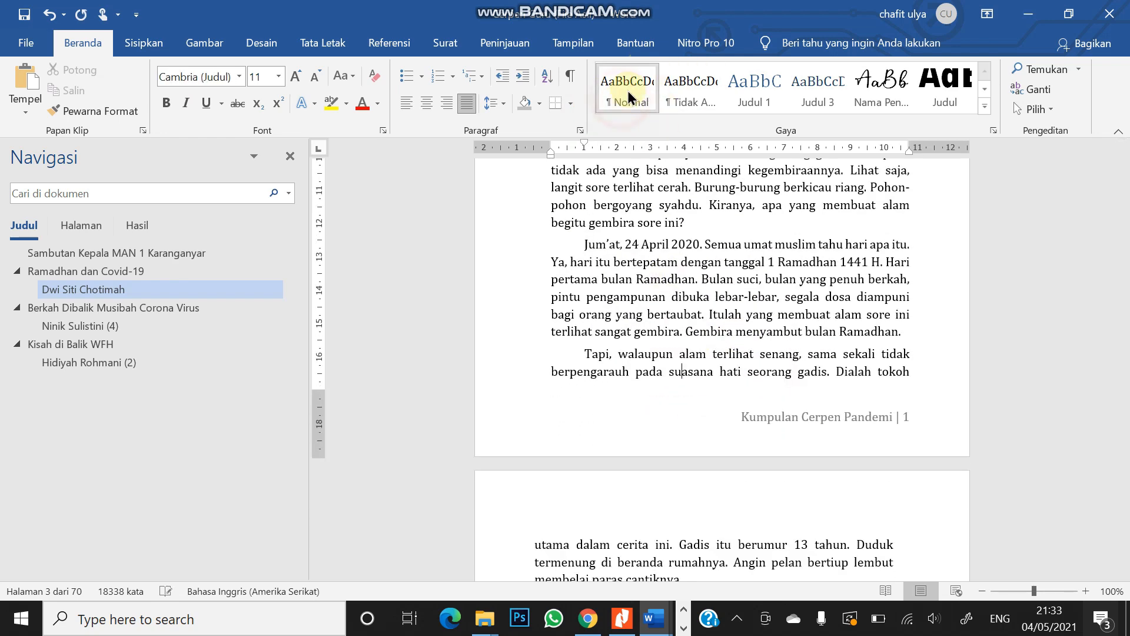
# Rename the Normal style to "Isi Cerpen".
pyautogui.rightClick(630, 90)
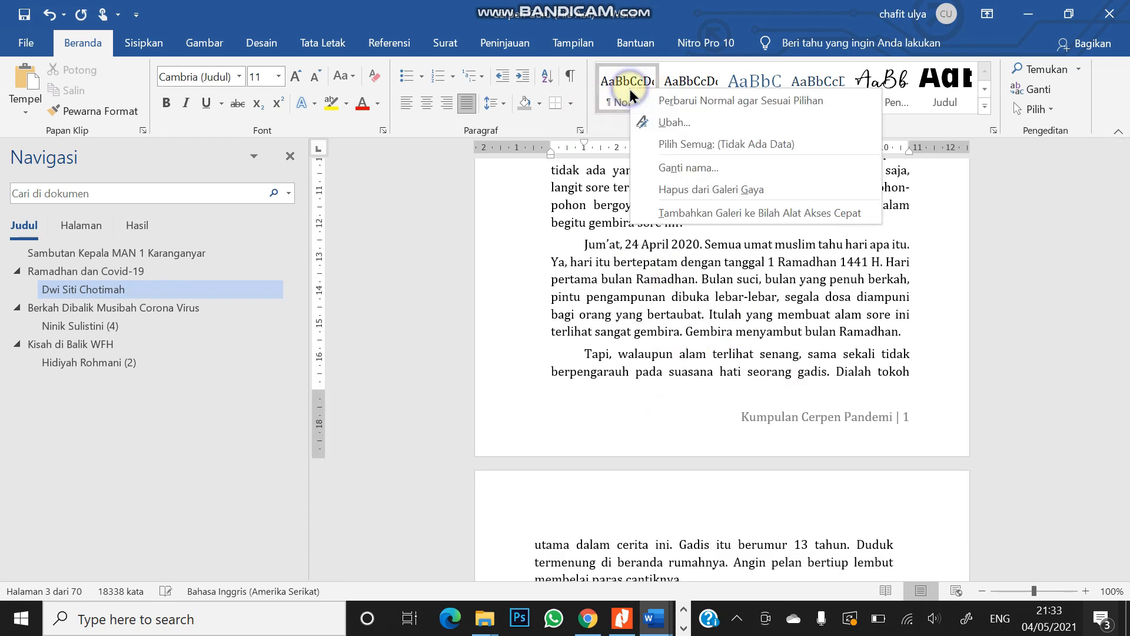
pyautogui.click(674, 119)
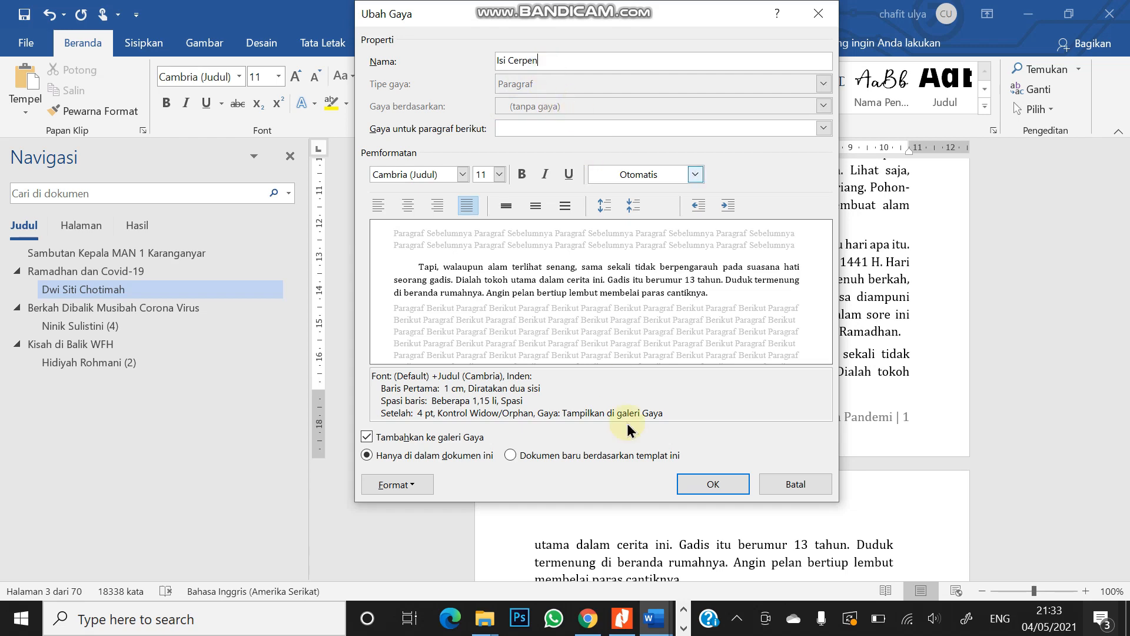
pyautogui.click(714, 484)
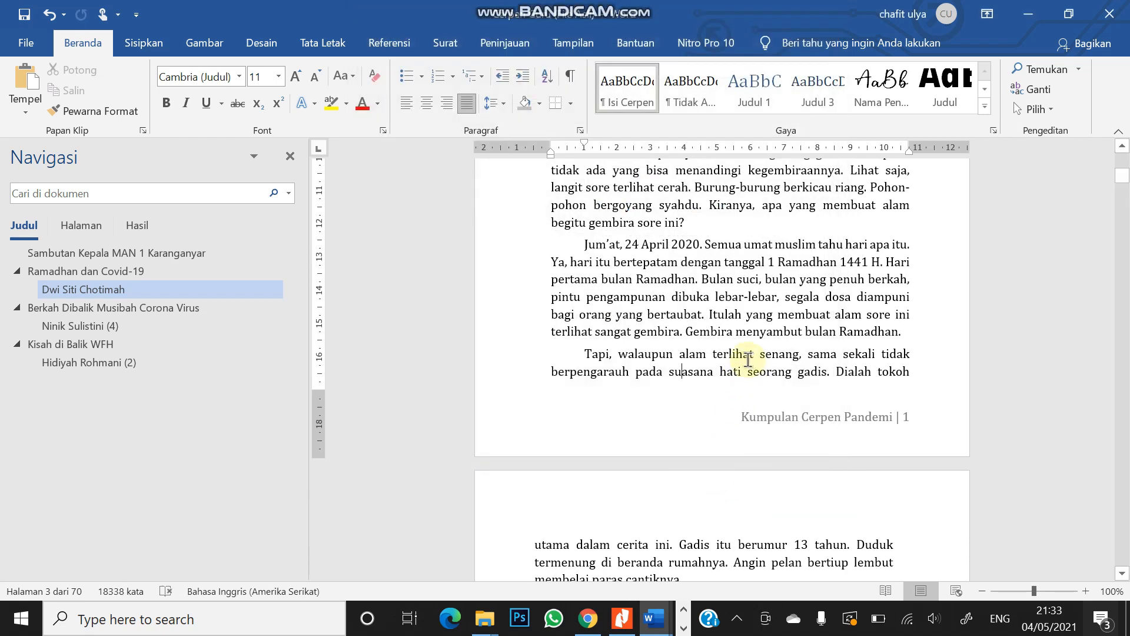
# Apply the Isi Cerpen style to the "Gadis itu menghela napas" paragraph and the "Ternyata dari tadi kau ada disini?" dialogue paragraph below it.
pyautogui.scroll(-3, 686, 355)
pyautogui.click(716, 467)
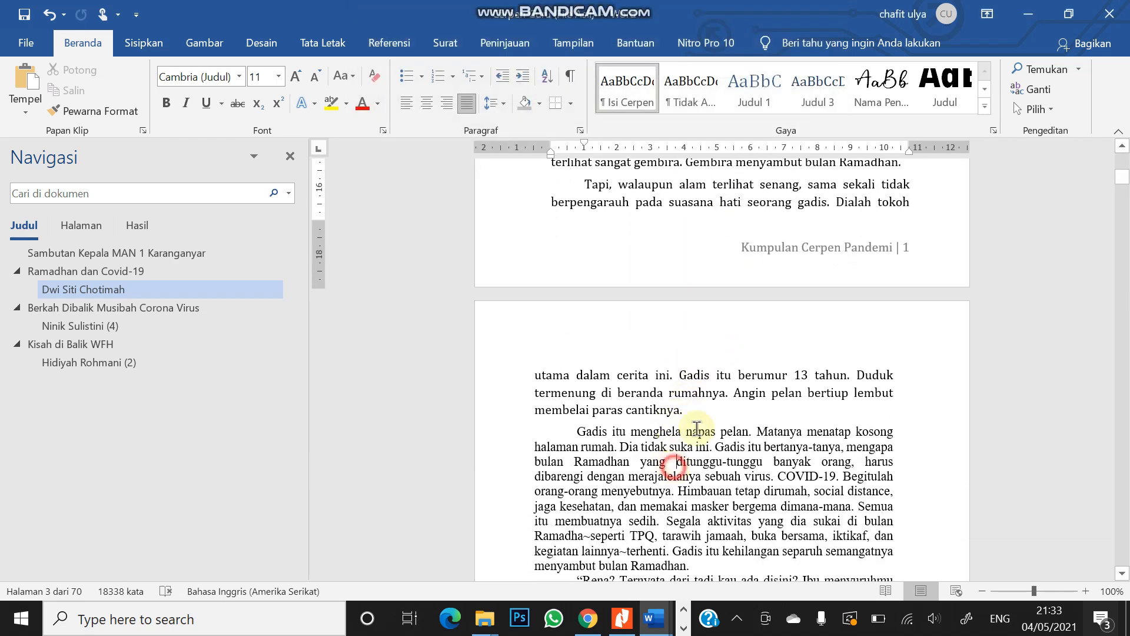
pyautogui.click(630, 94)
pyautogui.scroll(-4, 707, 307)
pyautogui.click(653, 370)
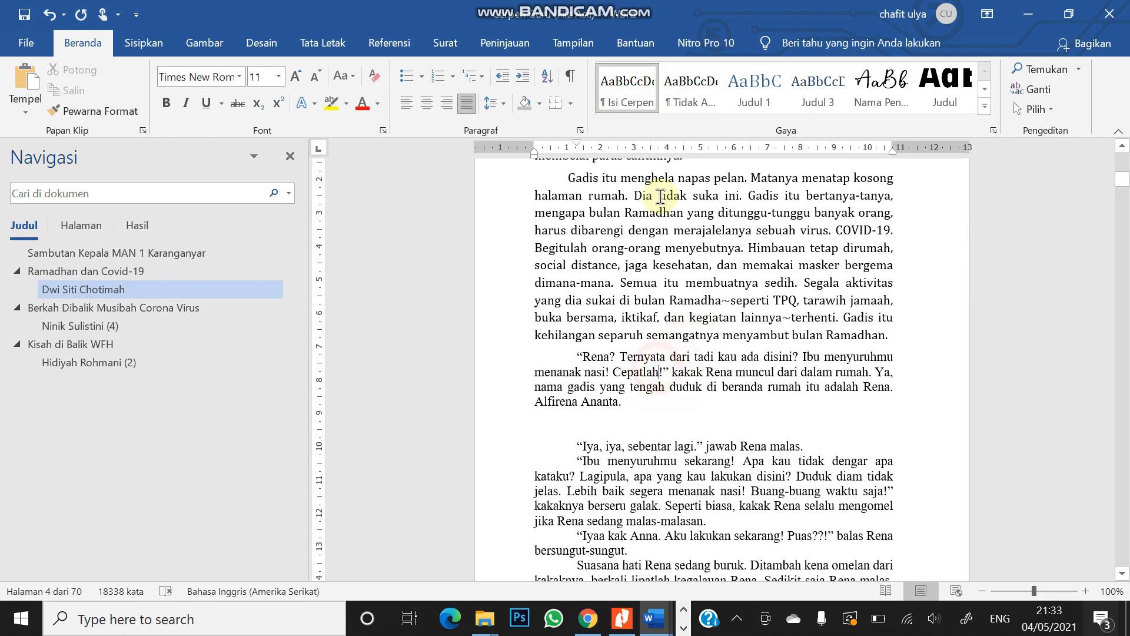
pyautogui.click(629, 103)
# Apply the Isi Cerpen style to the "Iya, iya, sebentar lagi" paragraph and delete the empty paragraph above it.
pyautogui.scroll(-3, 745, 424)
pyautogui.click(662, 292)
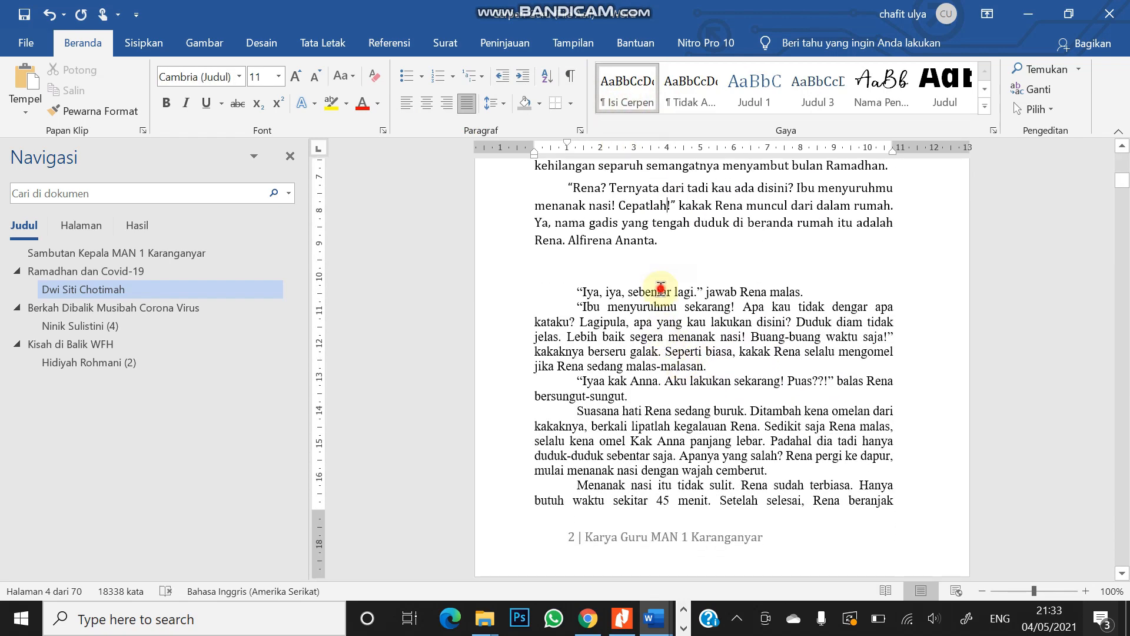
pyautogui.click(631, 97)
pyautogui.click(624, 259)
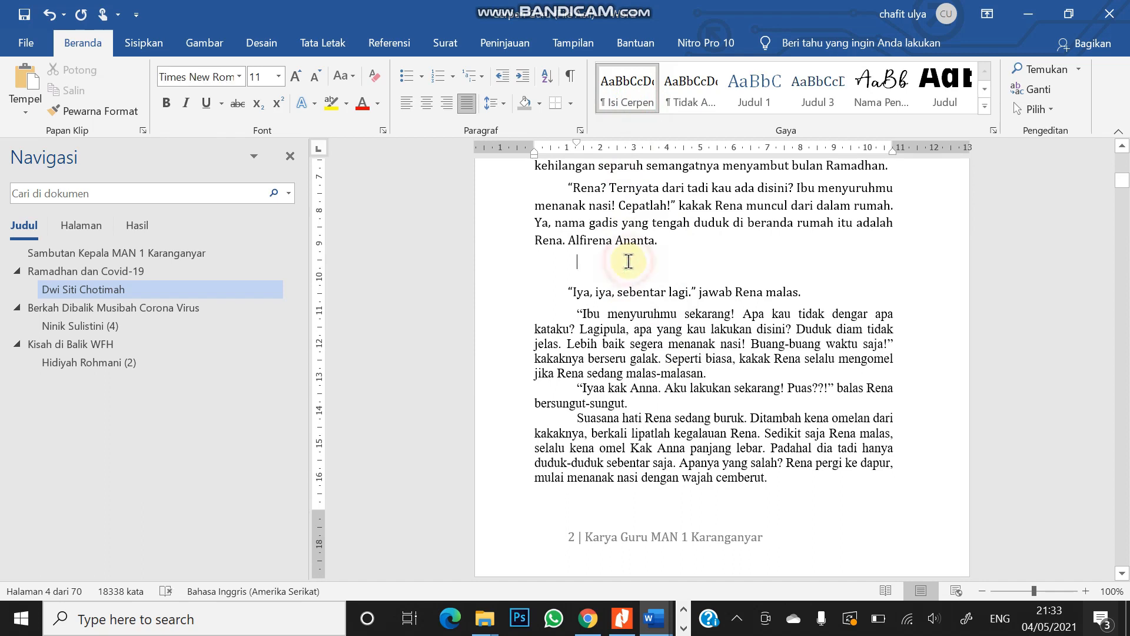
pyautogui.press('Delete')
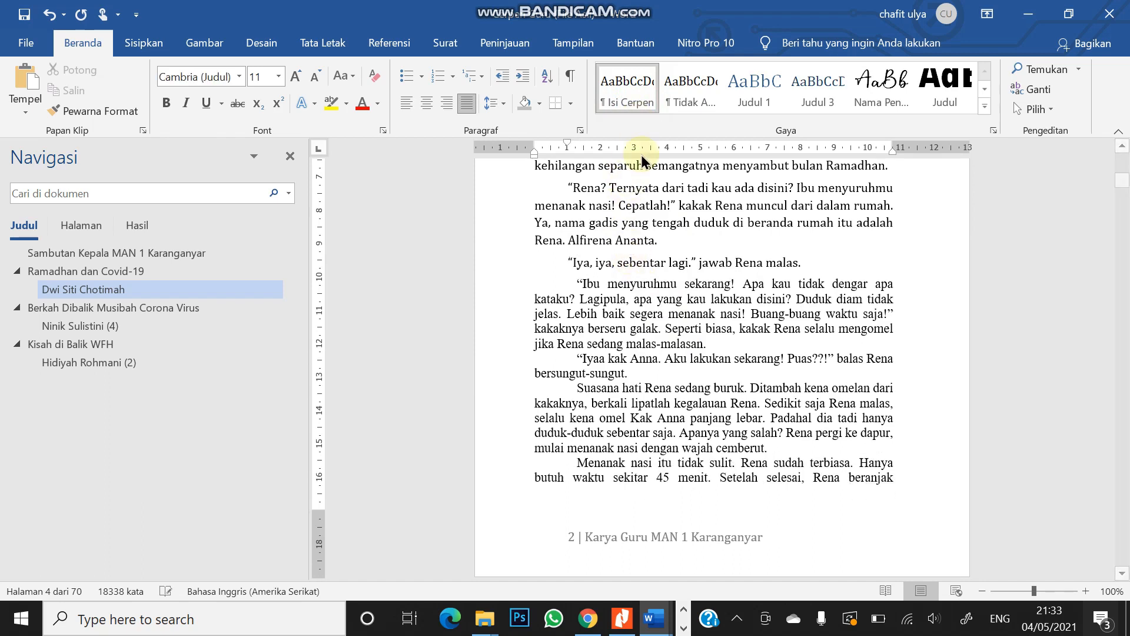
# Apply the Isi Cerpen style to the three paragraphs from "Ibu menyuruhmu sekarang!" through "Suasana hati" on book page 2.
pyautogui.click(640, 306)
pyautogui.click(629, 95)
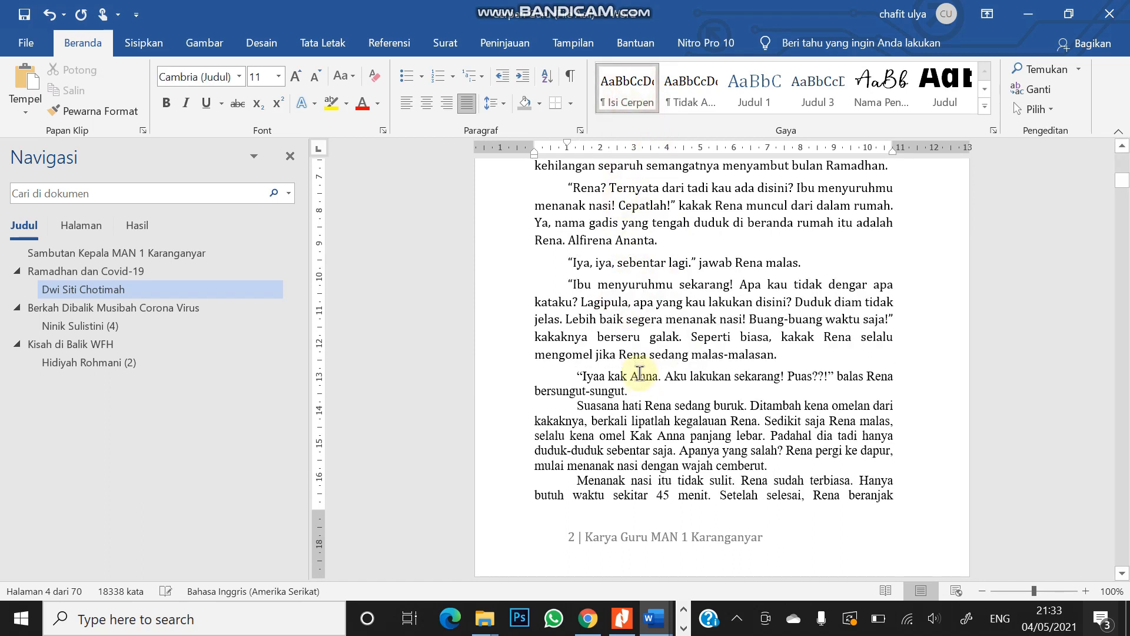
pyautogui.click(640, 374)
pyautogui.click(627, 89)
pyautogui.click(643, 416)
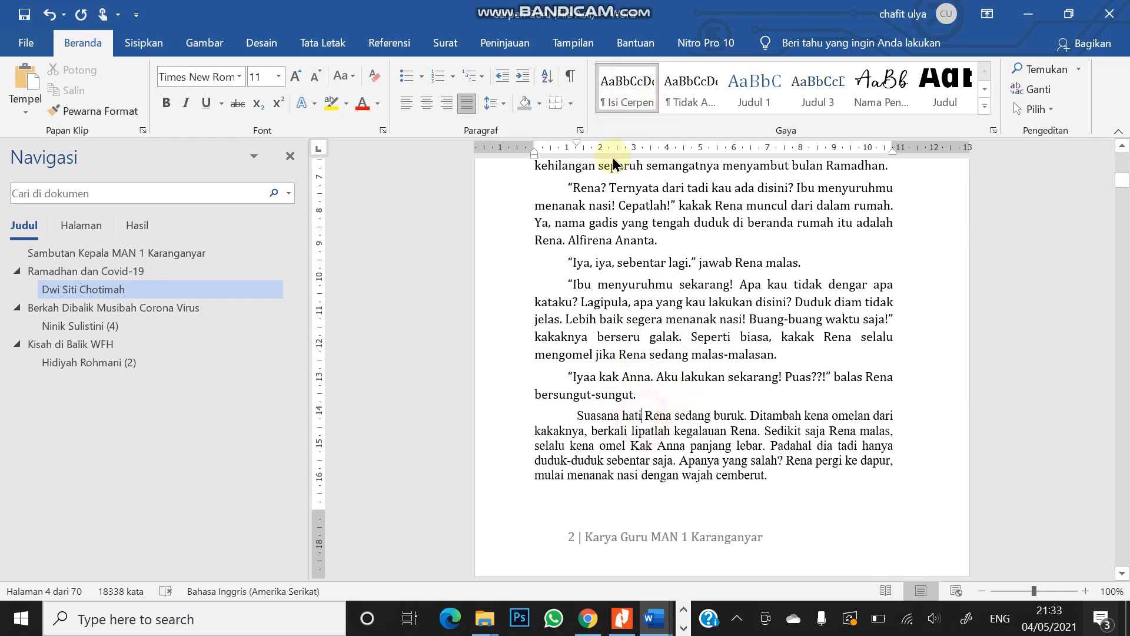
pyautogui.click(615, 84)
# Apply the Isi Cerpen style to the "Menanak nasi itu tidak sulit" and "Usai mandi" paragraphs.
pyautogui.scroll(-4, 703, 388)
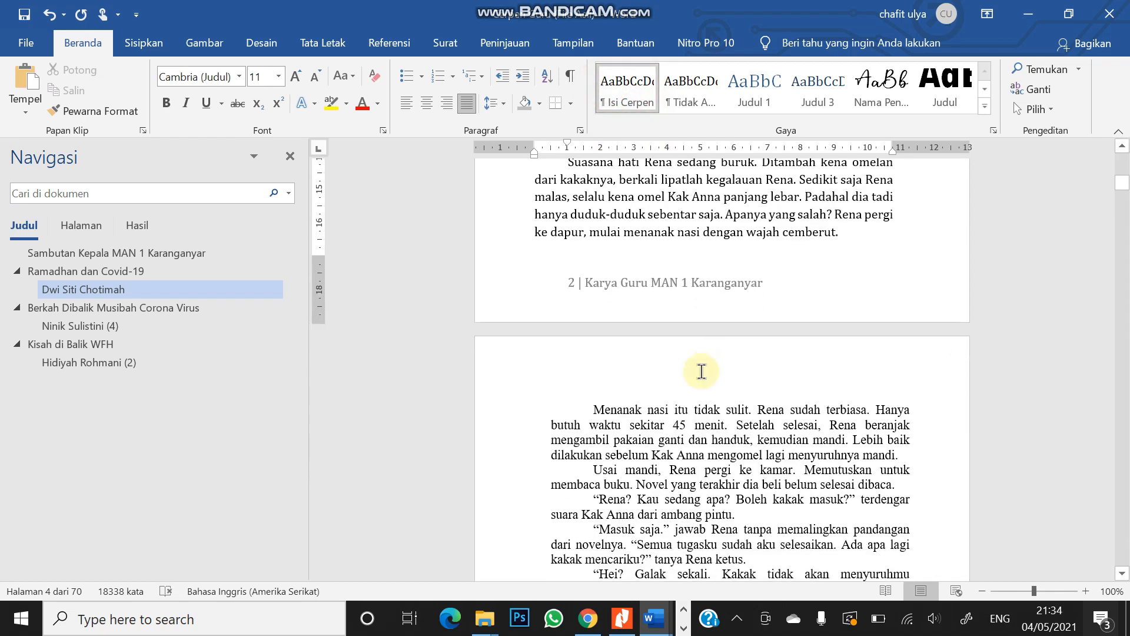
pyautogui.click(683, 439)
pyautogui.click(626, 83)
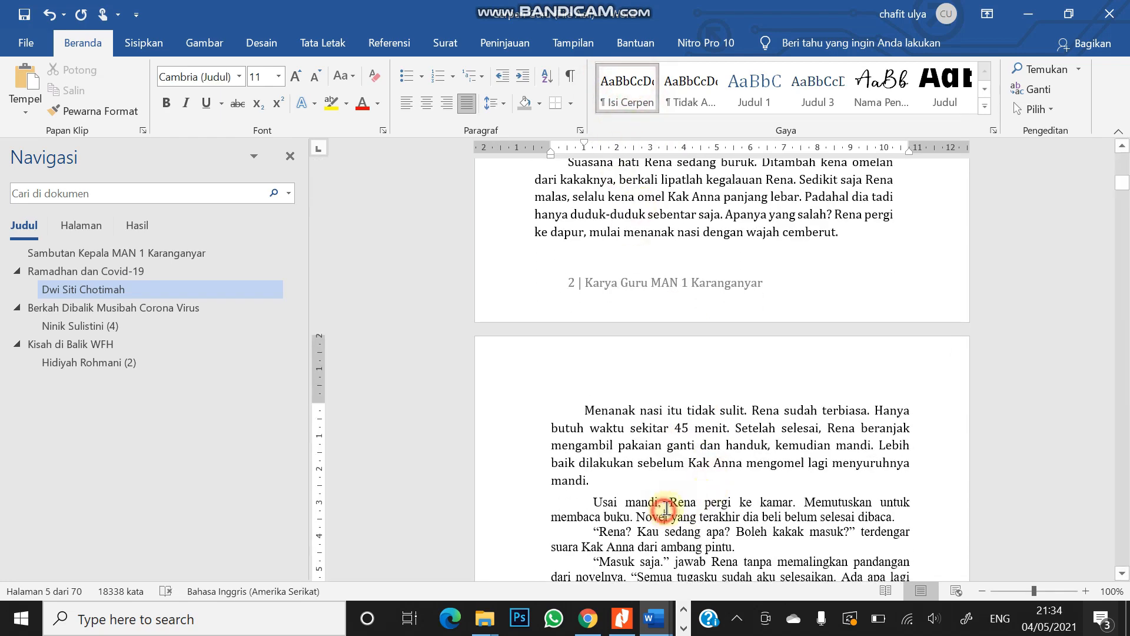
pyautogui.click(665, 509)
pyautogui.click(626, 89)
# Apply the Isi Cerpen style to the "Kau sedang apa?" and "Masuk saja" dialogue paragraphs.
pyautogui.scroll(-3, 675, 400)
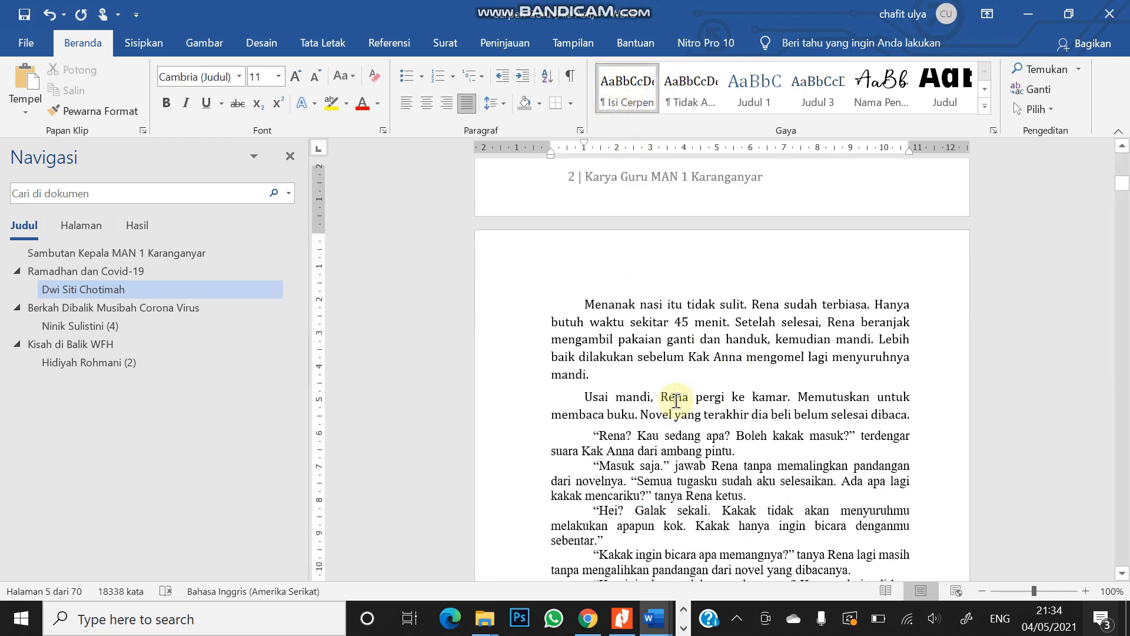
pyautogui.scroll(-2, 675, 401)
pyautogui.click(641, 370)
pyautogui.click(648, 101)
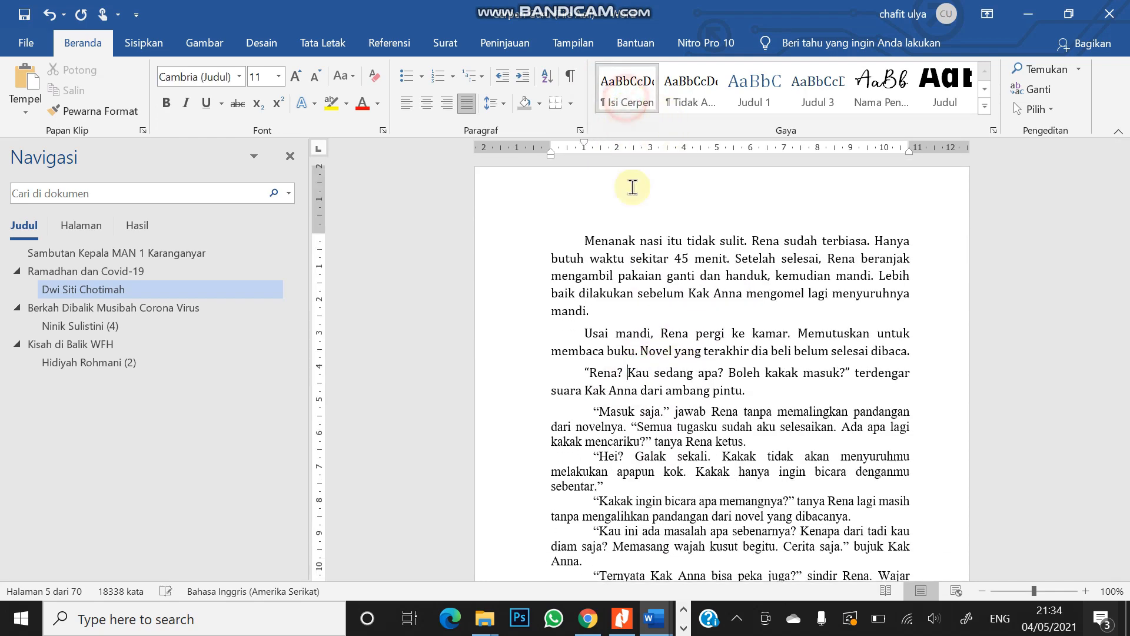
pyautogui.click(641, 410)
pyautogui.click(633, 94)
# Apply the Isi Cerpen style to the "Hei? Galak sekali" and "Kakak ingin bicara apa memangnya?" paragraphs.
pyautogui.click(665, 483)
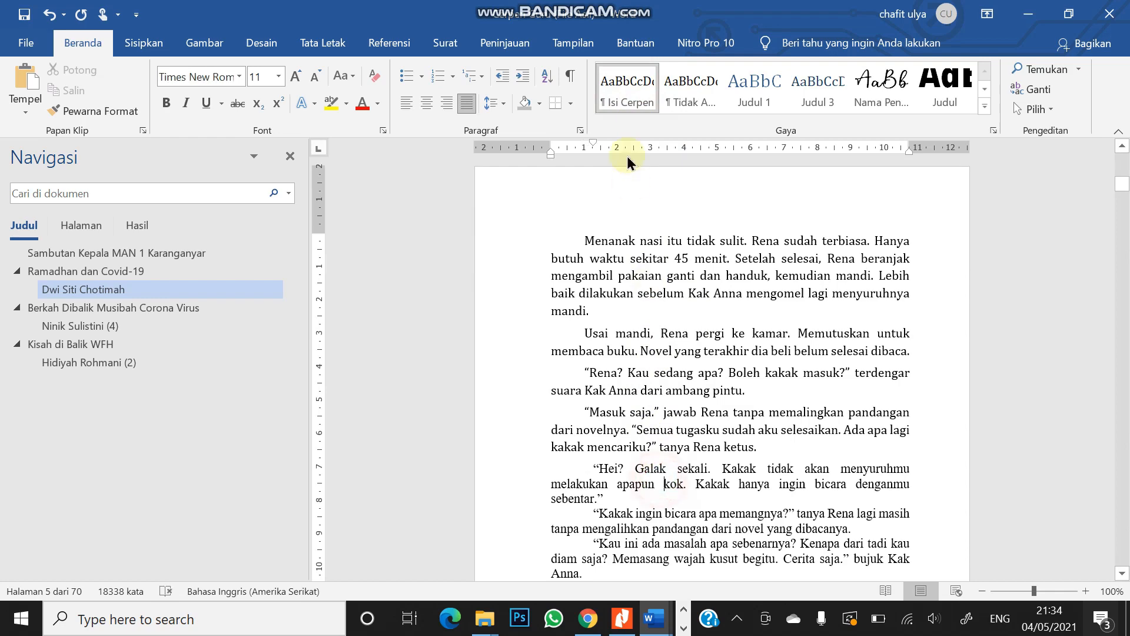
pyautogui.click(627, 88)
pyautogui.click(683, 539)
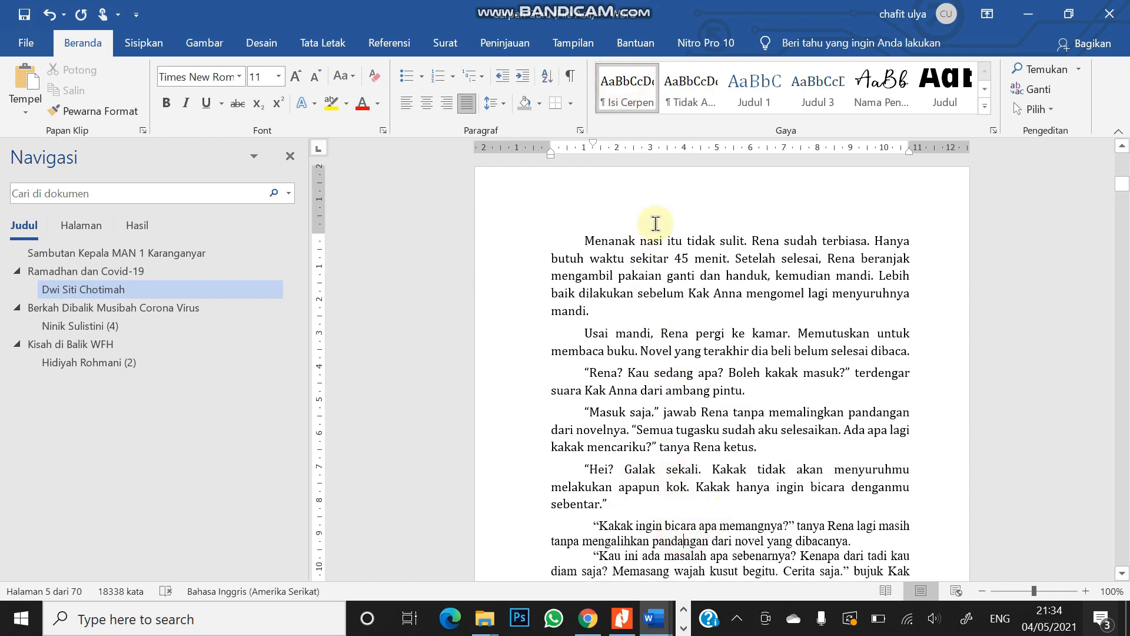
pyautogui.click(624, 88)
# Apply the Isi Cerpen style to the "Tentu saja lah" and "Kau ini ada masalah apa sebenarnya?" paragraphs.
pyautogui.scroll(-1, 737, 378)
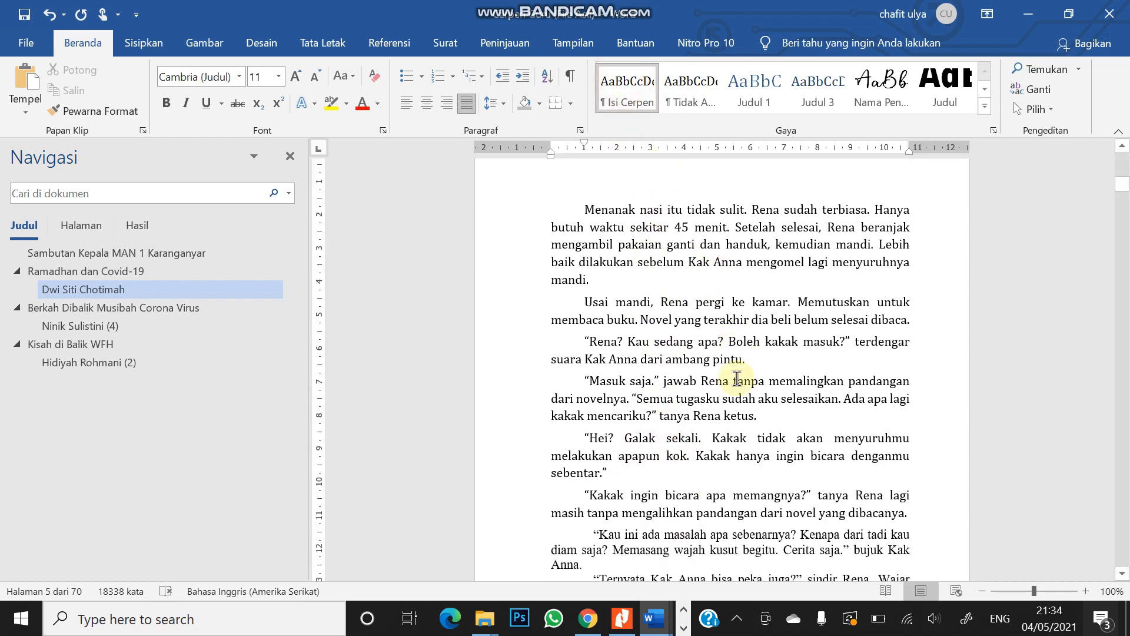
pyautogui.scroll(-5, 737, 378)
pyautogui.click(658, 387)
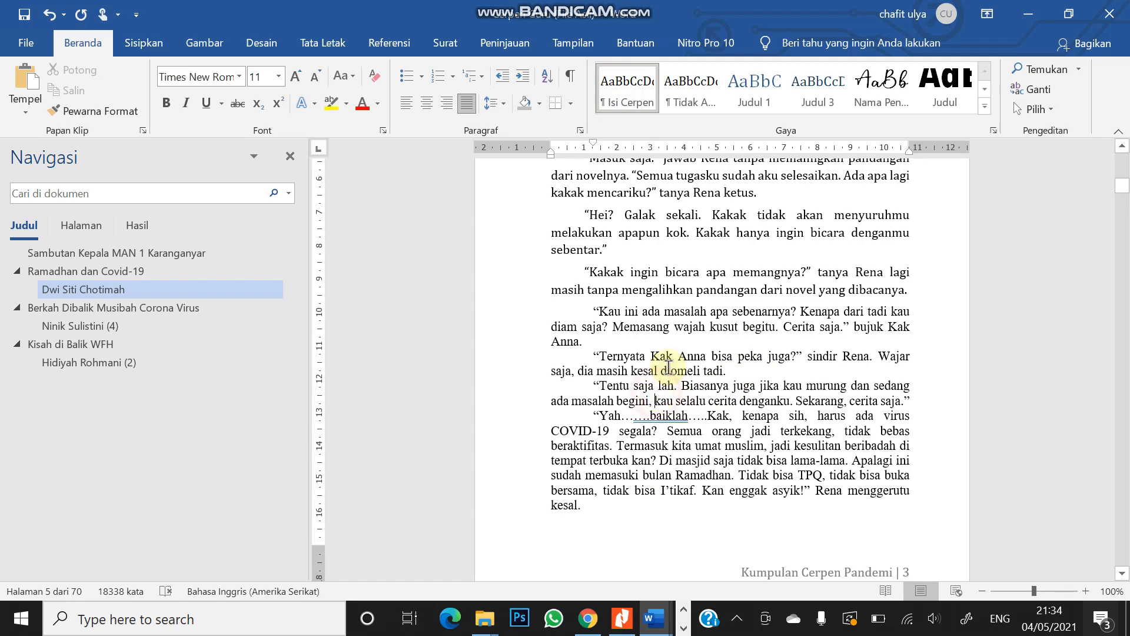
pyautogui.click(640, 97)
pyautogui.click(669, 327)
pyautogui.click(636, 94)
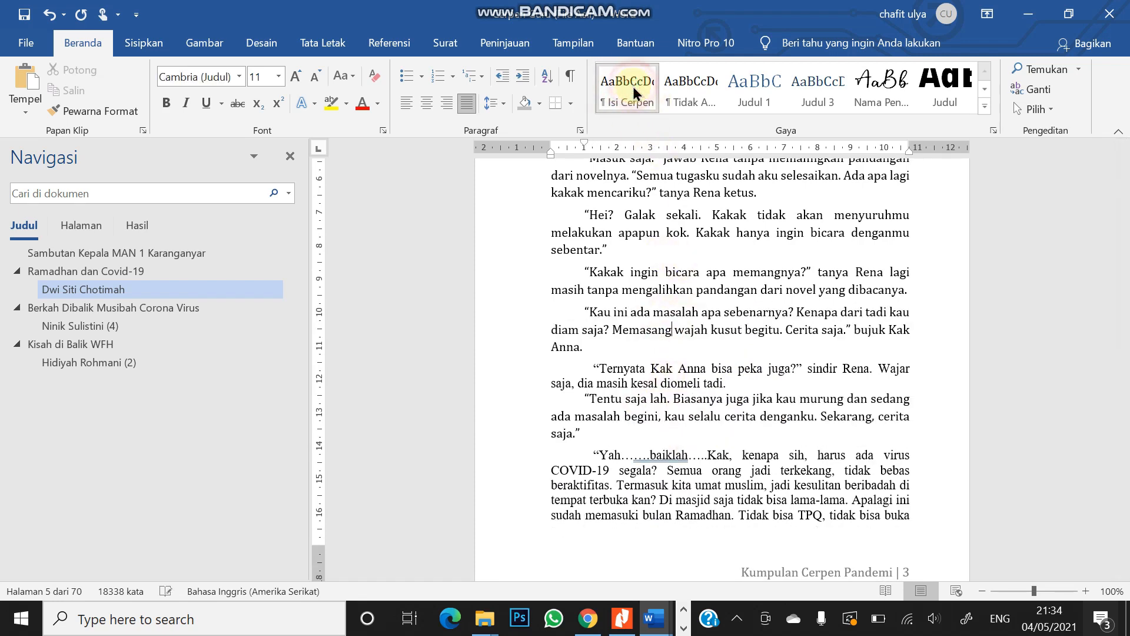
# Apply the Isi Cerpen style to the paragraph beginning "Ternyata" and the long "Yah…baiklah" paragraph at the end of book page 3.
pyautogui.click(648, 294)
pyautogui.click(635, 376)
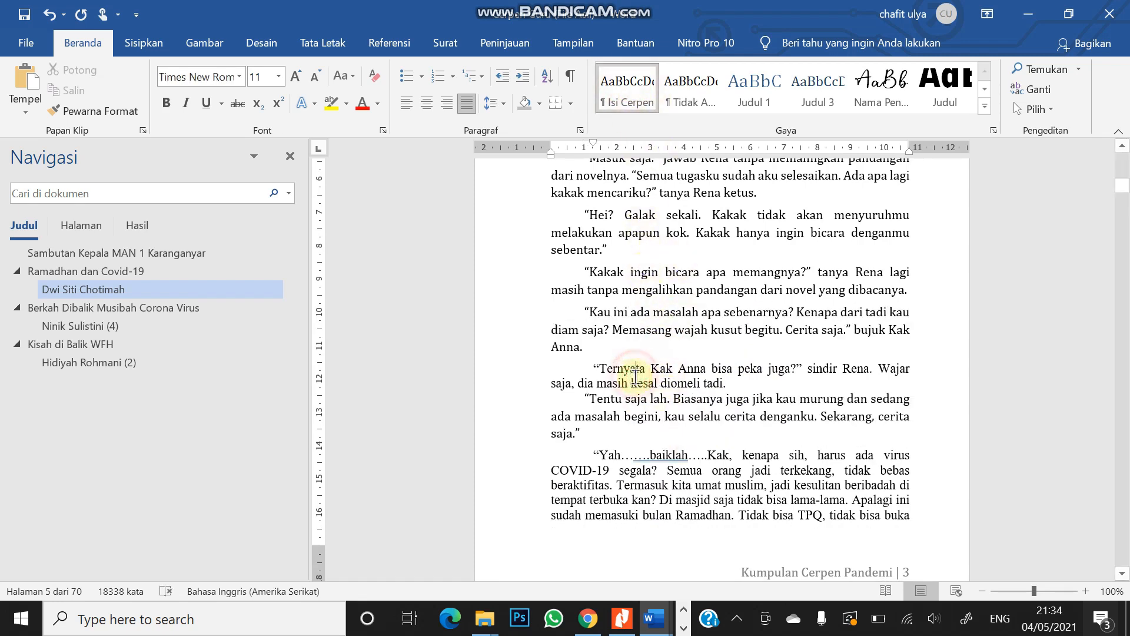
pyautogui.click(627, 88)
pyautogui.click(677, 424)
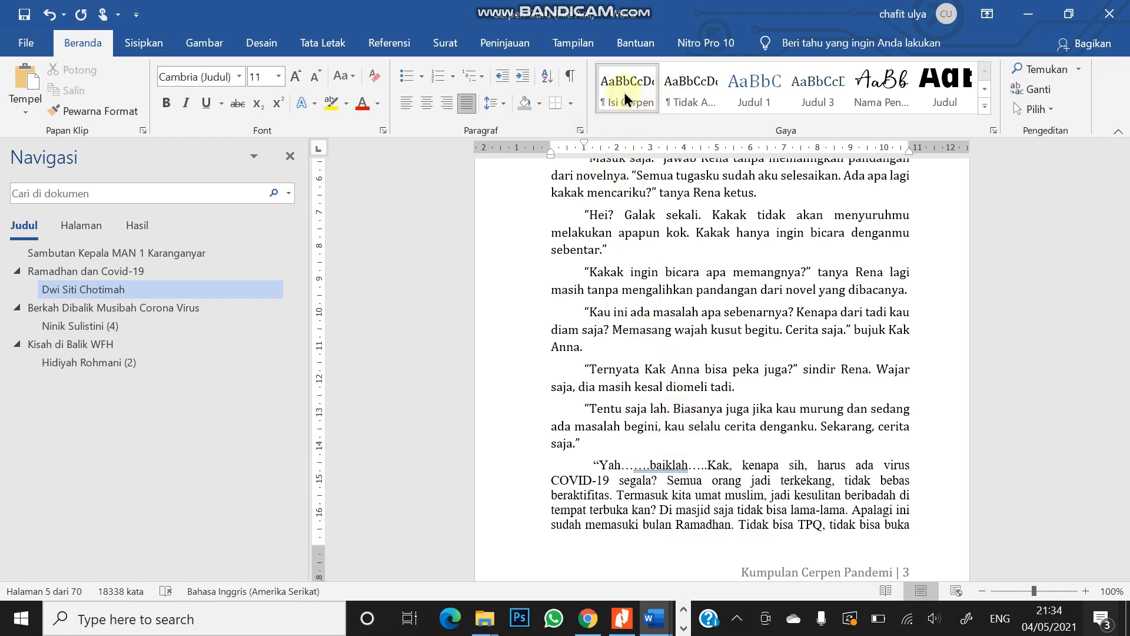
pyautogui.click(674, 471)
pyautogui.click(627, 88)
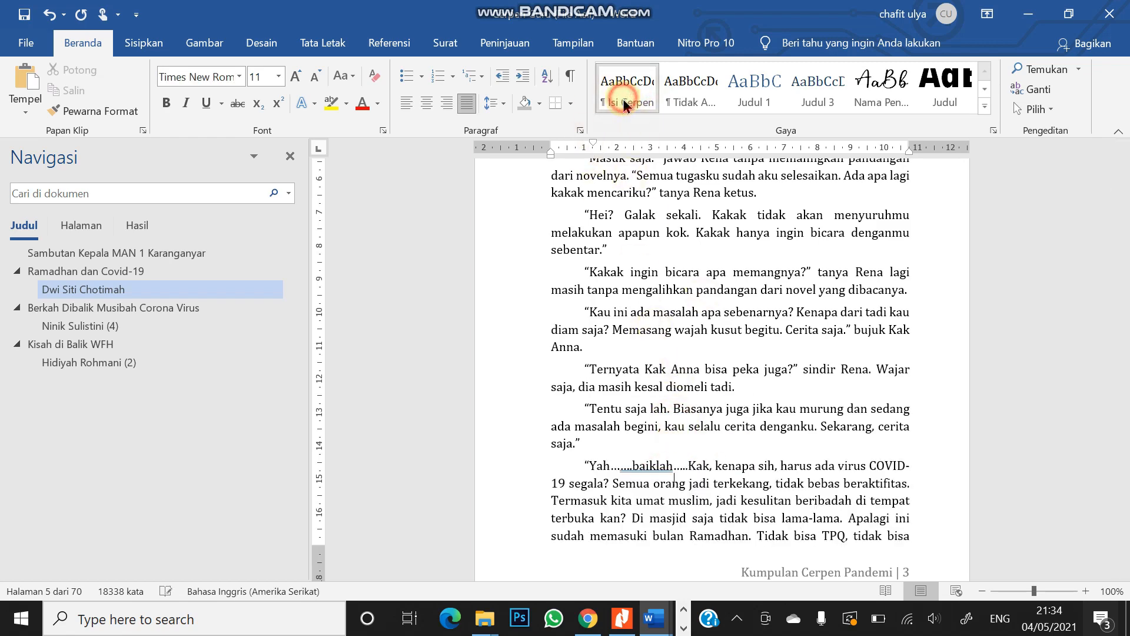
# Apply the Isi Cerpen style to the "Ya ampun!", "Melihat reaksi kakaknya" and "Ya sudahlah!!!" paragraphs on the following page.
pyautogui.scroll(-5, 768, 391)
pyautogui.click(637, 334)
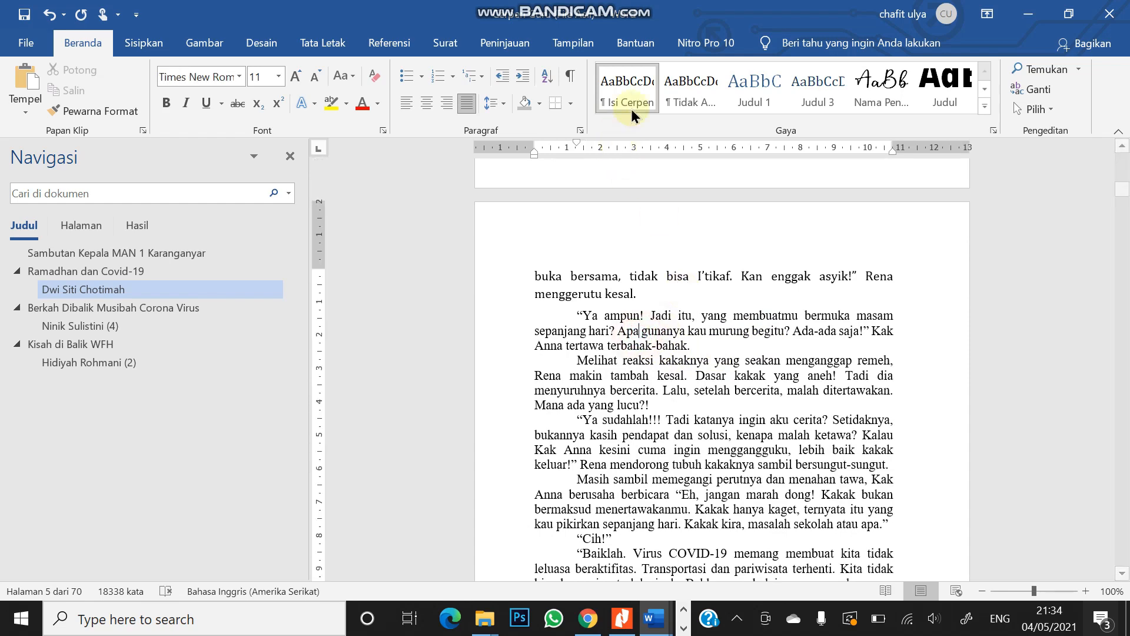
pyautogui.click(635, 82)
pyautogui.click(674, 391)
pyautogui.click(628, 89)
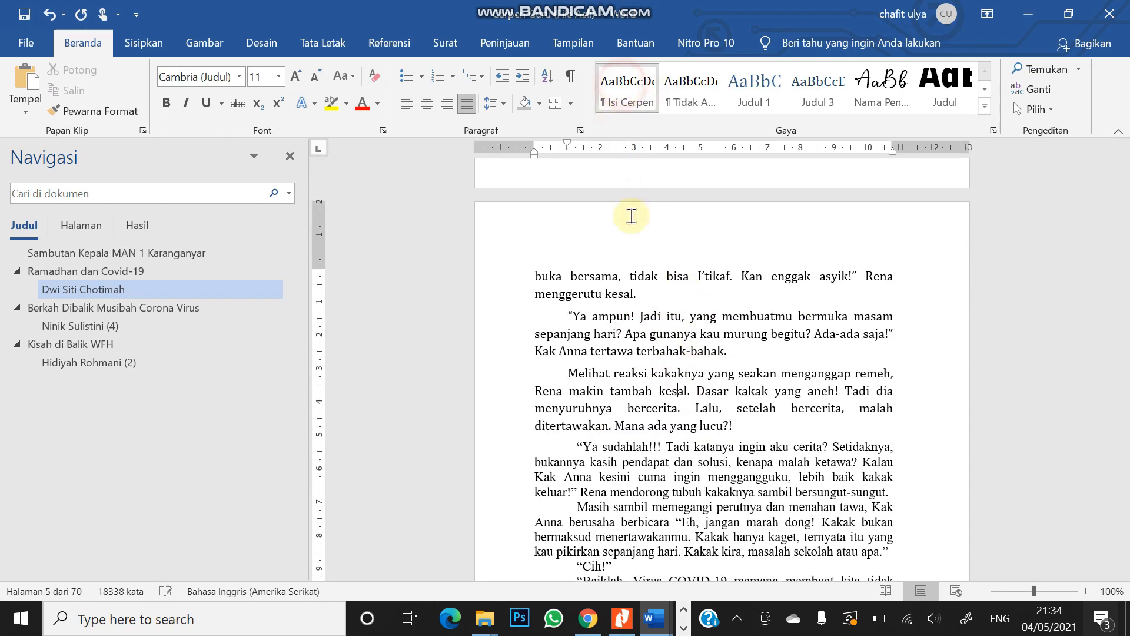
pyautogui.scroll(-5, 674, 278)
pyautogui.click(666, 240)
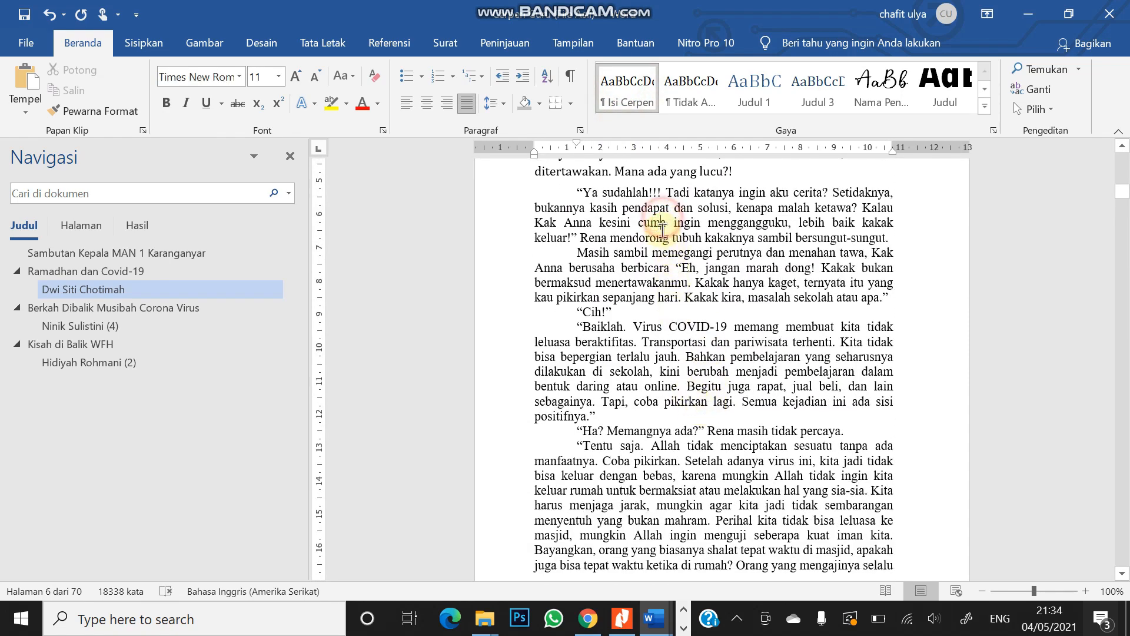
pyautogui.click(627, 88)
# Apply the Isi Cerpen style to the first two body paragraphs of the "Berkah Dibalik Musibah Corona Virus" chapter.
pyautogui.scroll(-5, 700, 377)
pyautogui.scroll(-20, 711, 510)
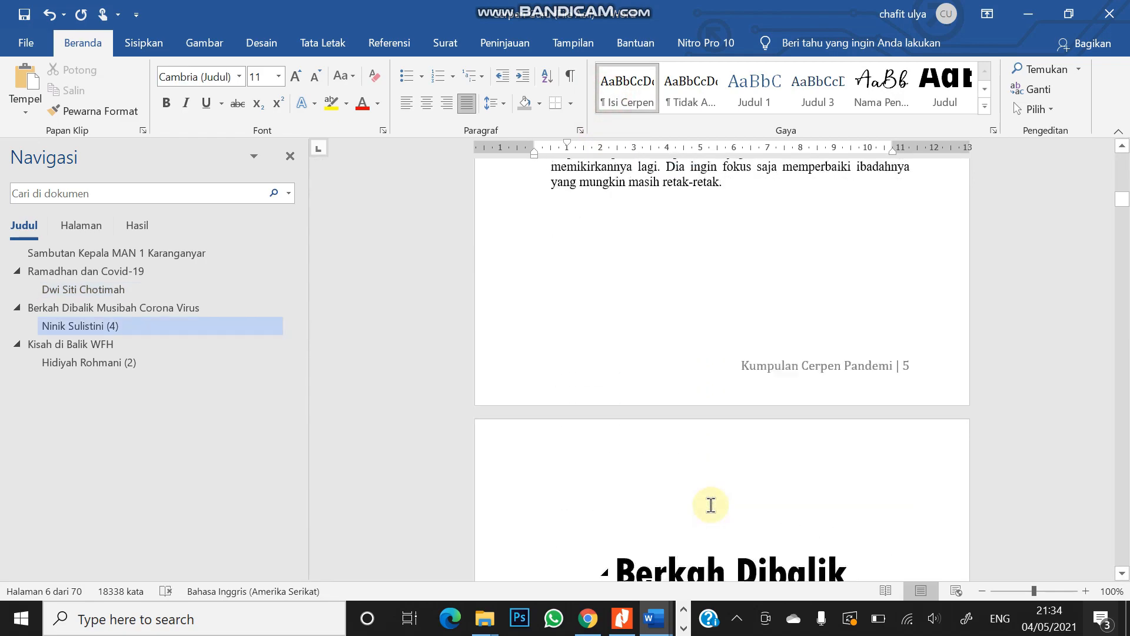
pyautogui.click(650, 229)
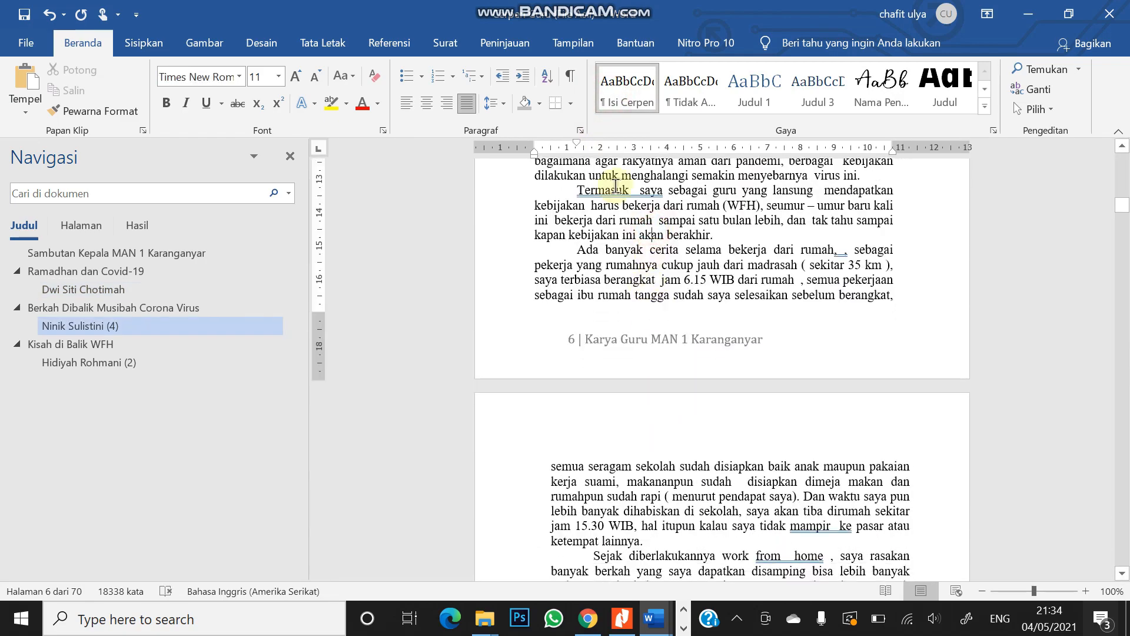
pyautogui.click(627, 88)
pyautogui.scroll(3, 657, 229)
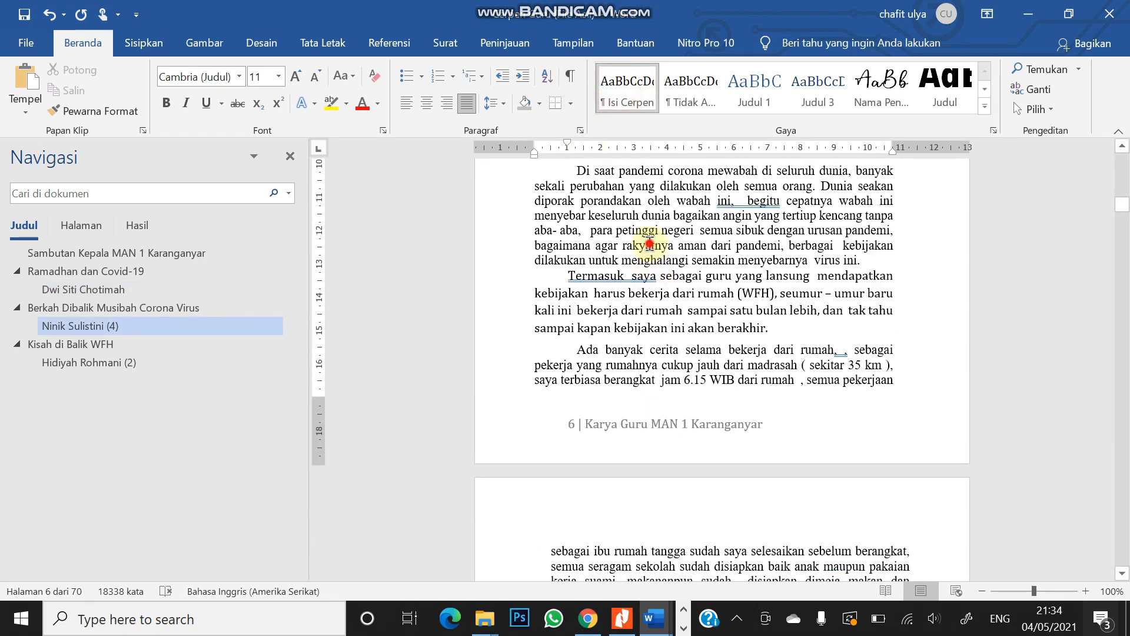
pyautogui.click(651, 259)
pyautogui.click(627, 88)
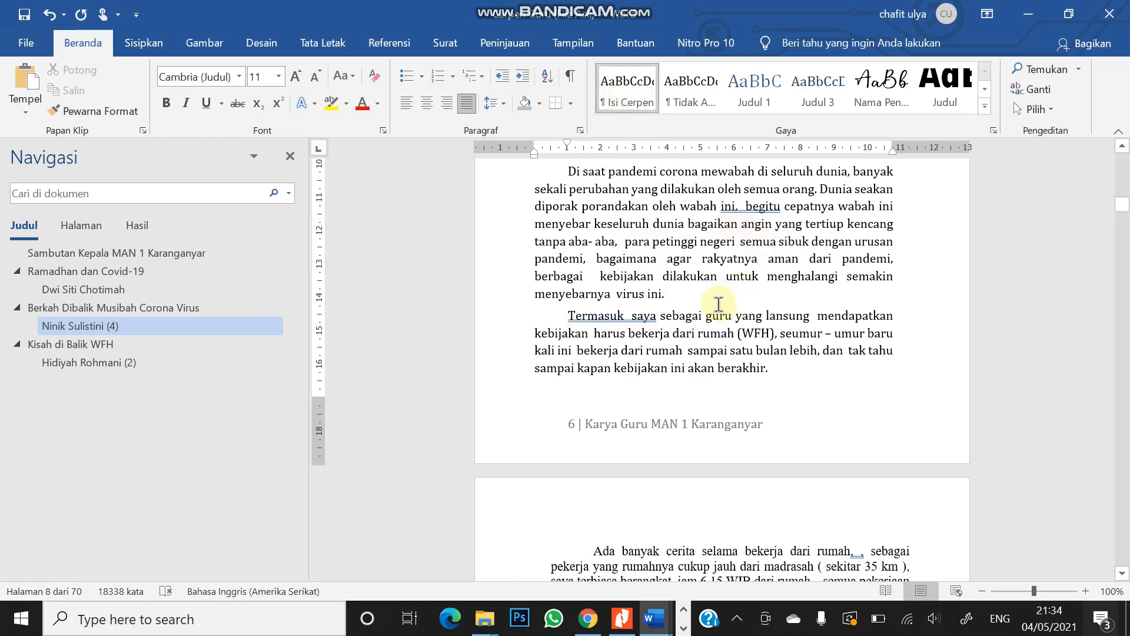
# Return to the "Ramadhan dan Covid-19" chapter and place the cursor at the start of its opening paragraph, "Saat ini, tampaknya alam".
pyautogui.click(121, 271)
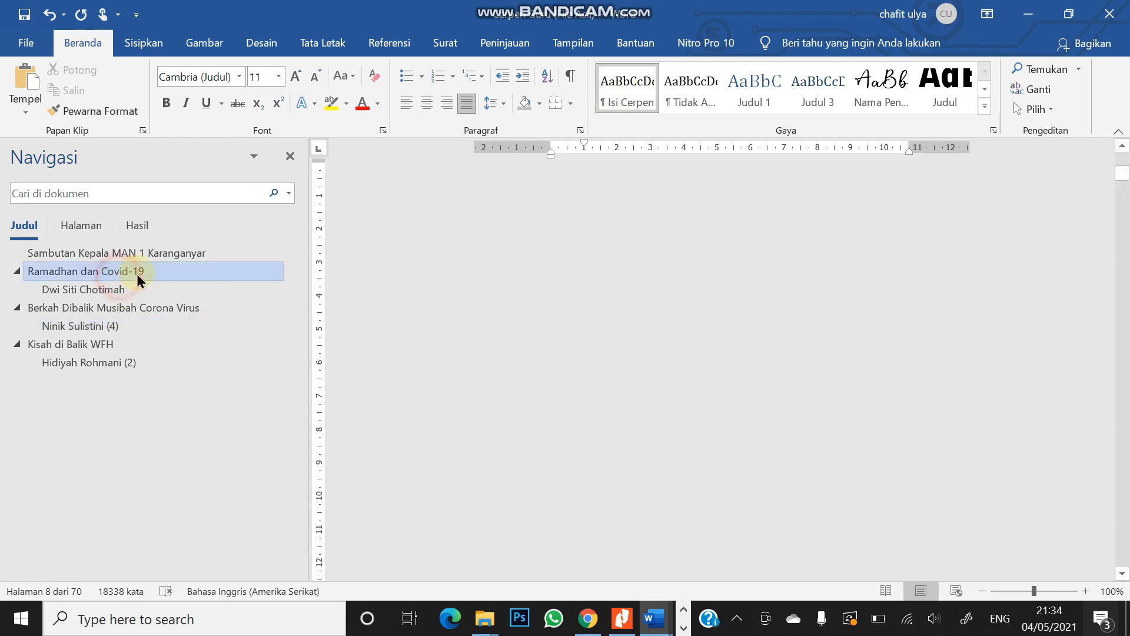
pyautogui.scroll(-3, 723, 391)
pyautogui.click(586, 323)
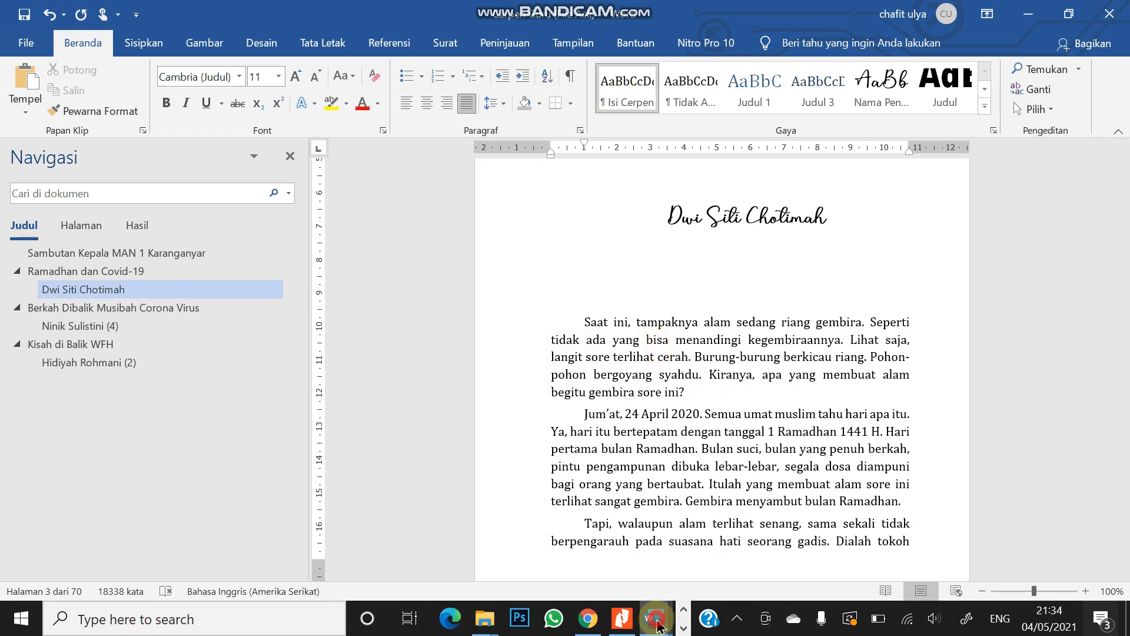
# Switch to the edited Karya Guru document and examine the drop cap opening the first paragraph of "Kisah di Balik WFH".
pyautogui.moveTo(653, 618)
pyautogui.click(892, 562)
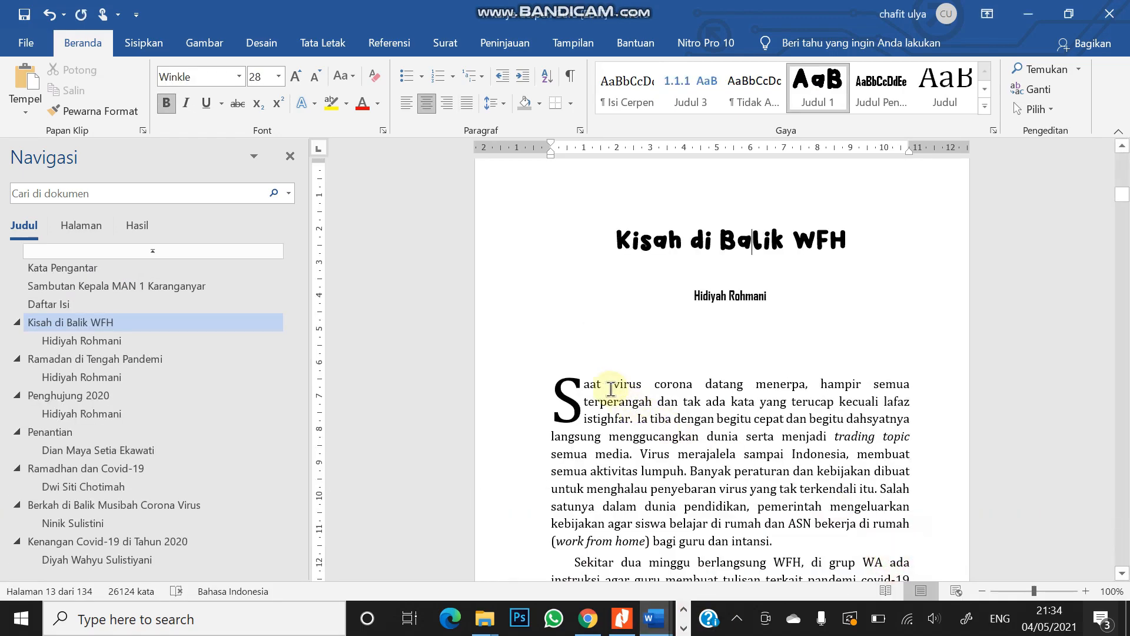
pyautogui.click(571, 394)
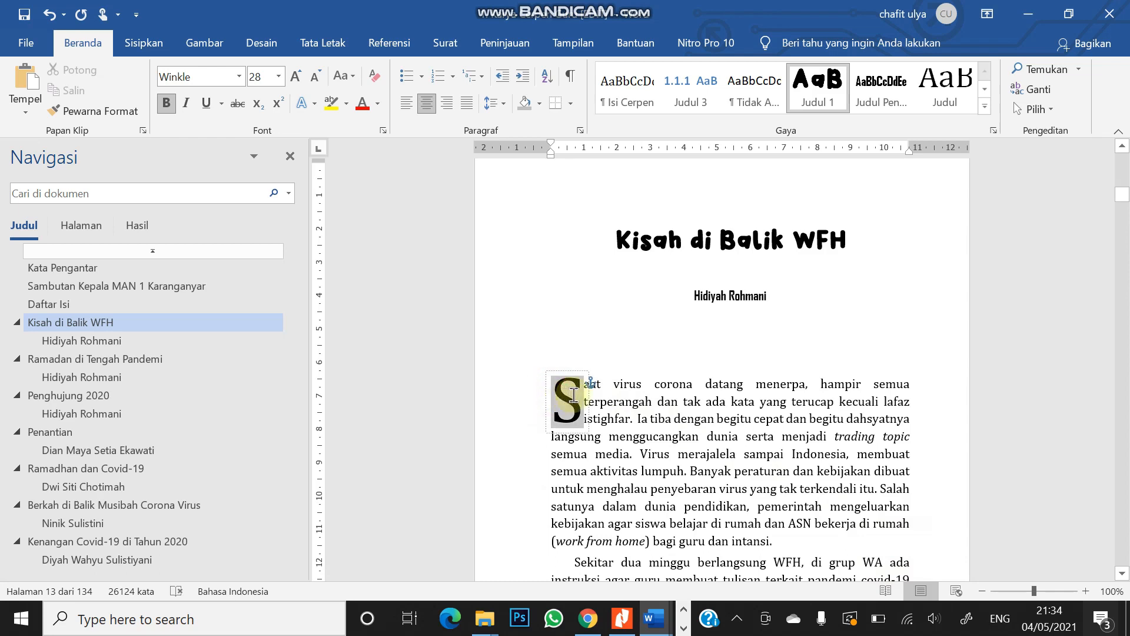
pyautogui.click(595, 398)
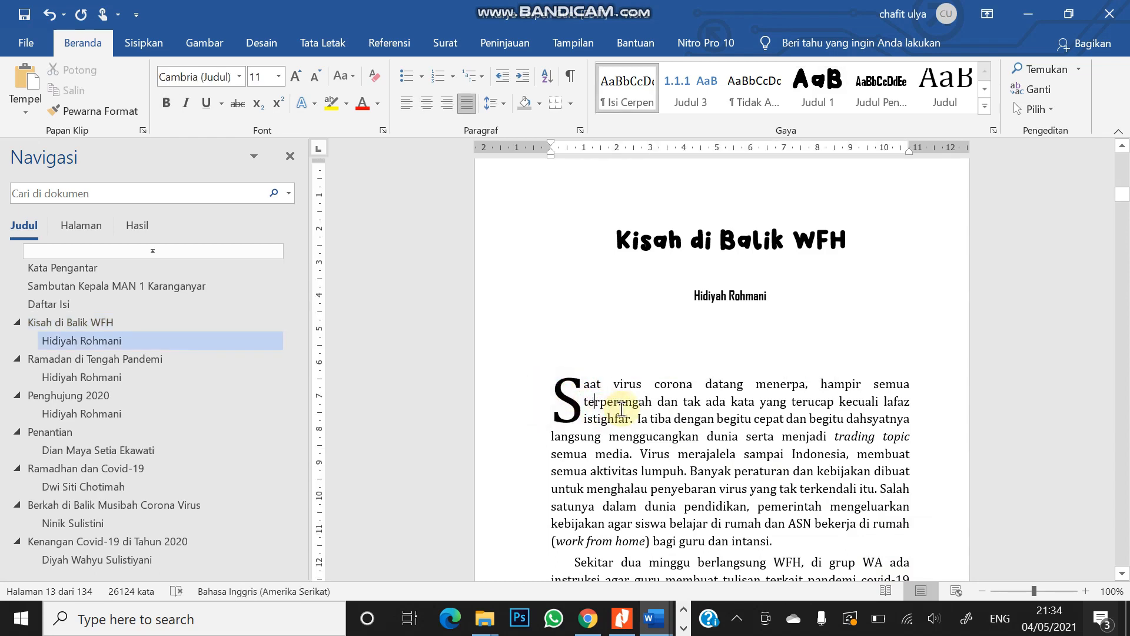
pyautogui.moveTo(653, 618)
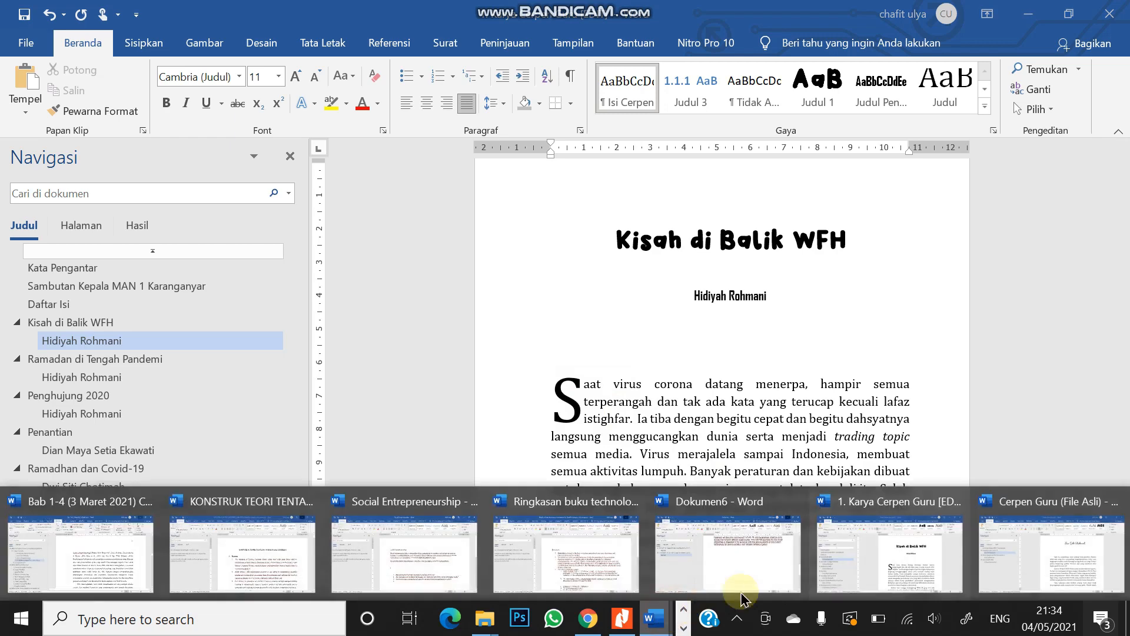
# In the Cerpen Guru document, remove the first-line indent from the "Saat ini, tampaknya alam" paragraph and give it an in-text drop cap (Awal Besar).
pyautogui.click(1065, 558)
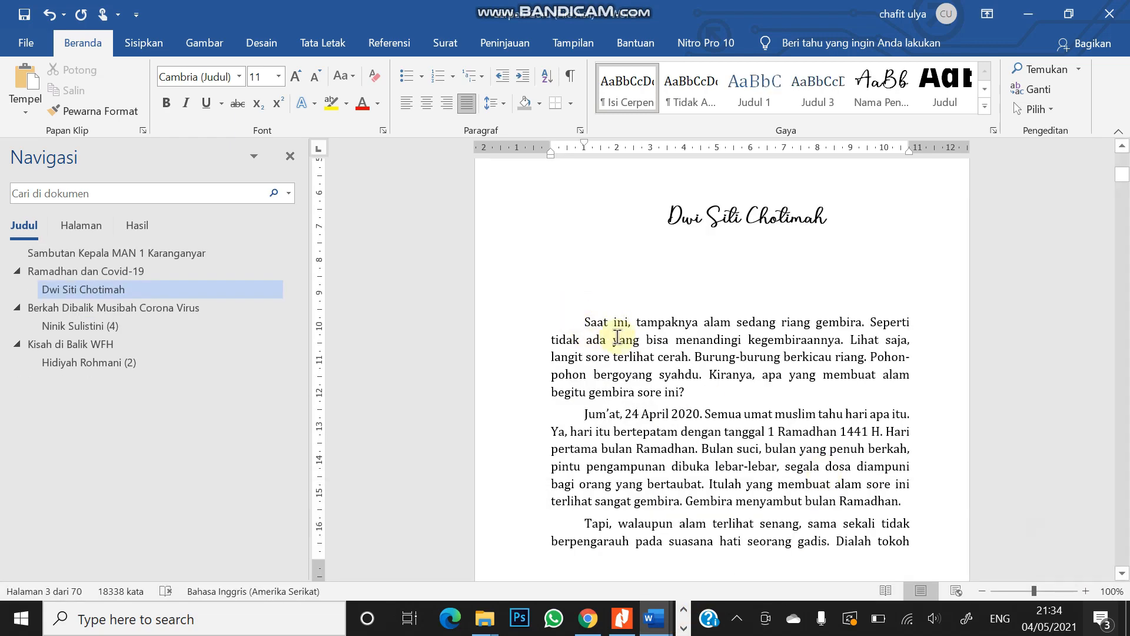
pyautogui.press('BackSpace')
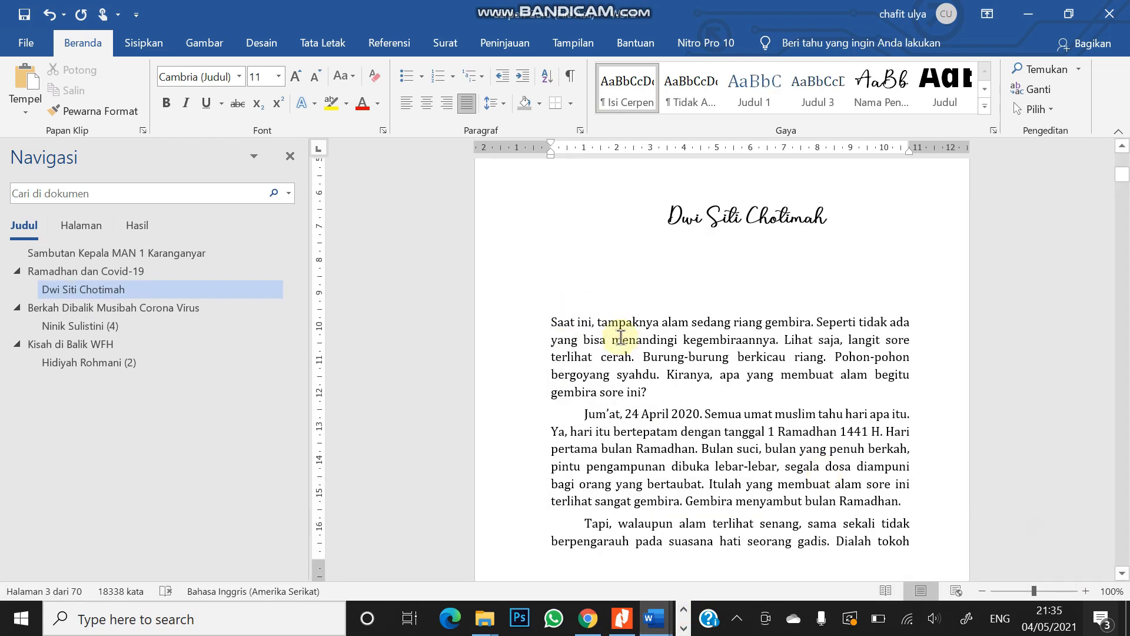
pyautogui.click(148, 44)
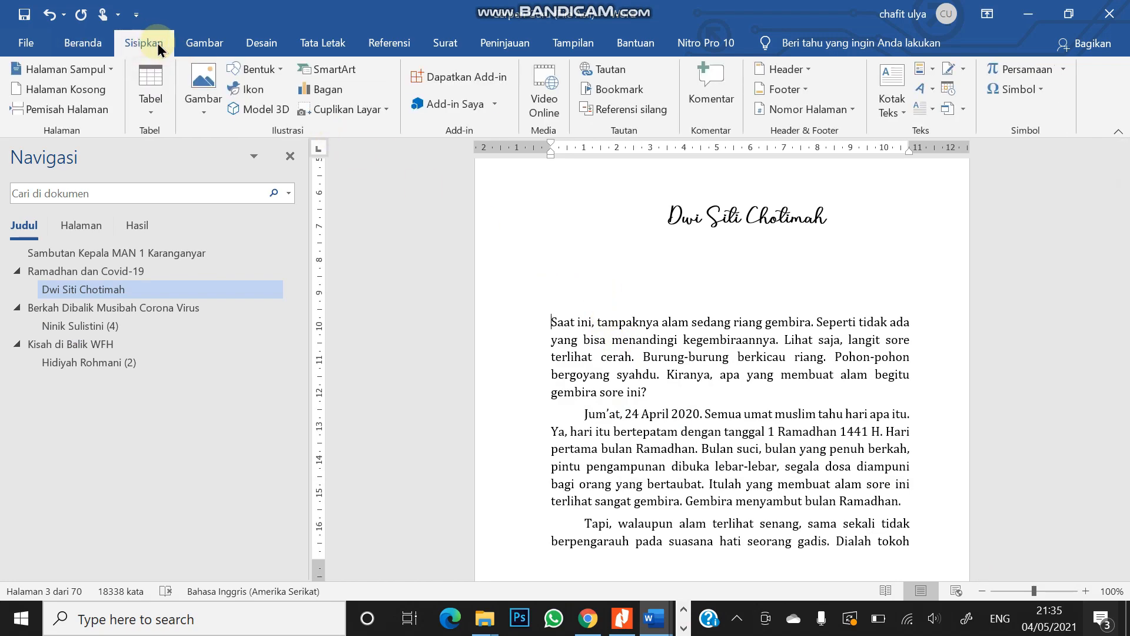
pyautogui.click(933, 115)
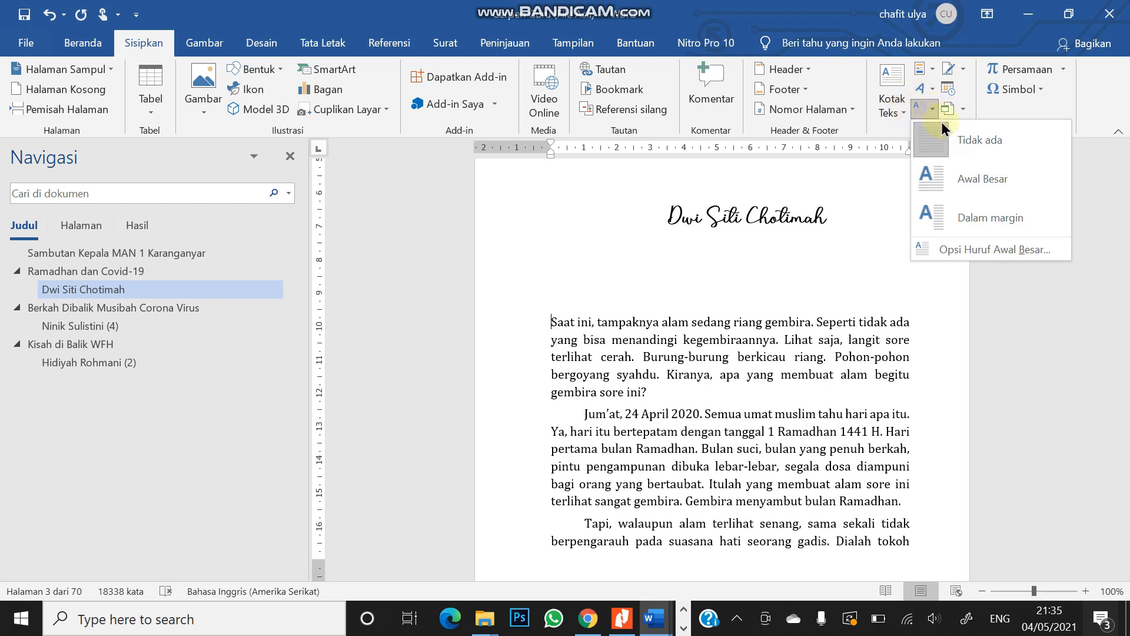
pyautogui.click(985, 175)
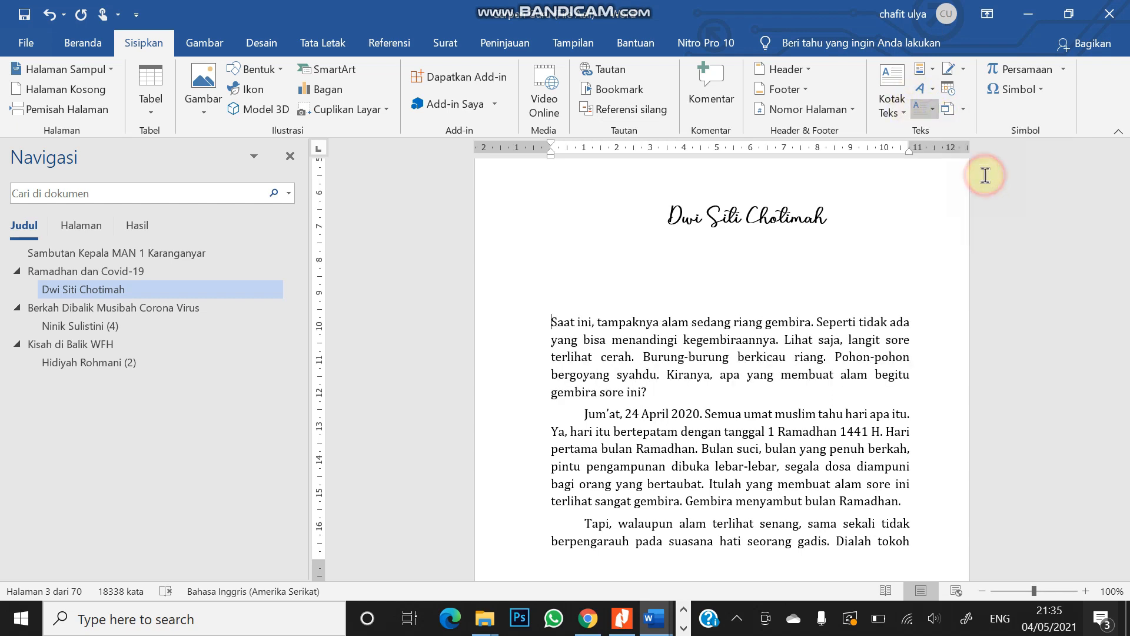
pyautogui.click(621, 345)
# Modify the Nama Penulis style so its paragraph format has no special indentation (tidak ada).
pyautogui.scroll(3, 691, 324)
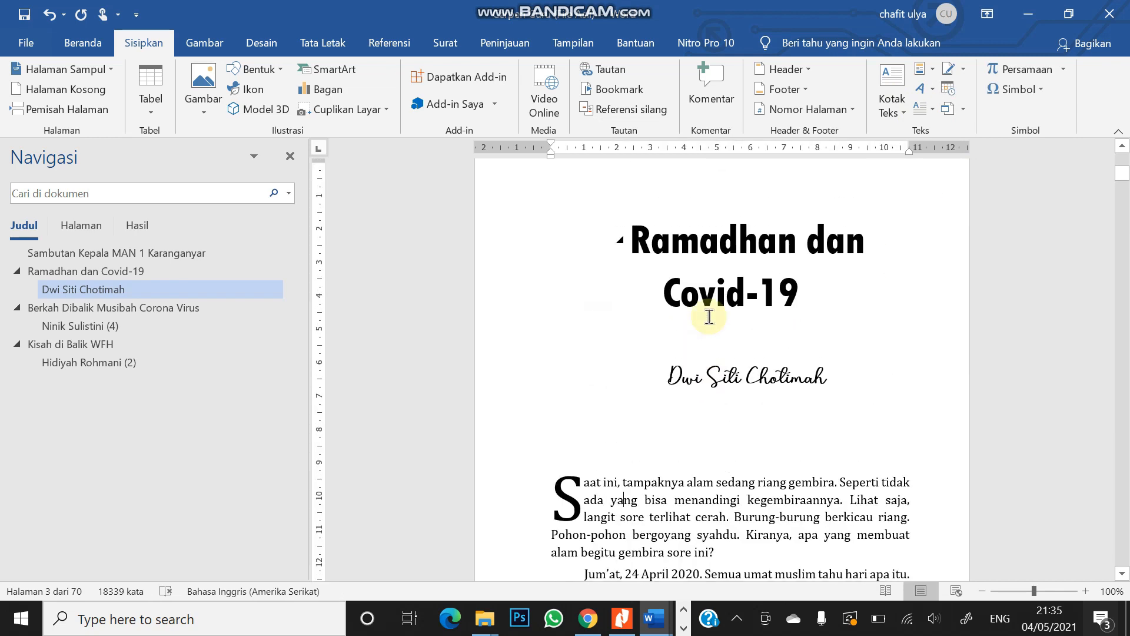
pyautogui.click(683, 386)
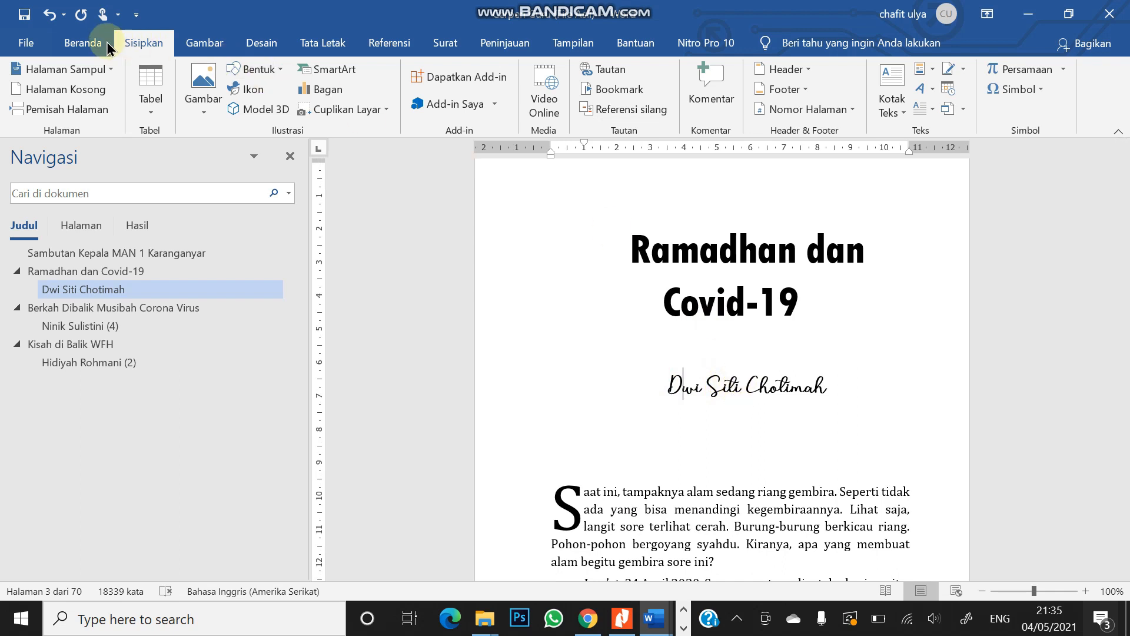
pyautogui.click(90, 43)
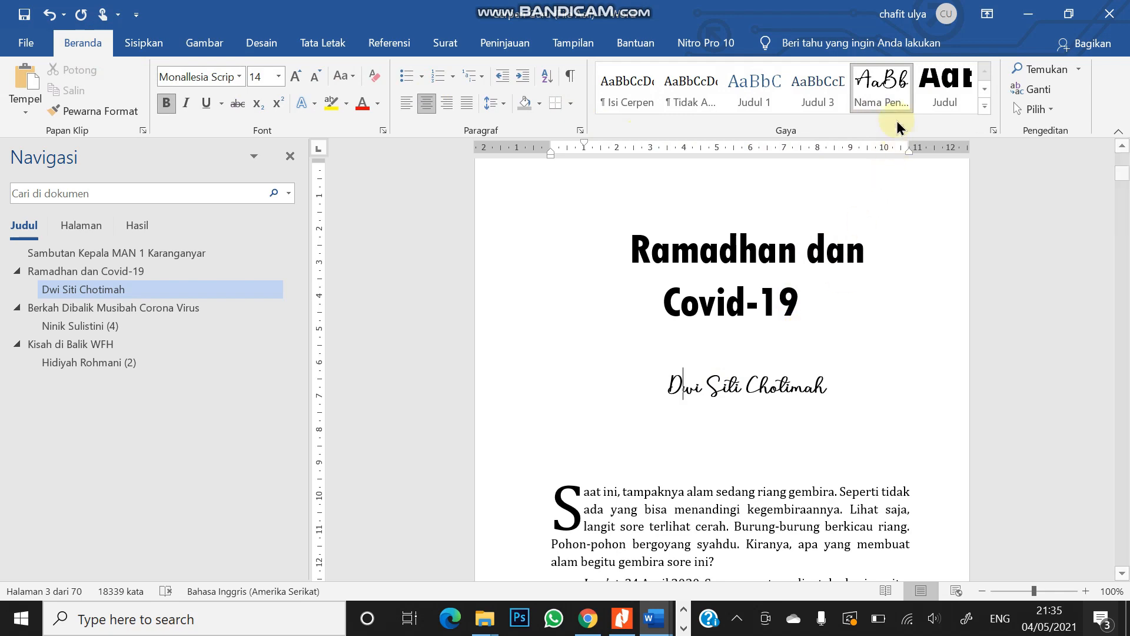
pyautogui.rightClick(881, 95)
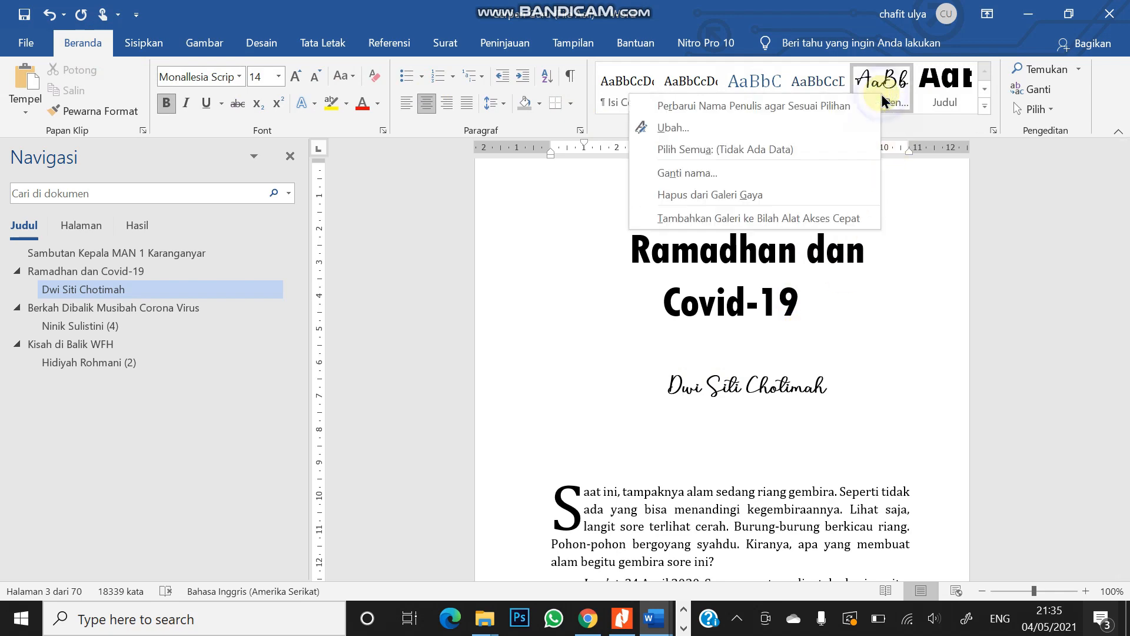
pyautogui.click(740, 127)
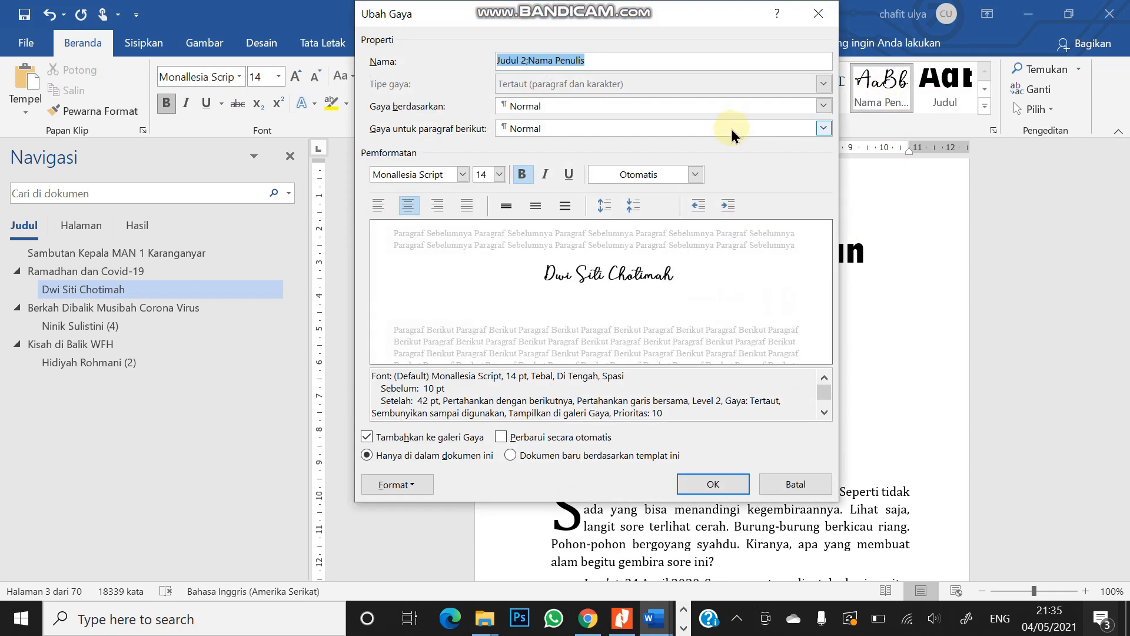
pyautogui.click(409, 485)
pyautogui.click(366, 315)
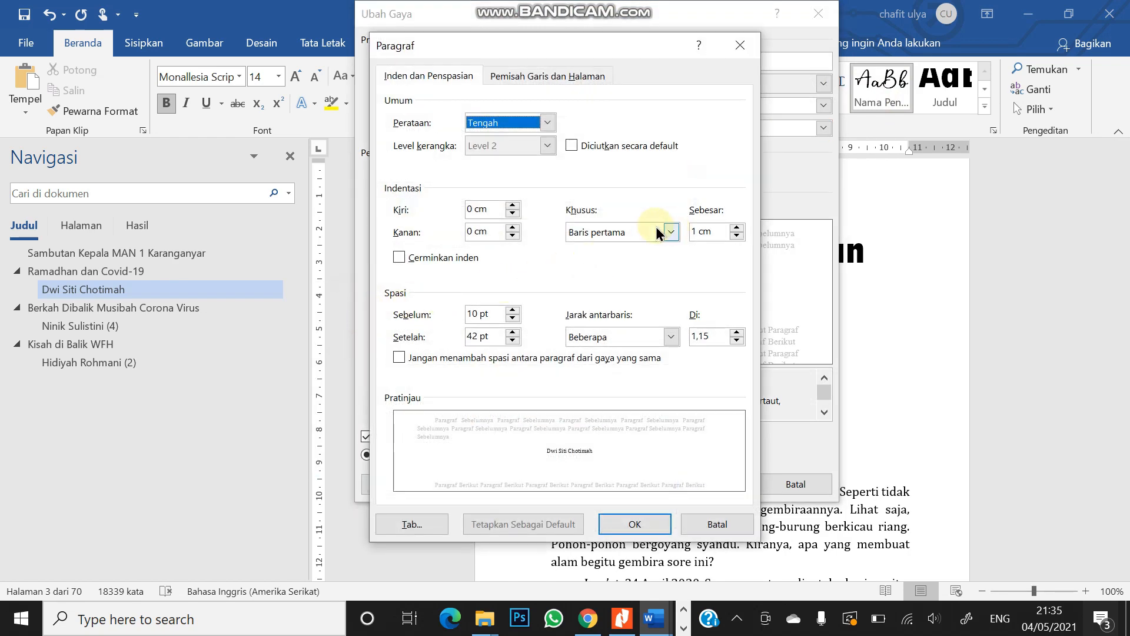
pyautogui.click(670, 233)
pyautogui.click(648, 245)
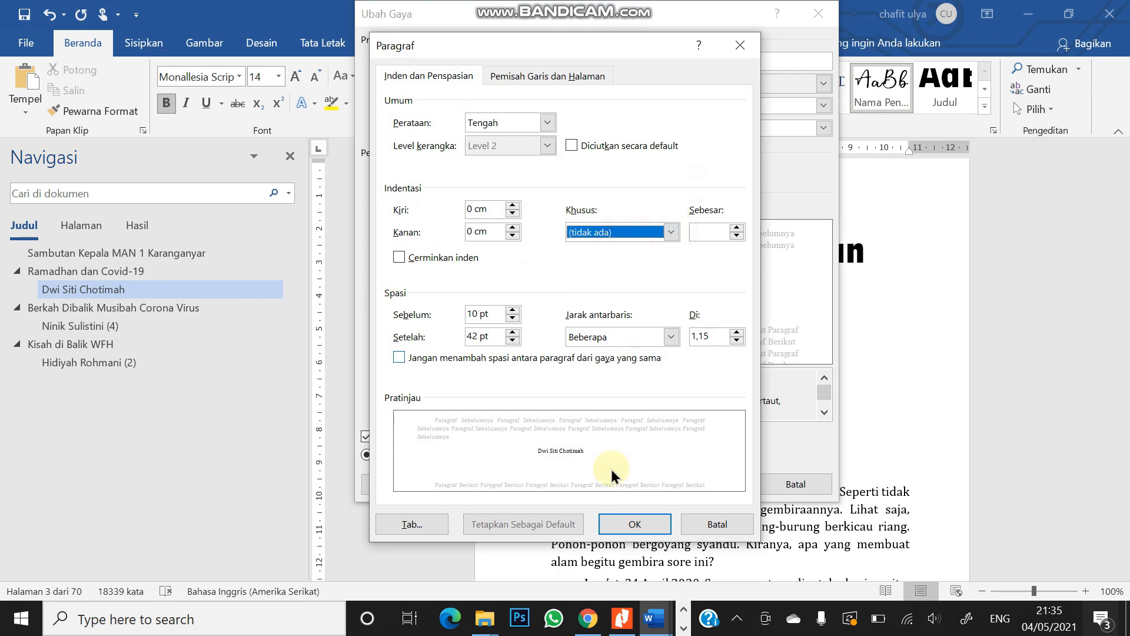
pyautogui.click(625, 522)
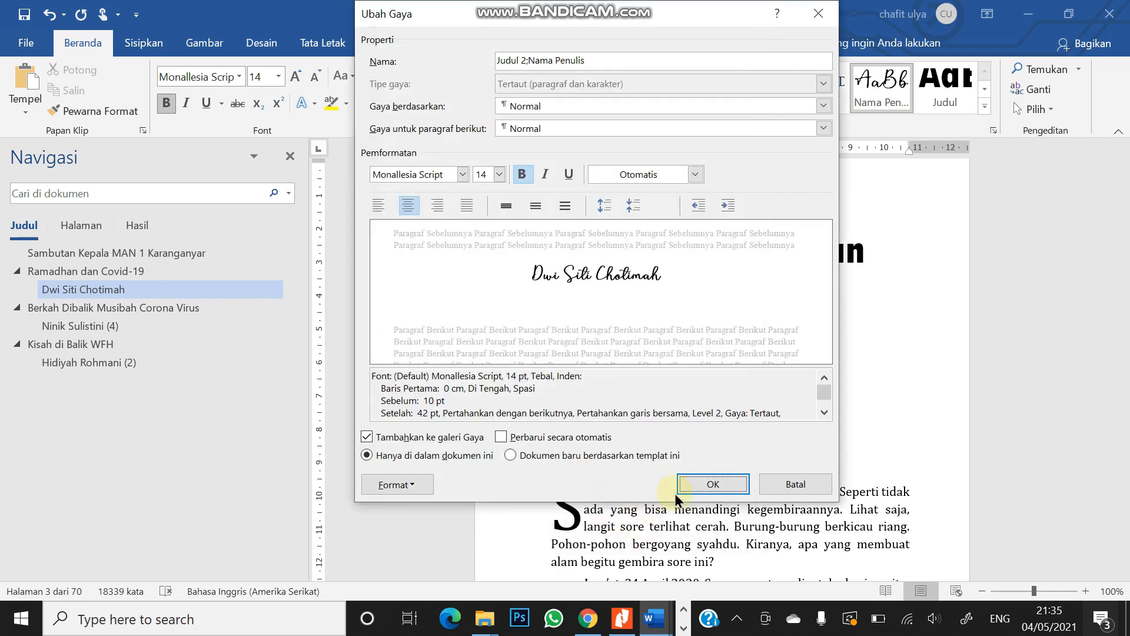
pyautogui.click(717, 485)
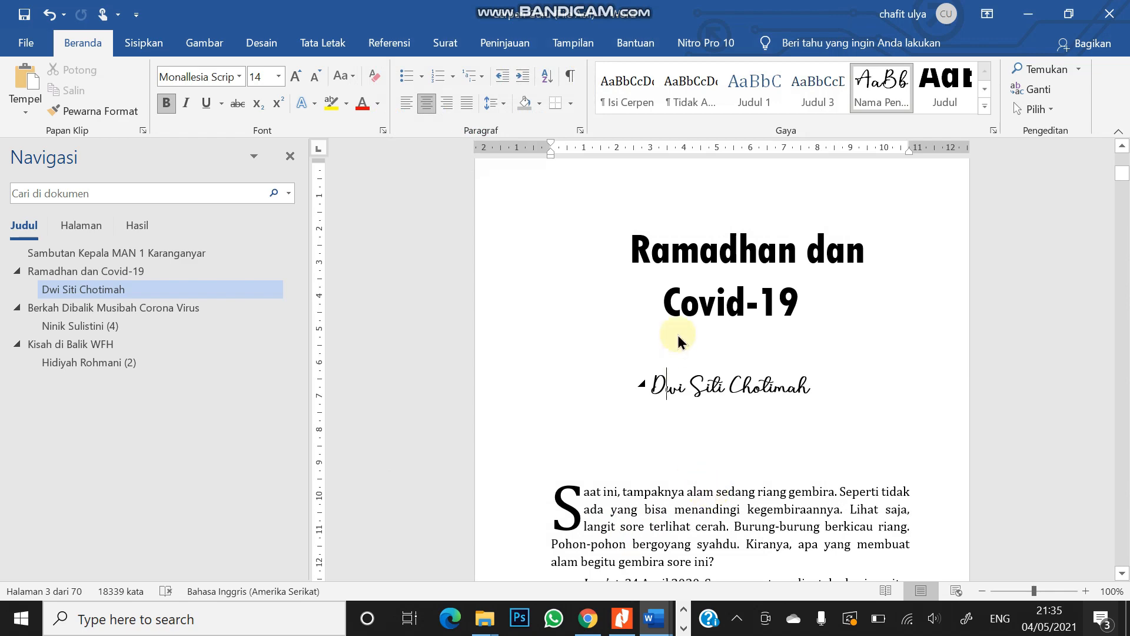
# Modify the Judul style used by "Ramadhan dan Covid-19" so its special indentation is set to none (tidak ada).
pyautogui.click(709, 252)
pyautogui.click(945, 94)
pyautogui.rightClick(945, 97)
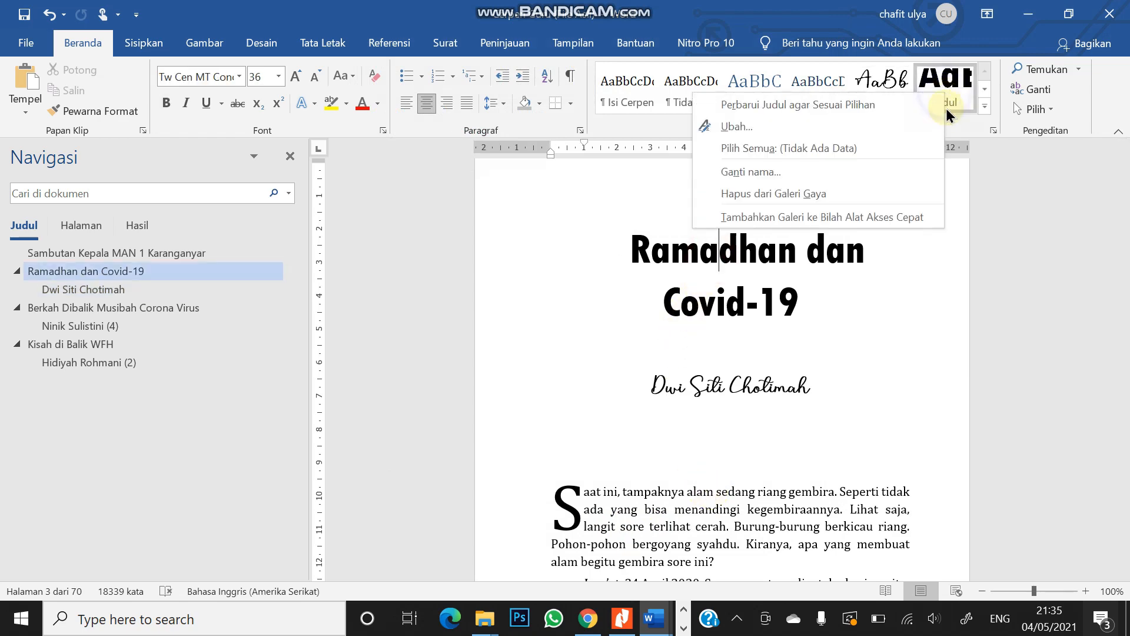
pyautogui.click(816, 129)
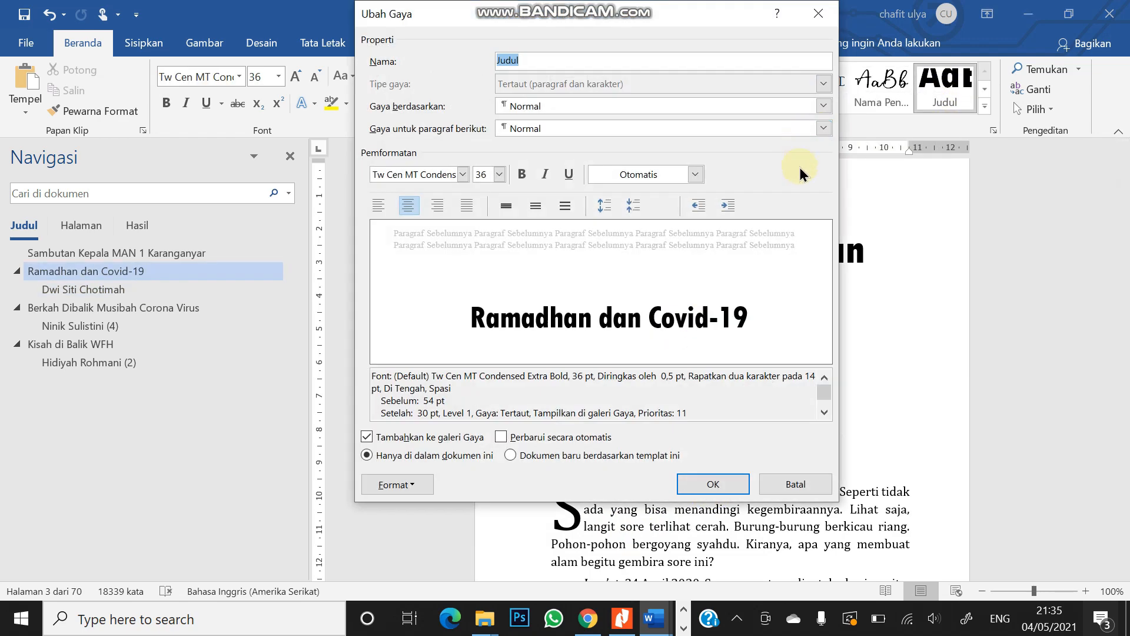
pyautogui.click(429, 492)
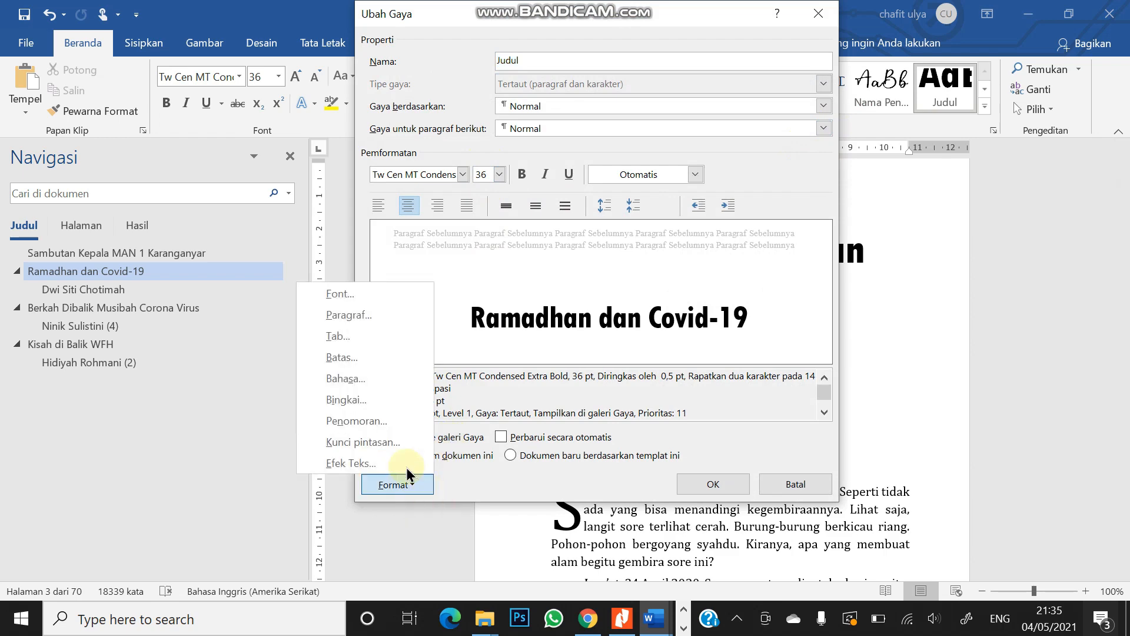
pyautogui.click(378, 316)
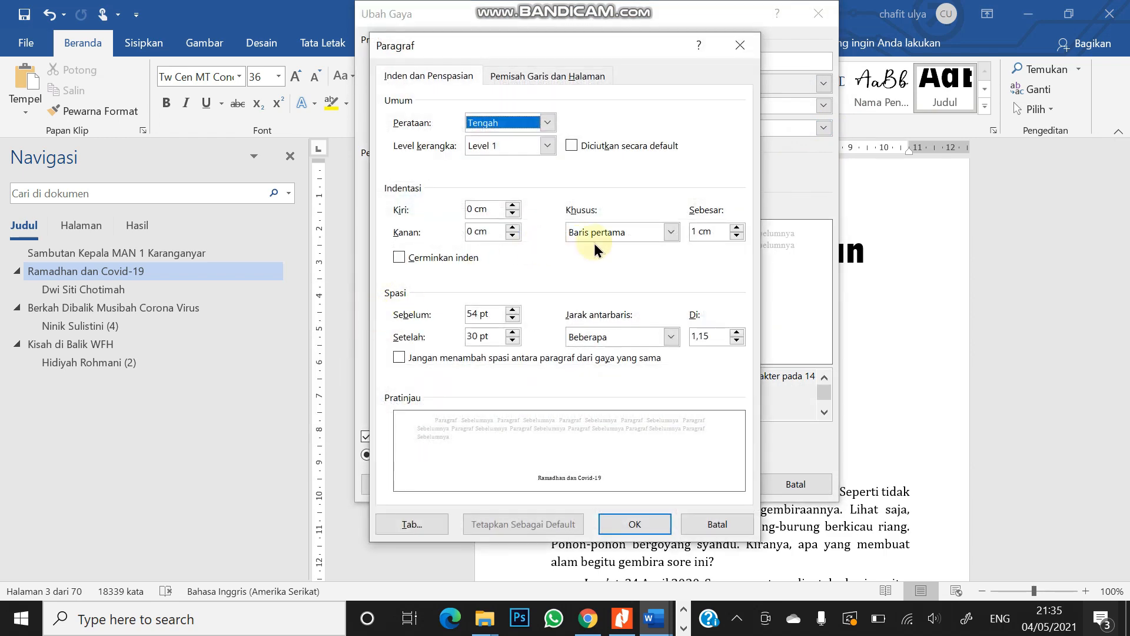
pyautogui.click(634, 232)
pyautogui.click(616, 246)
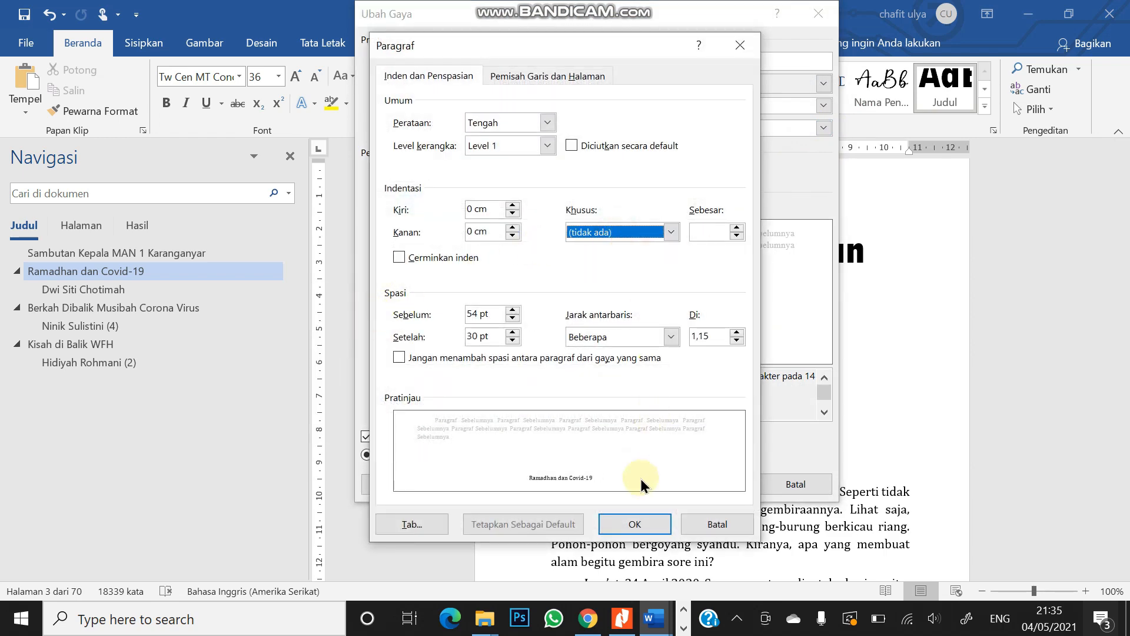
pyautogui.click(662, 523)
pyautogui.click(698, 483)
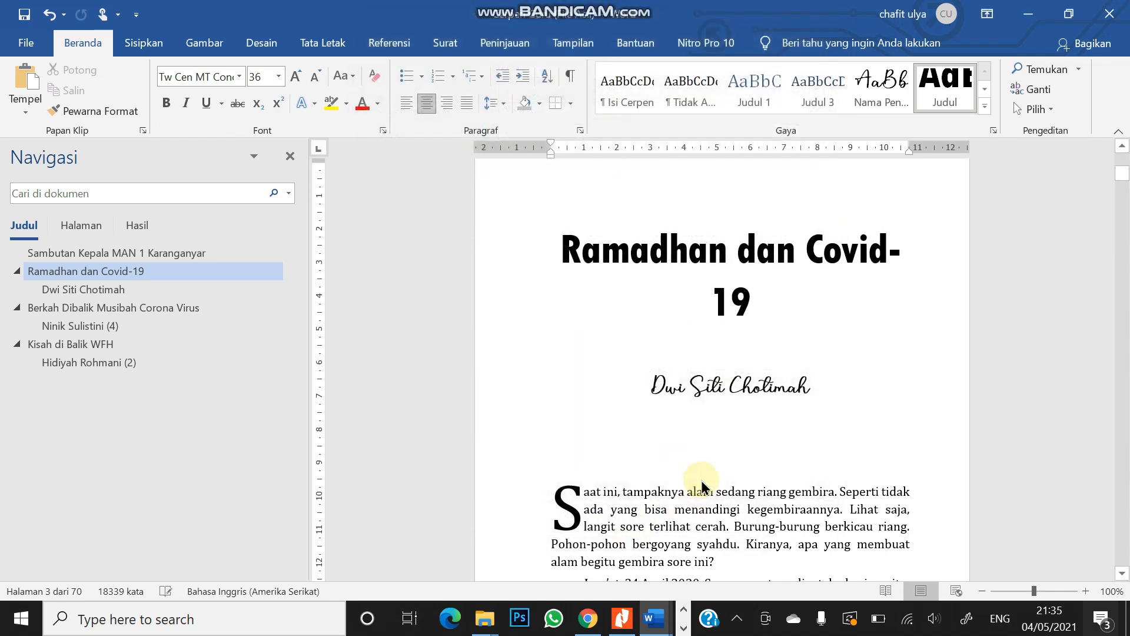
# Review the title, author name, drop cap and body text of the "Ramadhan dan Covid-19" chapter opening.
pyautogui.scroll(-3, 659, 504)
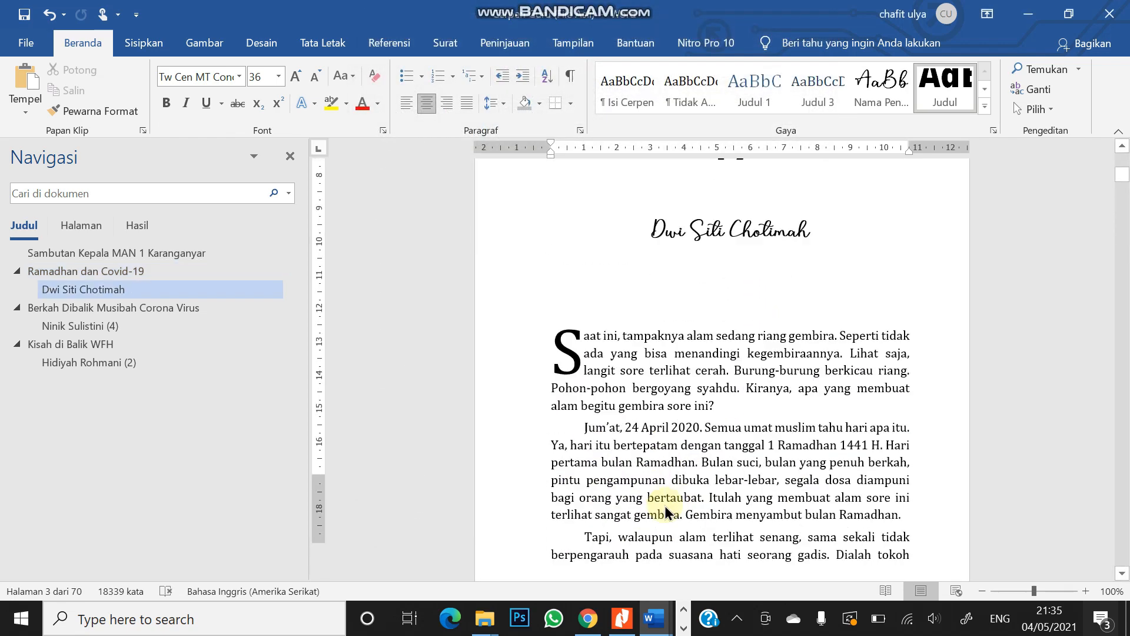
pyautogui.scroll(-2, 667, 512)
pyautogui.click(641, 328)
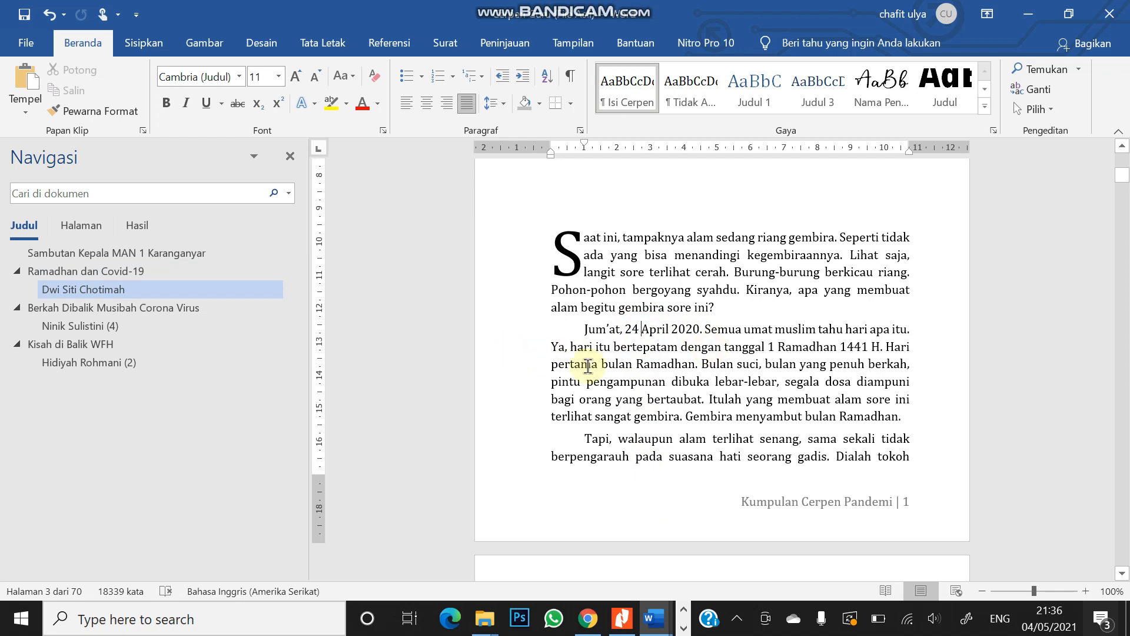
pyautogui.scroll(8, 680, 382)
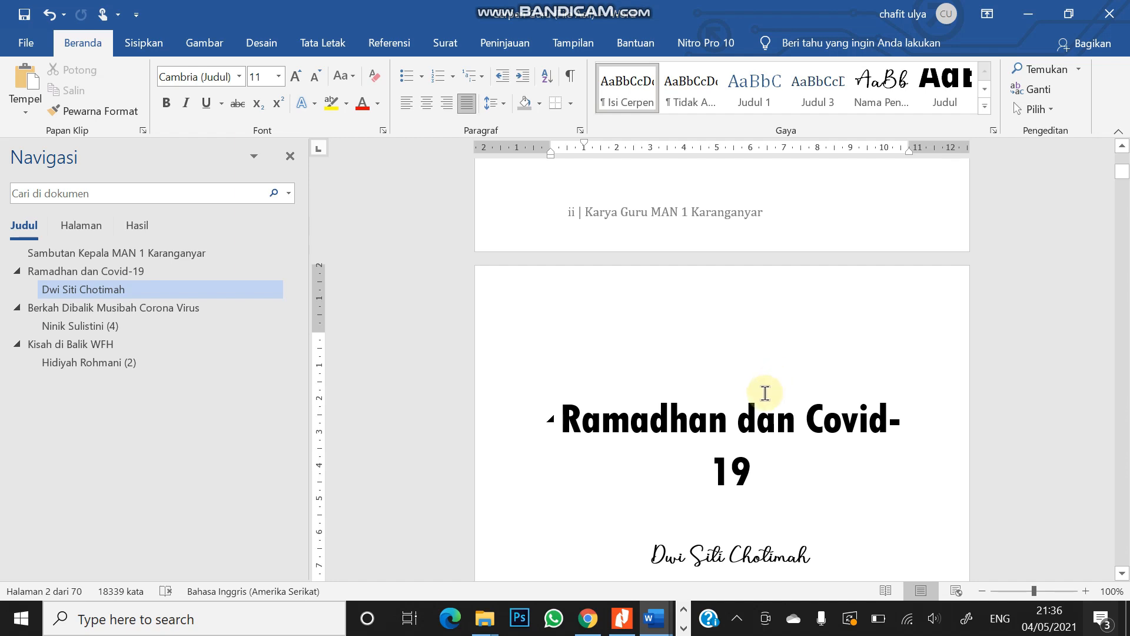
pyautogui.scroll(-5, 764, 394)
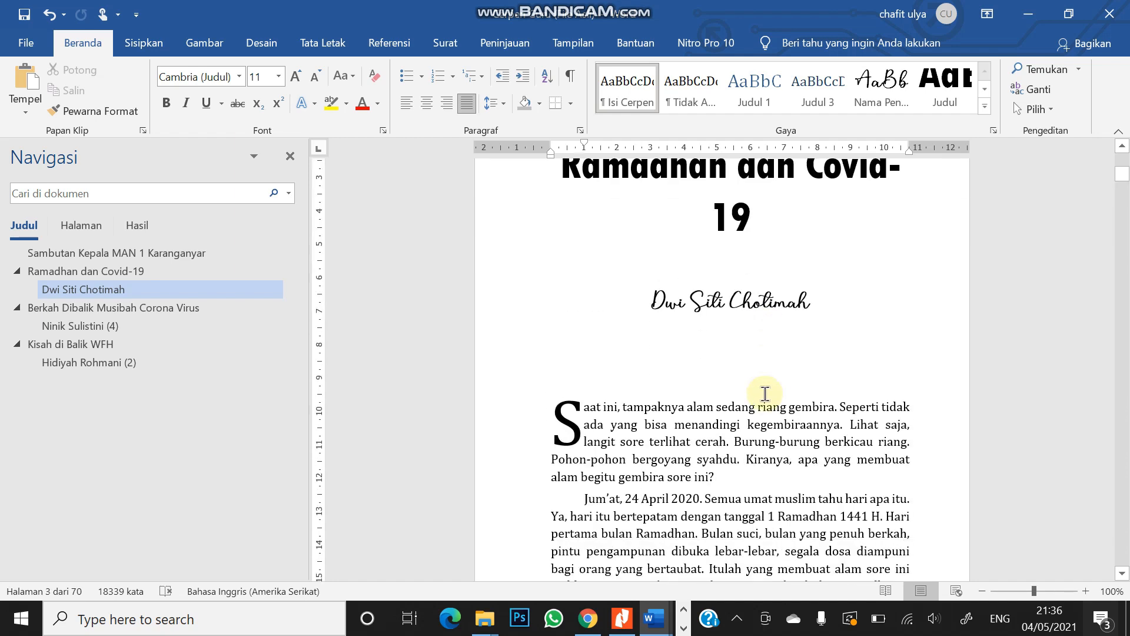
pyautogui.scroll(-15, 765, 394)
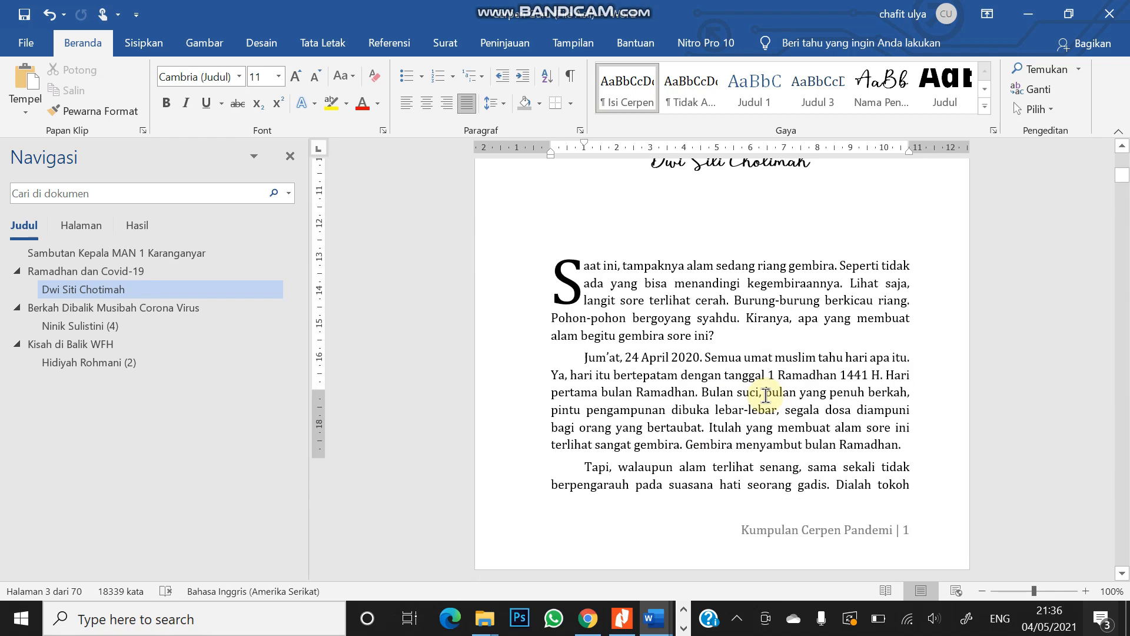
pyautogui.scroll(5, 765, 393)
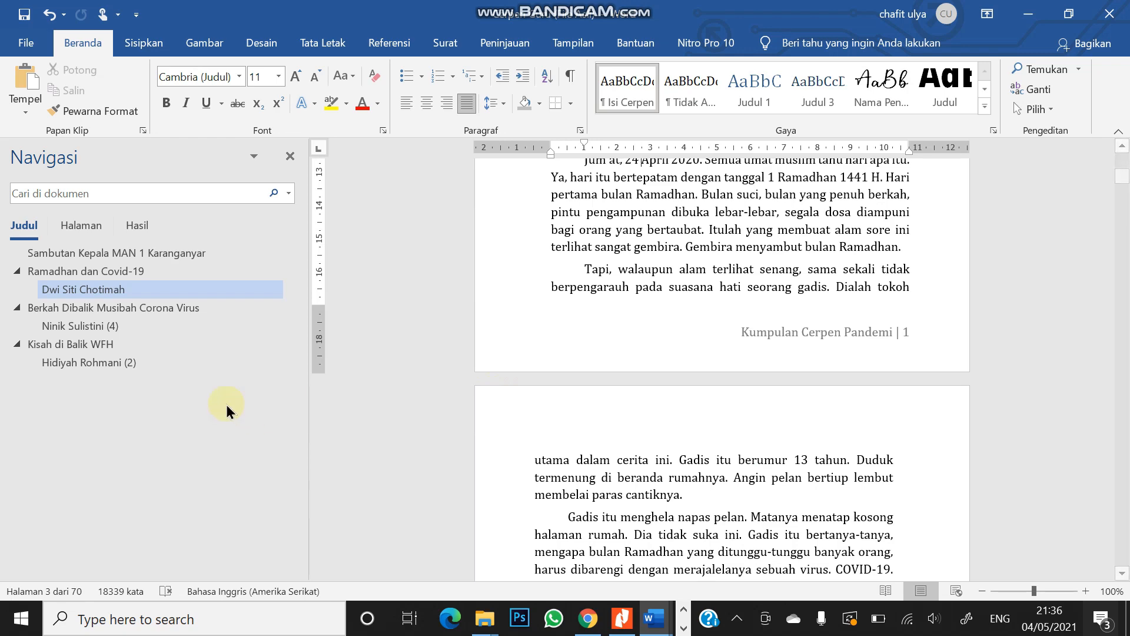
# Apply the Judul style to the "Sambutan Kepala MAN 1 Karanganyar" heading.
pyautogui.click(129, 253)
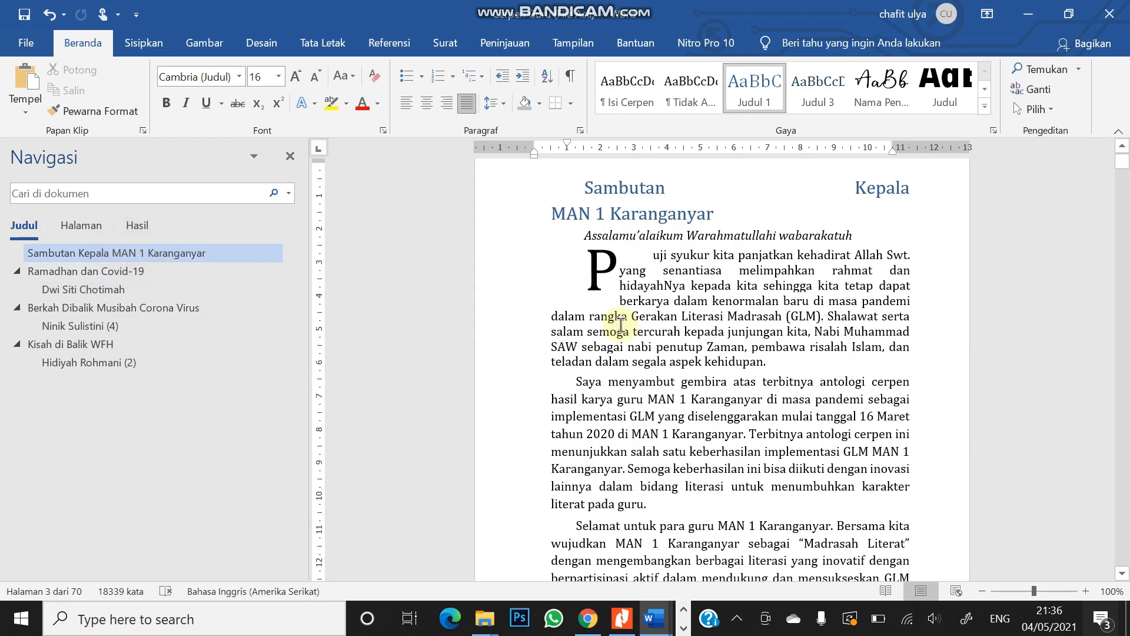
pyautogui.scroll(2, 624, 326)
pyautogui.click(619, 265)
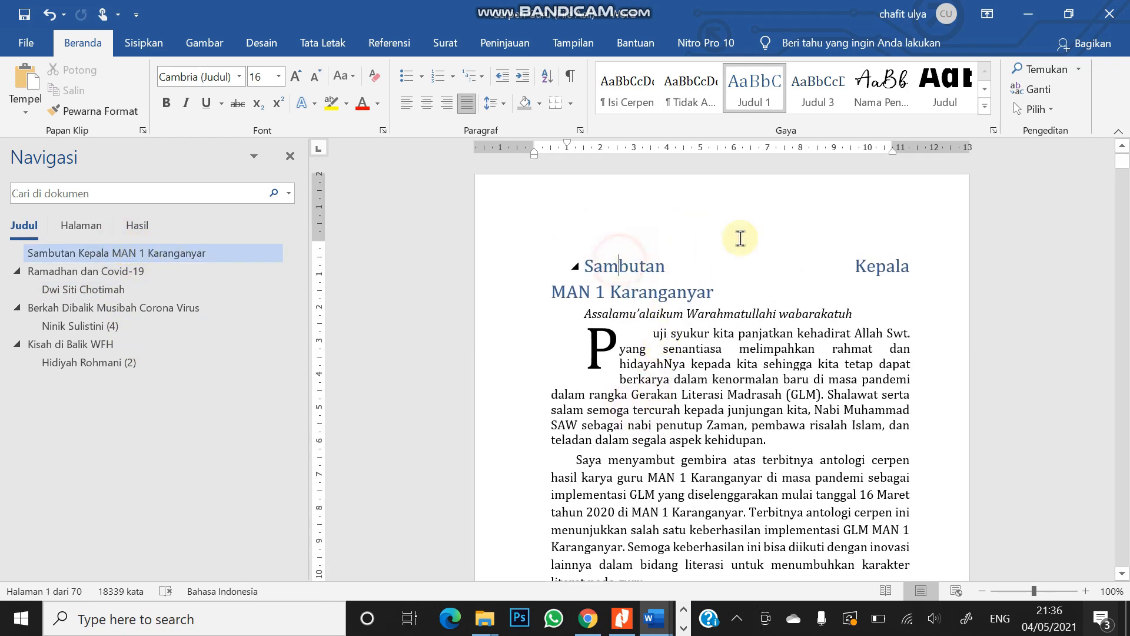
pyautogui.click(941, 97)
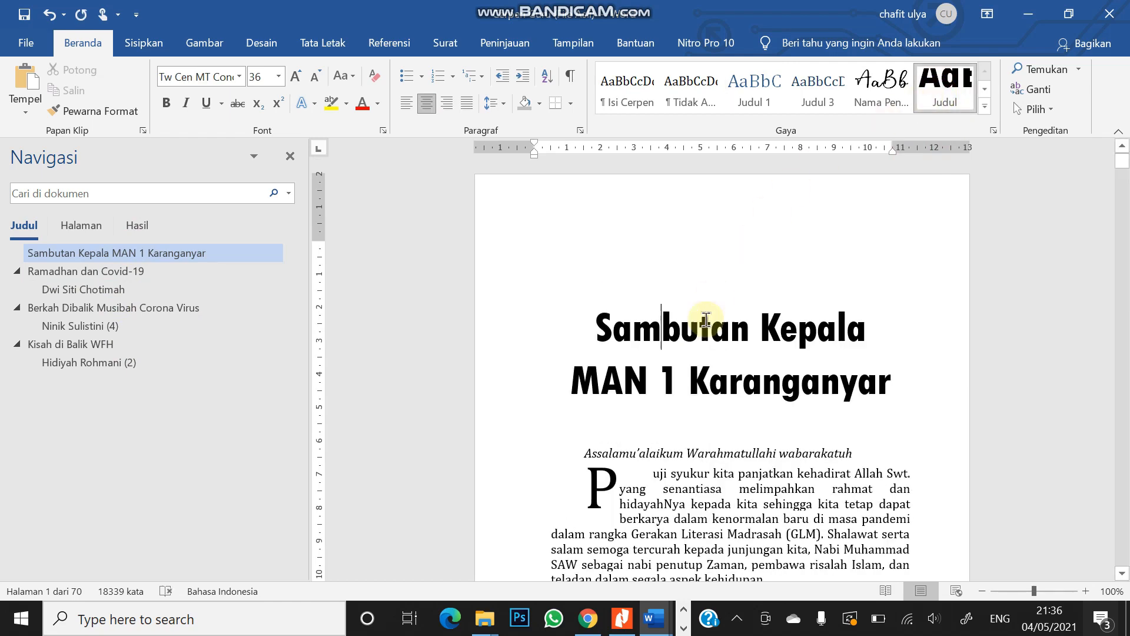
# Remove the first-line indents from the drop cap "P" and its "uji syukur kita panjatkan" paragraph, applying the Isi Cerpen style to the paragraph.
pyautogui.click(596, 489)
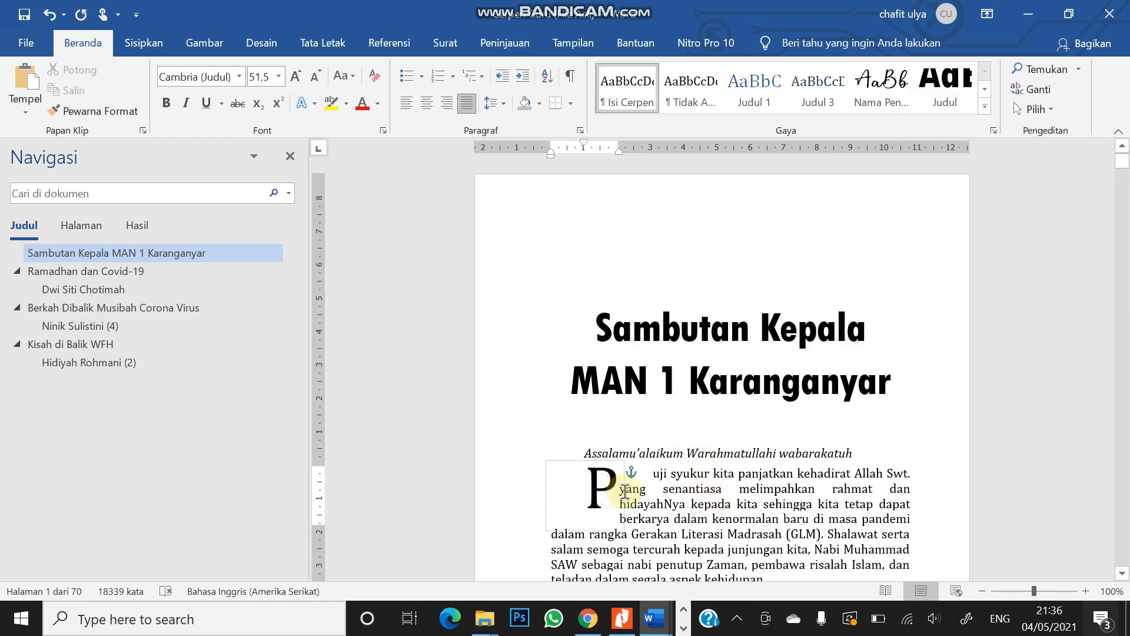
pyautogui.press('BackSpace')
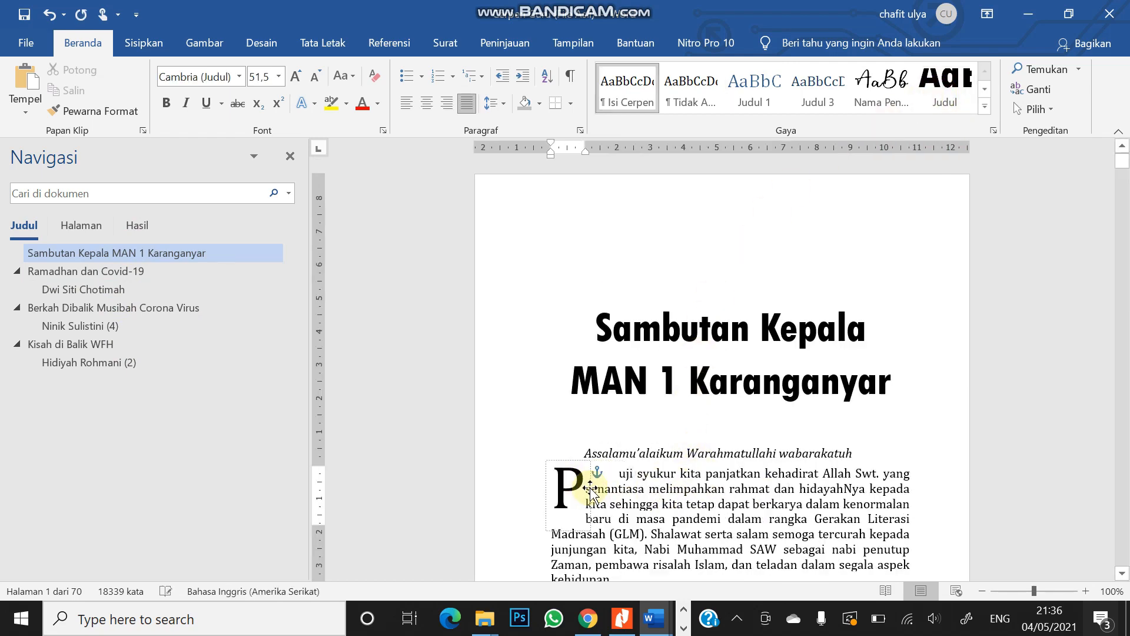
pyautogui.click(621, 478)
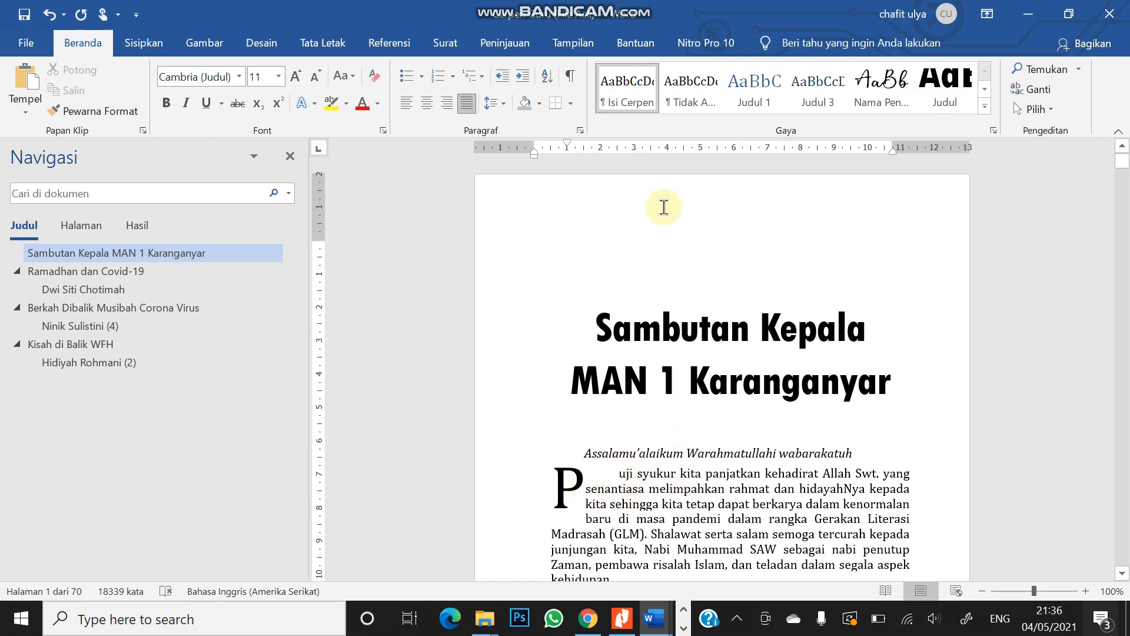
pyautogui.click(647, 83)
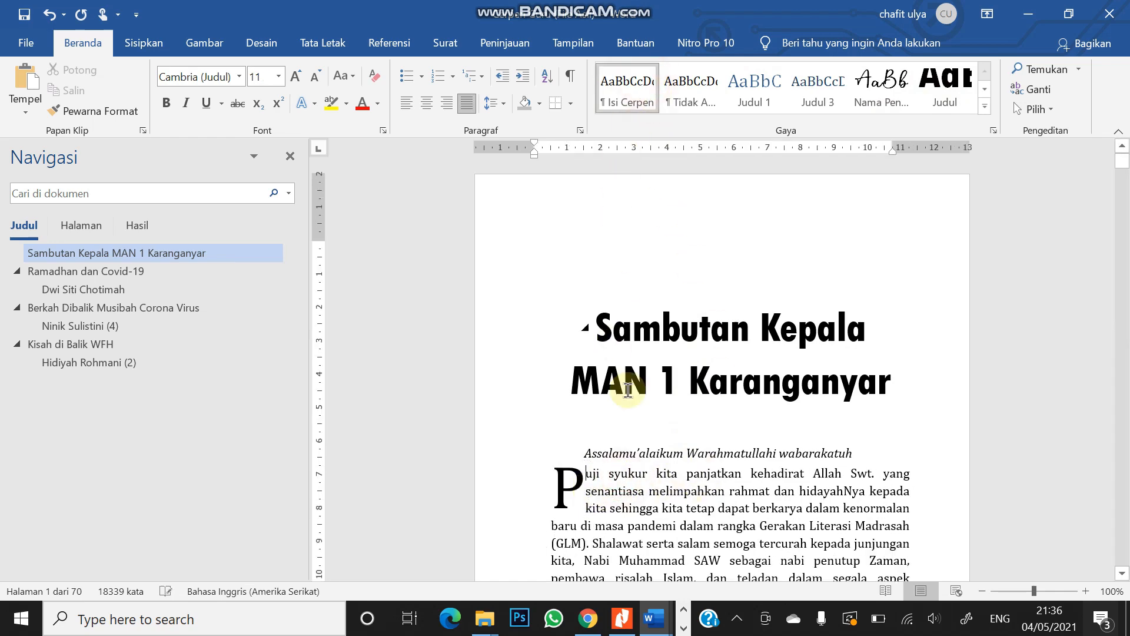
# Look over the rest of the Sambutan foreword down to the closing signature block.
pyautogui.scroll(-7, 638, 410)
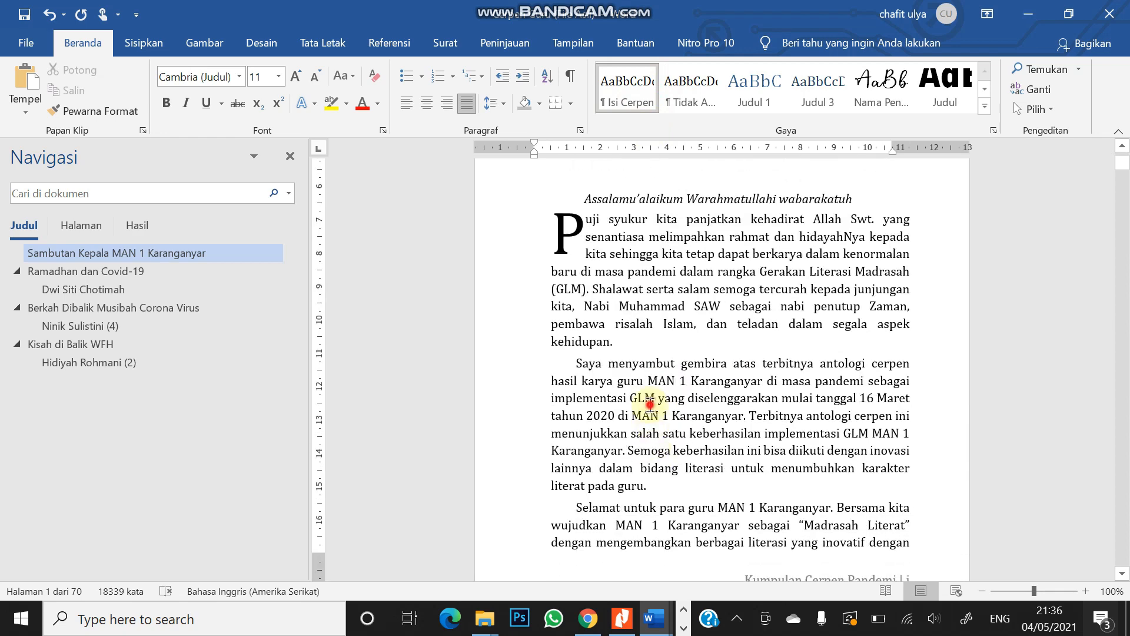
pyautogui.click(653, 398)
pyautogui.scroll(5, 722, 400)
pyautogui.scroll(-15, 721, 400)
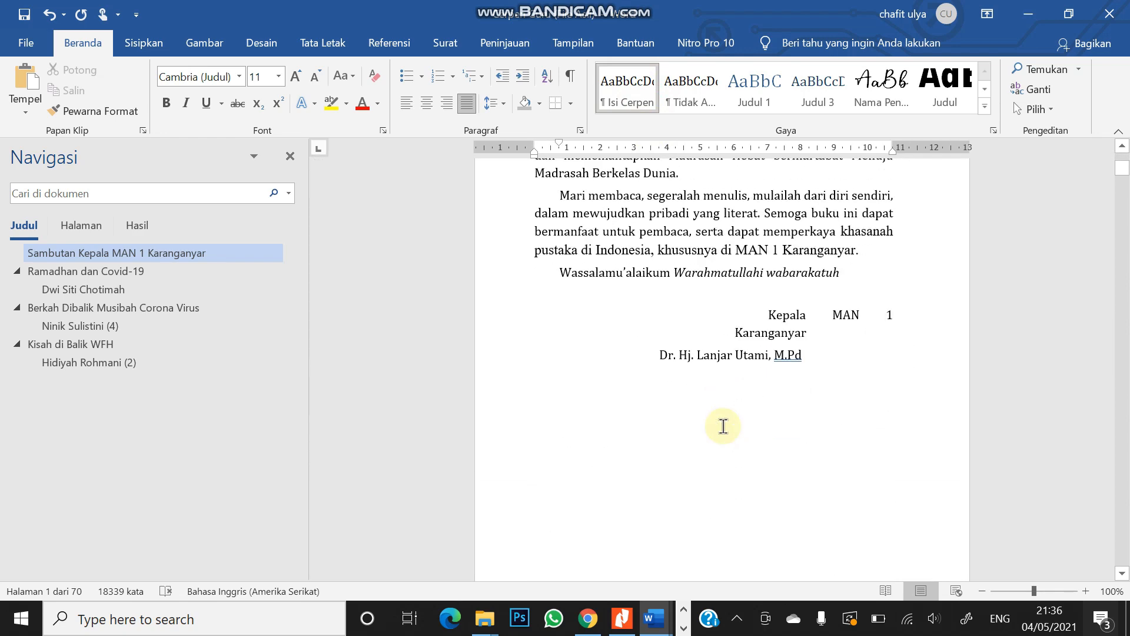
# Remove the first-line indent from the "Kepala MAN 1 Karanganyar" signature line and apply the Isi Cerpen style to the "Wassalamu'alaikum" closing line.
pyautogui.click(737, 309)
pyautogui.press('BackSpace')
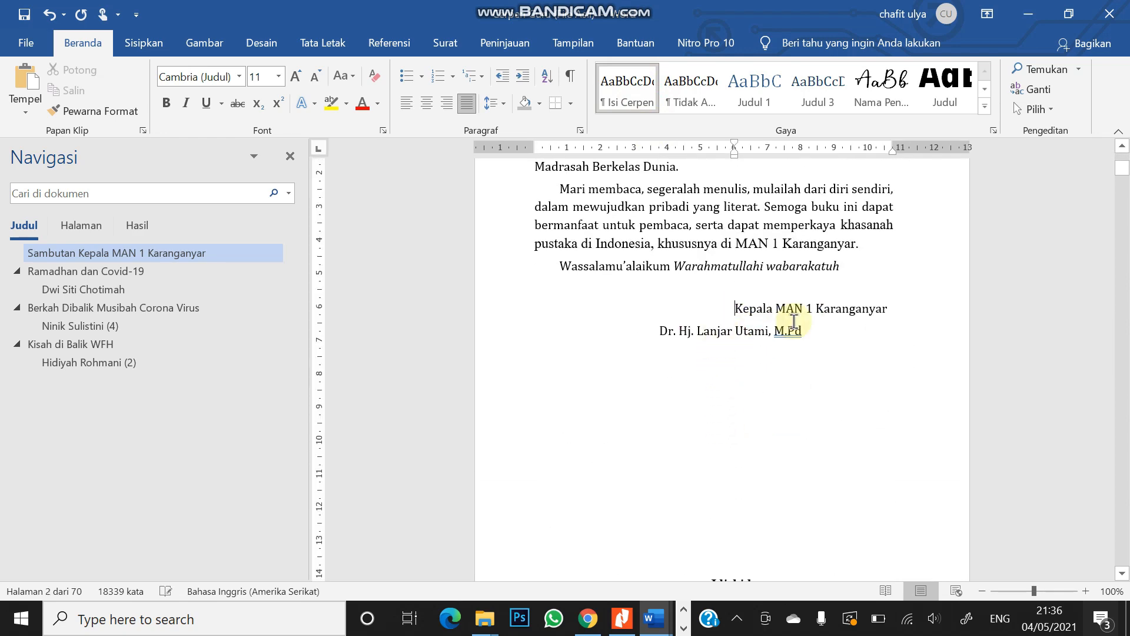
pyautogui.click(661, 265)
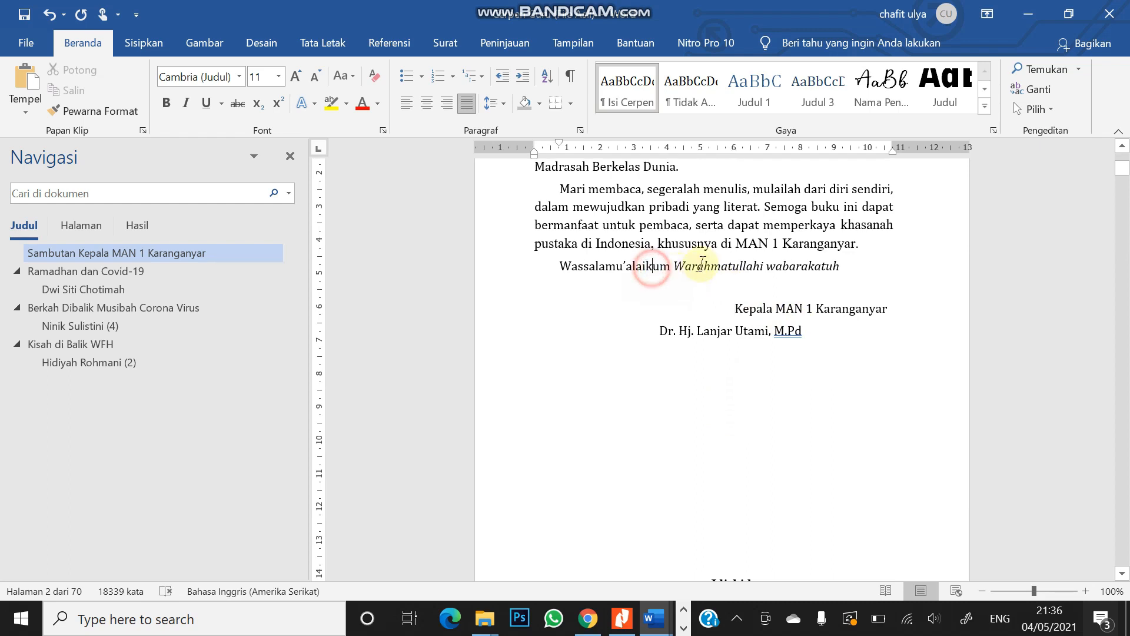
pyautogui.click(616, 89)
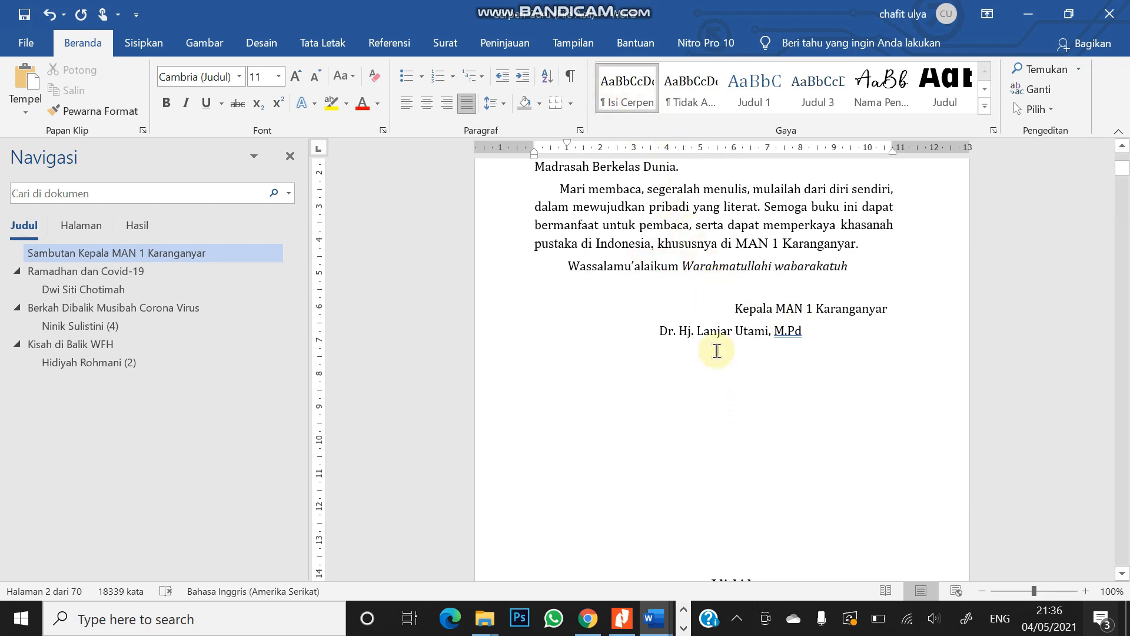
# Insert the Daftar Isi Otomatis 1 table of contents in the blank space below the foreword's signature block.
pyautogui.scroll(-3, 668, 311)
pyautogui.click(668, 311)
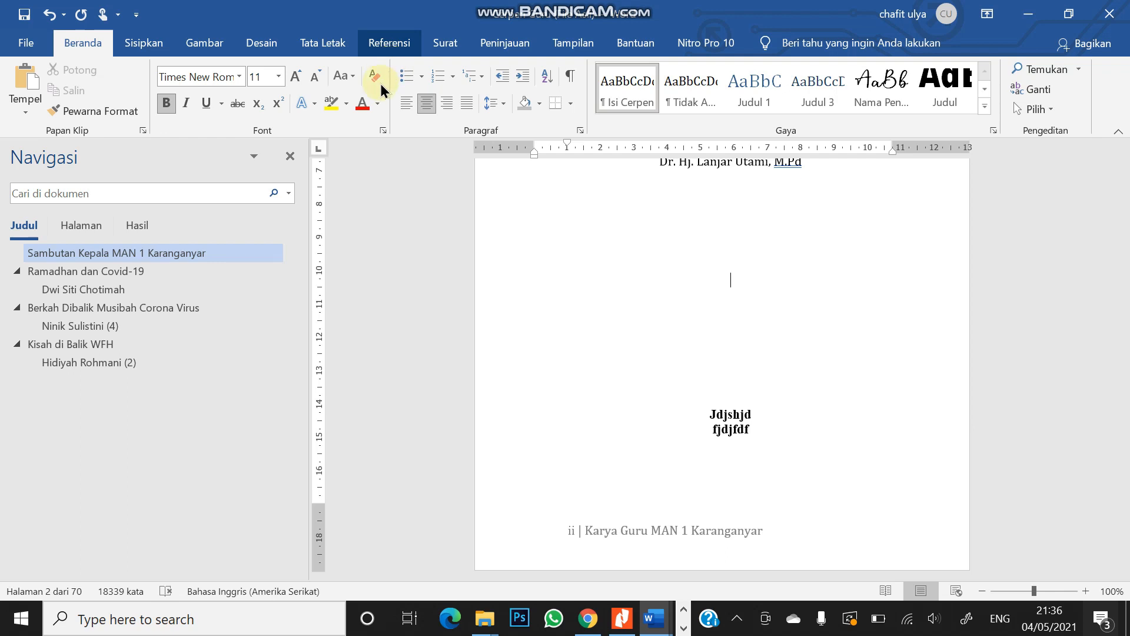
pyautogui.click(388, 46)
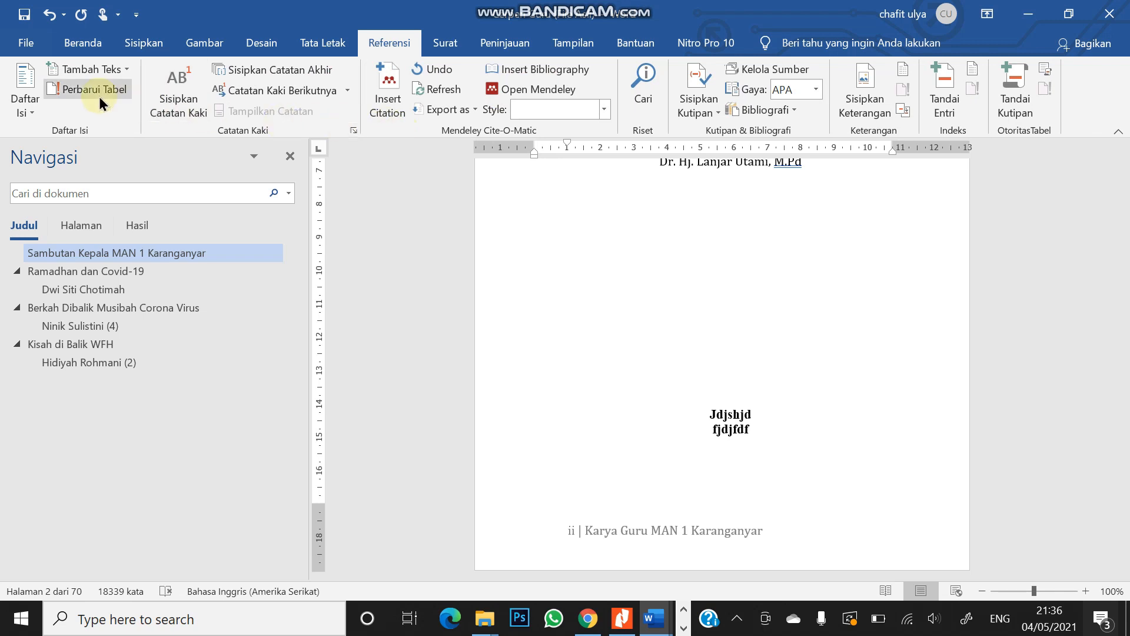
pyautogui.click(27, 110)
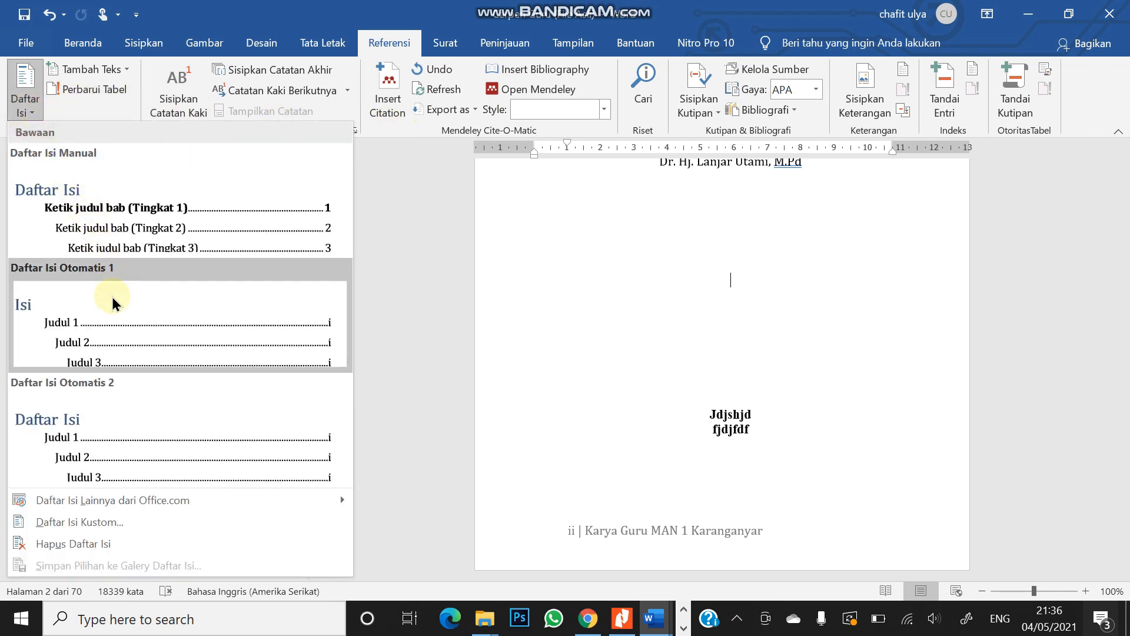
pyautogui.click(122, 326)
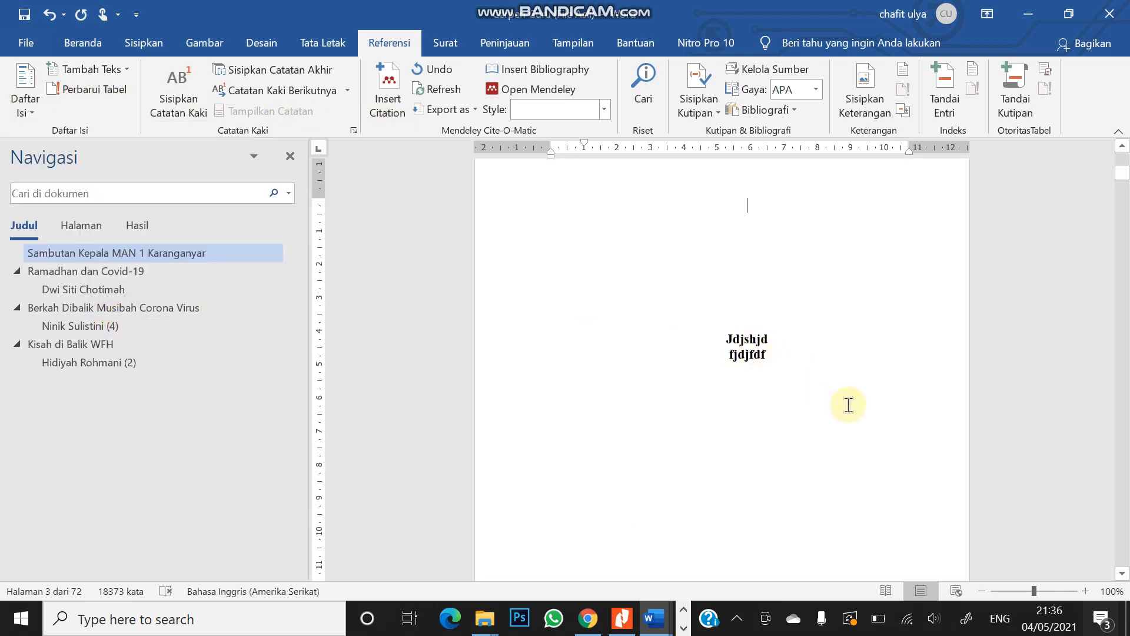
# Rename the table of contents heading as "Daftar Isi".
pyautogui.scroll(5, 848, 404)
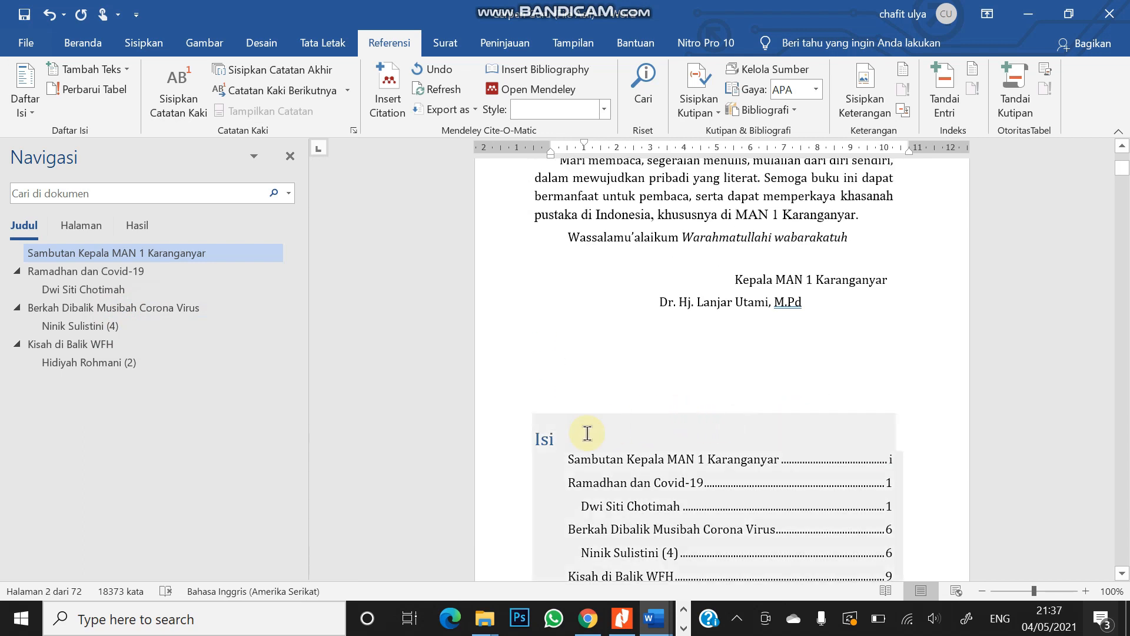
pyautogui.doubleClick(543, 440)
pyautogui.write('D')
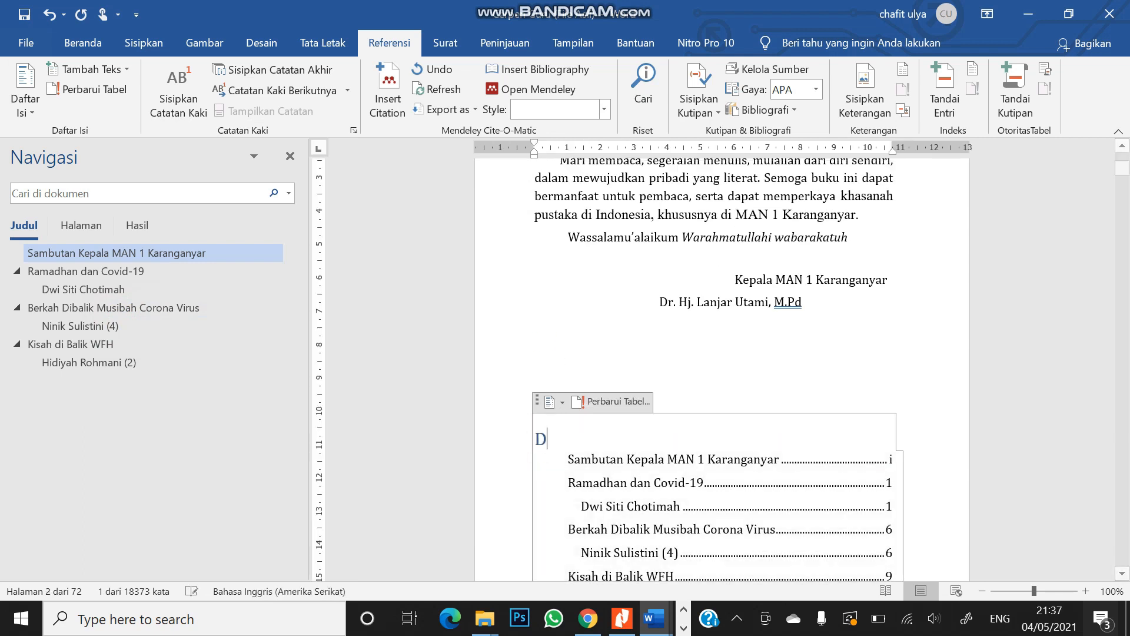
pyautogui.write('aftar Isi')
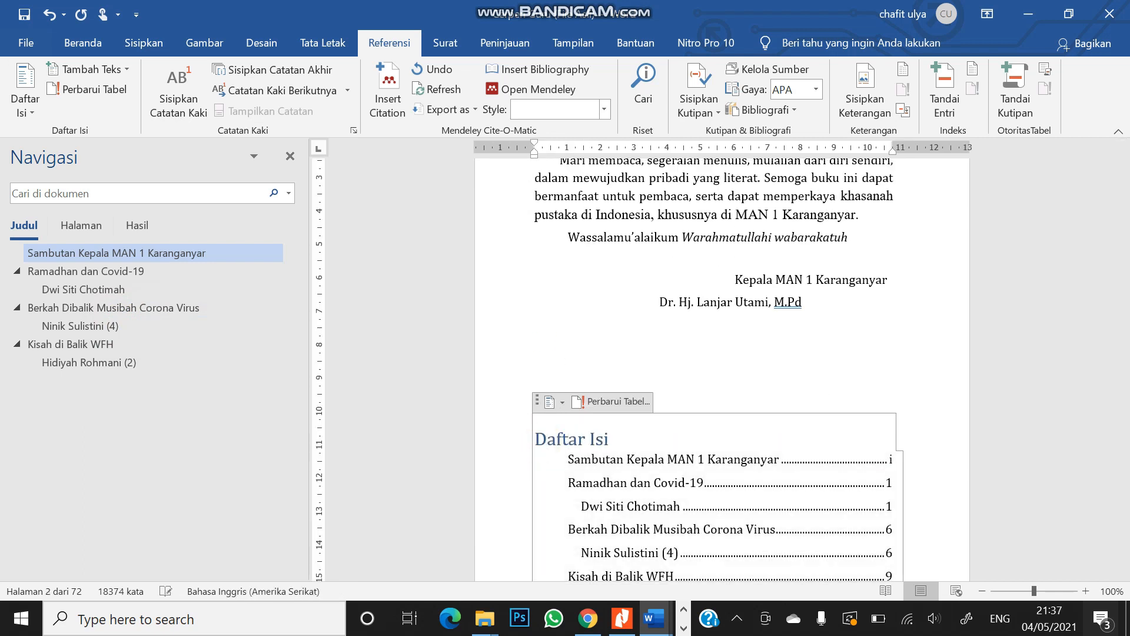
# Remove the first-line indent from all entries listed under the "Daftar Isi" heading.
pyautogui.click(564, 463)
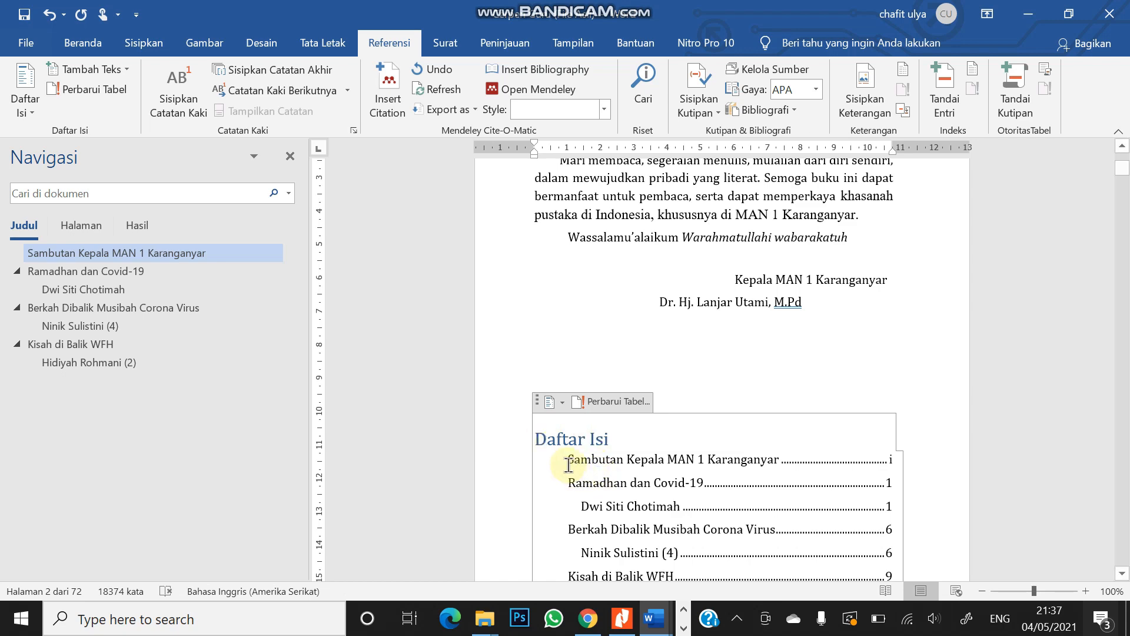
pyautogui.scroll(-7, 652, 471)
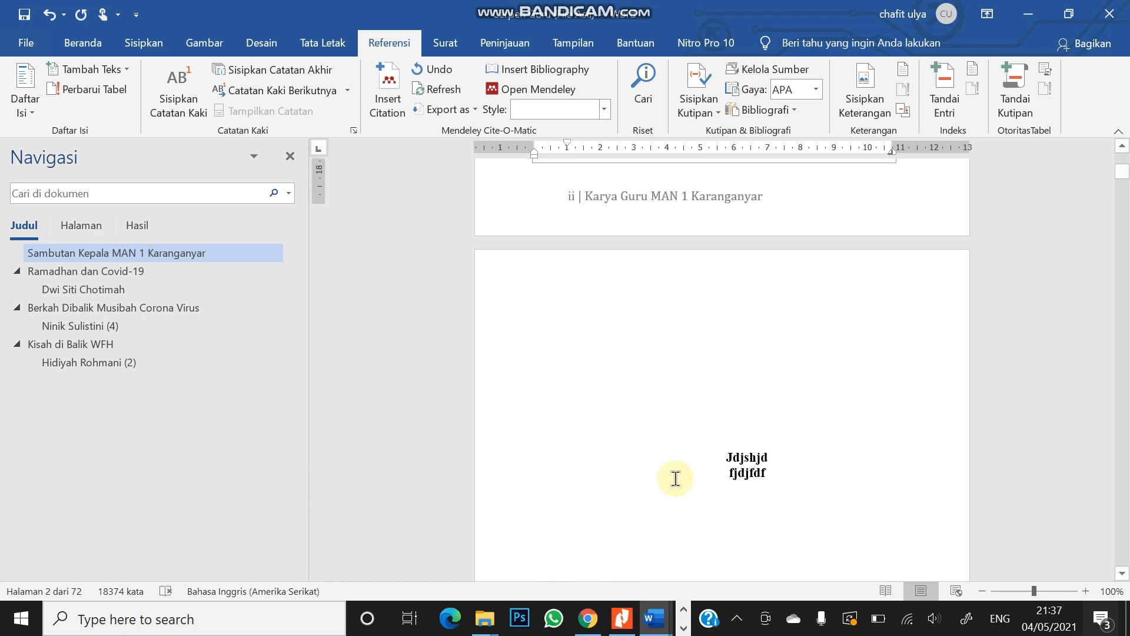
pyautogui.scroll(3, 676, 474)
pyautogui.keyDown('shift'); pyautogui.click(891, 345); pyautogui.keyUp('shift')
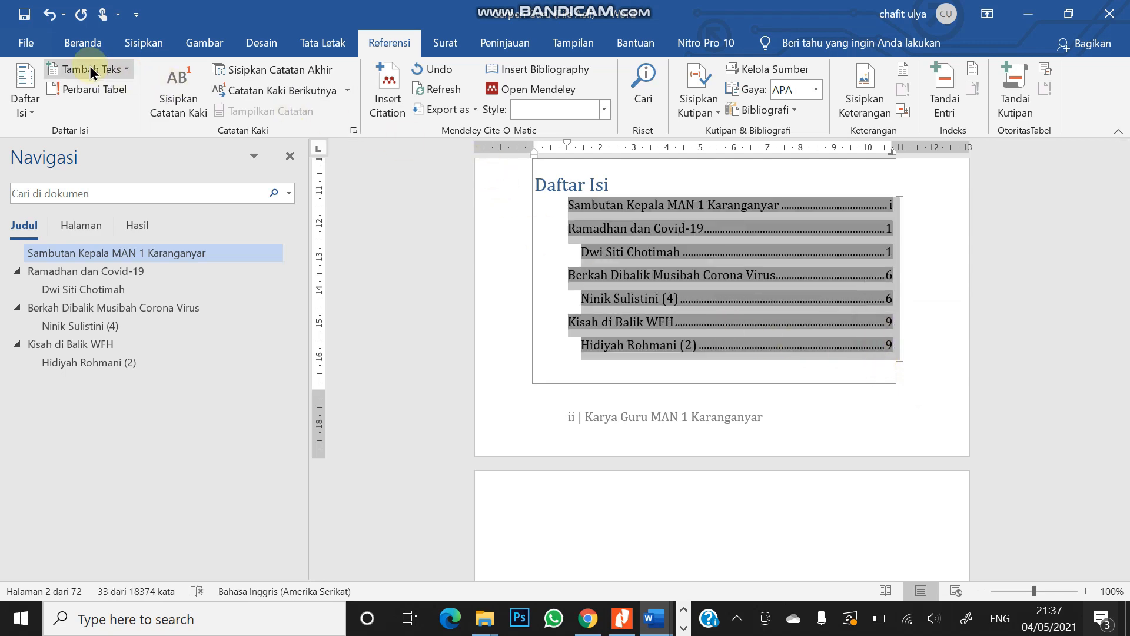
pyautogui.click(90, 44)
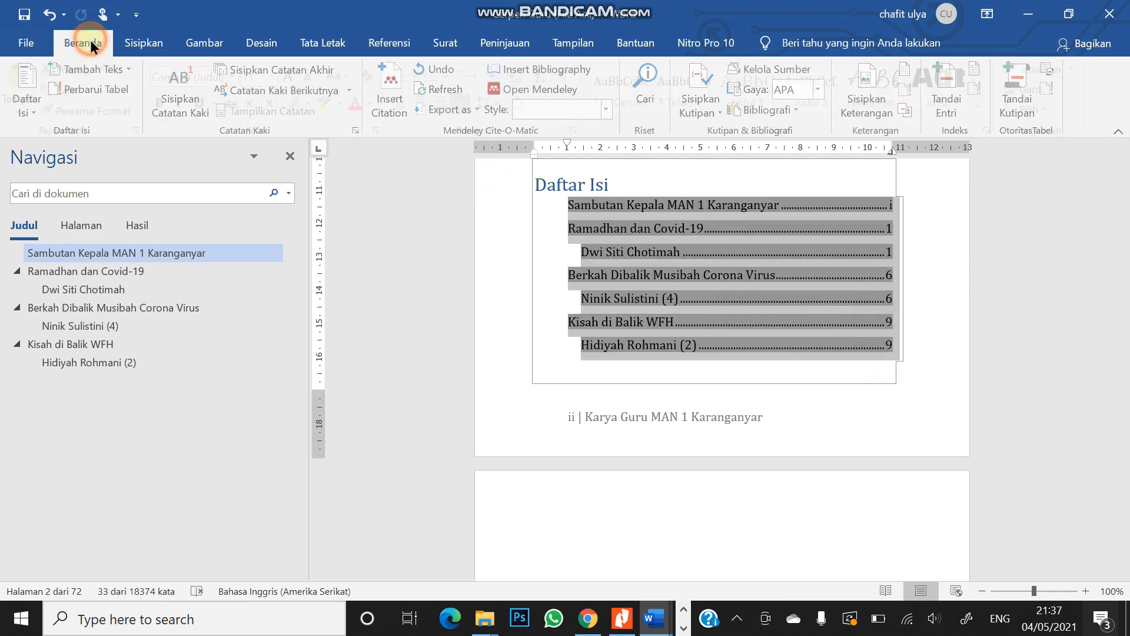
pyautogui.click(567, 145)
pyautogui.moveTo(567, 144); pyautogui.dragTo(534, 156)
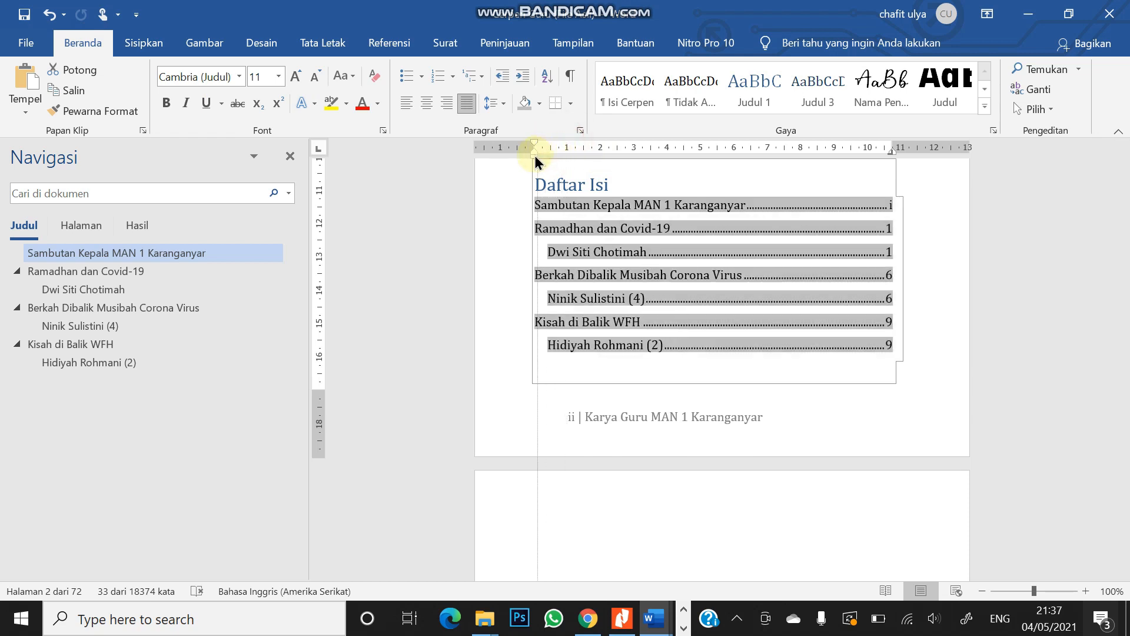
pyautogui.click(924, 321)
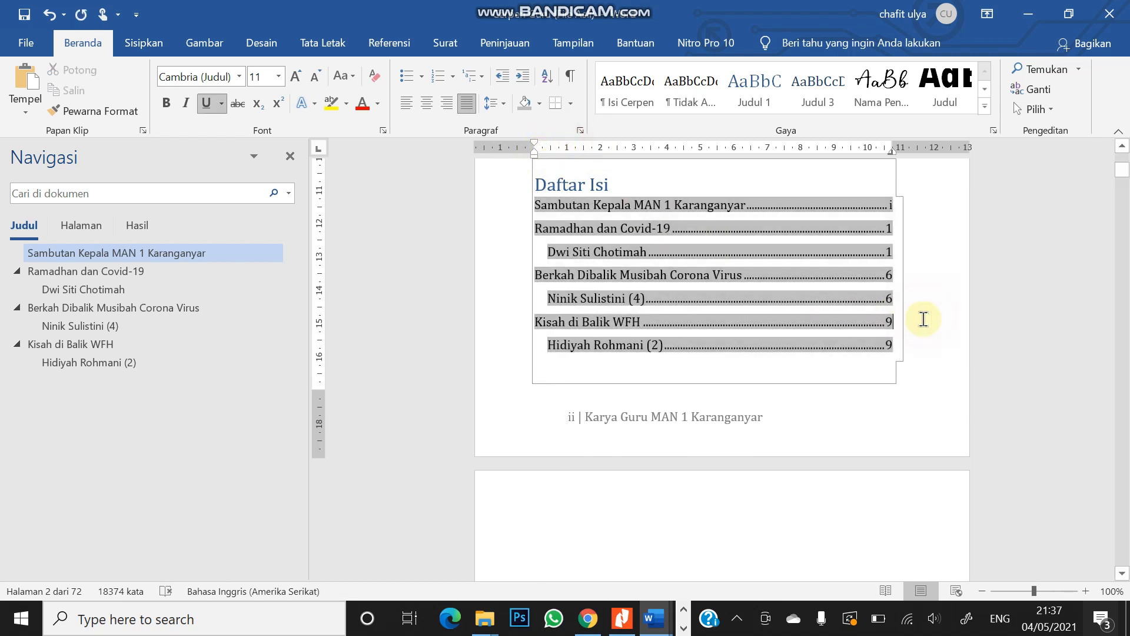
# Insert a Halaman Berikutnya section break between the foreword's signature block and the table of contents.
pyautogui.scroll(3, 538, 300)
pyautogui.click(683, 297)
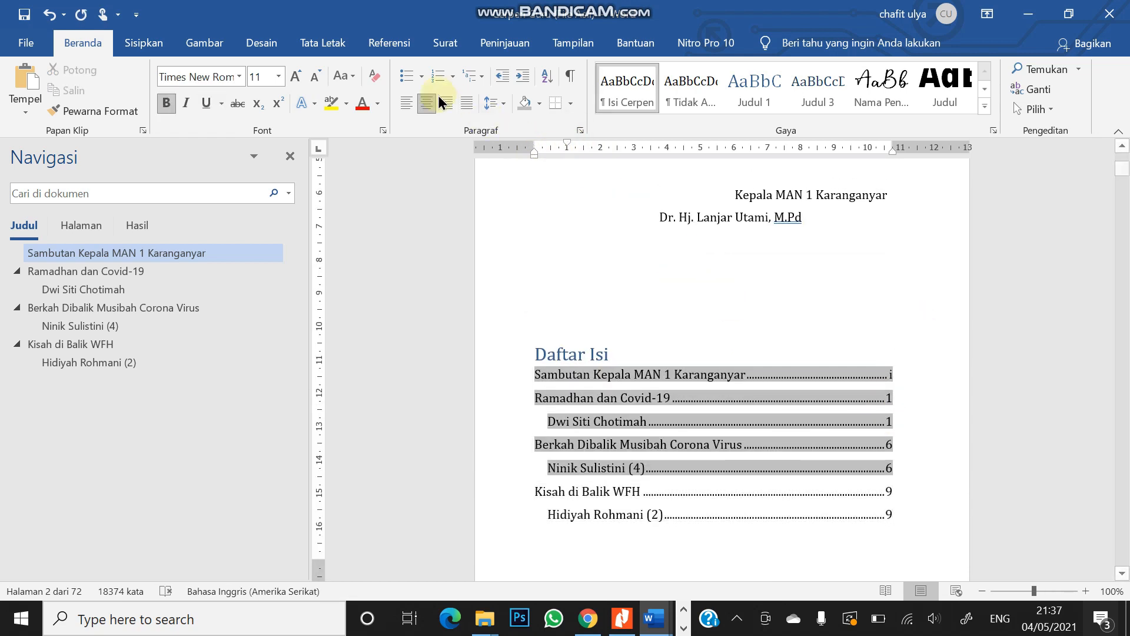
pyautogui.click(316, 45)
pyautogui.click(216, 74)
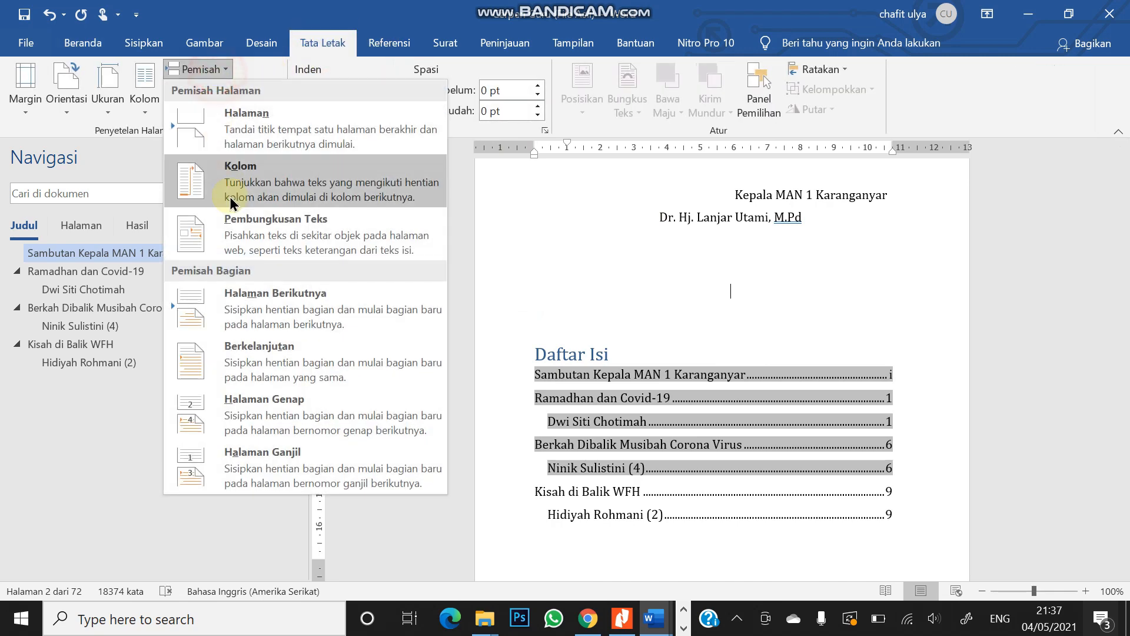
pyautogui.click(250, 288)
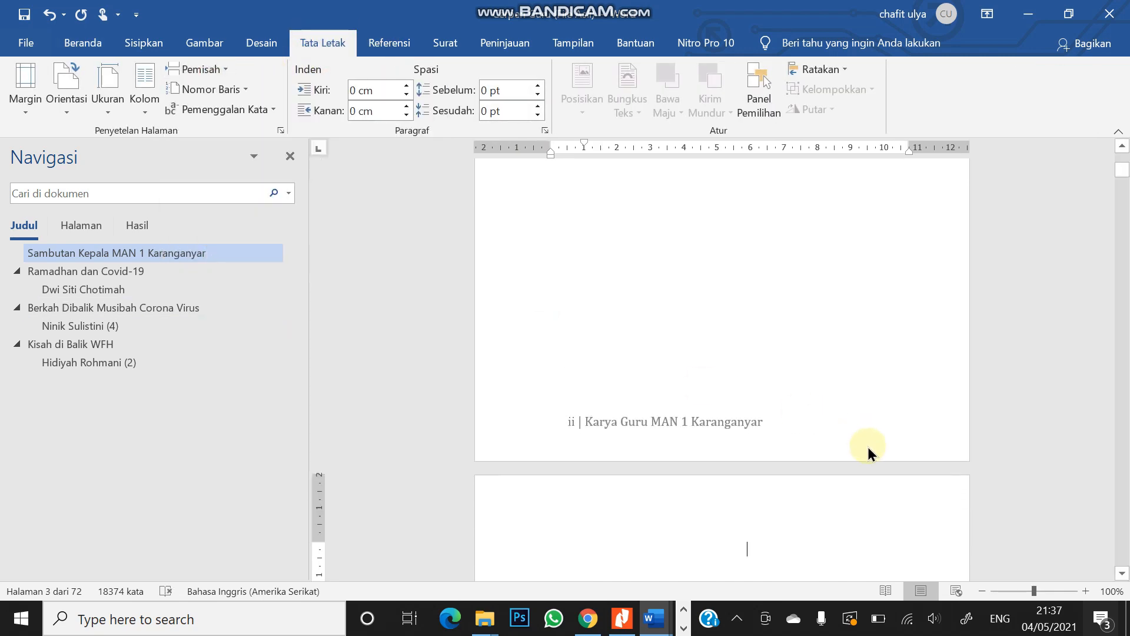
# Apply the Judul style to the "Daftar Isi" heading and delete the empty paragraph above it.
pyautogui.scroll(-3, 866, 449)
pyautogui.click(594, 441)
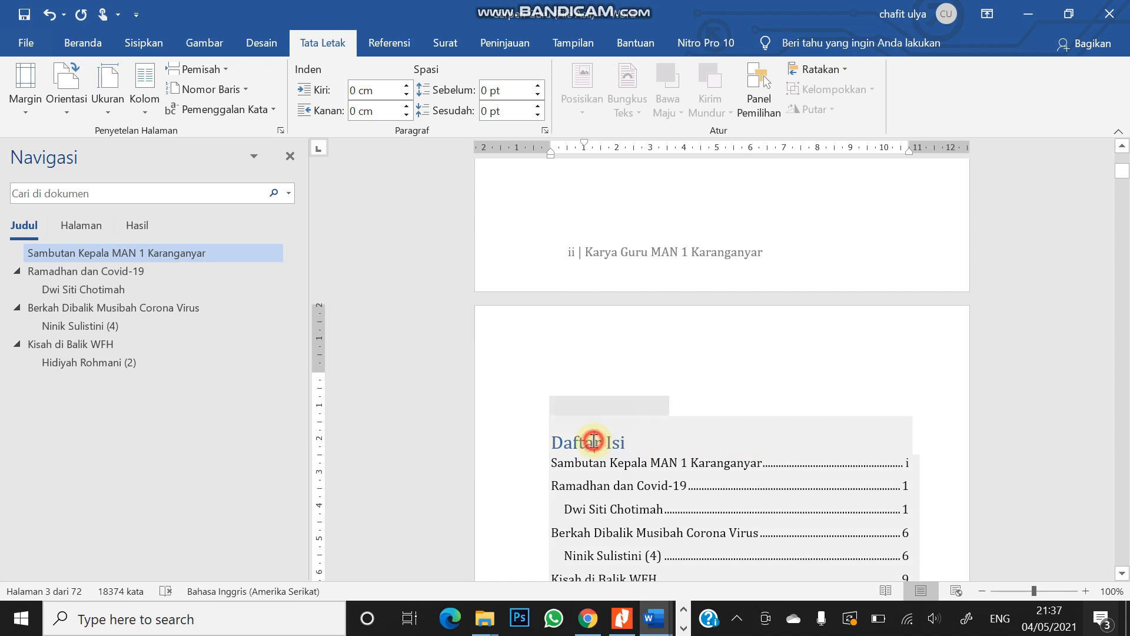
pyautogui.click(82, 43)
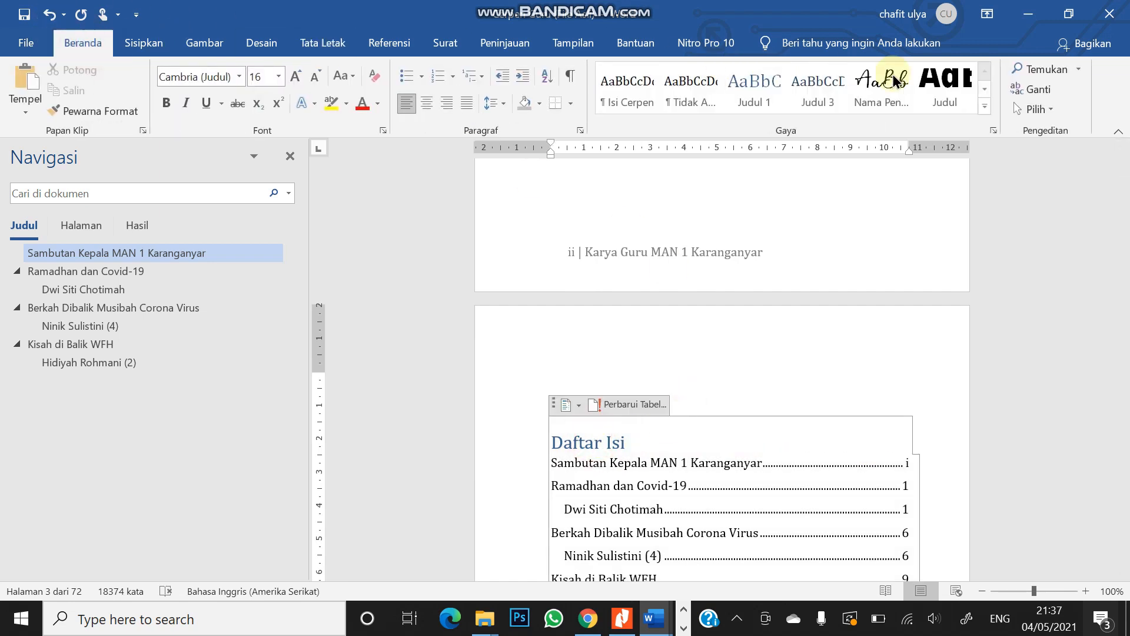
pyautogui.click(945, 86)
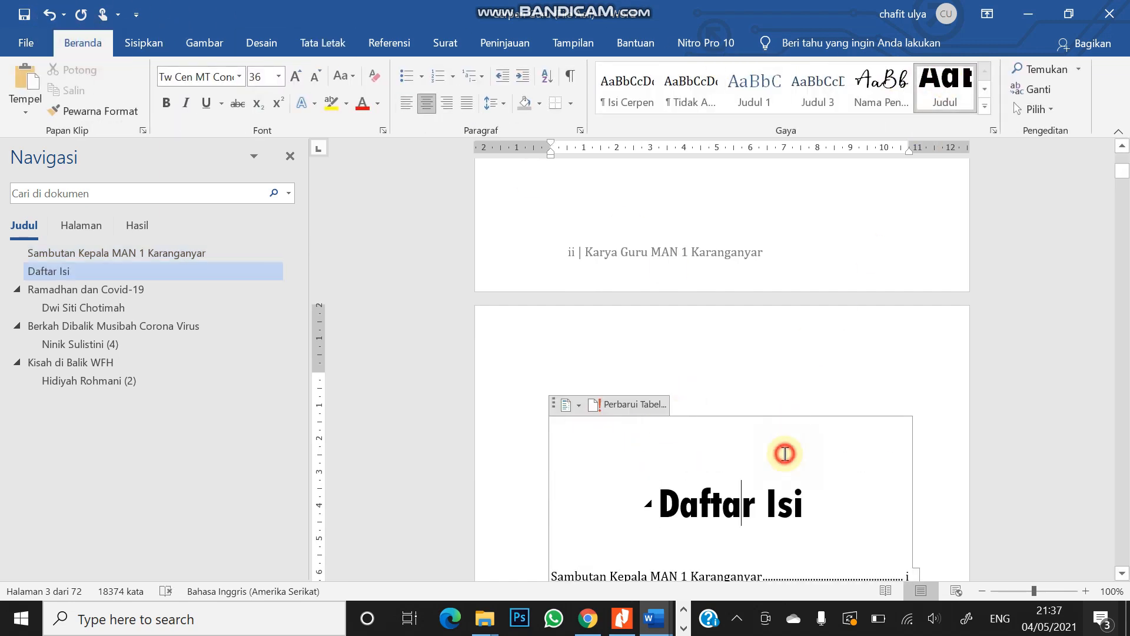
pyautogui.click(749, 384)
pyautogui.press('BackSpace')
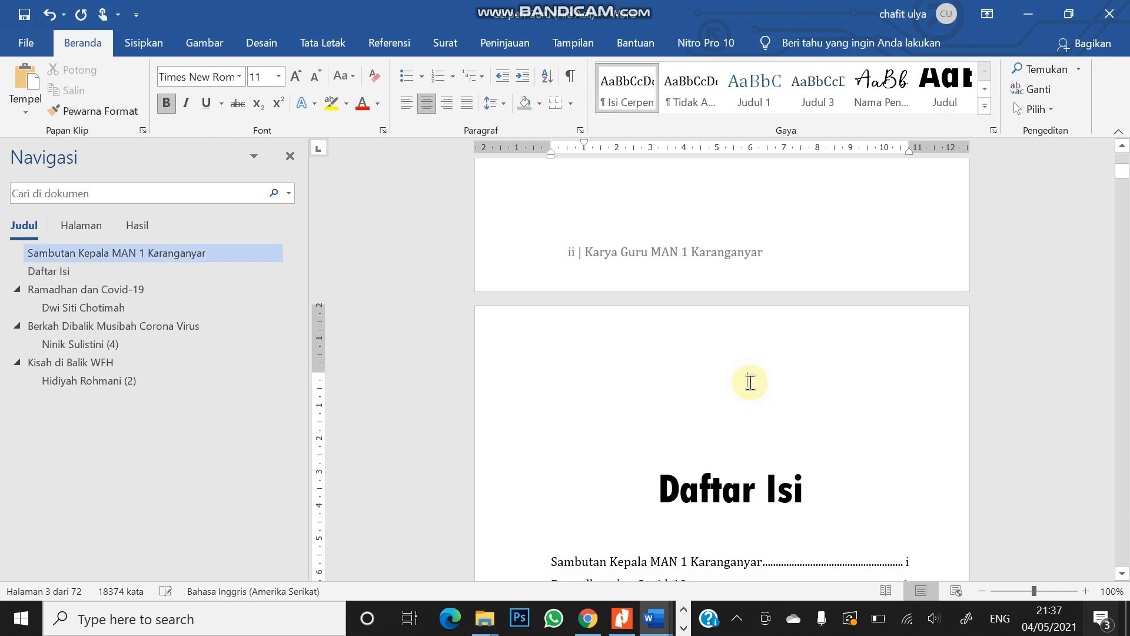
pyautogui.press('Delete')
# Update the entire table of contents, not just its page numbers.
pyautogui.scroll(-4, 751, 382)
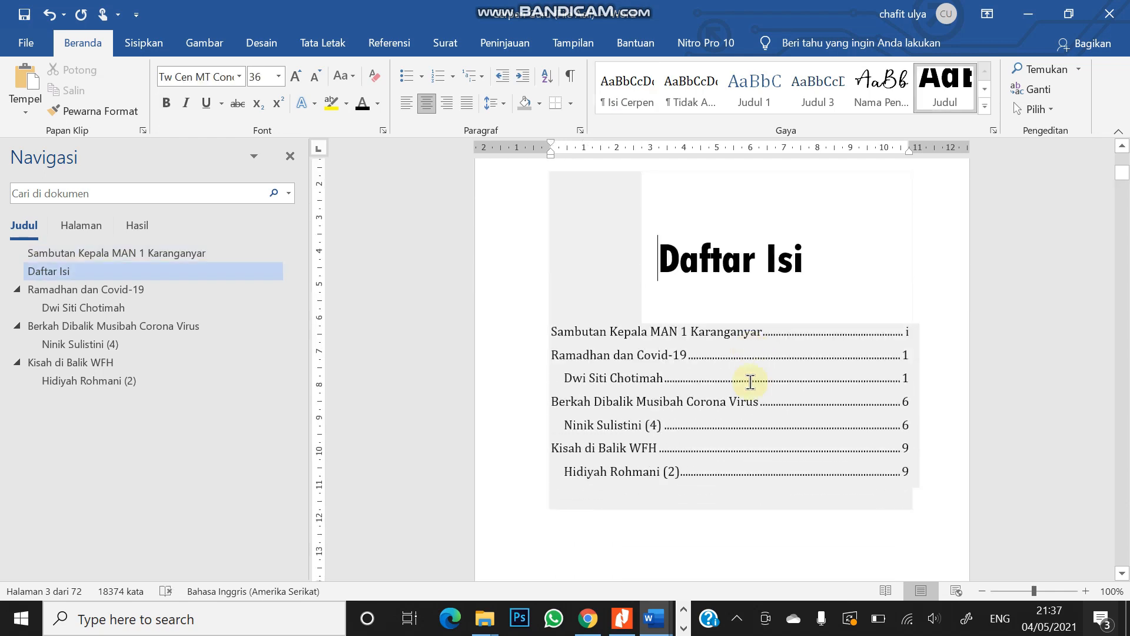
pyautogui.click(675, 285)
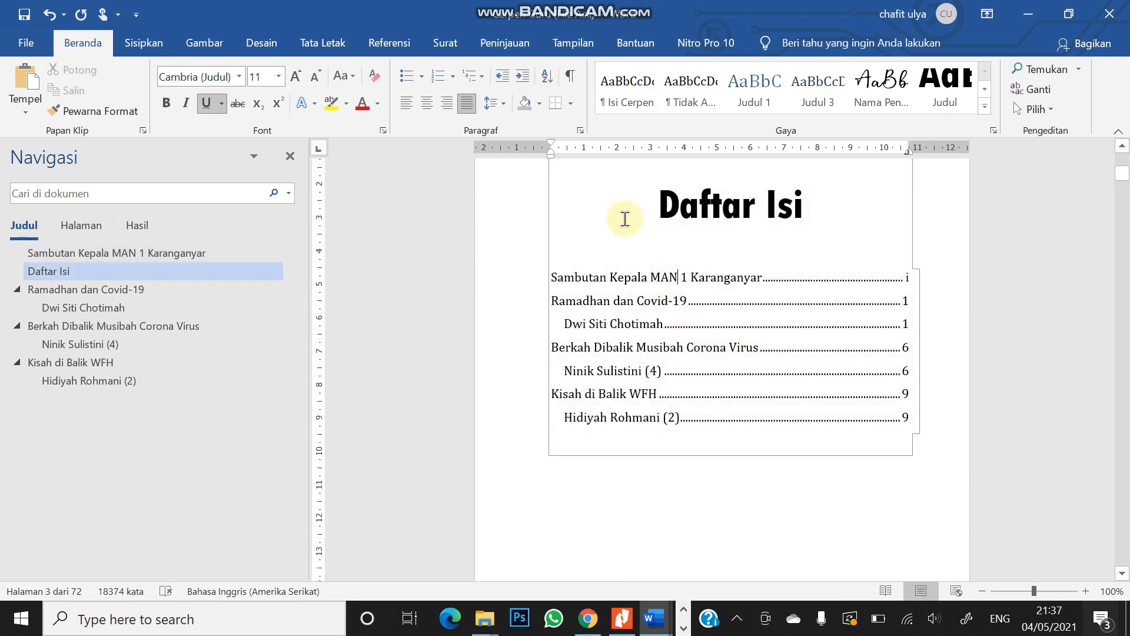
pyautogui.scroll(3, 621, 220)
pyautogui.click(612, 282)
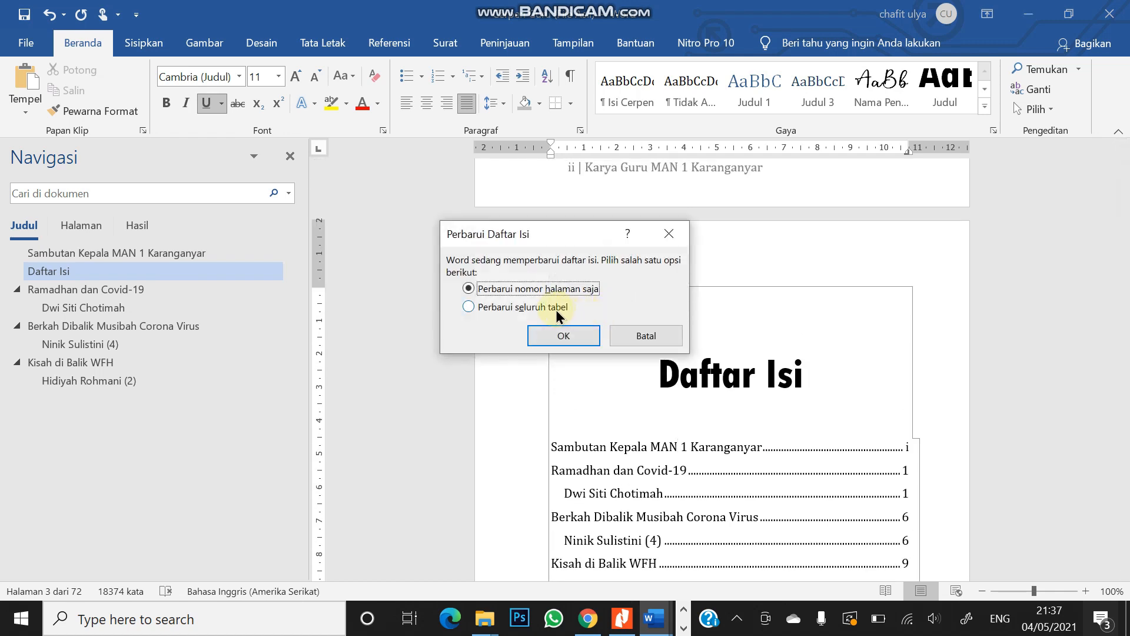
pyautogui.click(554, 307)
pyautogui.click(558, 337)
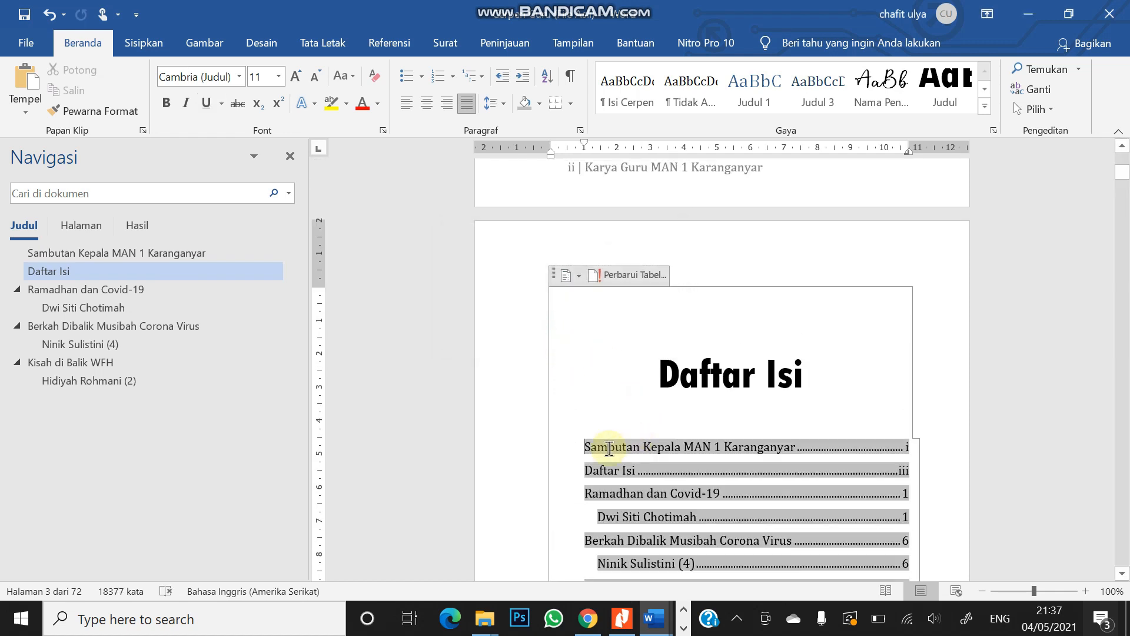
# Remove the first-line indent from all entries of the updated table of contents.
pyautogui.scroll(-3, 718, 456)
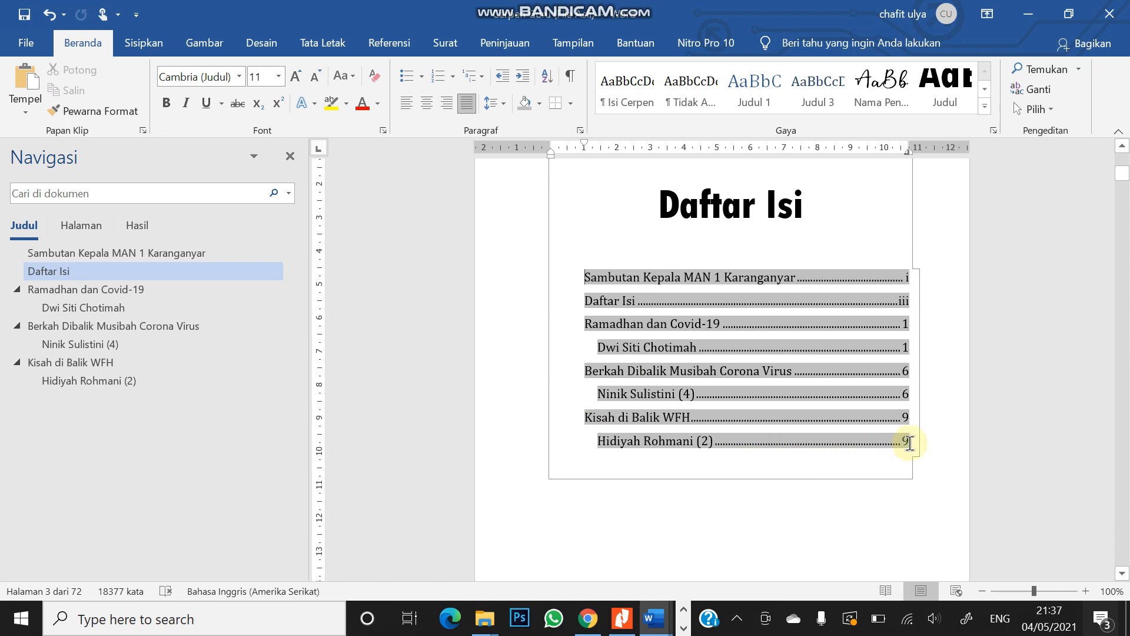
pyautogui.moveTo(905, 439); pyautogui.dragTo(734, 260)
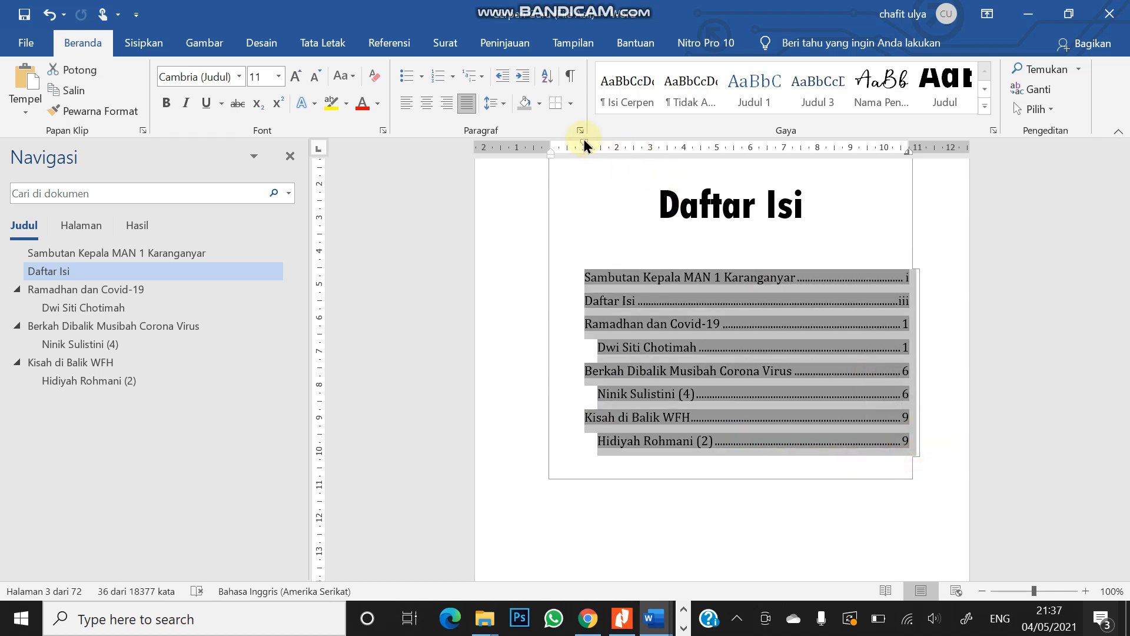
pyautogui.moveTo(583, 142); pyautogui.dragTo(550, 148)
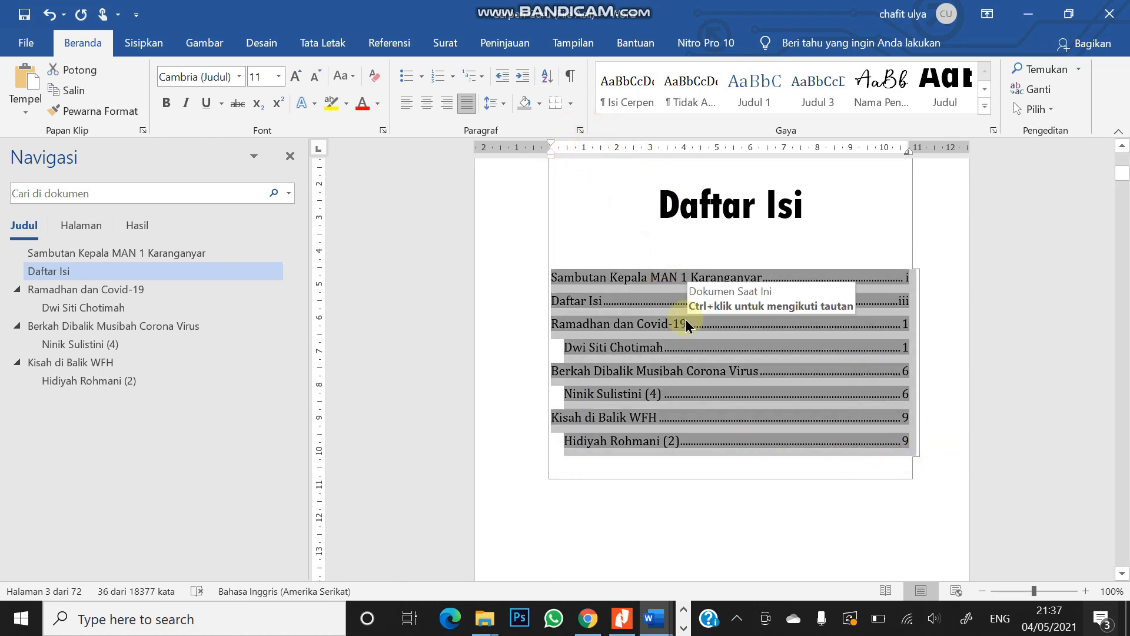
pyautogui.click(706, 512)
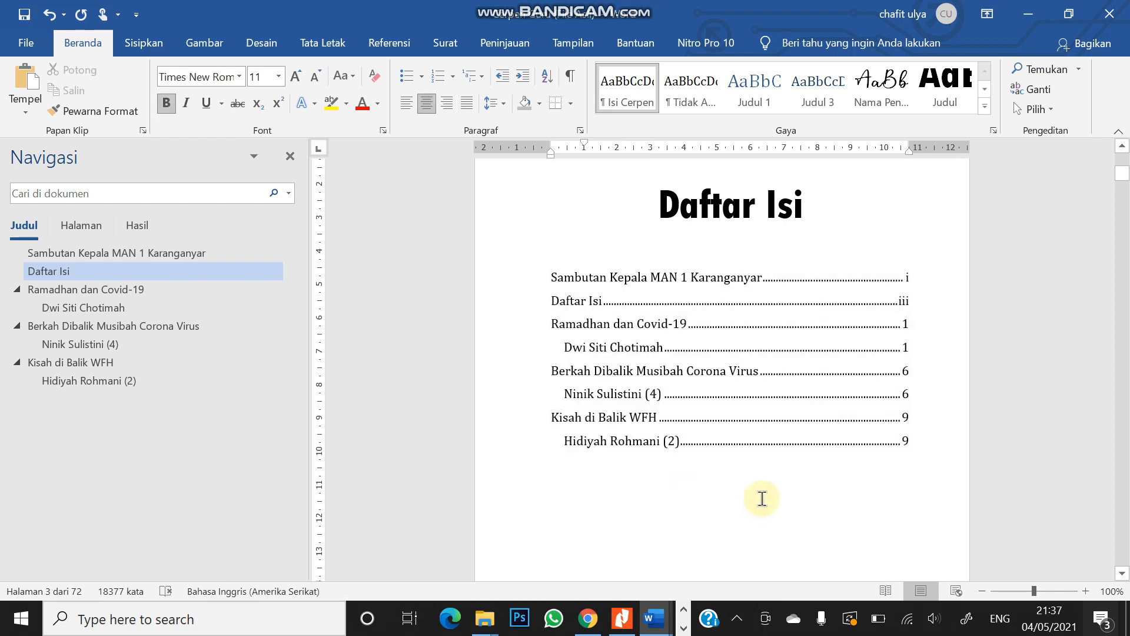
# Examine the table of contents page, the page footers and numbering, and the opening pages of the "Ramadhan dan Covid-19" chapter.
pyautogui.scroll(3, 810, 390)
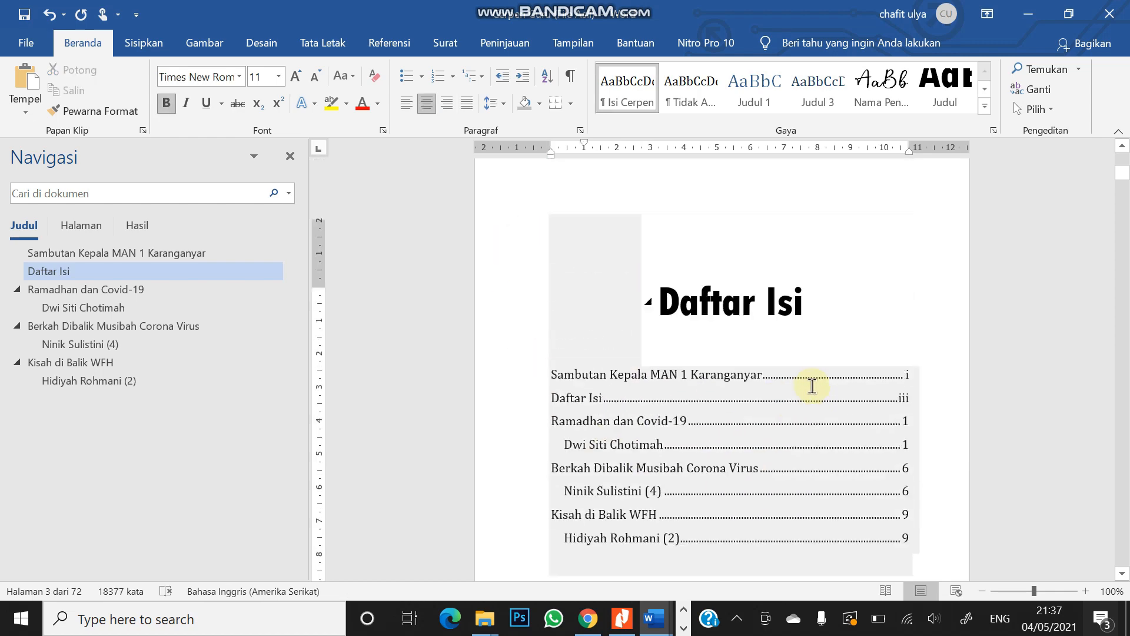
pyautogui.scroll(5, 812, 386)
pyautogui.scroll(-20, 812, 388)
pyautogui.scroll(5, 812, 397)
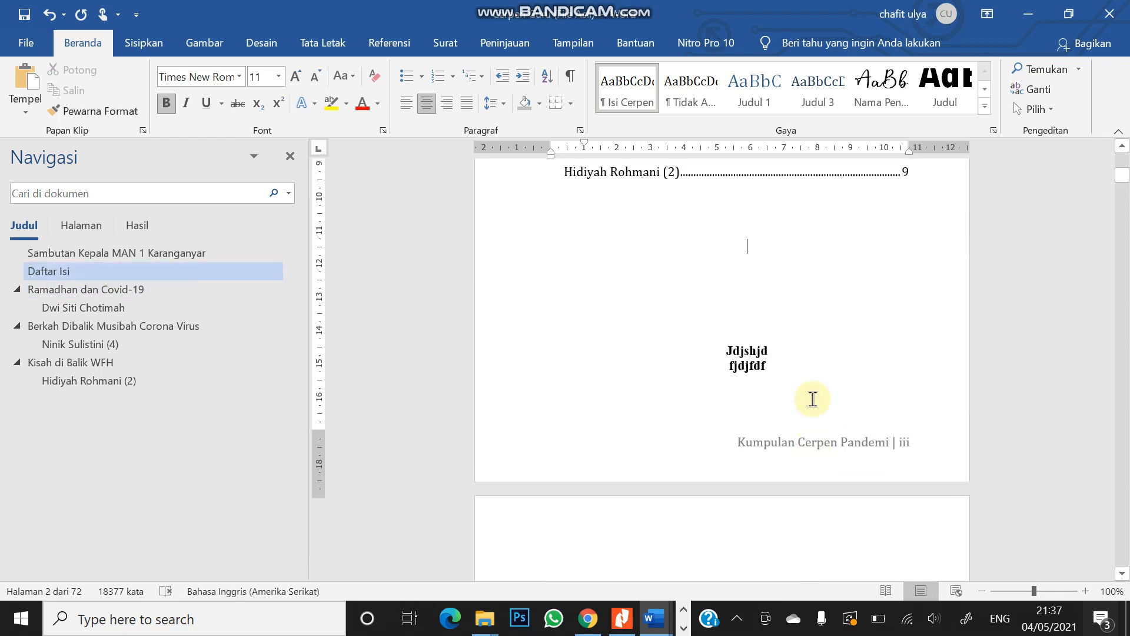
pyautogui.scroll(-10, 812, 399)
pyautogui.scroll(-8, 813, 399)
pyautogui.scroll(13, 812, 399)
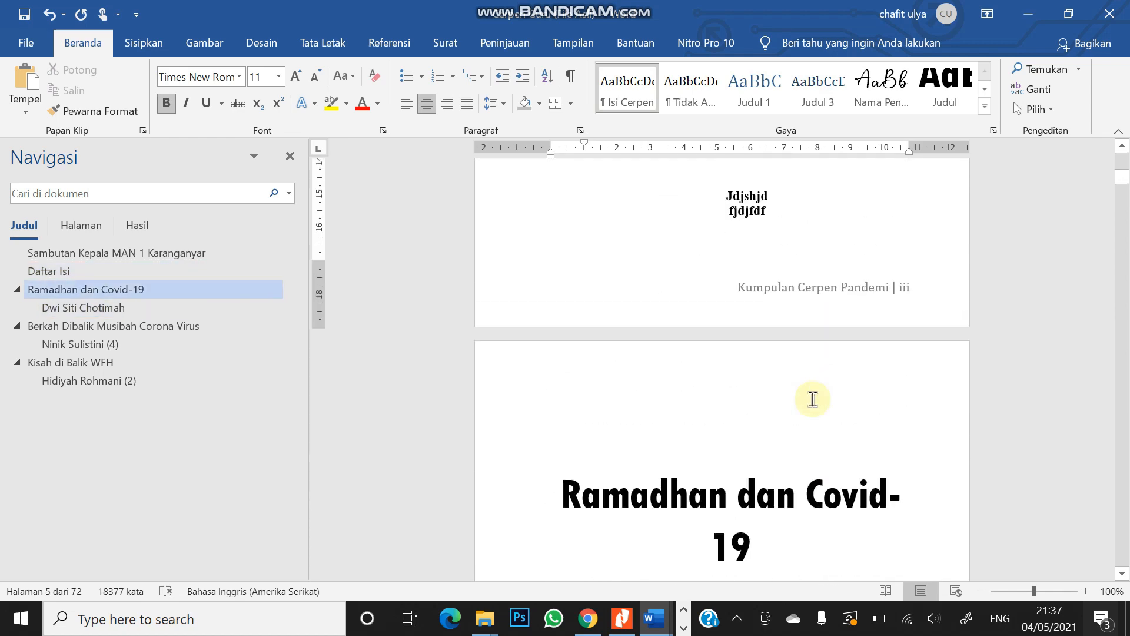
pyautogui.scroll(-7, 813, 399)
pyautogui.scroll(-20, 813, 399)
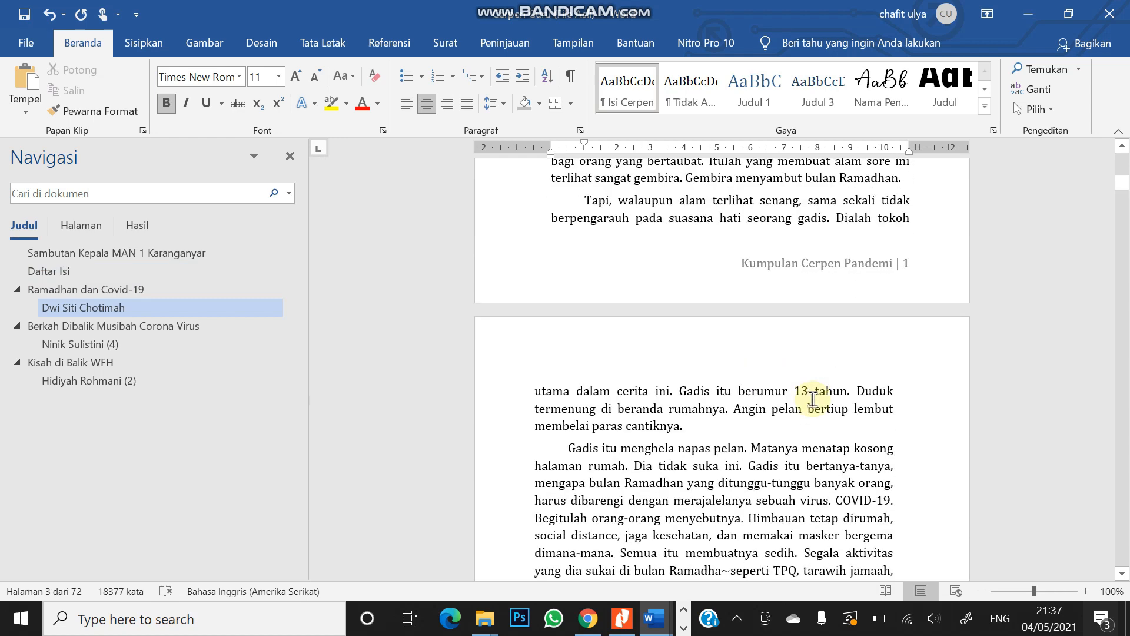
# Modify the Tidak Ada Spasi style to use the Candara font at 16 pt with left alignment.
pyautogui.scroll(-10, 812, 399)
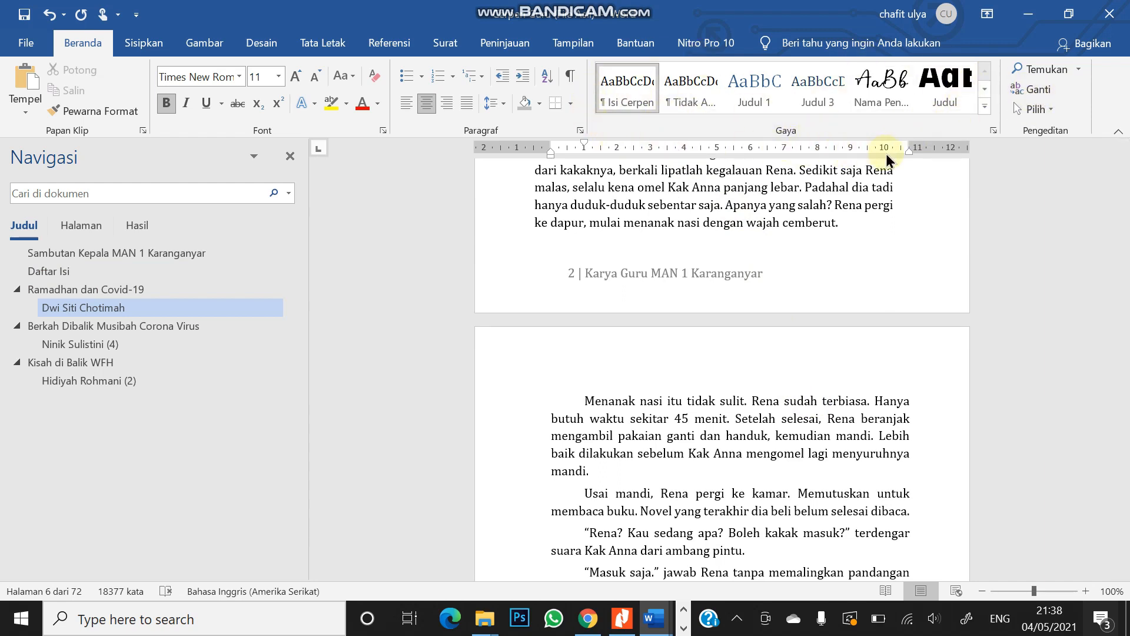
pyautogui.click(639, 205)
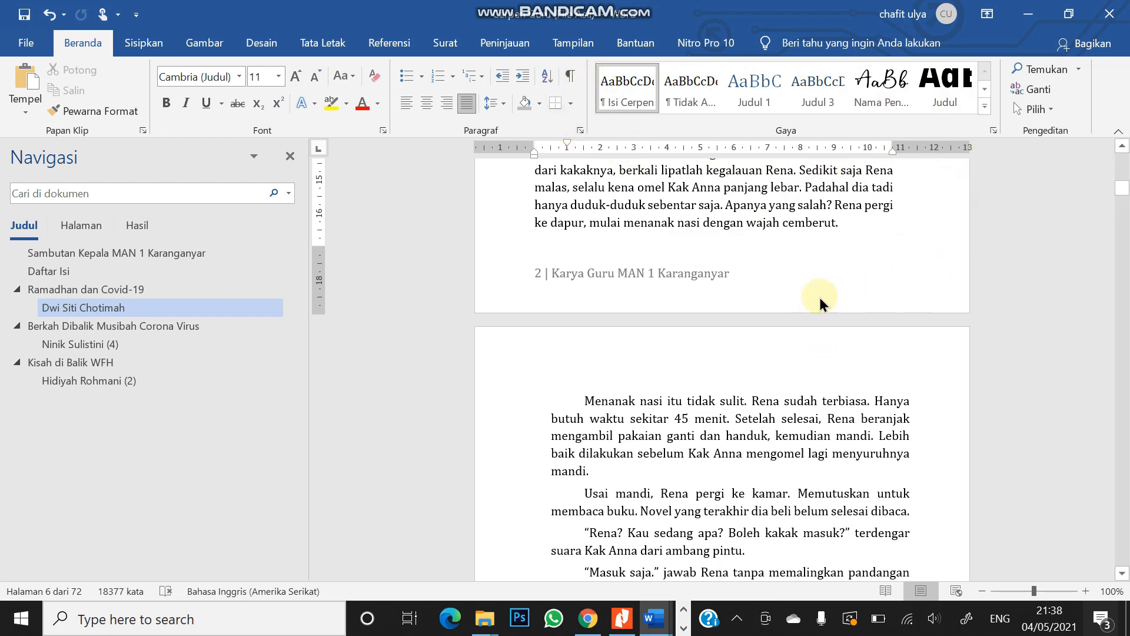
pyautogui.scroll(-3, 752, 312)
pyautogui.click(648, 334)
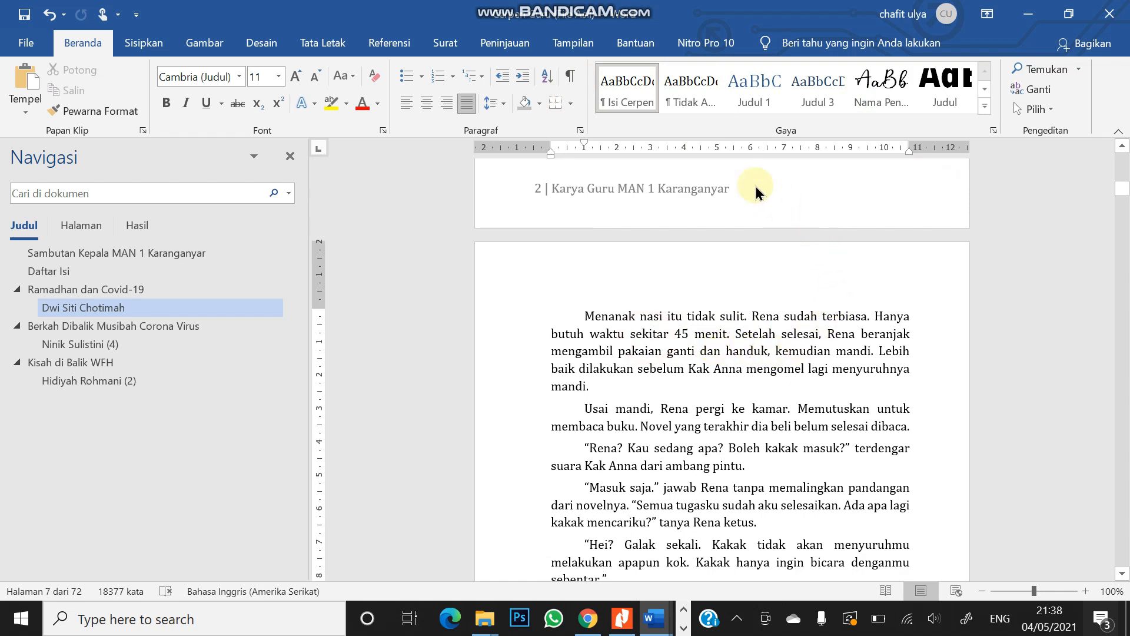
pyautogui.rightClick(687, 88)
pyautogui.click(717, 121)
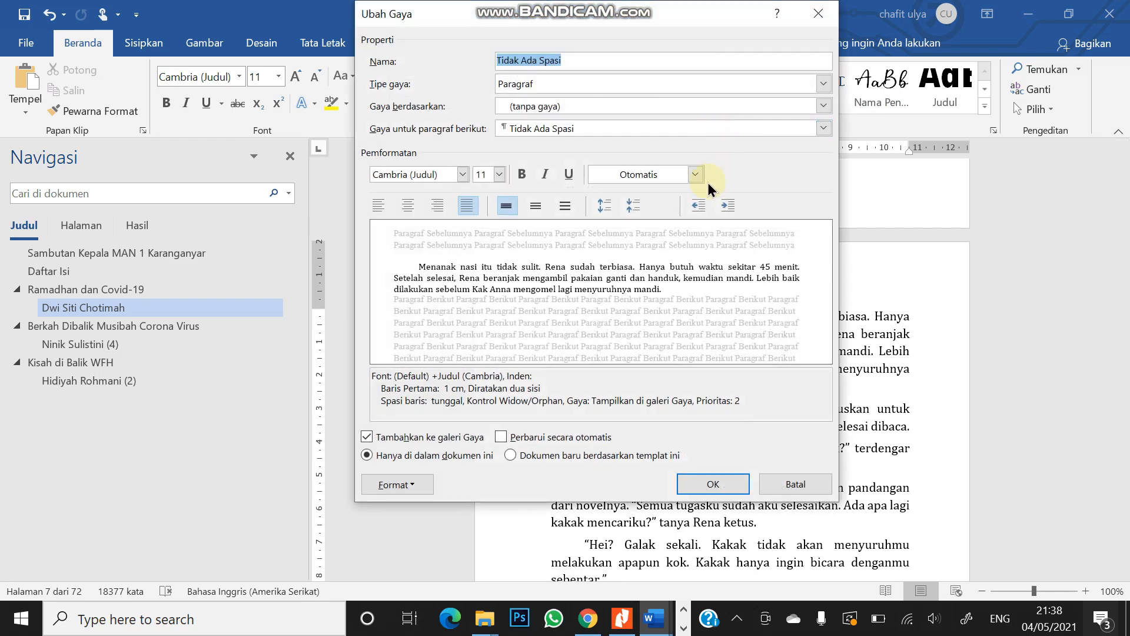
pyautogui.click(455, 174)
pyautogui.click(463, 176)
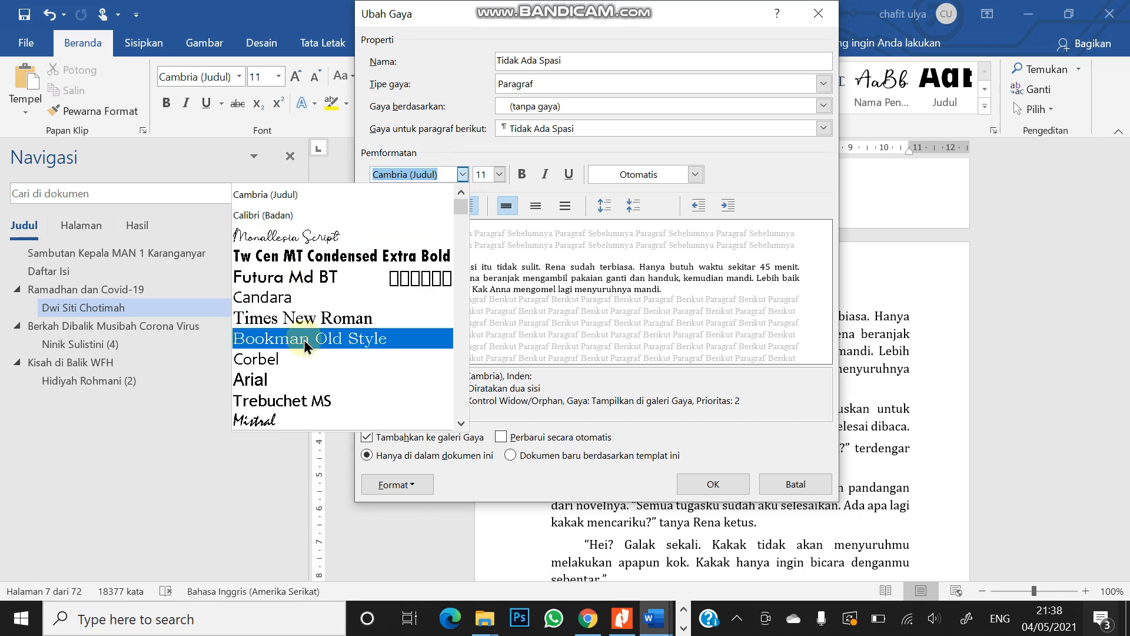
pyautogui.click(276, 302)
pyautogui.click(499, 175)
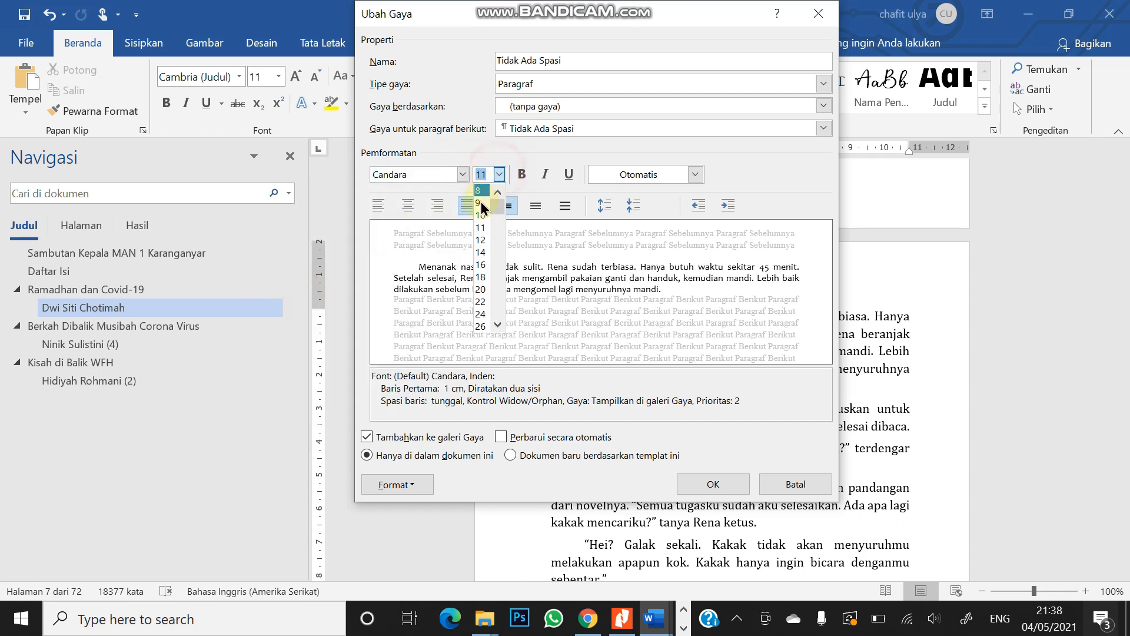
pyautogui.click(480, 265)
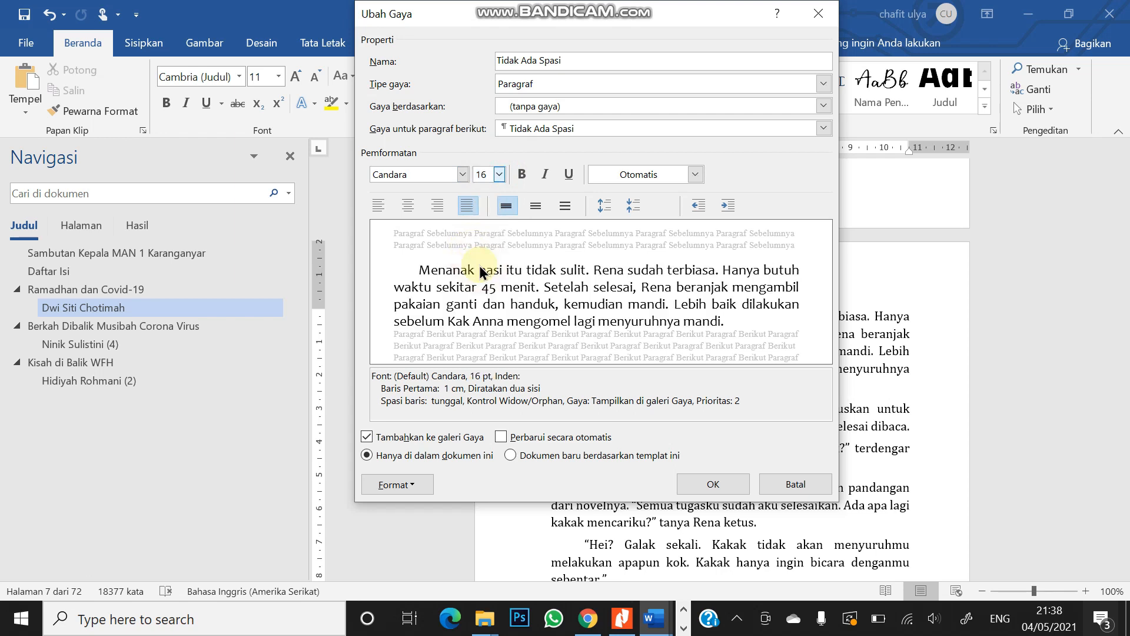
pyautogui.click(379, 205)
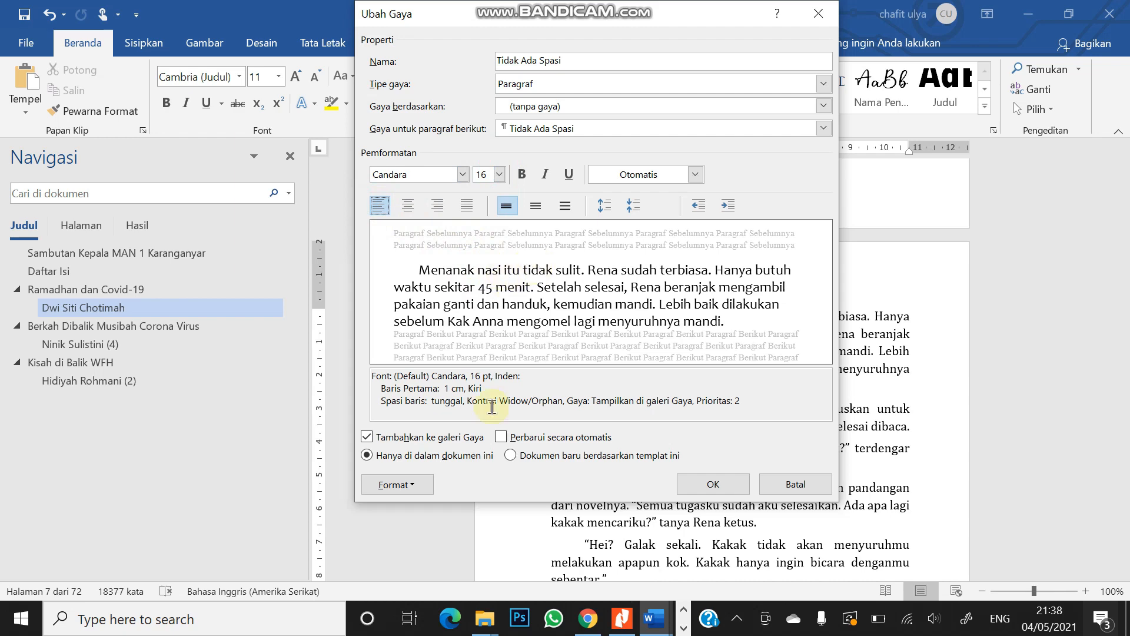
# Remove the special first-line indent in the paragraph settings of the Tidak Ada Spasi style.
pyautogui.click(415, 487)
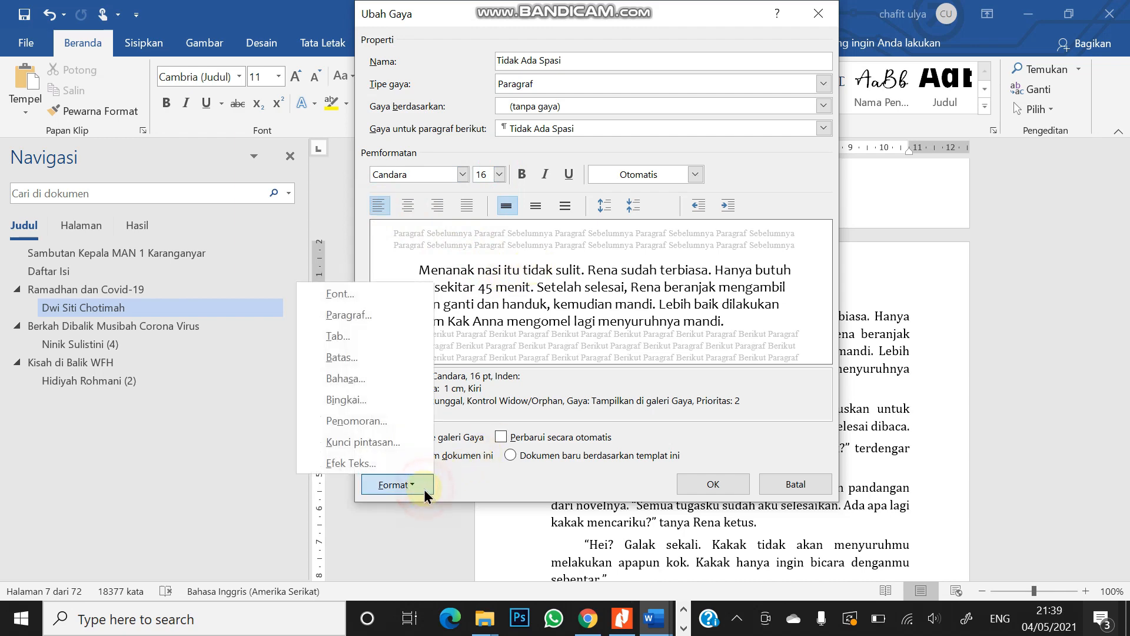
pyautogui.click(375, 316)
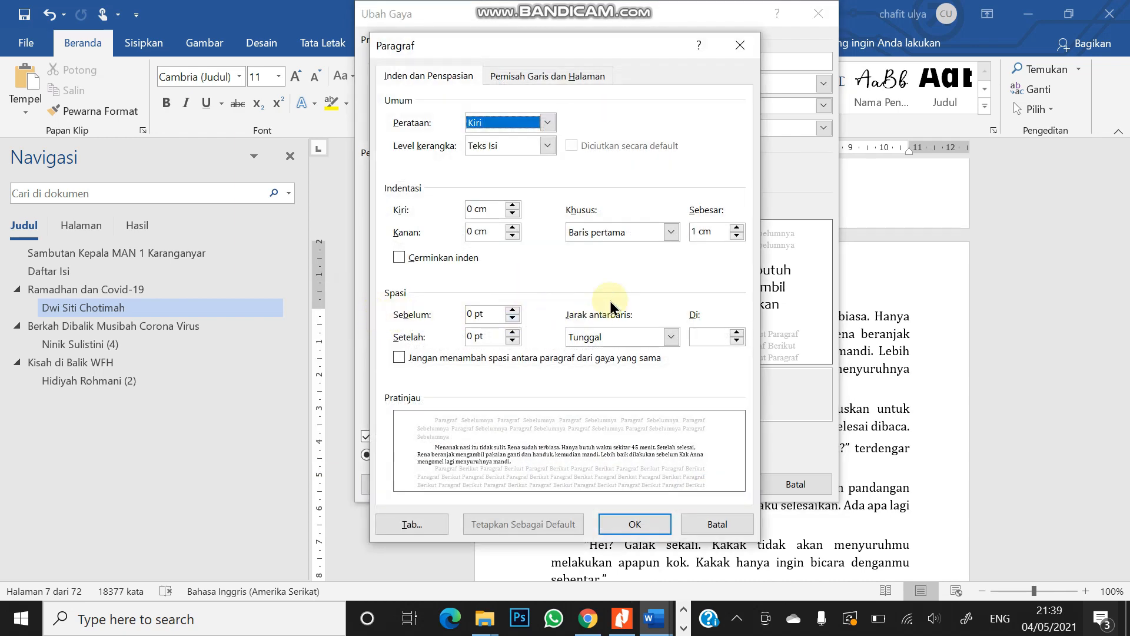
pyautogui.click(636, 232)
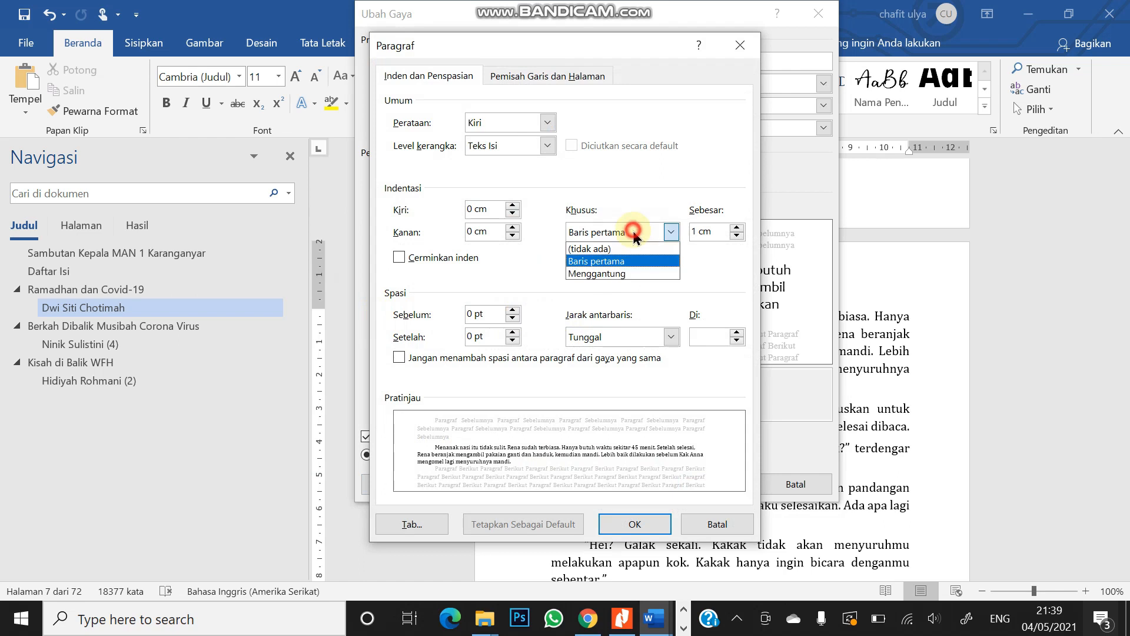
pyautogui.click(599, 273)
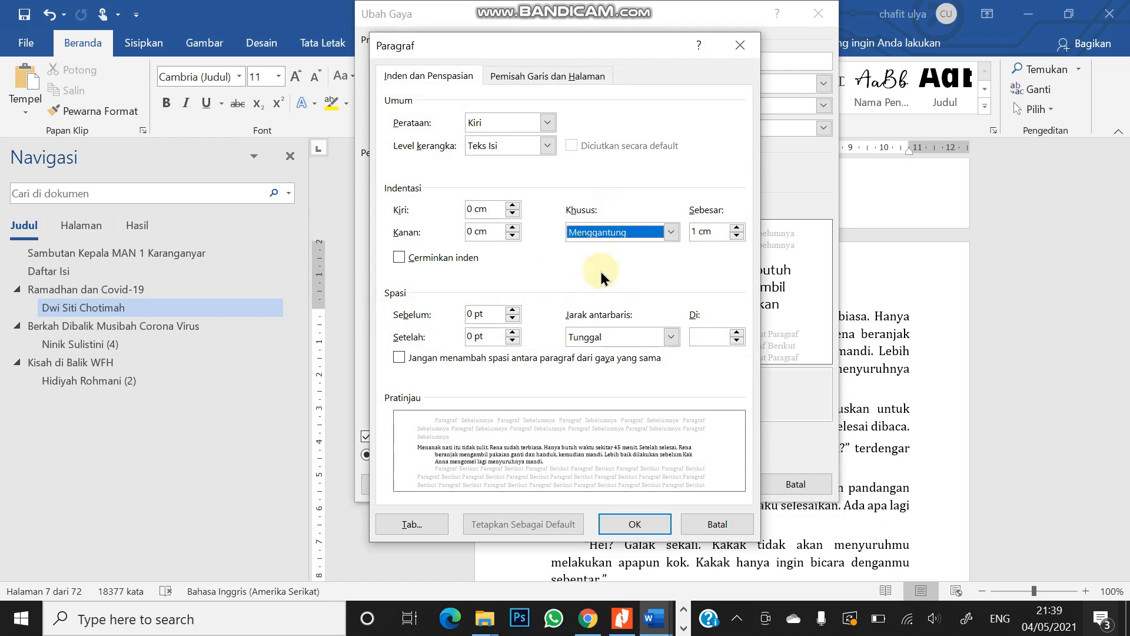
pyautogui.click(634, 232)
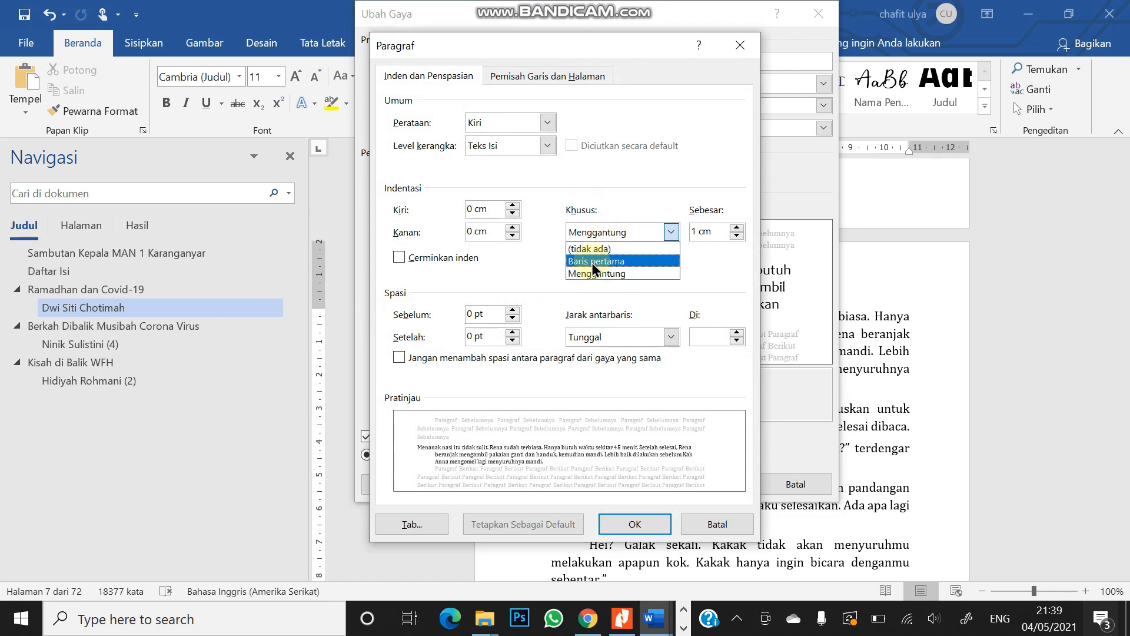
pyautogui.click(596, 262)
pyautogui.click(621, 232)
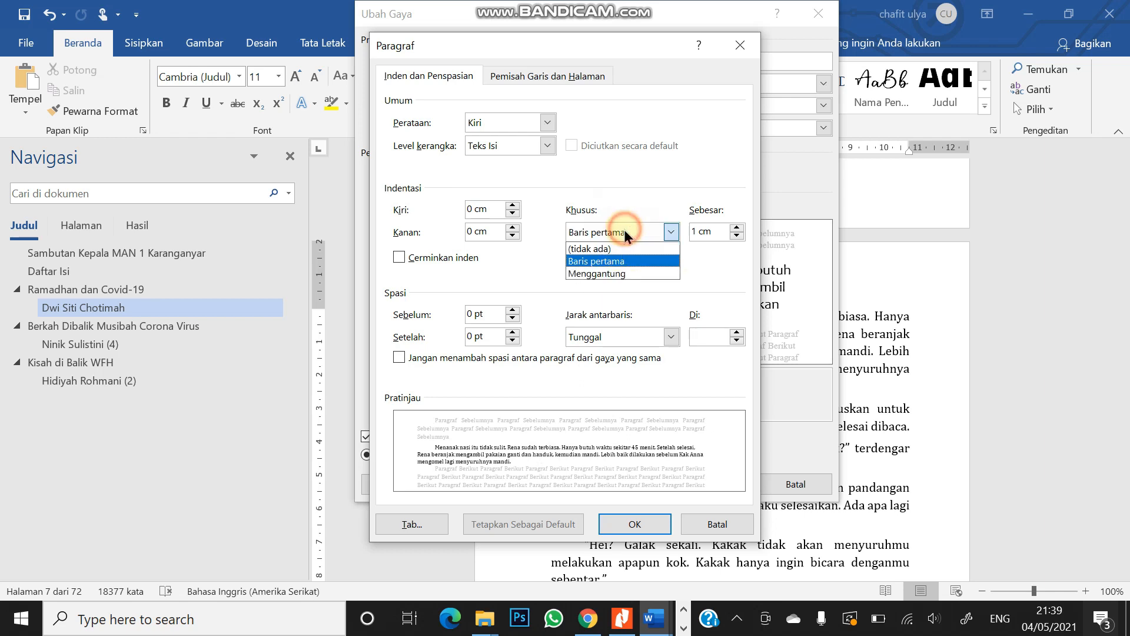
pyautogui.click(592, 246)
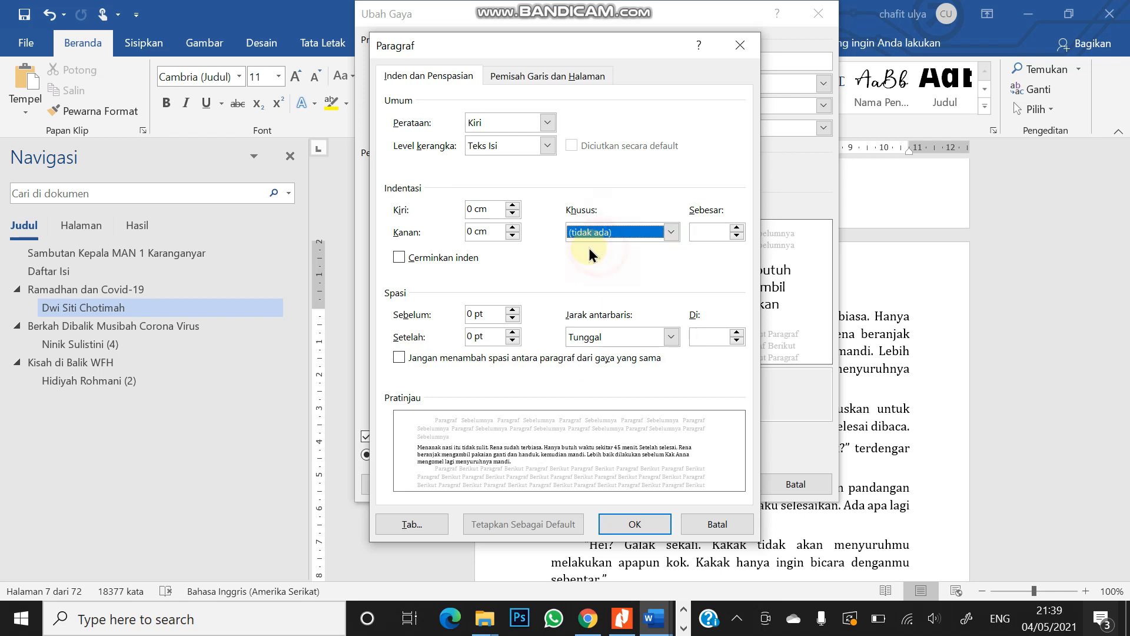
# Set the style's left indent to 0 cm and right indent to 6 cm, and save the modified style.
pyautogui.click(514, 203)
pyautogui.moveTo(514, 203); pyautogui.dragTo(513, 229)
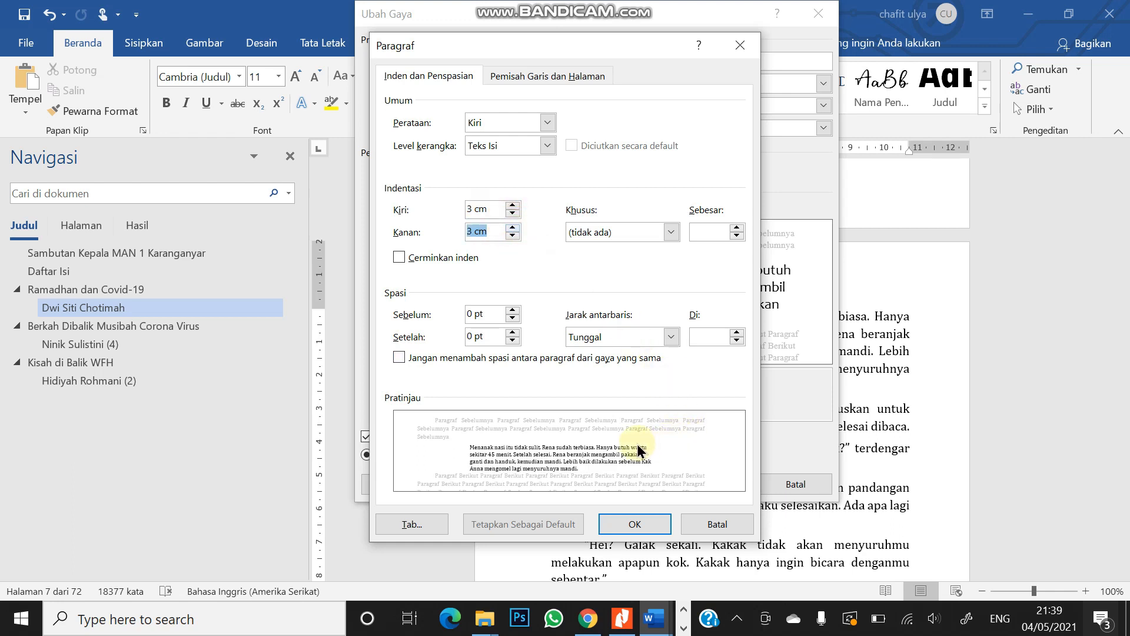
pyautogui.click(475, 210)
pyautogui.press('BackSpace')
pyautogui.press('BackSpace')
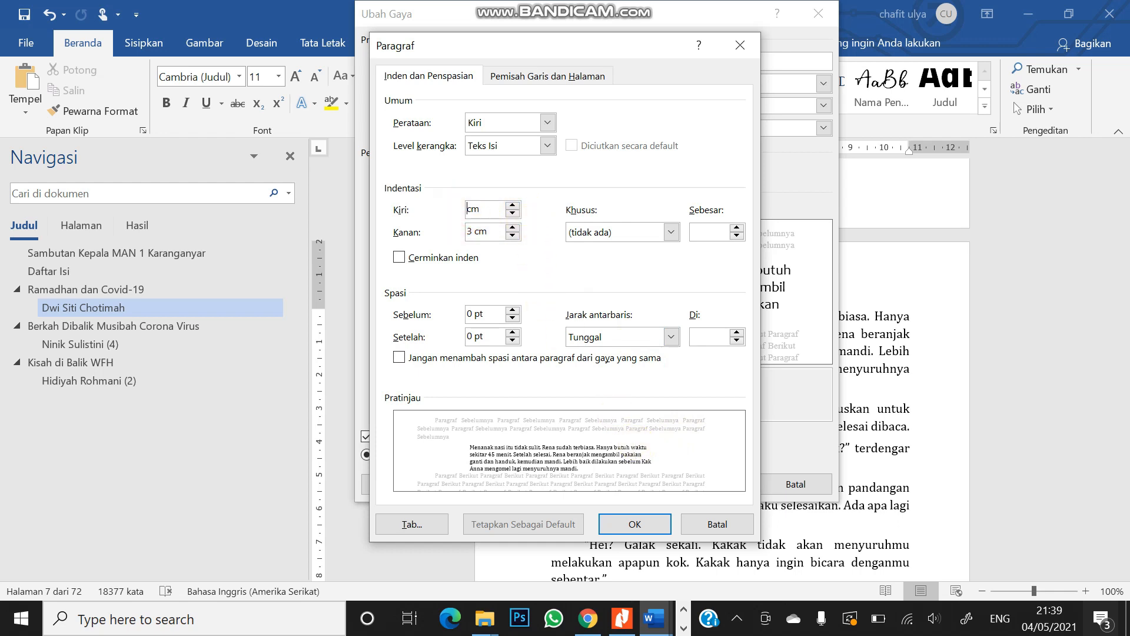
pyautogui.write('0')
pyautogui.click(473, 232)
pyautogui.press('BackSpace')
pyautogui.press('BackSpace')
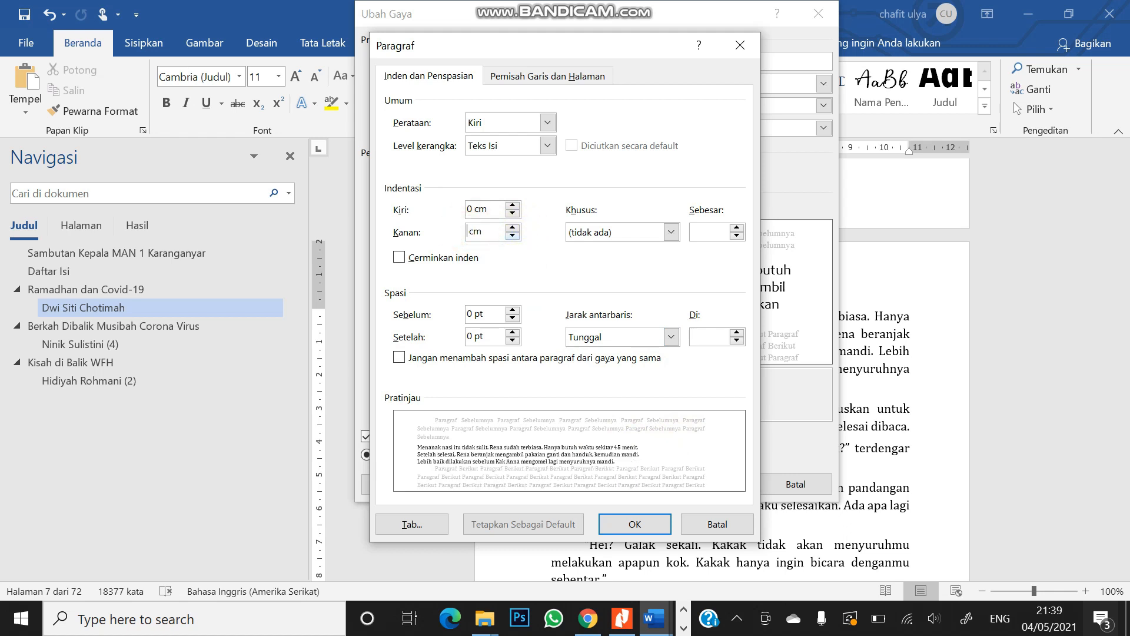
pyautogui.write('6')
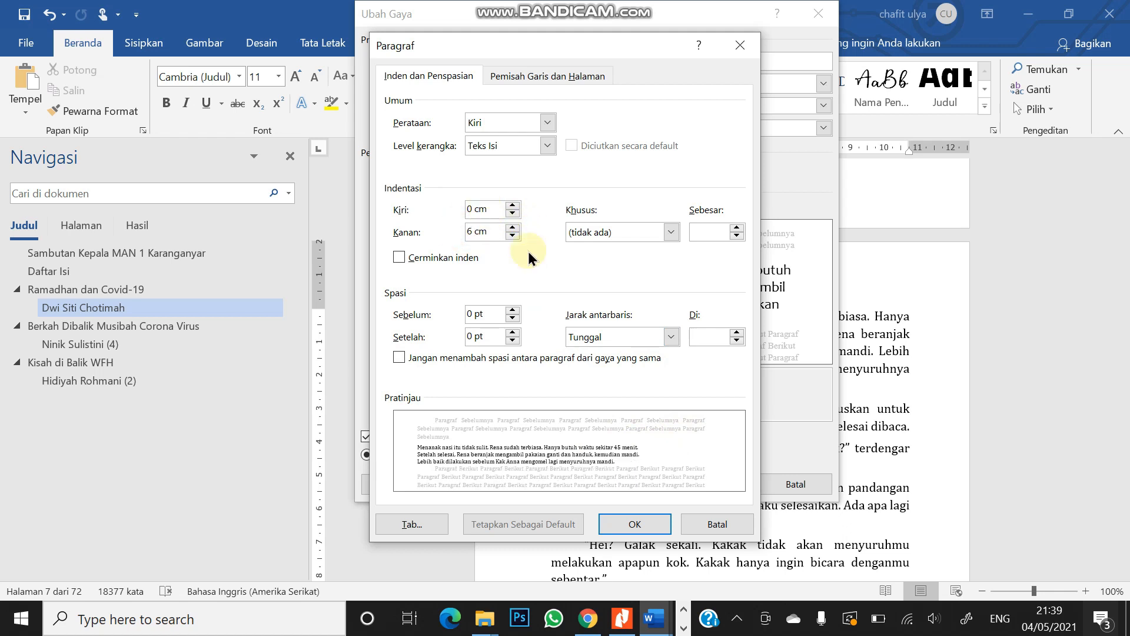
pyautogui.click(641, 526)
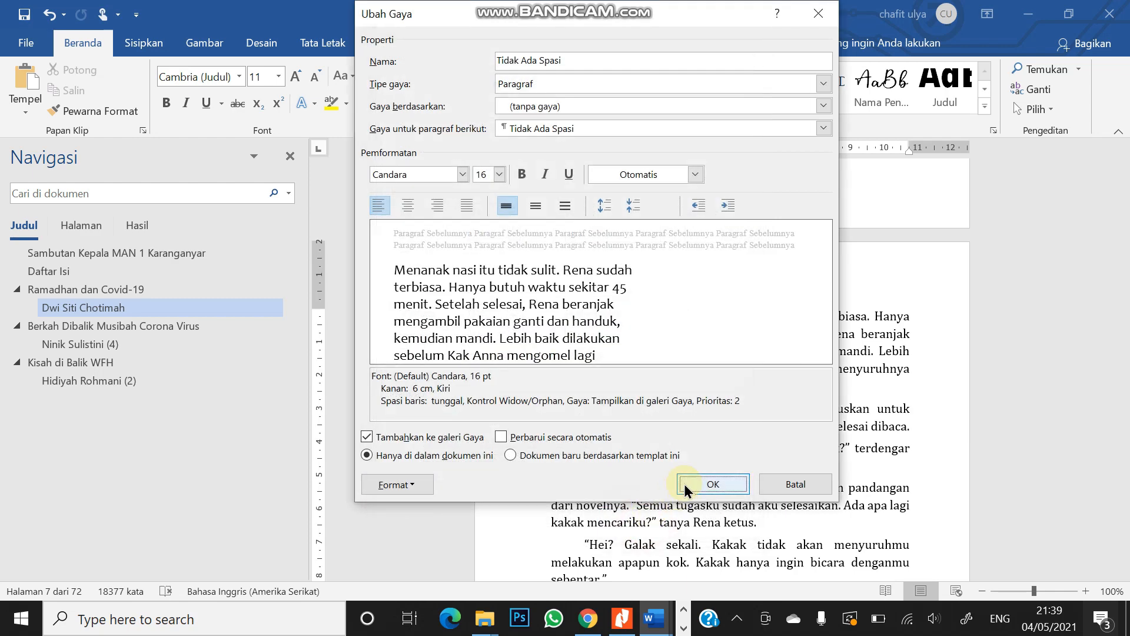
pyautogui.click(695, 481)
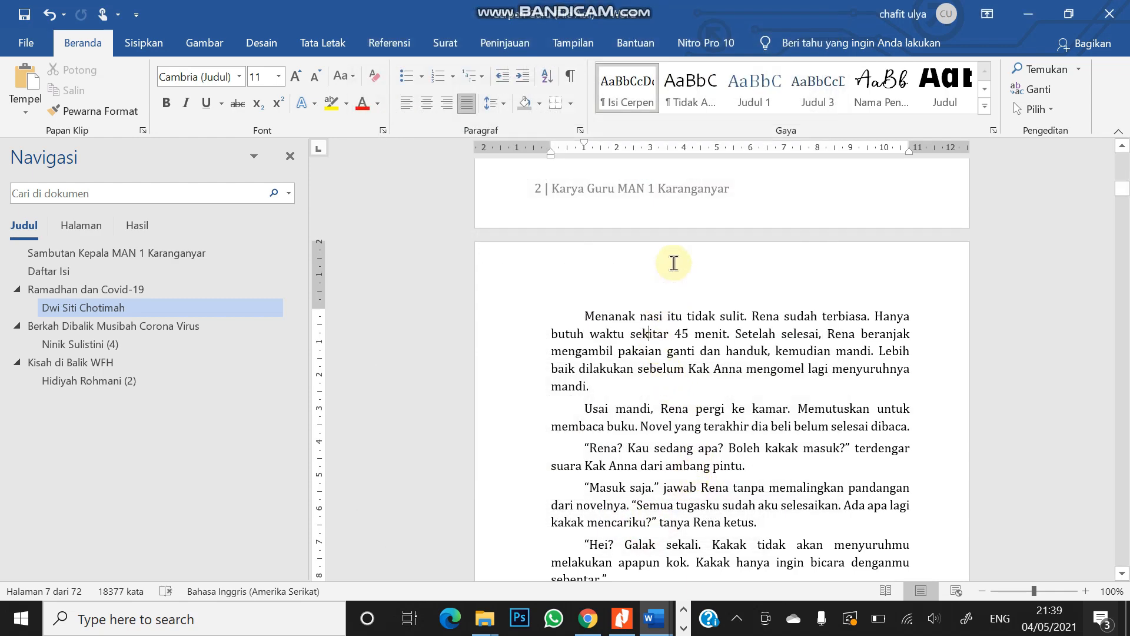
# Apply the Tidak Ada Spasi style to the paragraph beginning "Menanak nasi itu tidak sulit".
pyautogui.click(692, 351)
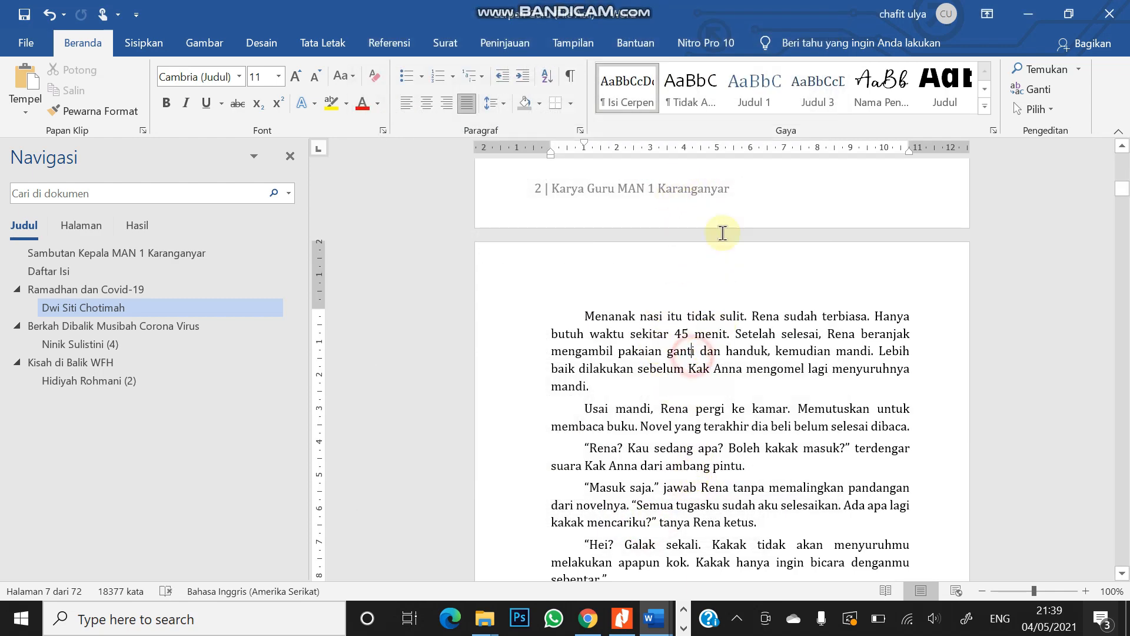
pyautogui.click(689, 92)
pyautogui.scroll(-3, 668, 353)
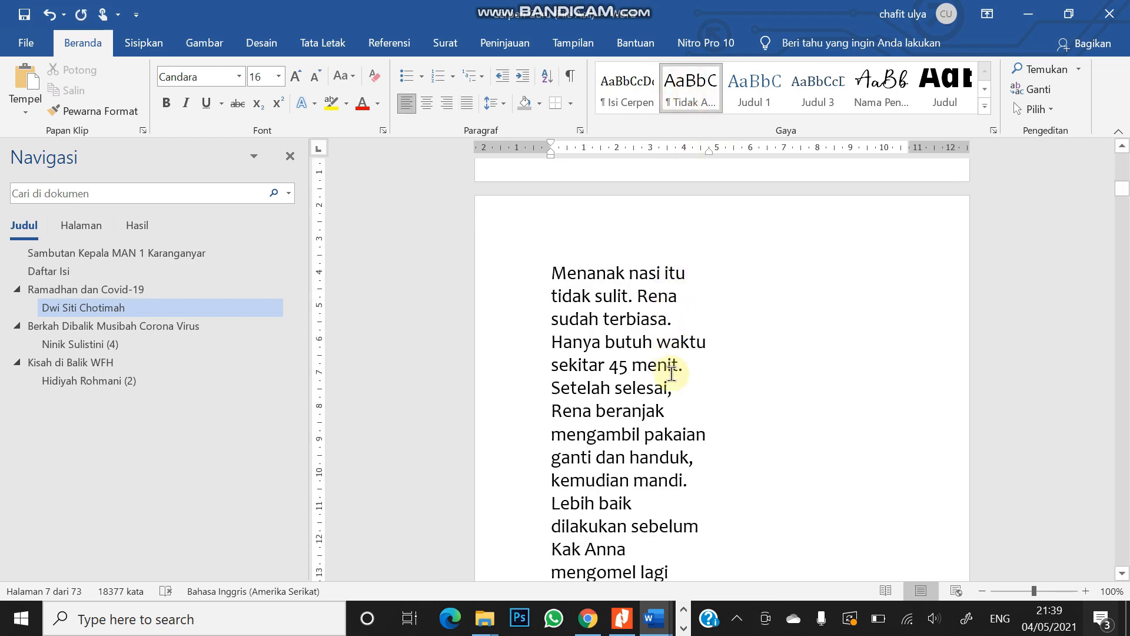
pyautogui.scroll(3, 669, 374)
# Rename the Tidak Ada Spasi style to Quote and set its font color to the blue theme color Aksen 1.
pyautogui.rightClick(690, 88)
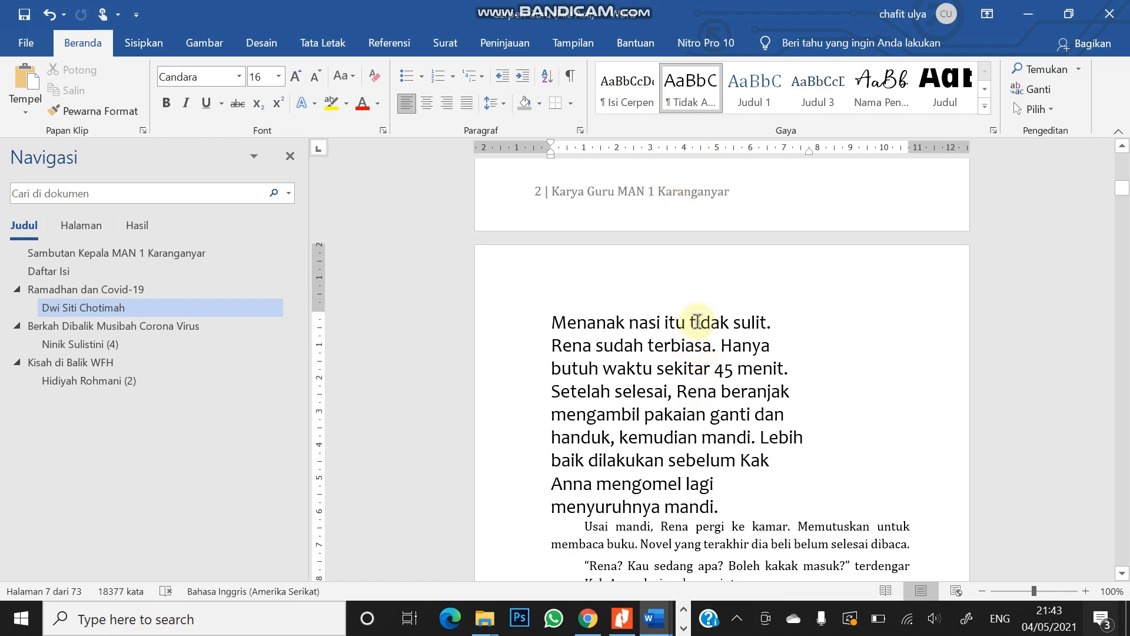
pyautogui.rightClick(695, 94)
pyautogui.click(726, 119)
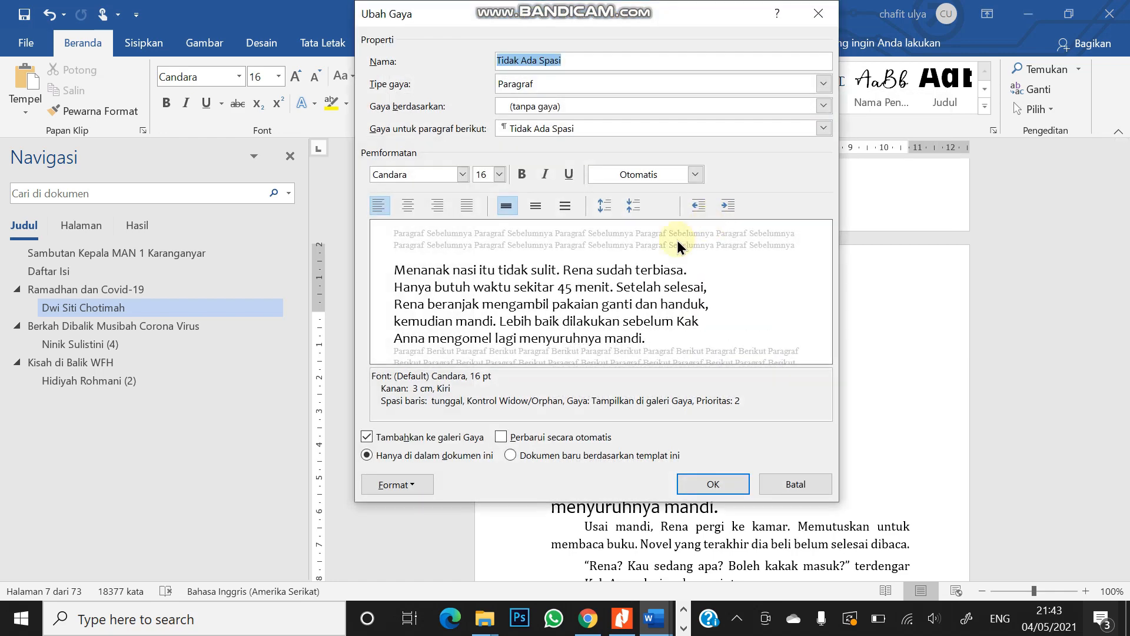
pyautogui.write('Quote')
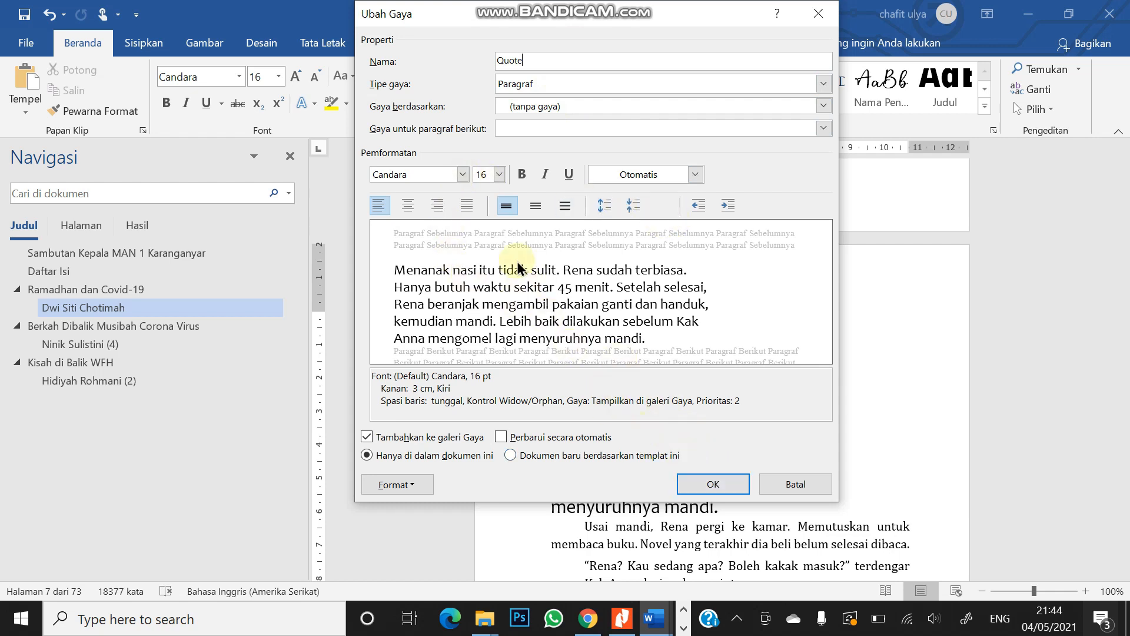
pyautogui.click(642, 174)
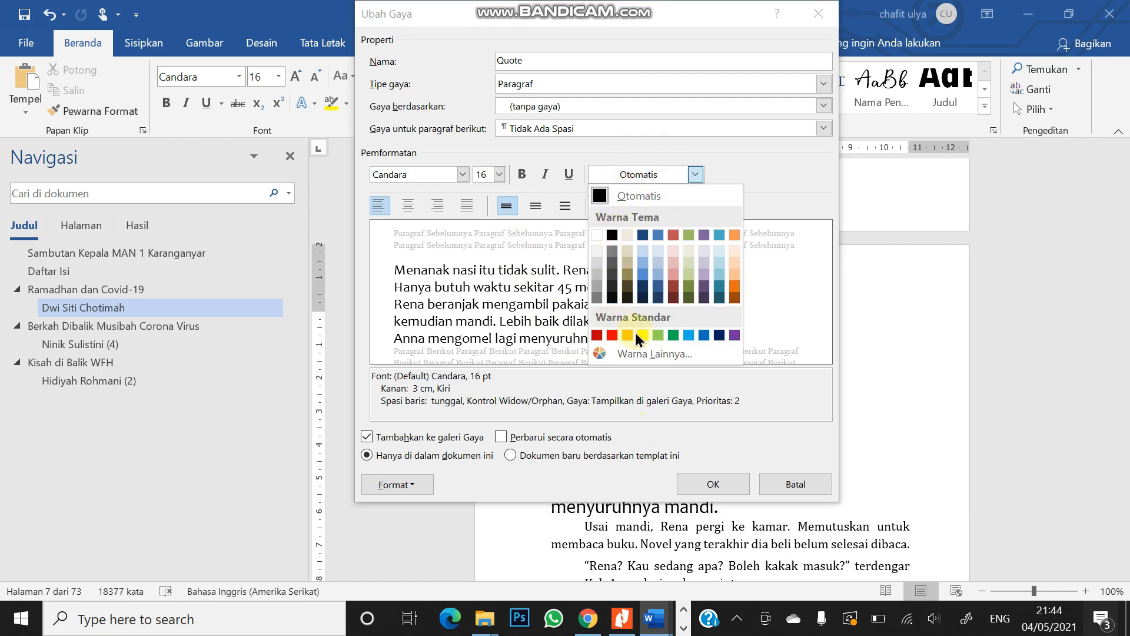
pyautogui.click(656, 235)
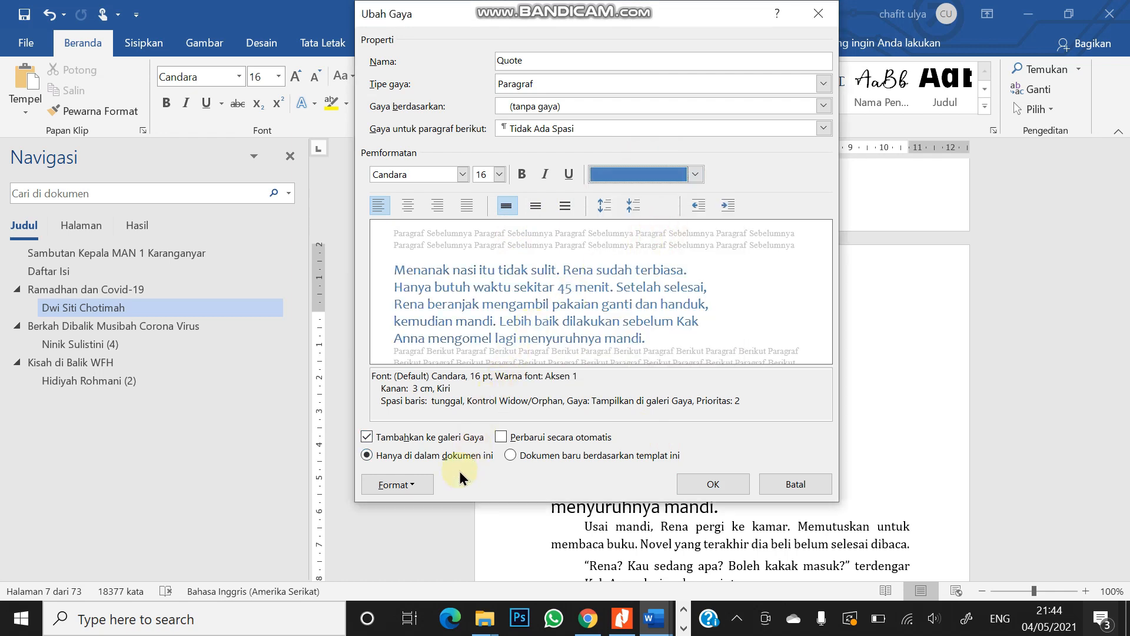
# Set the Quote style's paragraph spacing to 24 pt before and 24 pt after, and save the style.
pyautogui.click(412, 484)
pyautogui.click(364, 320)
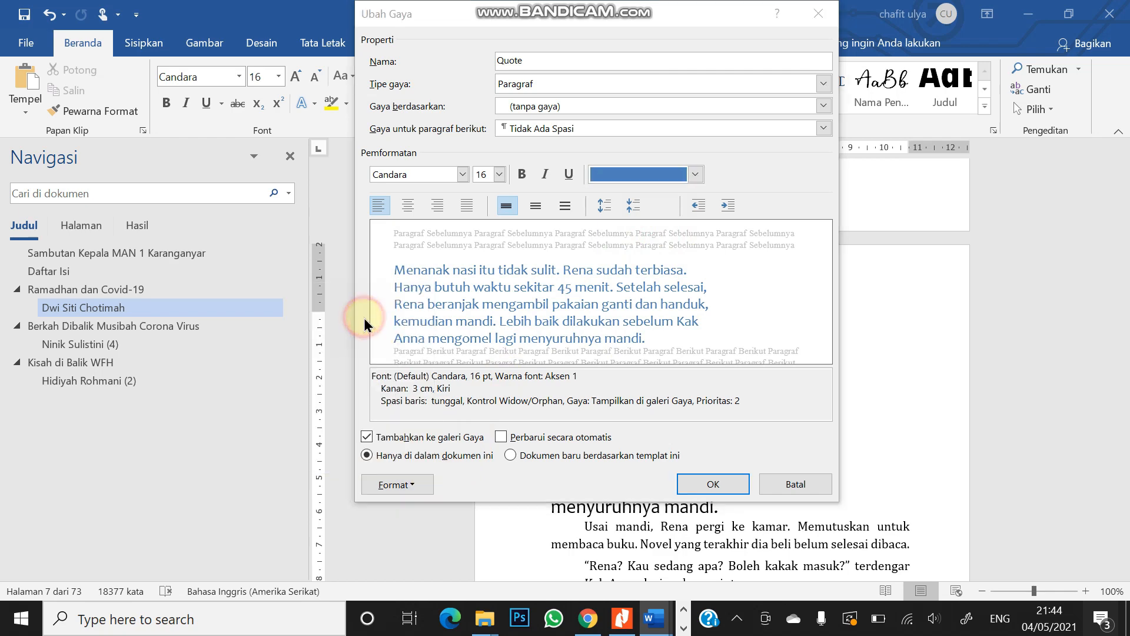
pyautogui.click(513, 313)
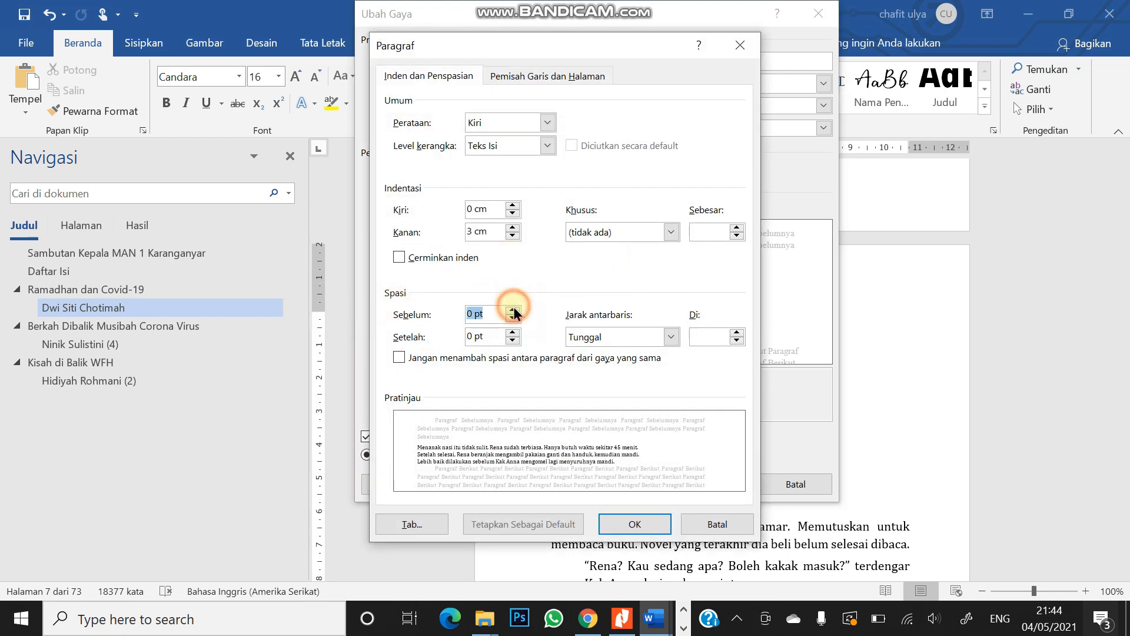
pyautogui.click(513, 309)
pyautogui.click(513, 309)
pyautogui.click(513, 309)
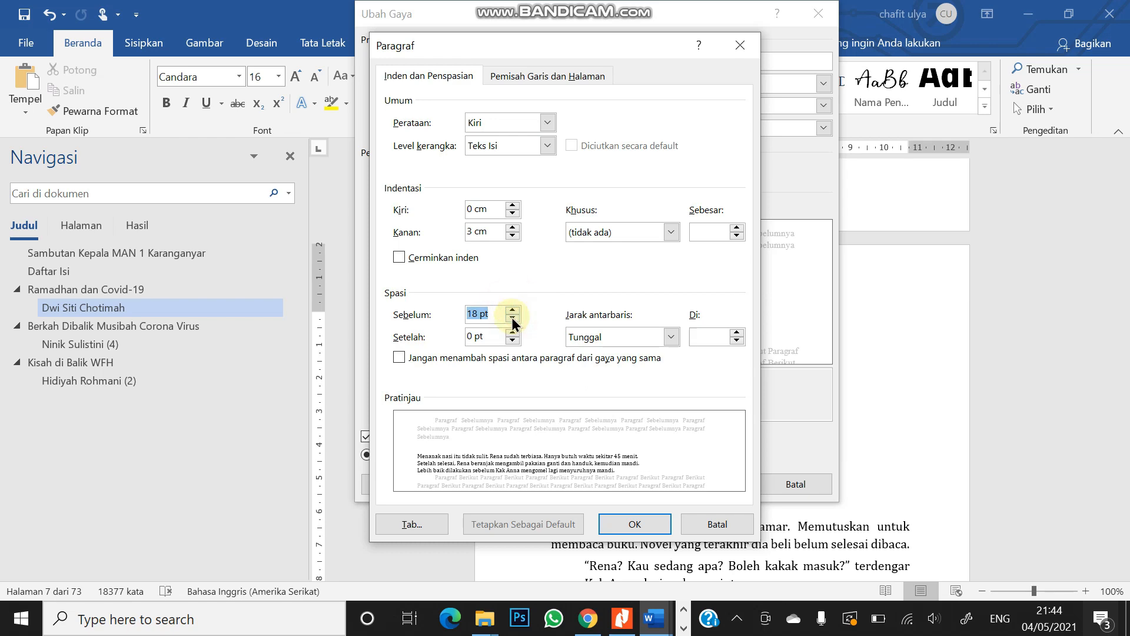
pyautogui.click(513, 332)
pyautogui.click(513, 332)
pyautogui.click(513, 332)
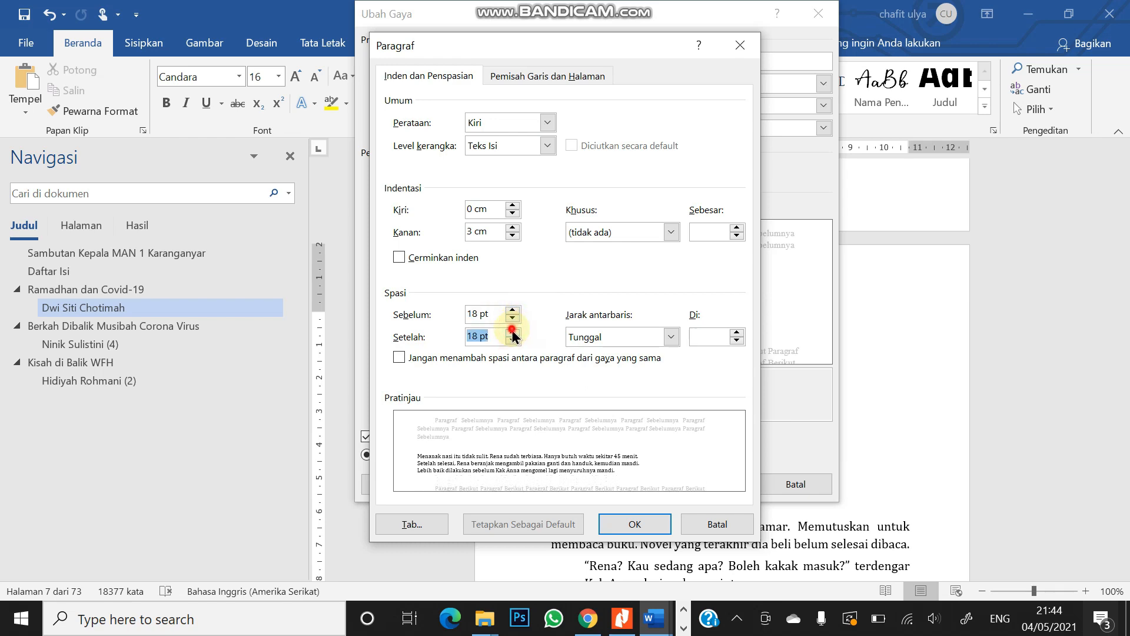
pyautogui.click(512, 332)
pyautogui.click(512, 309)
pyautogui.click(629, 523)
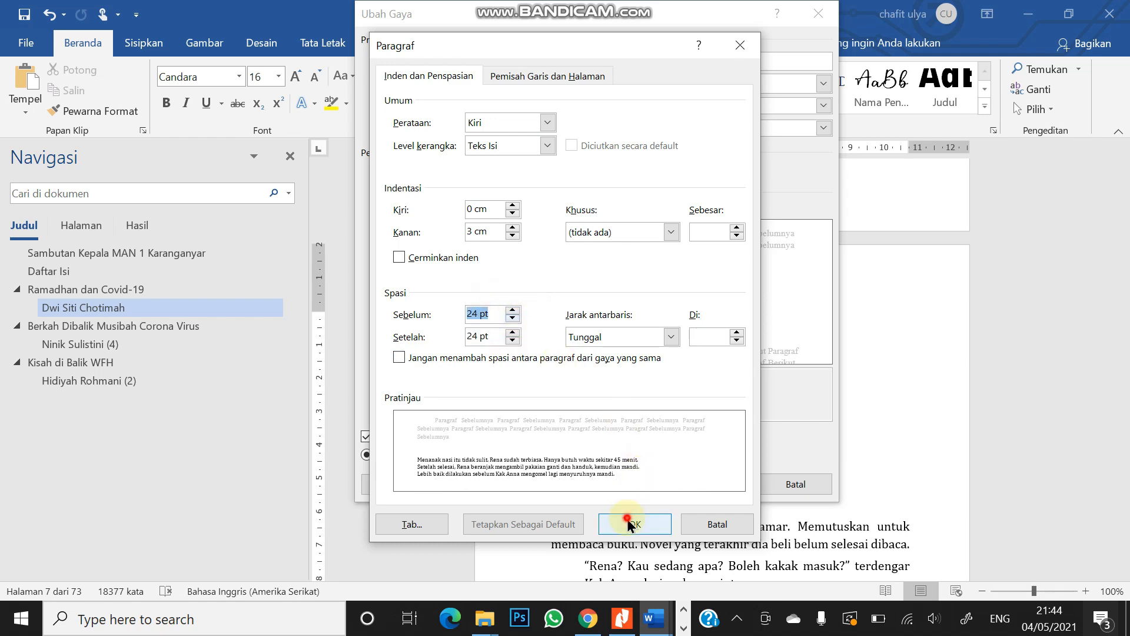
pyautogui.click(709, 481)
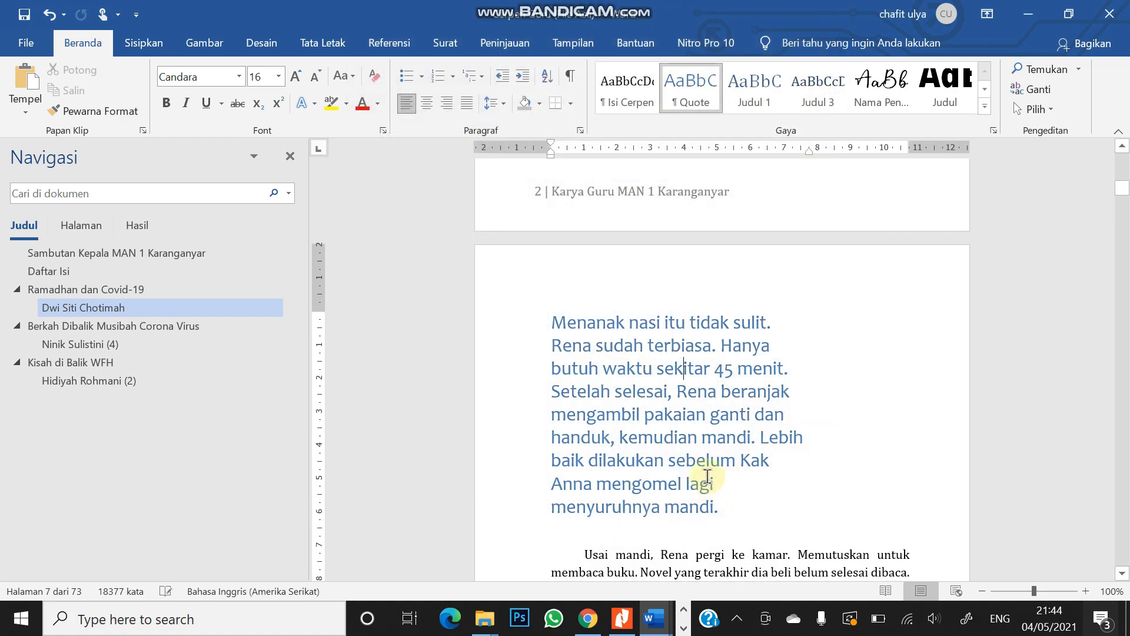
pyautogui.scroll(-12, 730, 458)
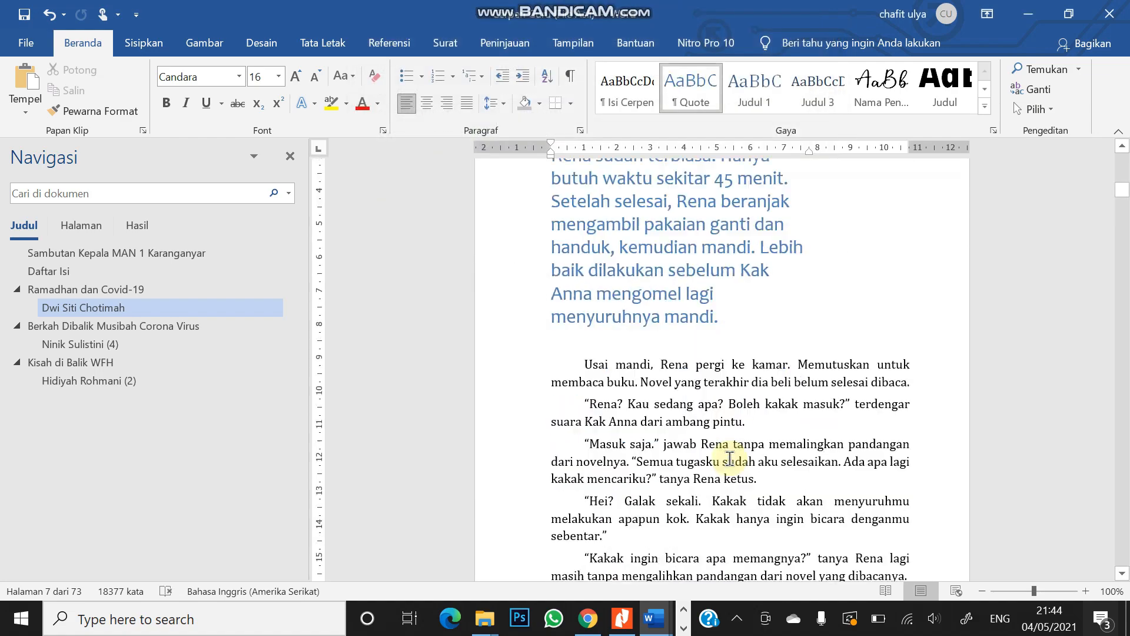
# Apply the Quote style to the paragraph beginning "Ya ampun! Jadi itu" on page 8.
pyautogui.scroll(1, 730, 459)
pyautogui.scroll(1, 729, 459)
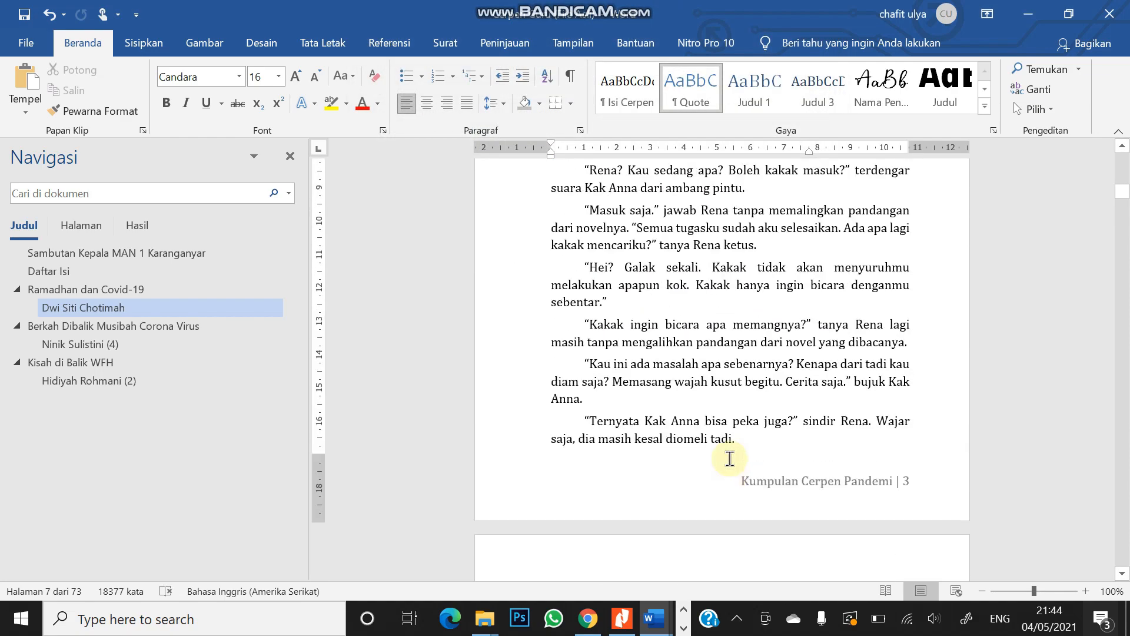
pyautogui.scroll(-8, 729, 459)
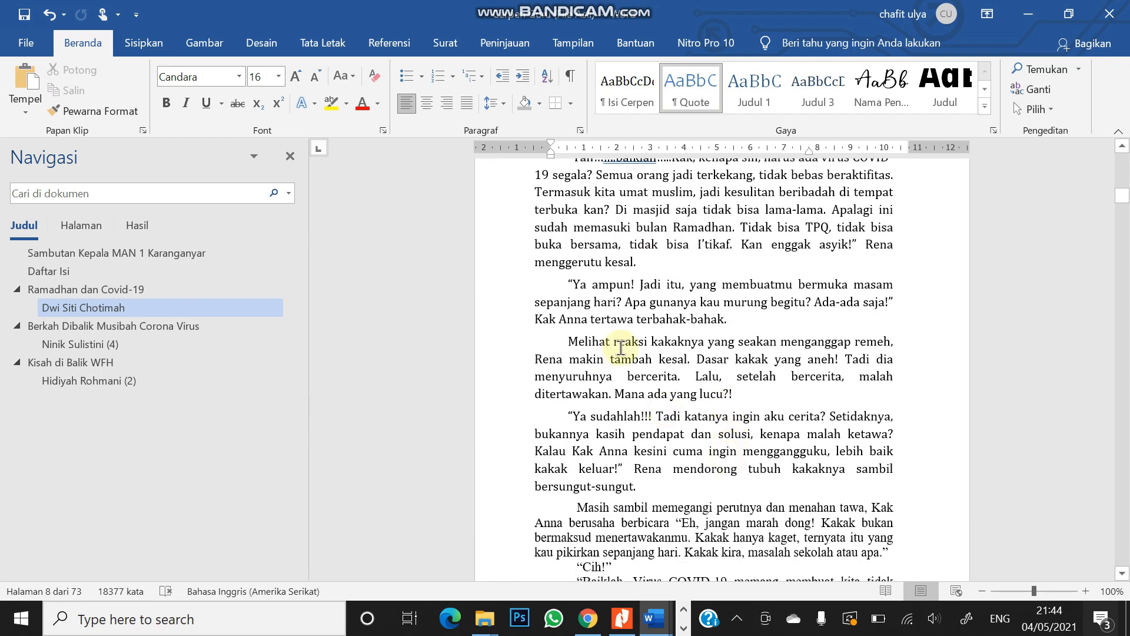
pyautogui.click(629, 318)
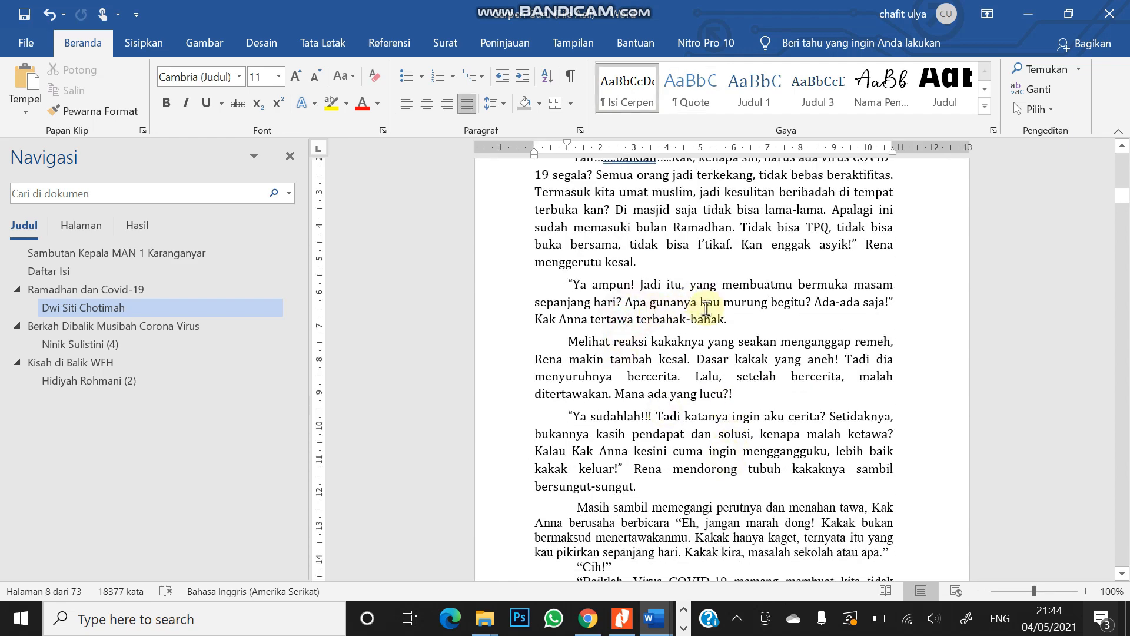
pyautogui.click(694, 99)
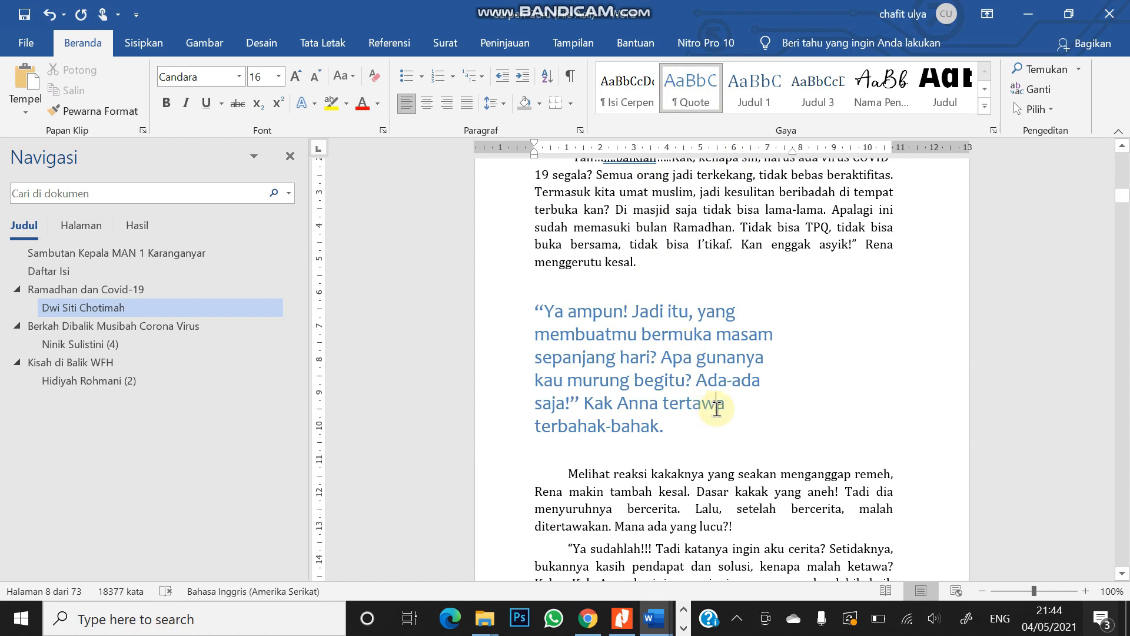
# Restore the Isi Cerpen style on the paragraph beginning "Ya ampun! Jadi itu".
pyautogui.scroll(-5, 745, 400)
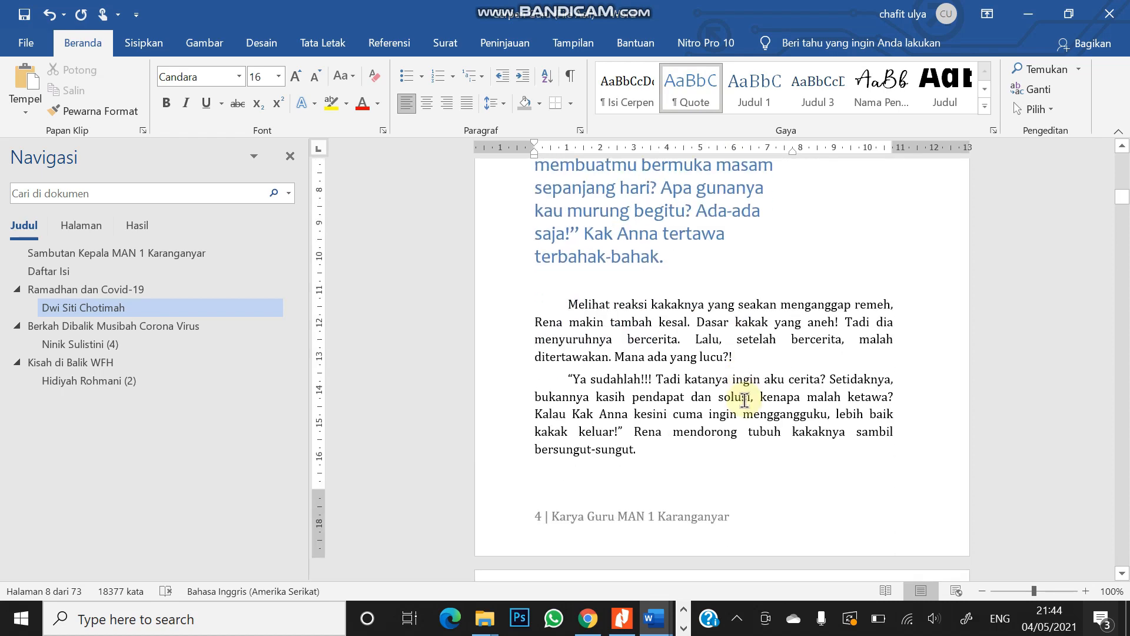
pyautogui.scroll(6, 745, 400)
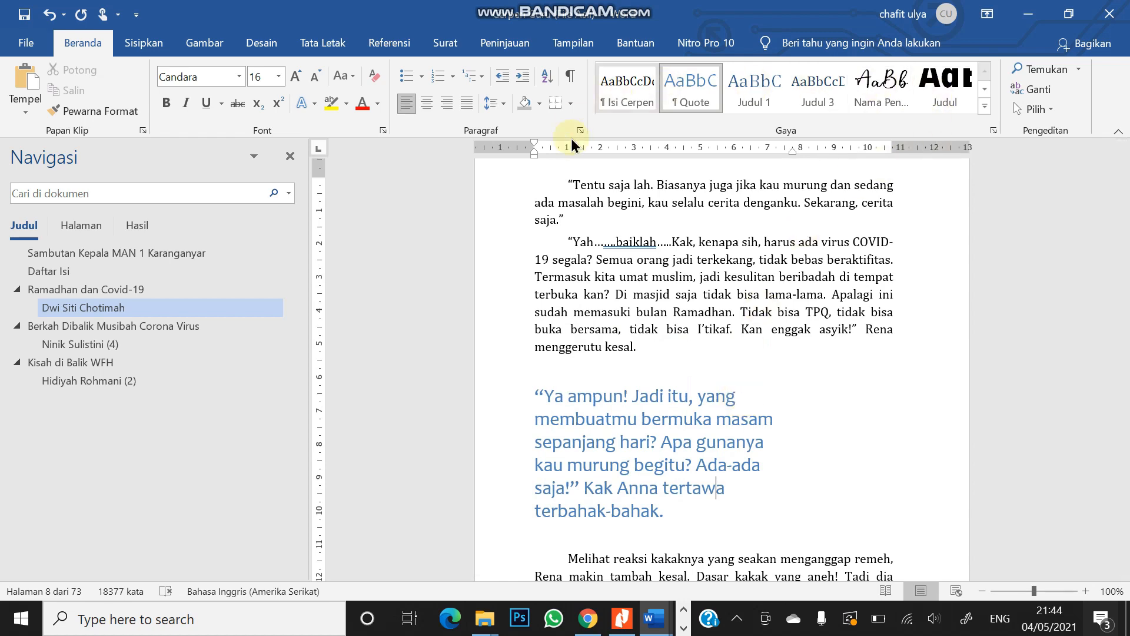
pyautogui.click(617, 109)
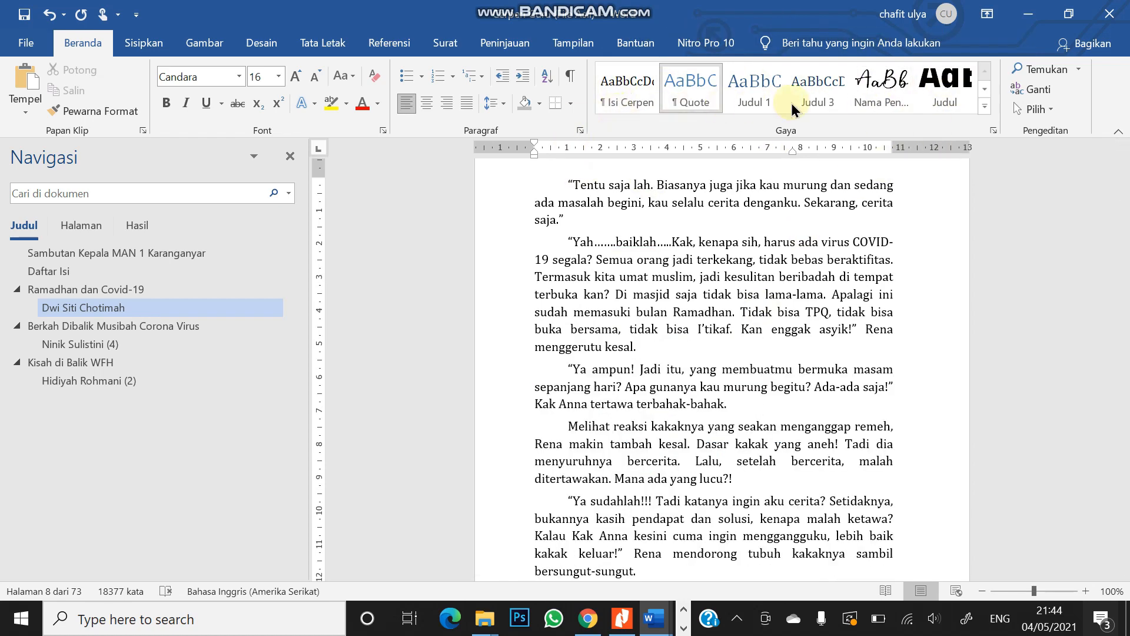